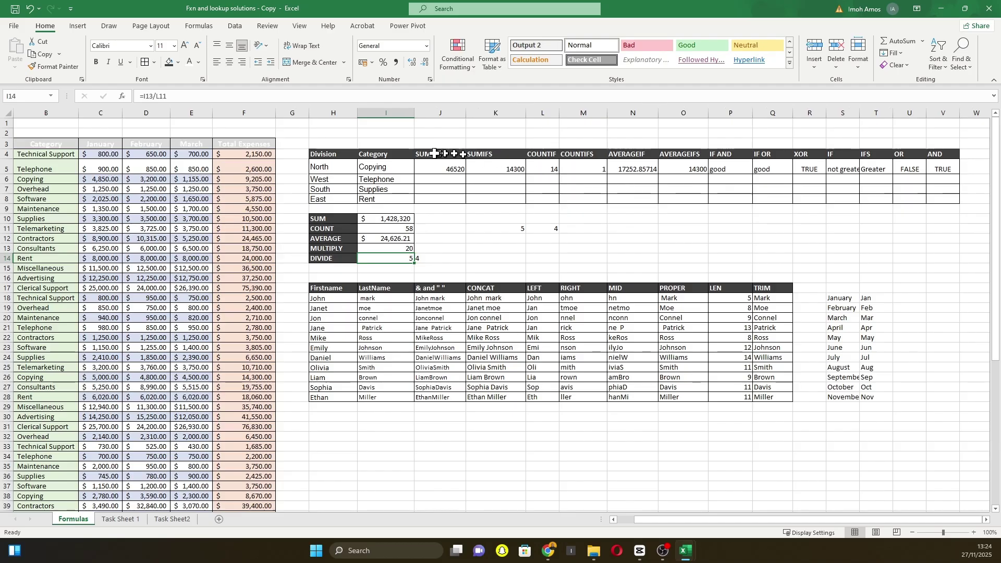
Examine the SUMIF, SUMIFS, SUM and IF headings and the existing SUMIFS and IF formulas in K5 and S5.
left_click(437, 154)
left_click(484, 154)
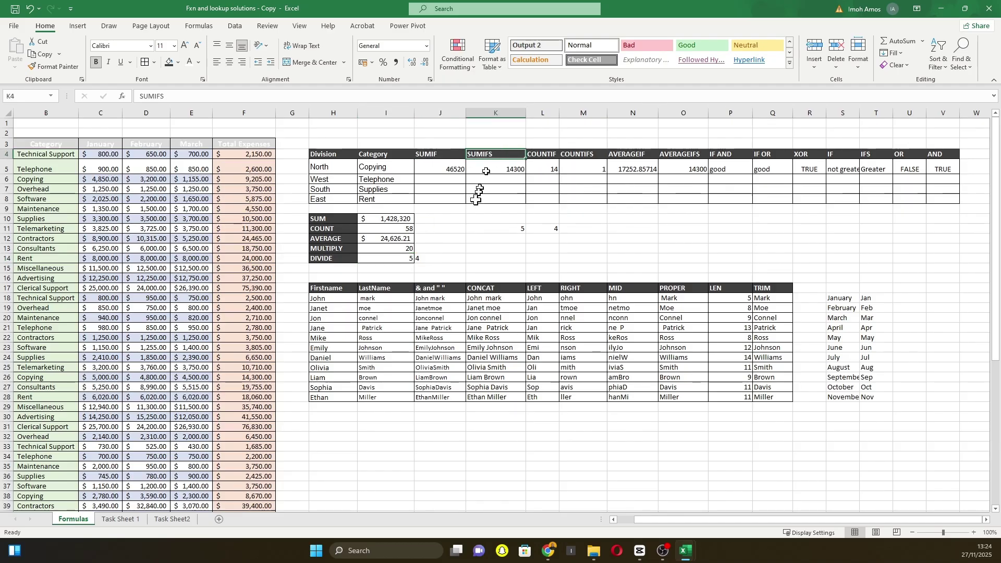
left_click(324, 219)
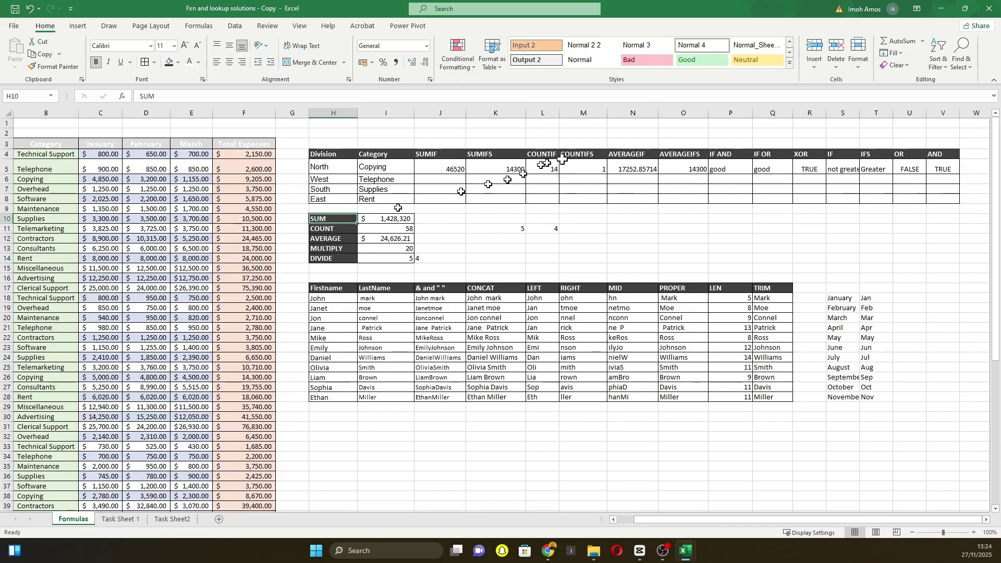
left_click(836, 154)
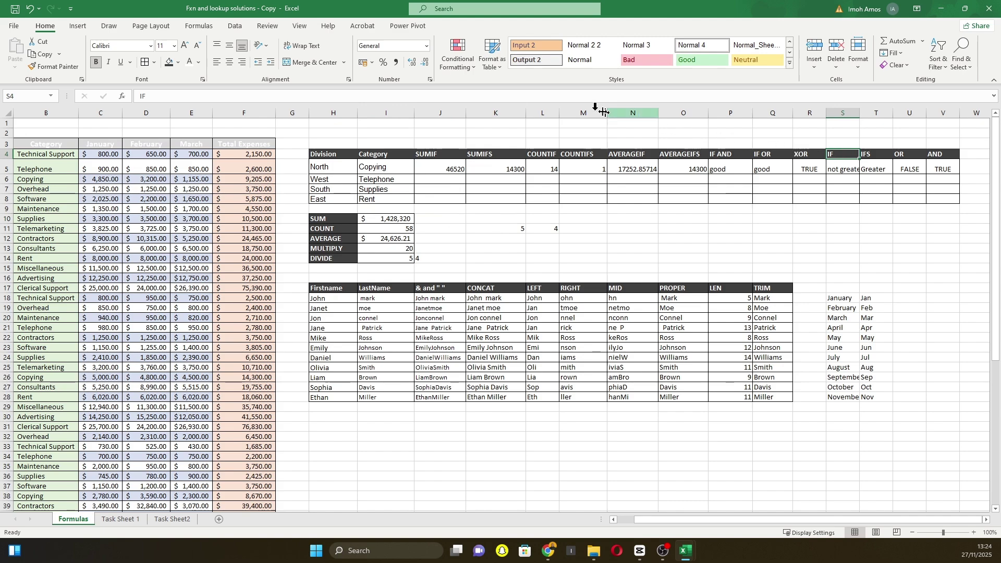
left_click(428, 154)
left_click(476, 162)
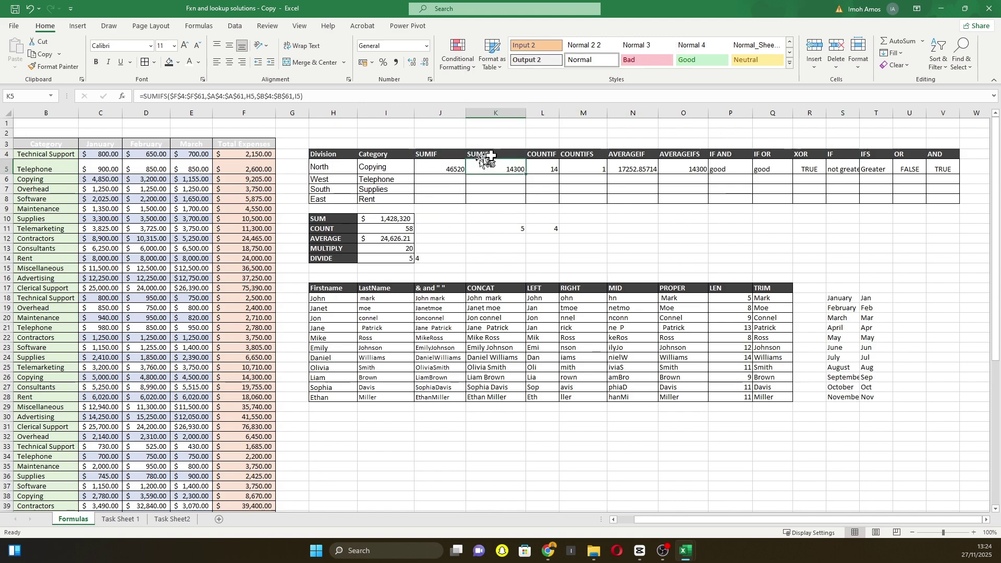
left_click(493, 153)
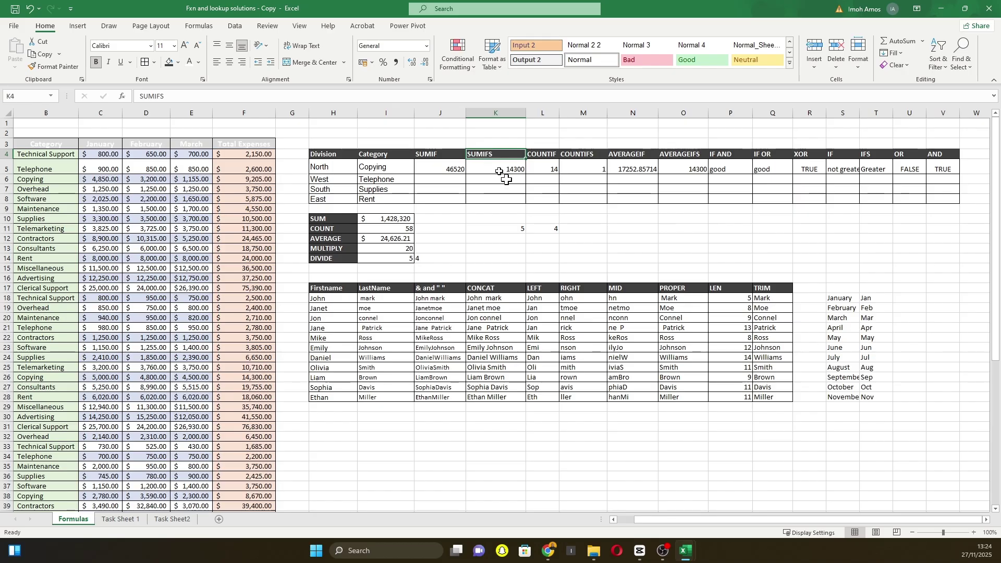
left_click(839, 156)
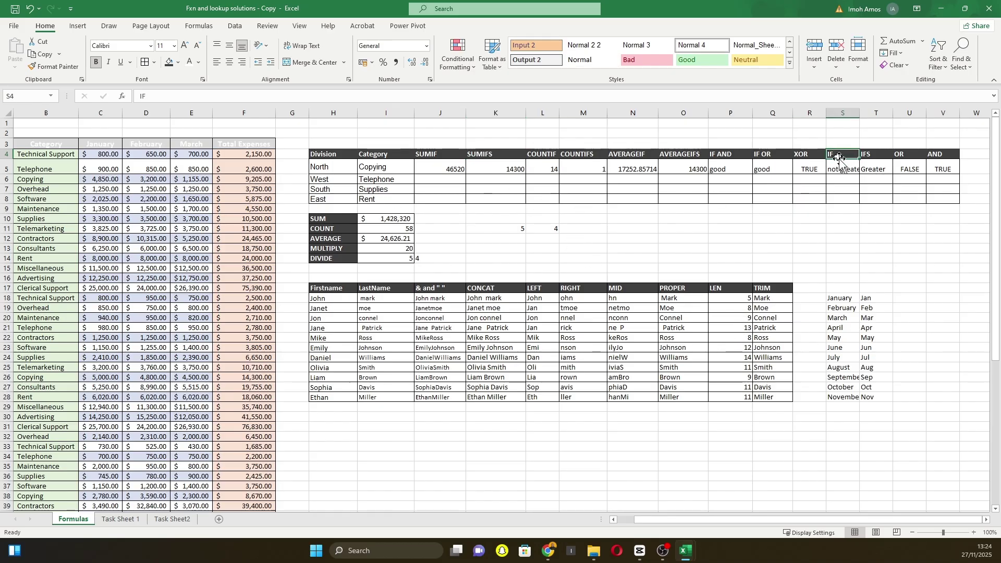
left_click(838, 169)
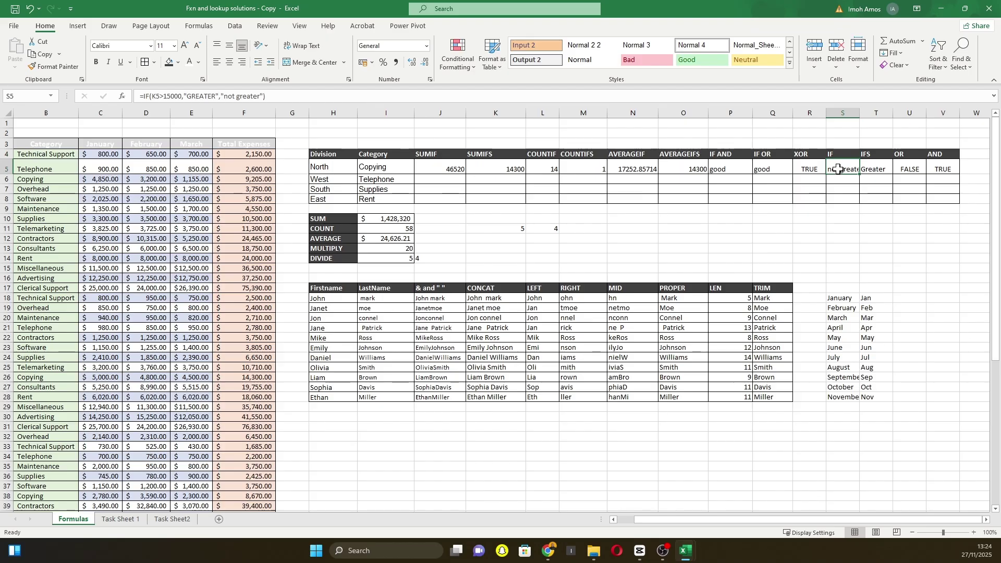
left_click(835, 153)
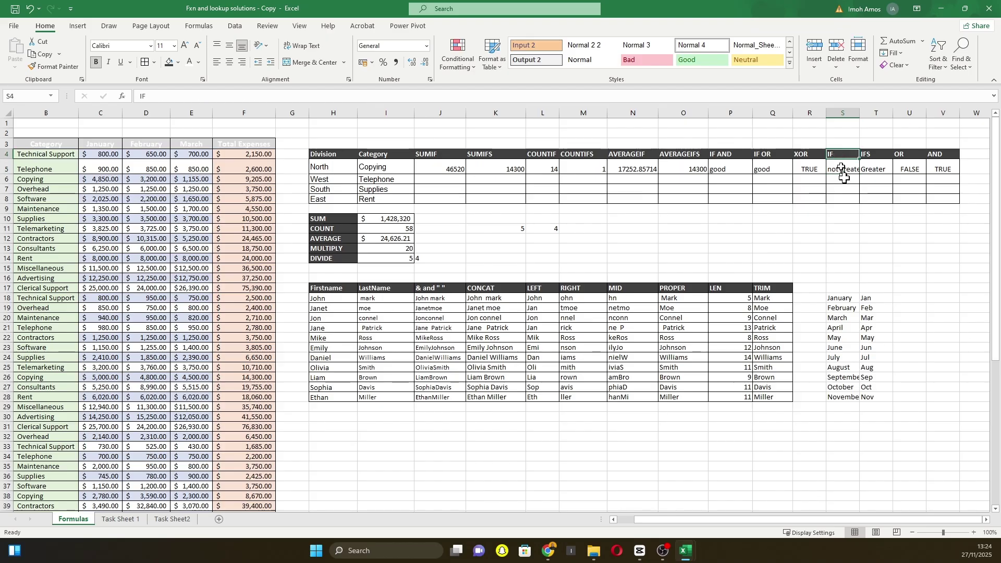
Enter the formula =IF(J5>50000,"Yes","NO") in cell S6 under the IF heading.
left_click(843, 180)
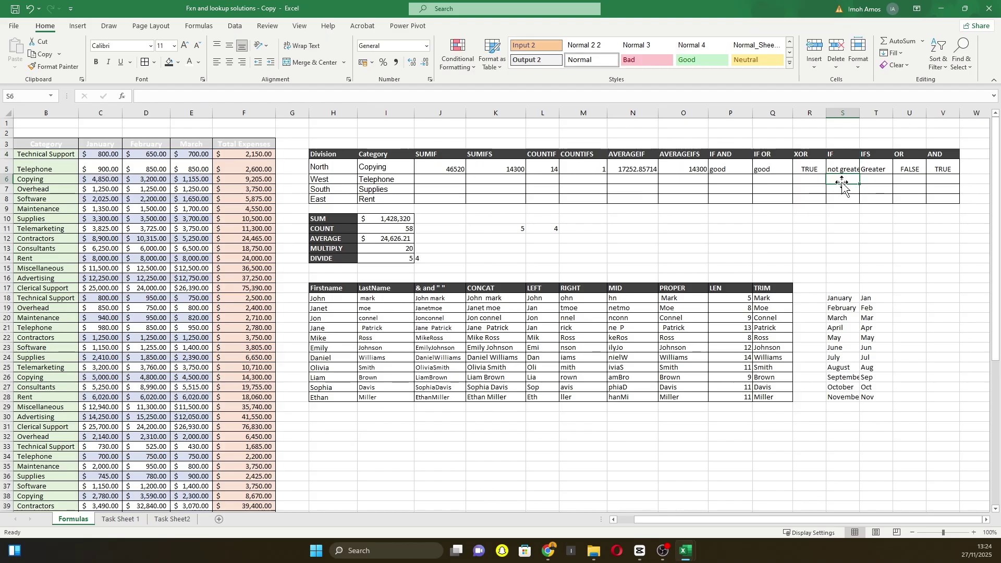
type("=if")
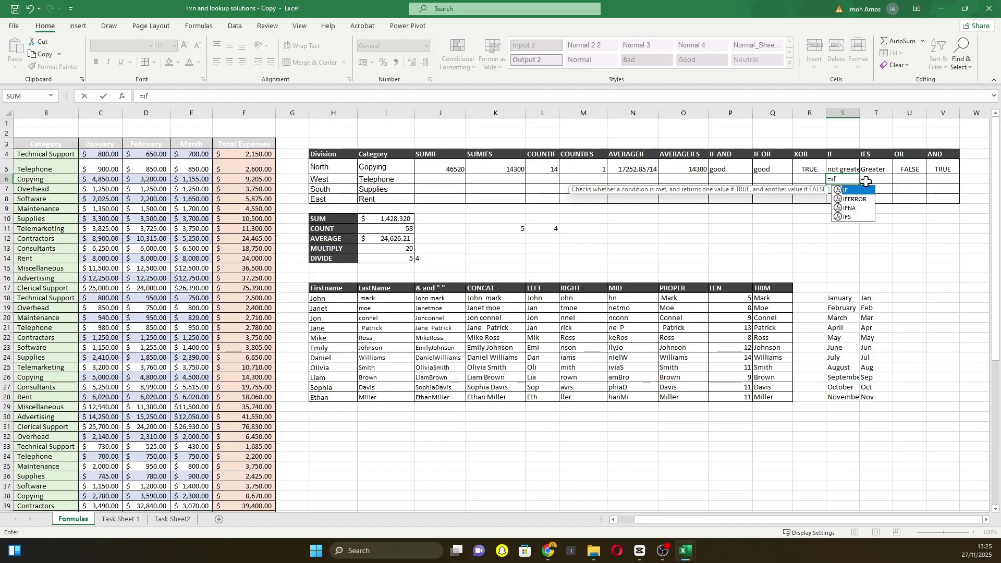
key("Tab")
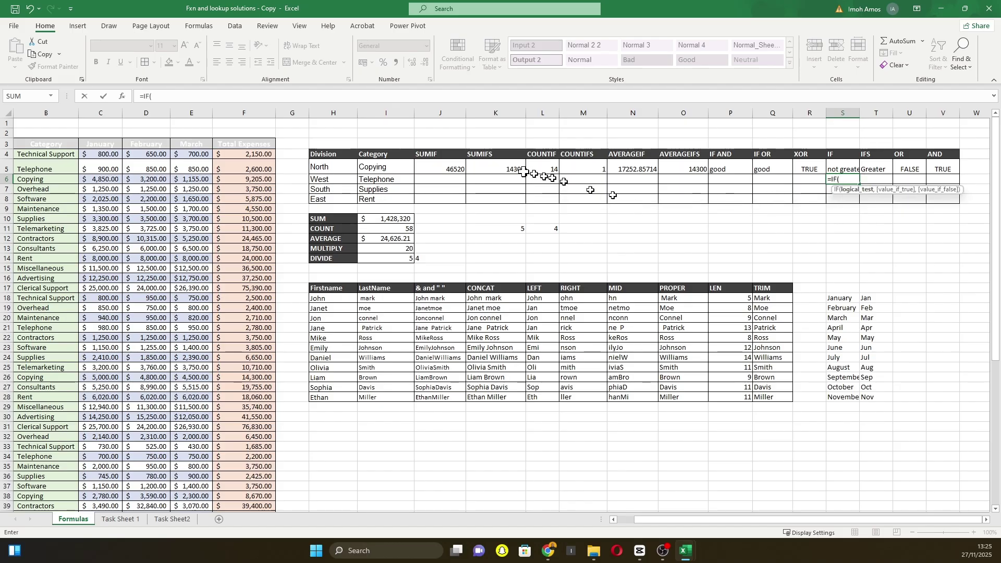
left_click(441, 172)
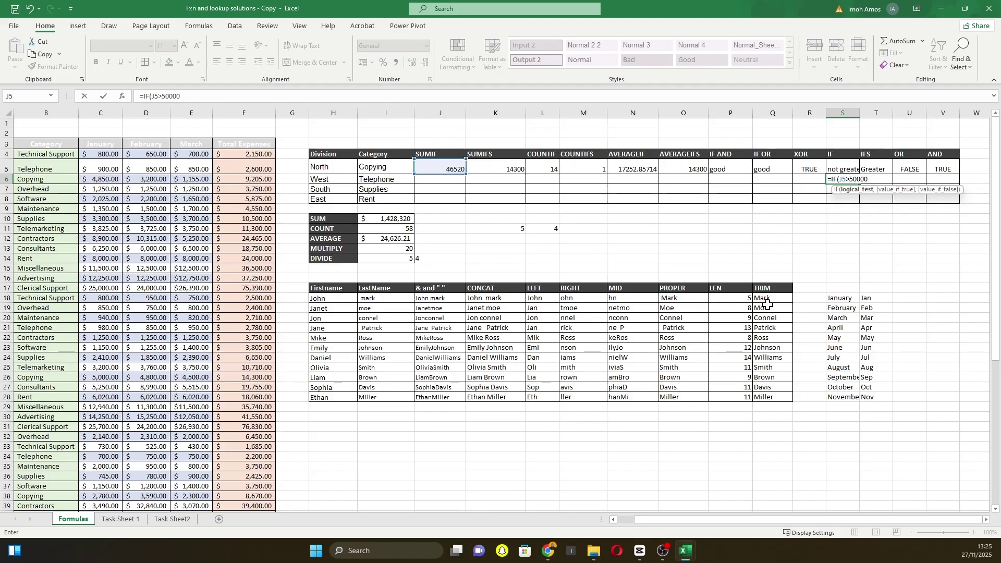
type(",")
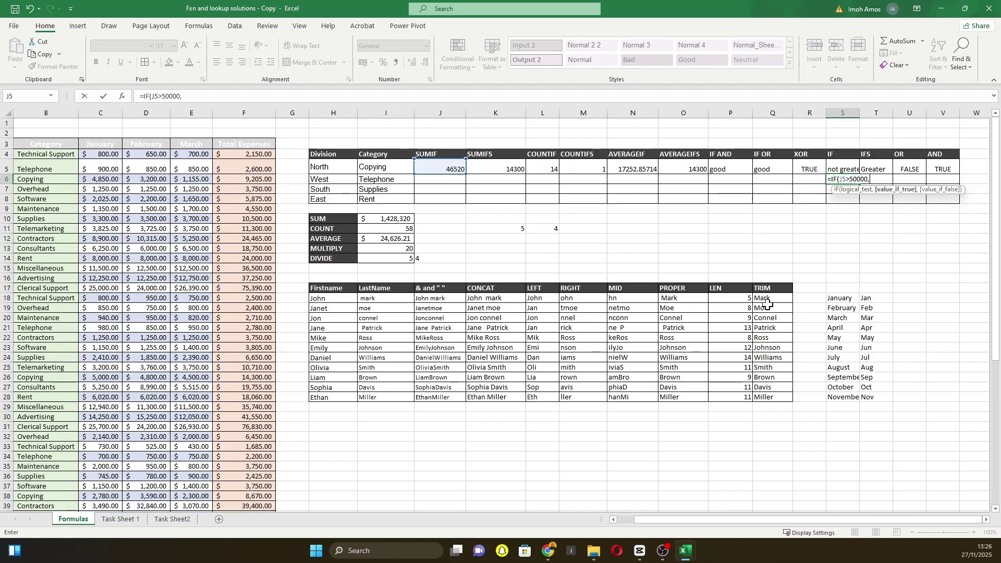
type("\"")
type("Yes\",\"NO")
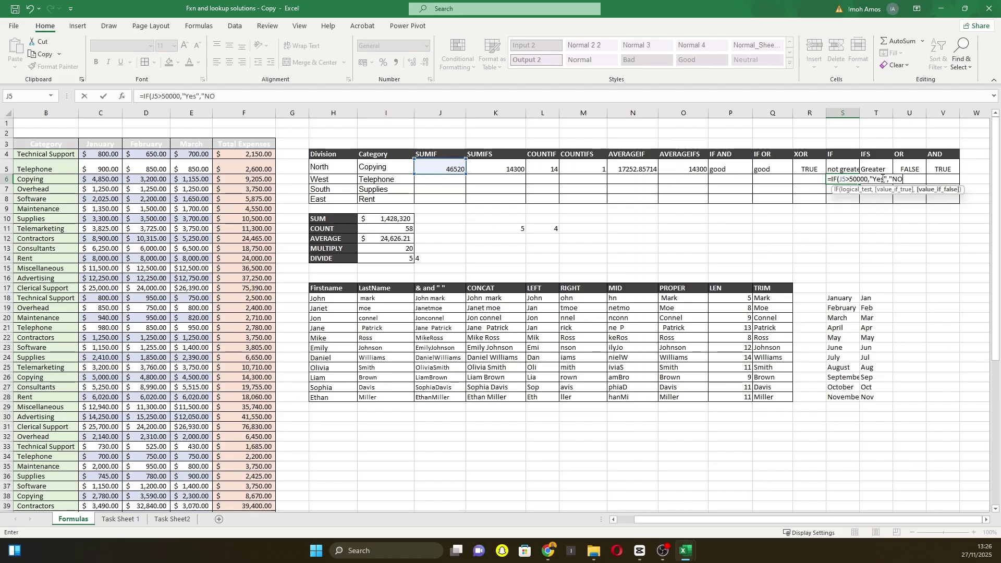
type("\")")
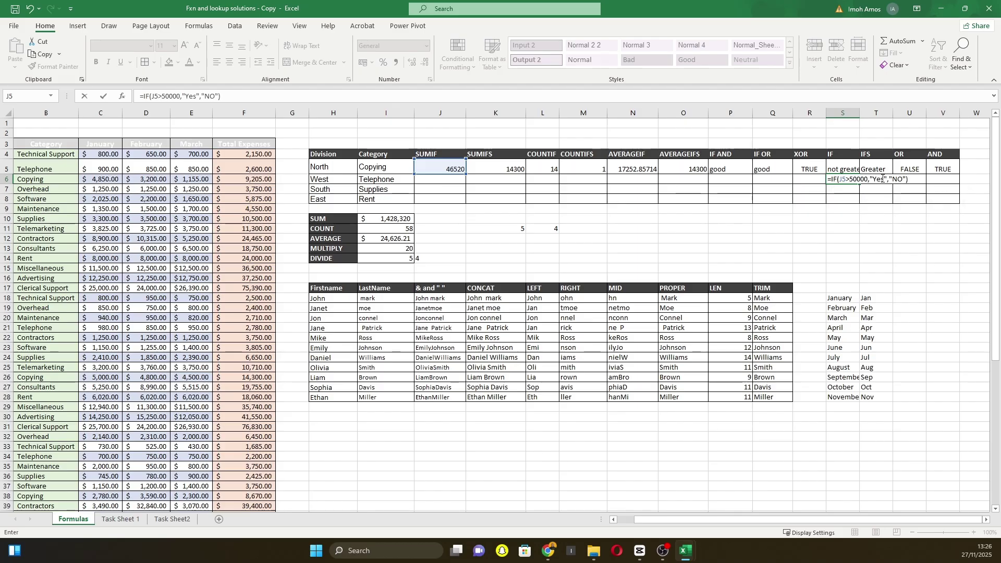
key("Return")
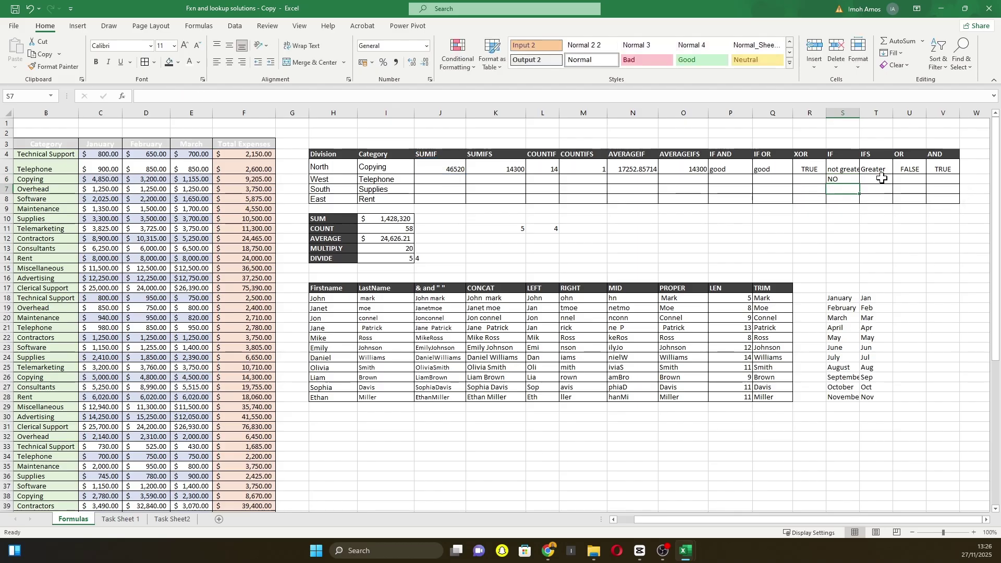
Review the IF formulas in S6 and S5 against the SUMIF and SUMIFS cells J5 and K5 they test.
left_click(848, 178)
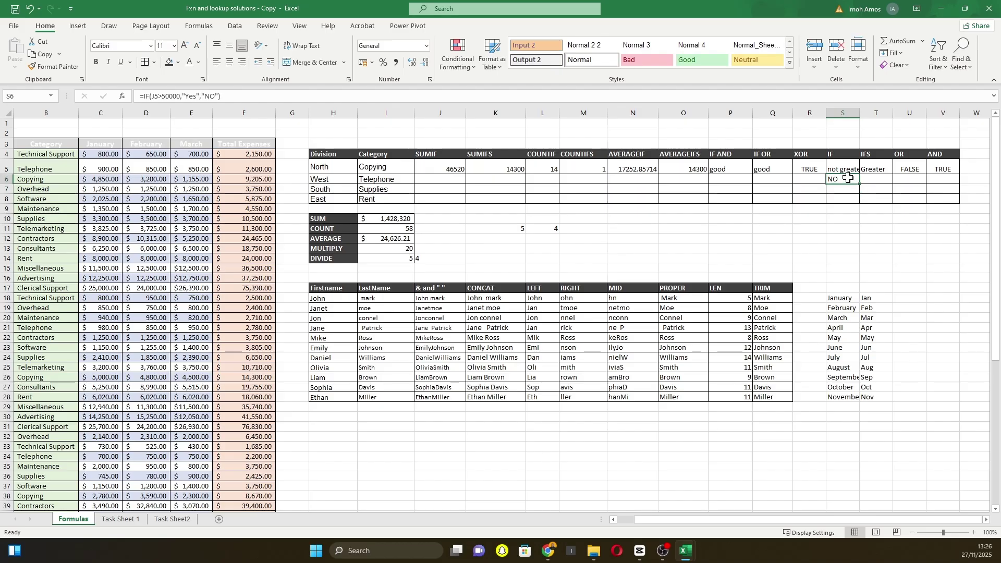
left_click(452, 165)
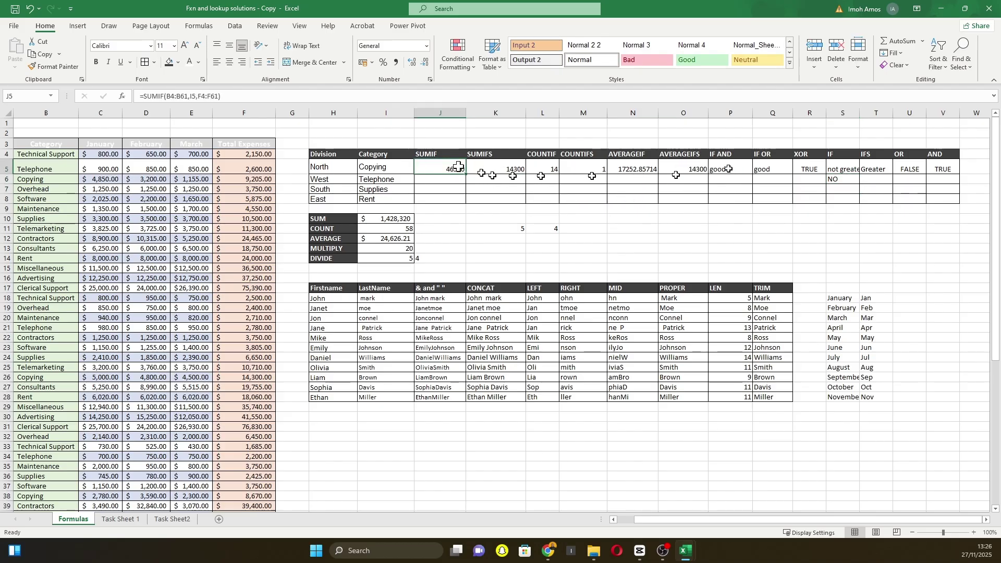
double_click(837, 179)
left_click(841, 199)
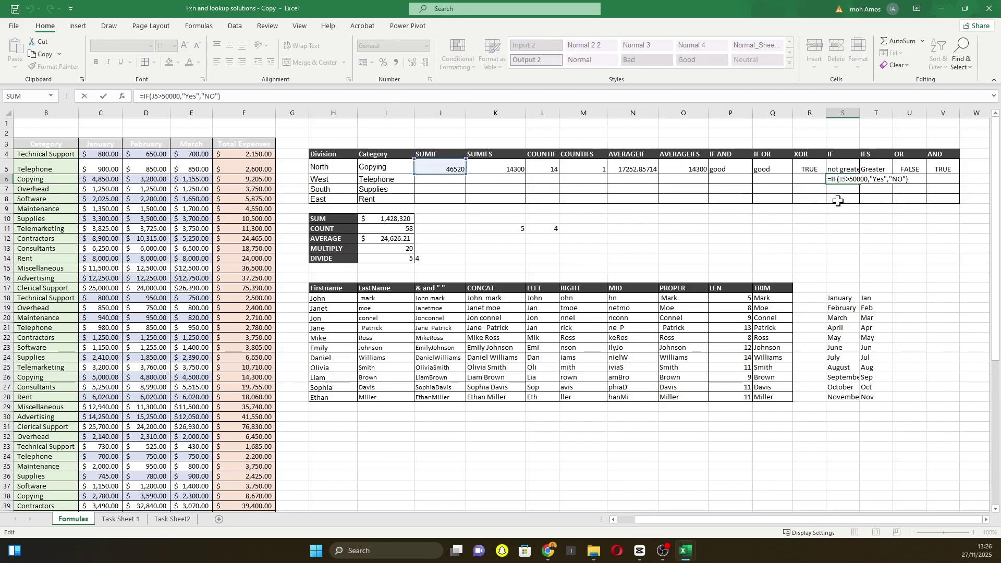
left_click(839, 171)
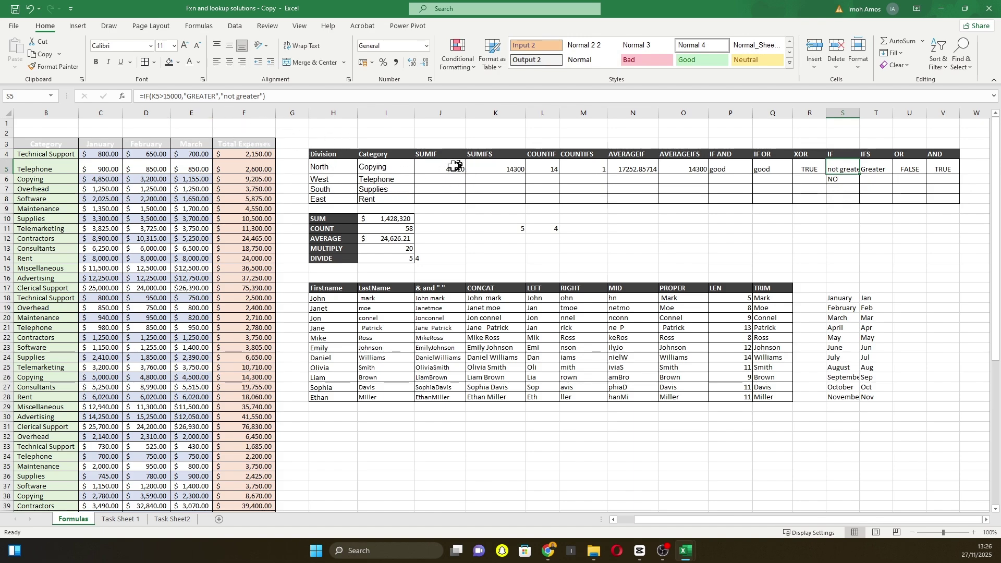
left_click(513, 166)
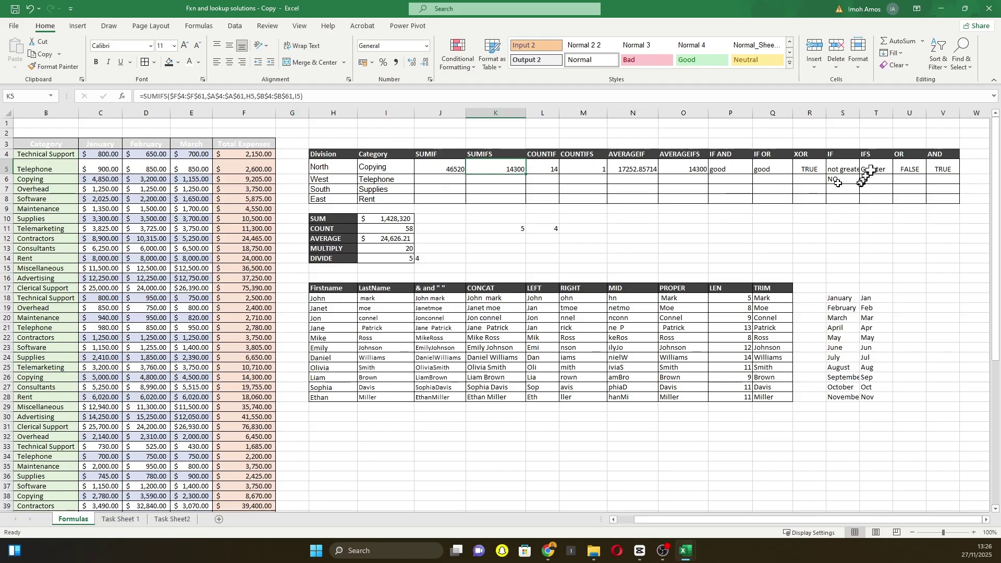
Widen the IF column S to fit the full text of S5, and check its tested cell K5.
left_click(852, 169)
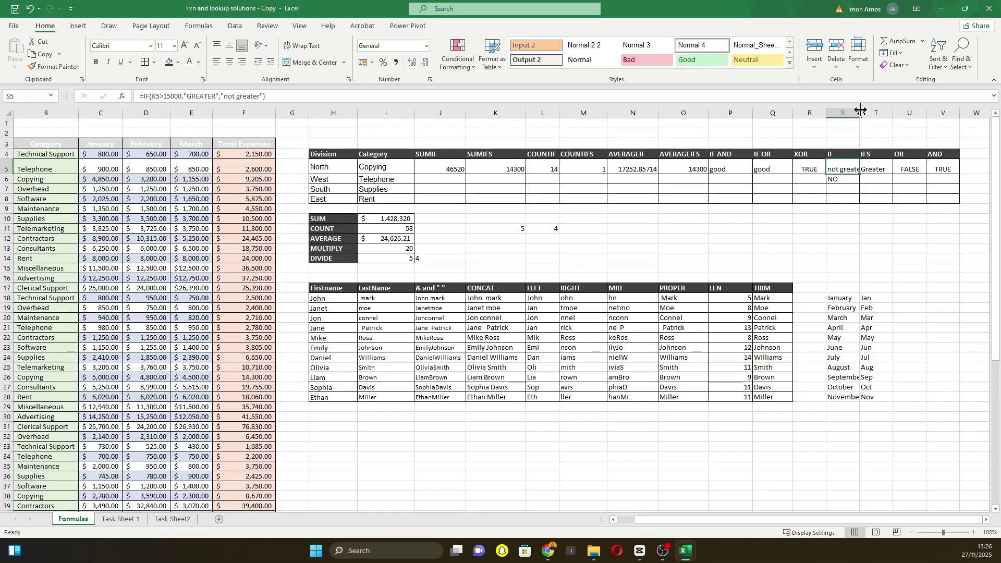
left_click_drag(860, 111, 872, 110)
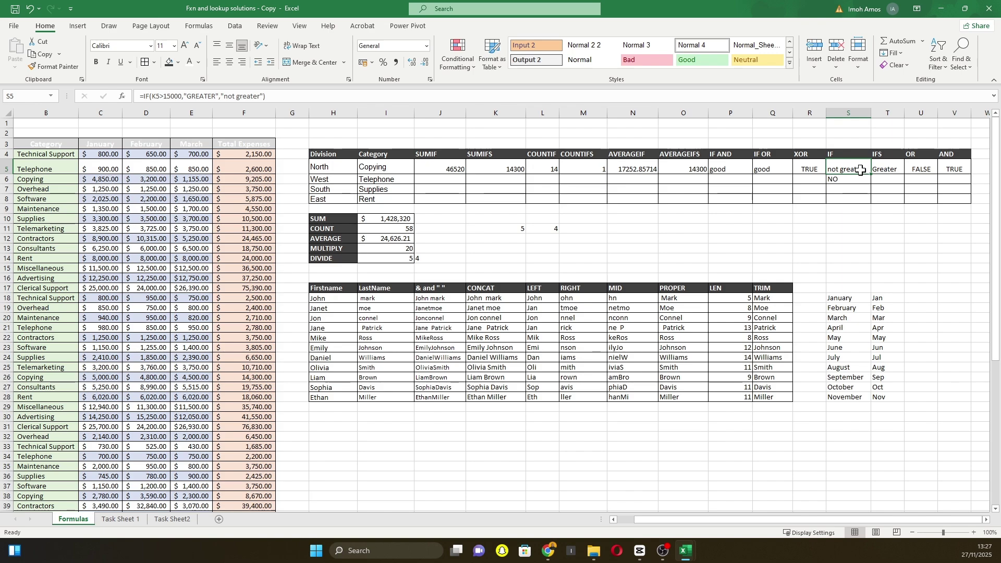
left_click(851, 190)
left_click(849, 172)
left_click(508, 168)
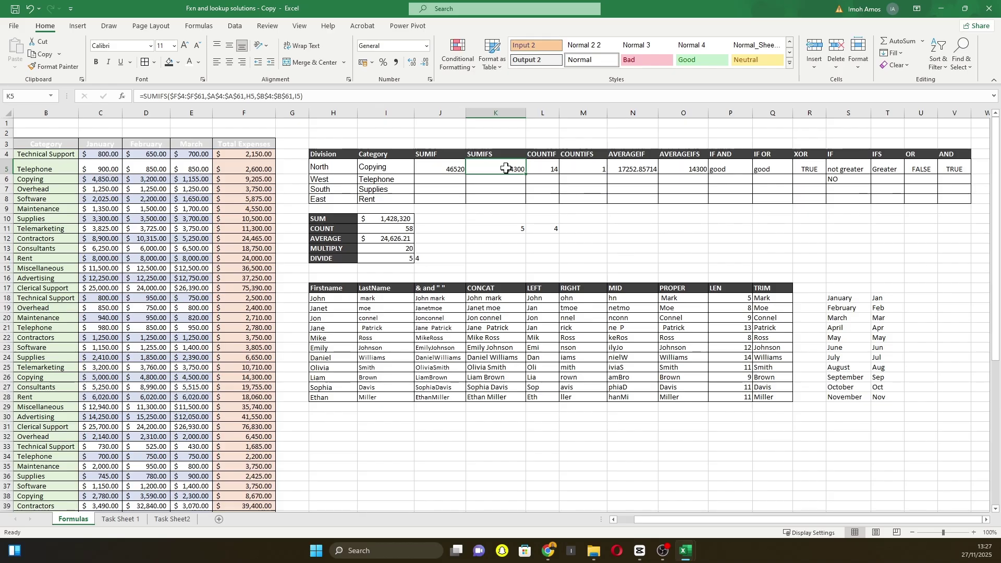
Check the IFS formula in T5, and start an IFS formula in T6 whose first condition K5>15000 returns "T".
left_click(885, 168)
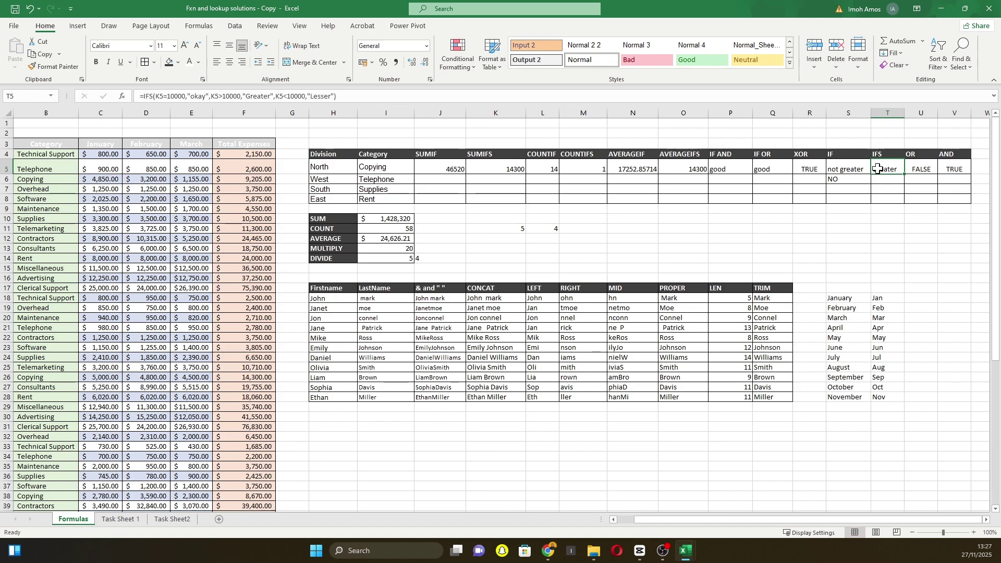
left_click(882, 179)
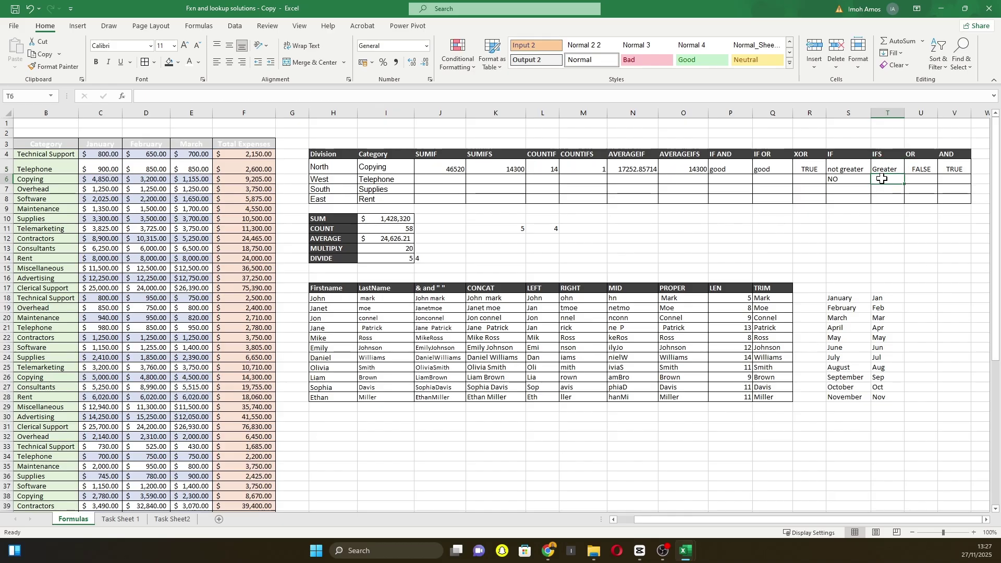
type("=if")
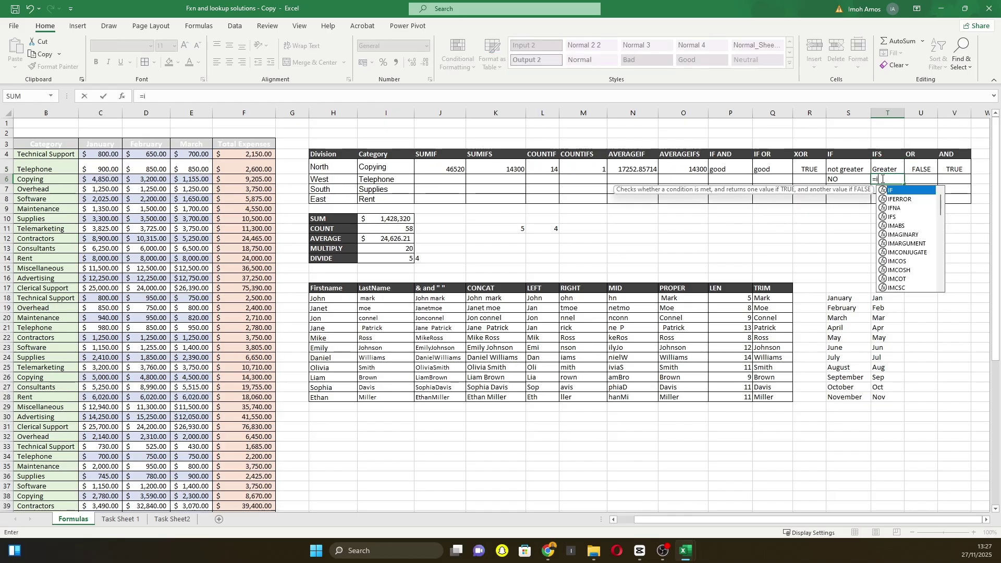
key("Down")
key("Down")
key("Down")
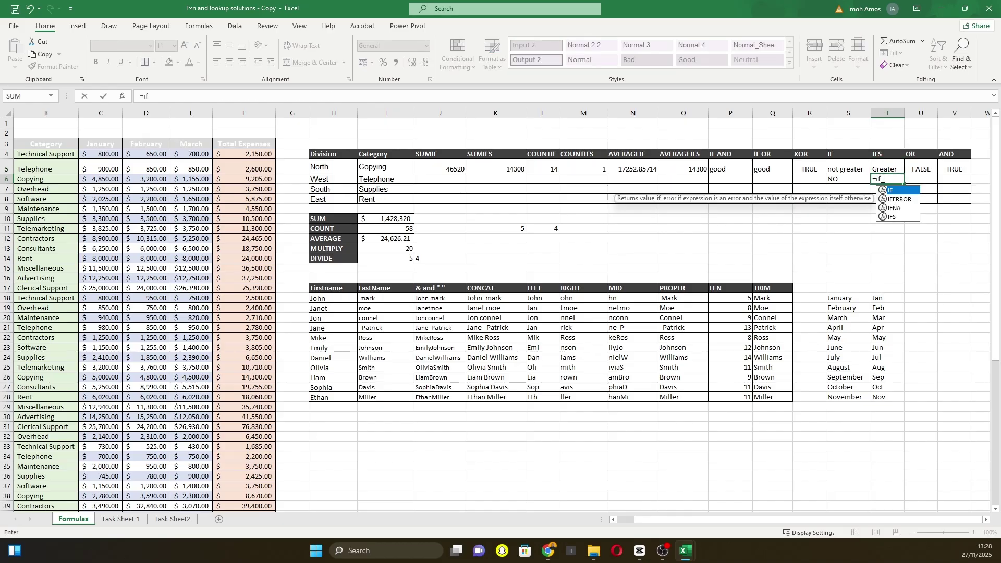
key("Tab")
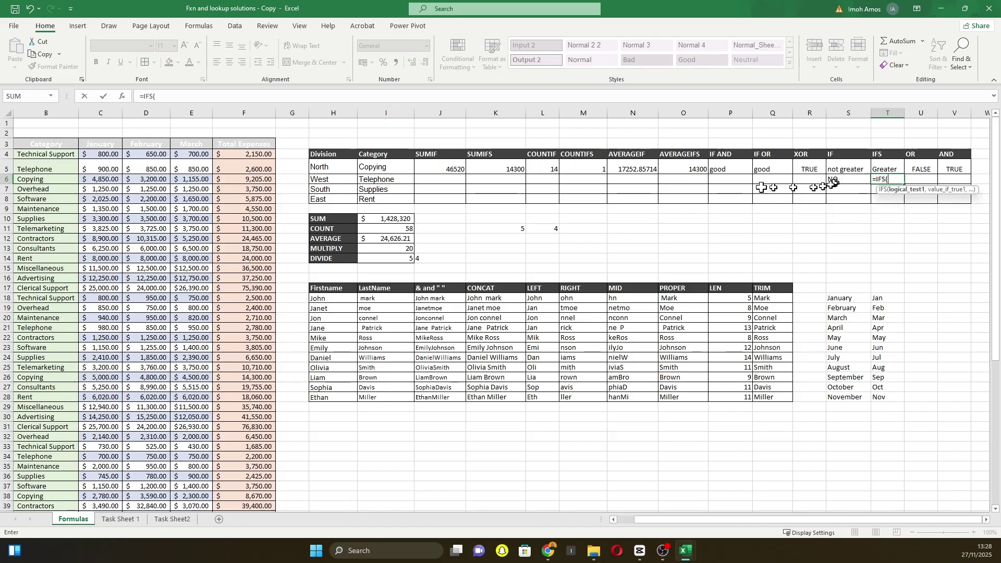
left_click(505, 169)
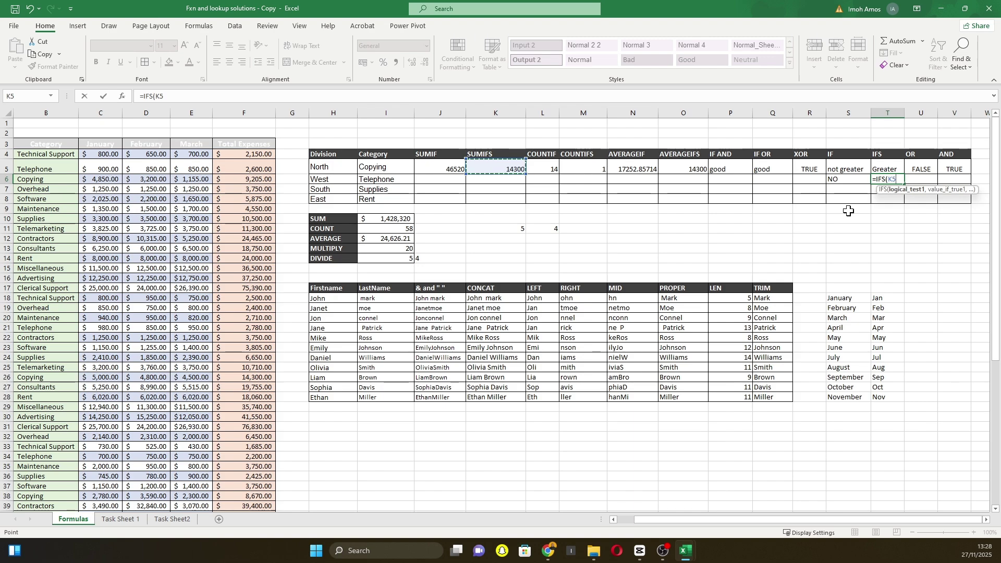
type(",")
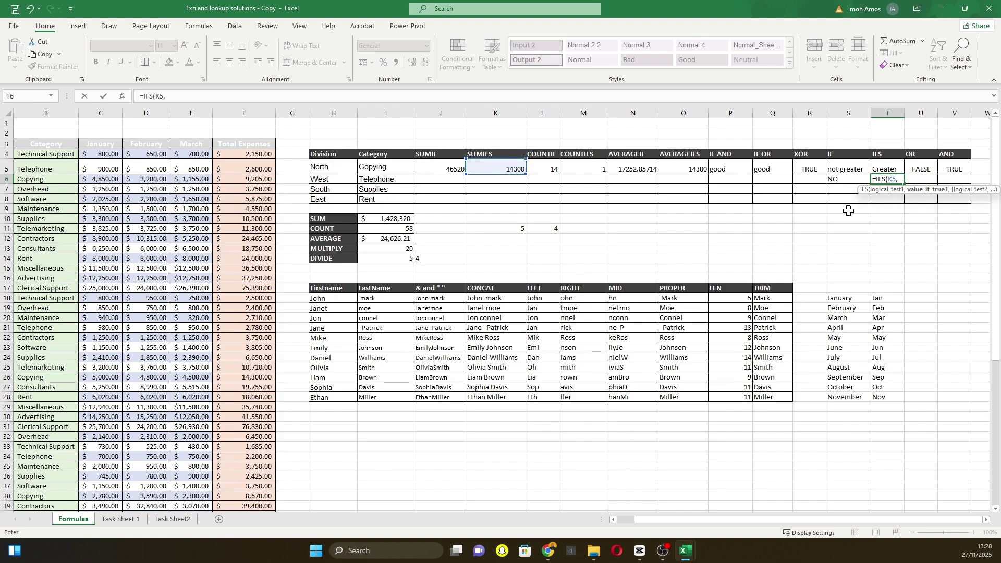
key("BackSpace")
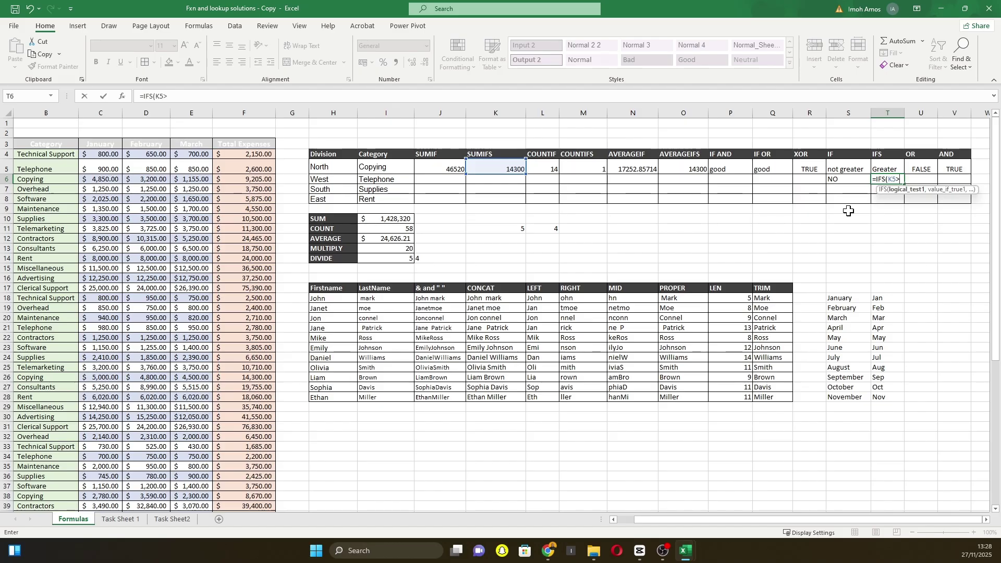
type(">15000,")
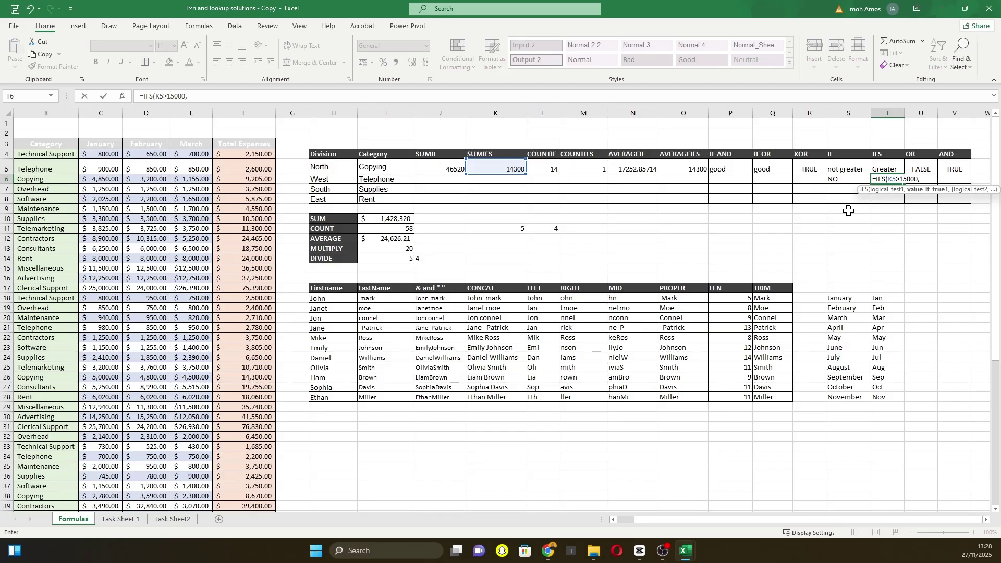
type("\"T\",")
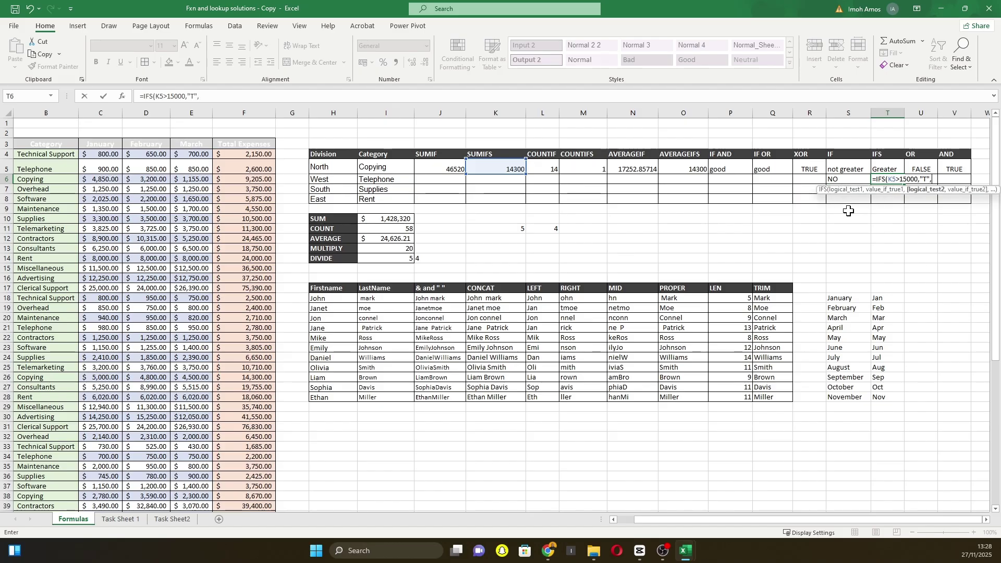
Complete the IFS formula in T6 with a second condition, J5>40000, returning F.
left_click(497, 168)
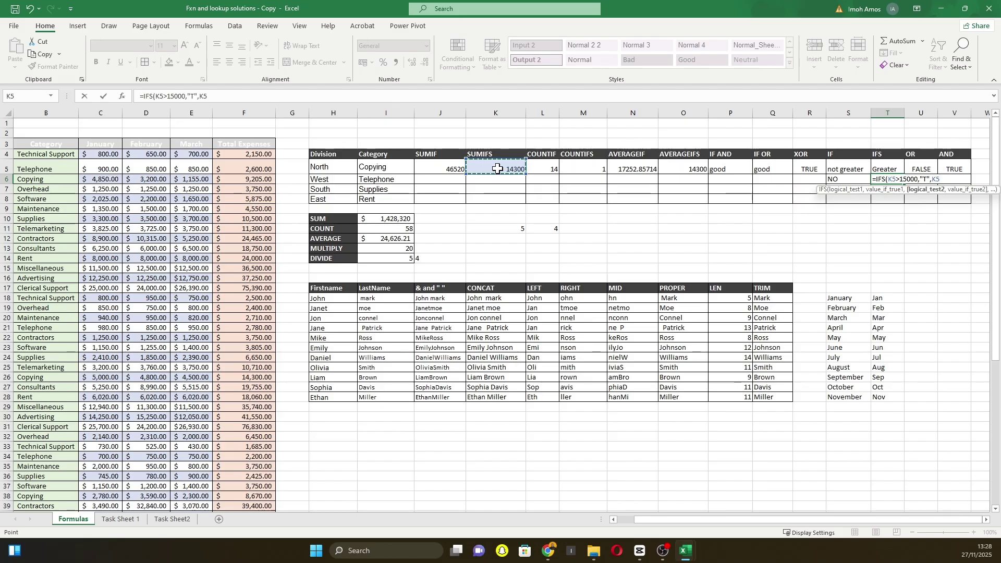
key("BackSpace")
key("BackSpace")
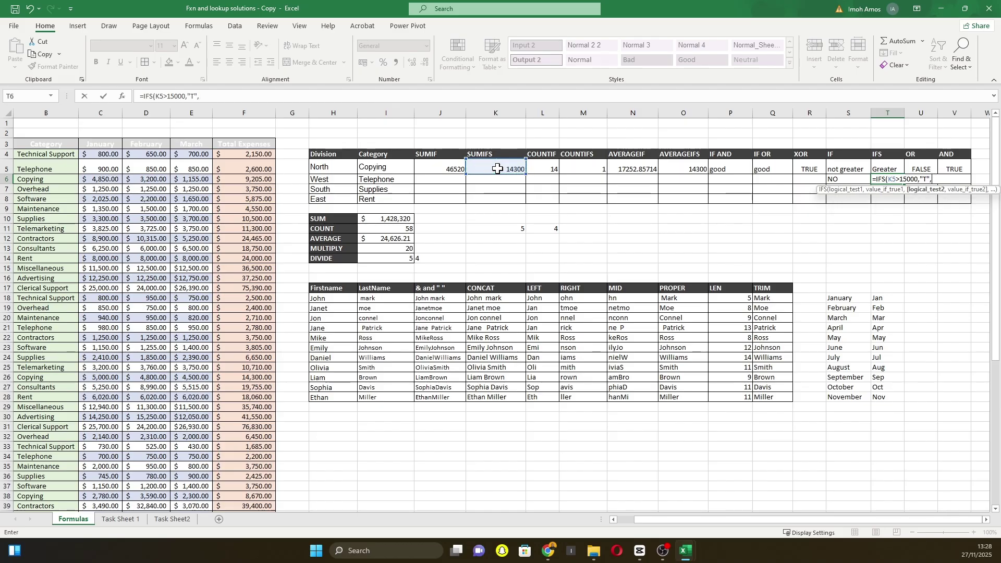
left_click(452, 169)
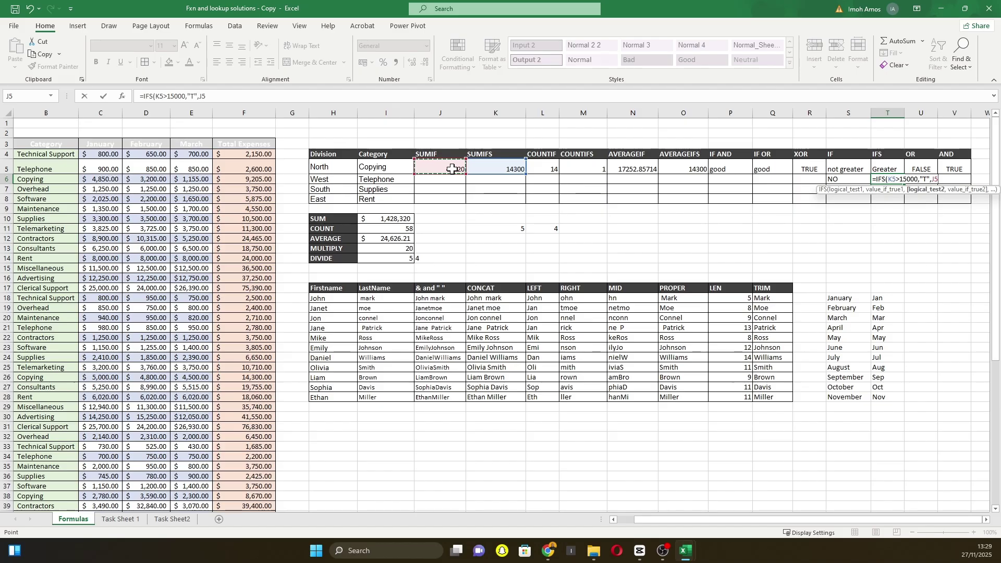
type(">40000")
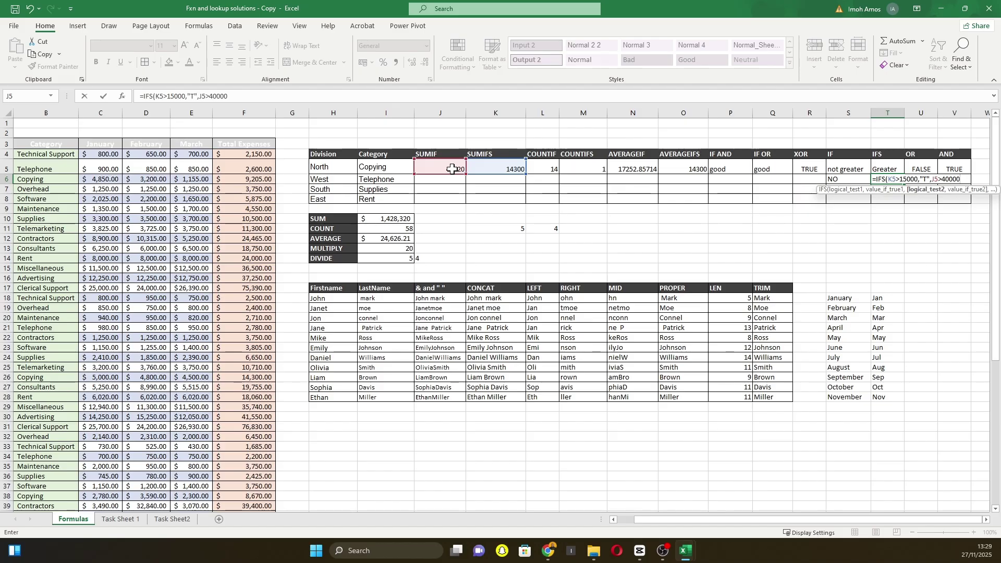
type(",")
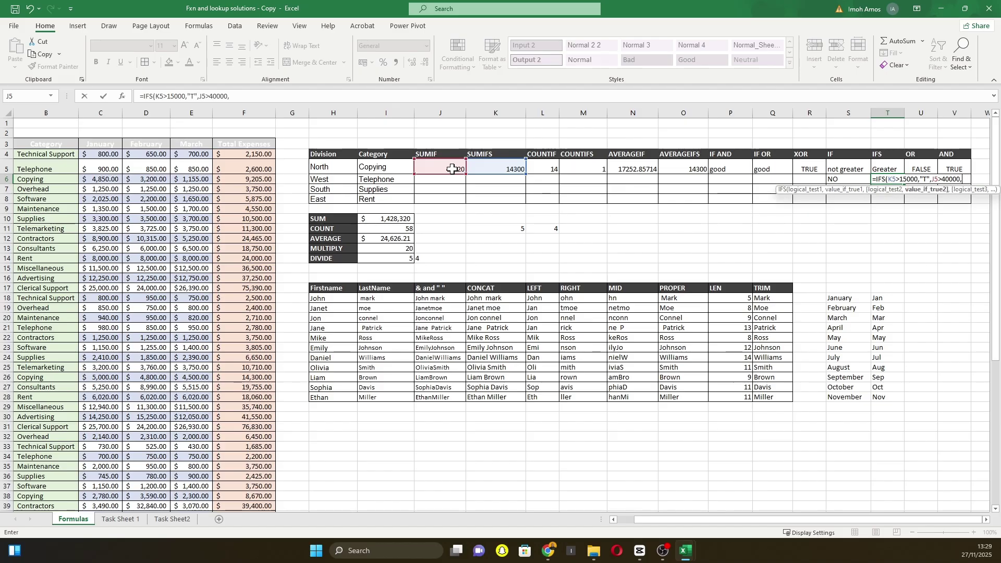
type("F")
key("Left")
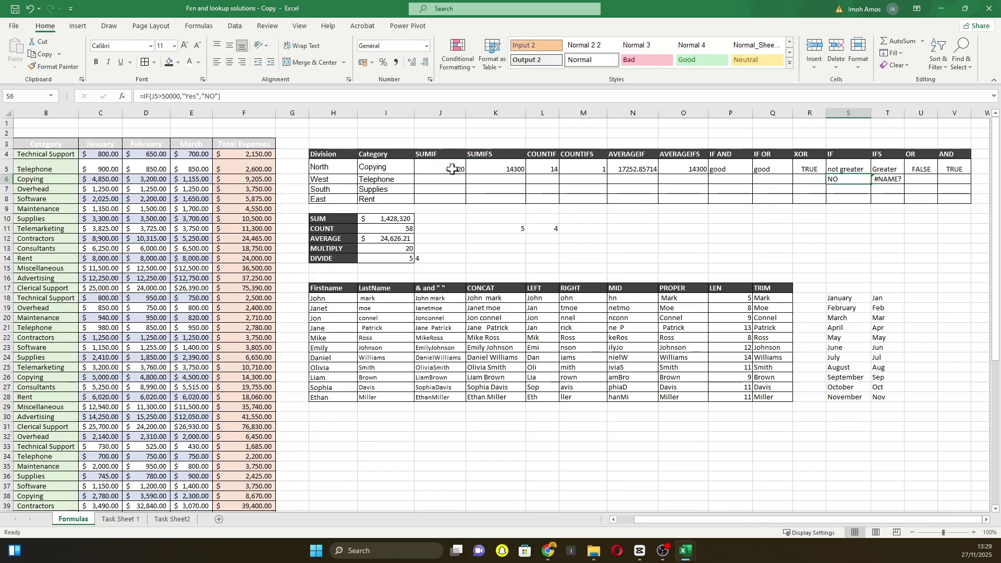
Put the second result of the T6 formula in quotes, making it =IFS(K5>15000,"T",J5>40000,"F").
double_click(899, 180)
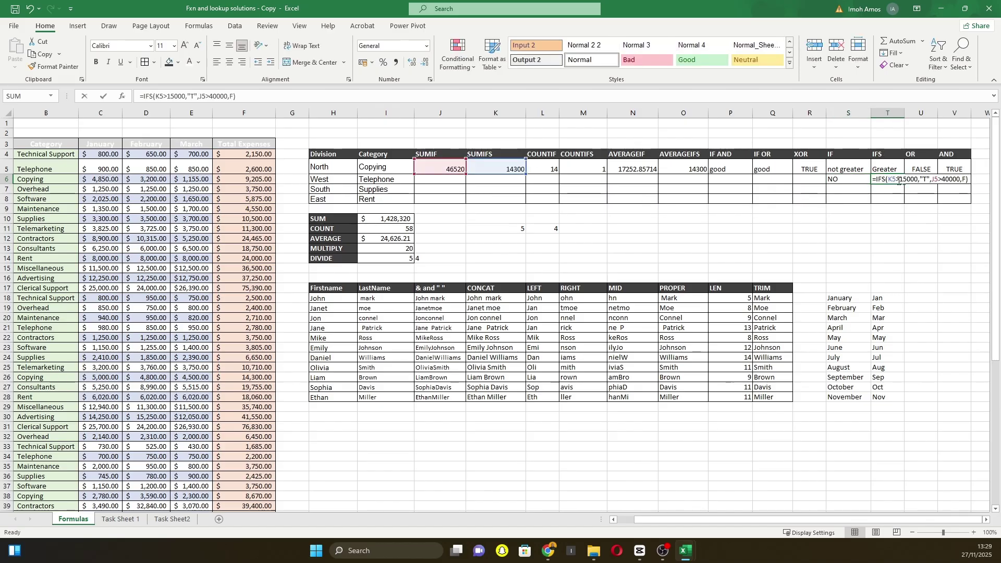
left_click(963, 180)
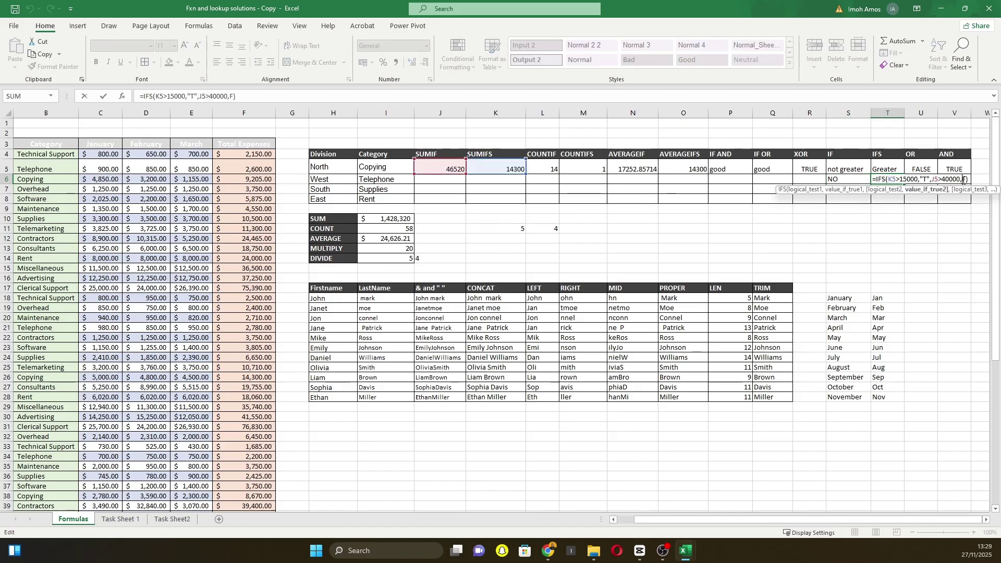
type("\"F")
key("Return")
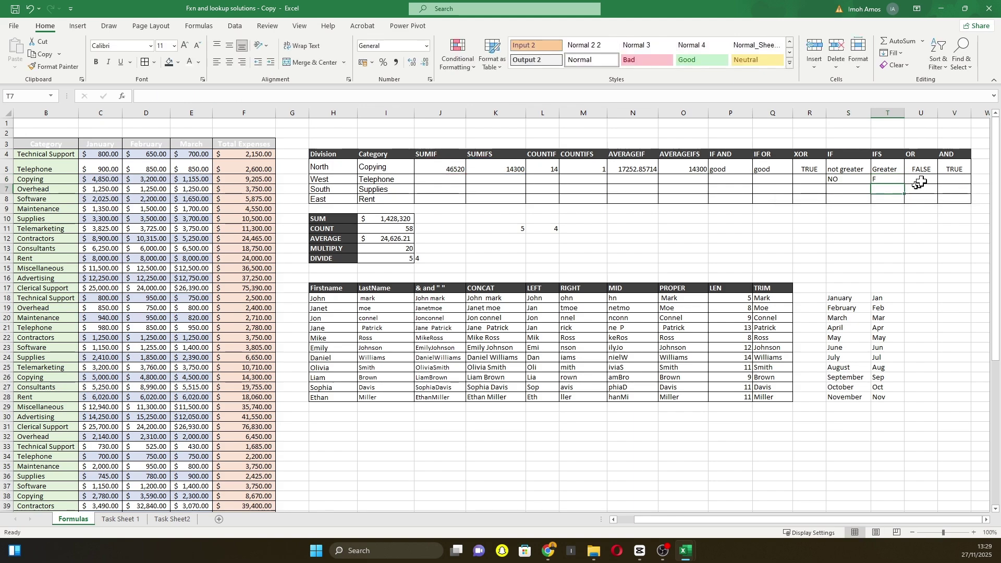
Review the conditions and results of the IFS formula in T6 against the cells K5 and J5.
left_click(895, 181)
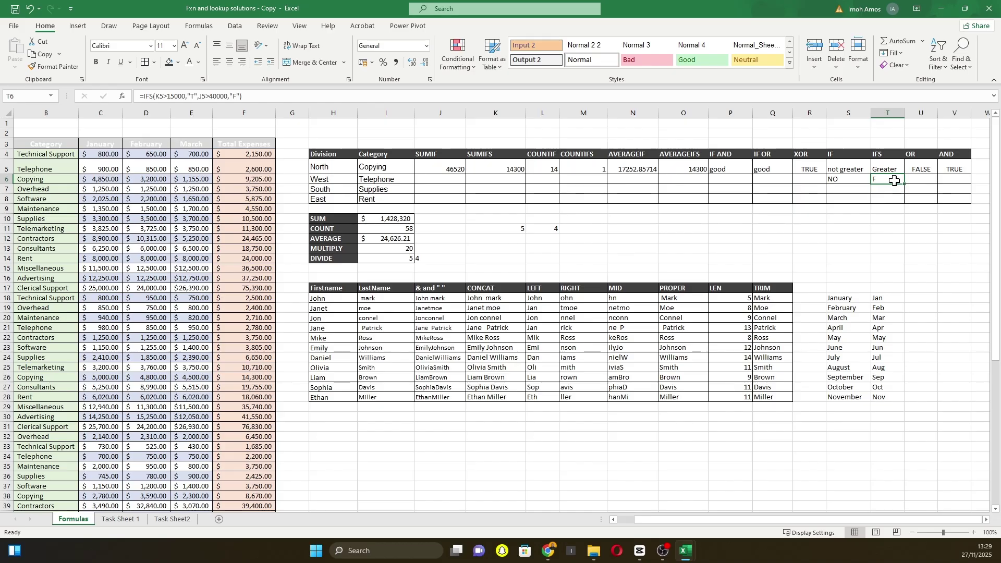
double_click(897, 181)
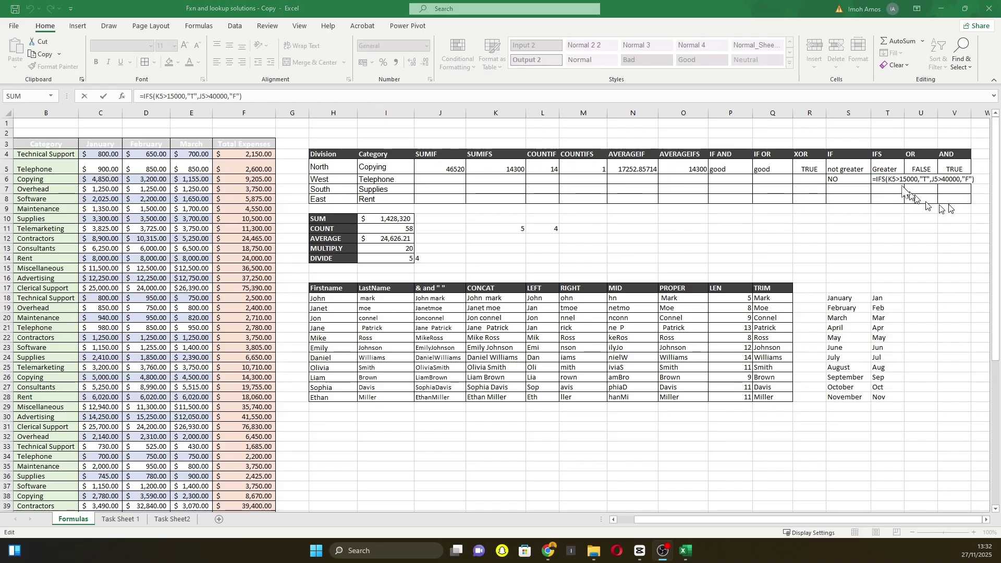
left_click(887, 180)
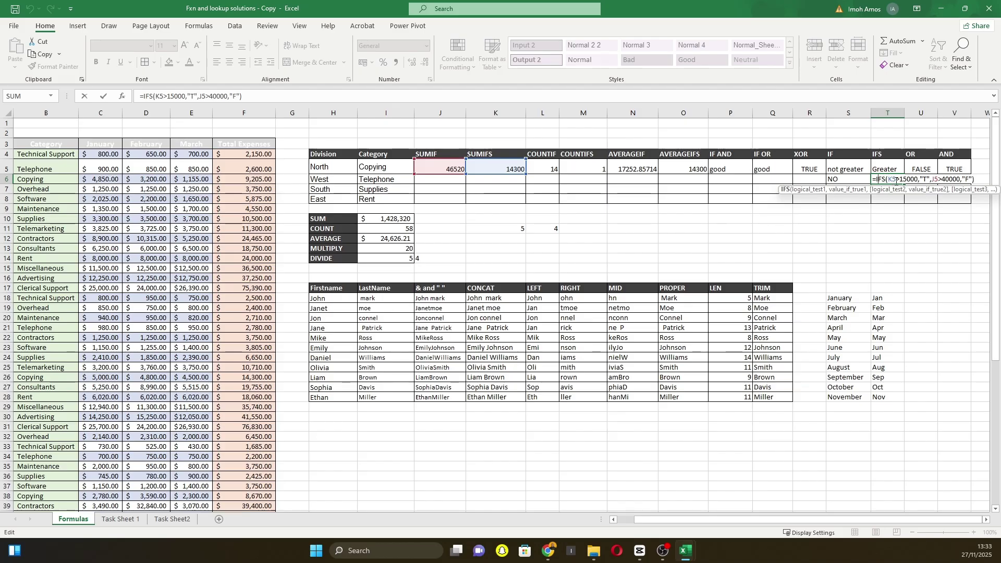
key("Return")
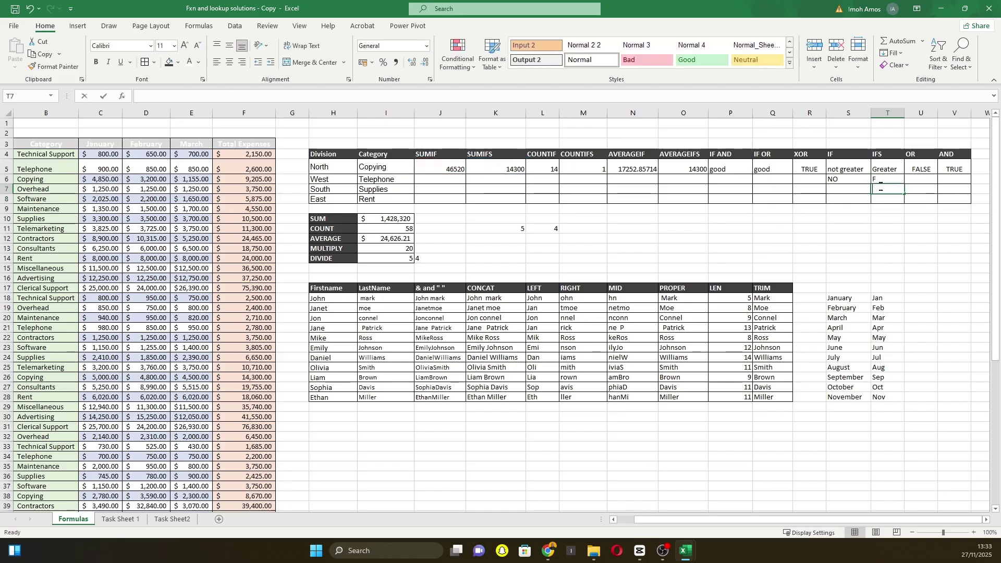
type("=if")
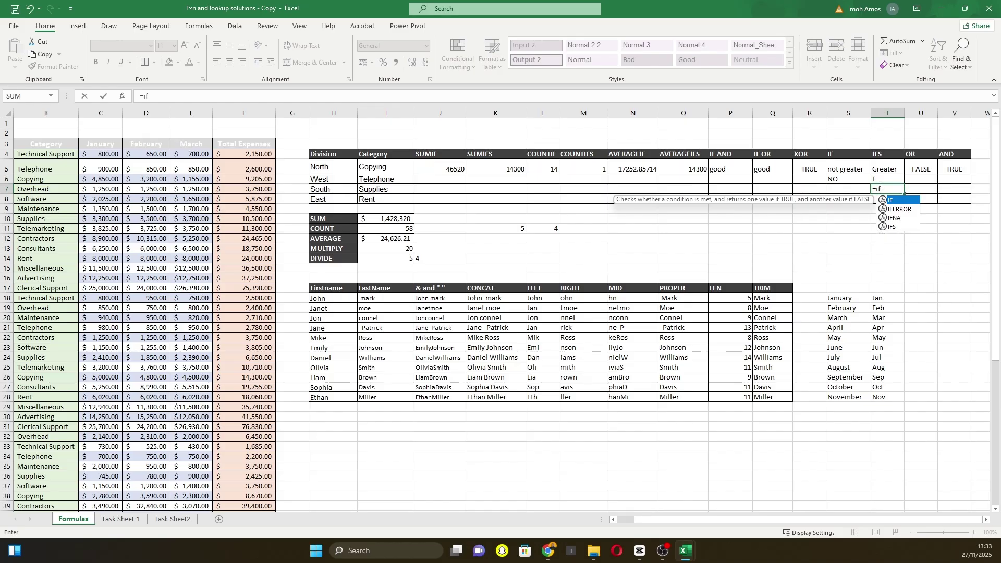
left_click(892, 227)
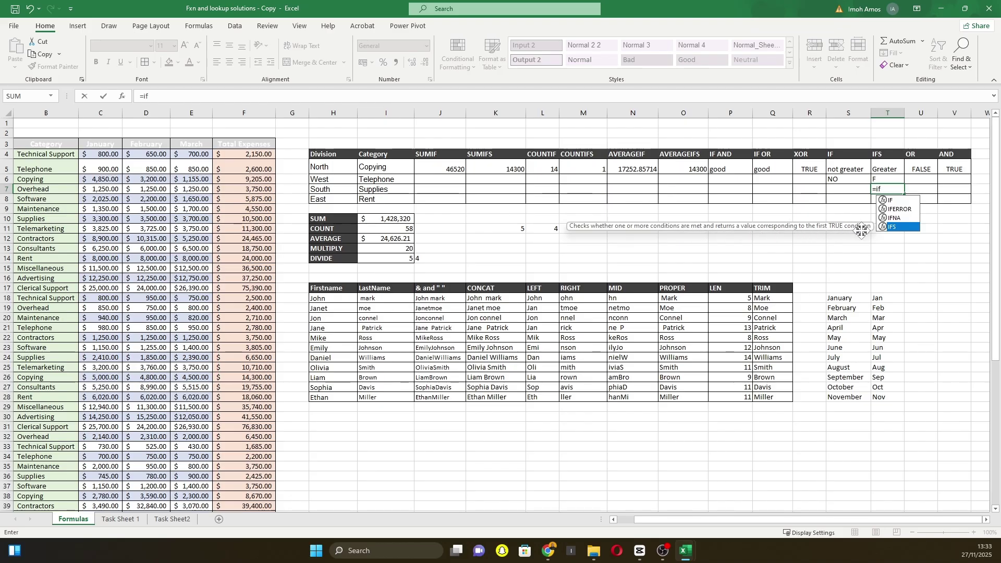
key("Escape")
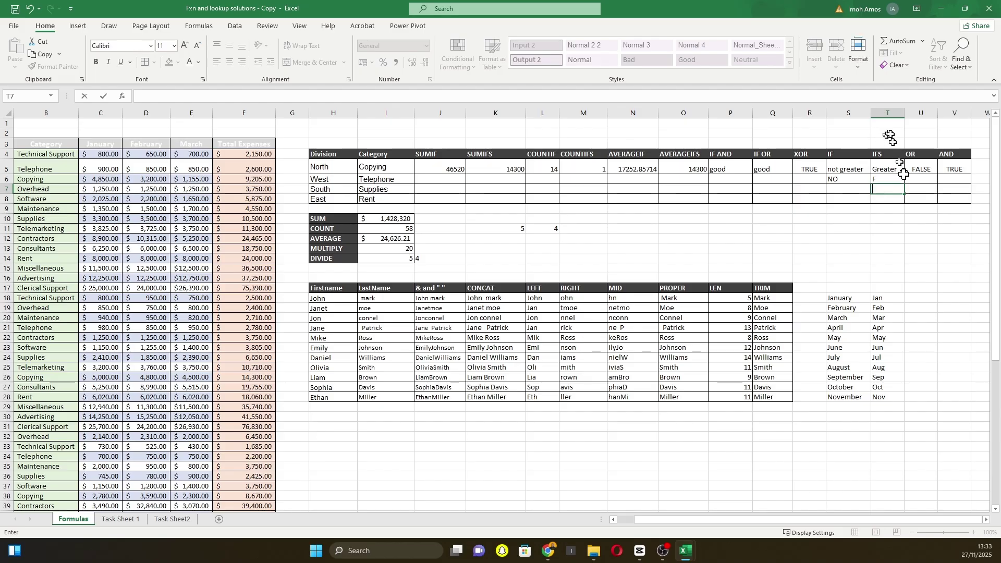
Recheck the arguments of the IFS formula in T6 and view the existing OR formula in U5.
double_click(888, 179)
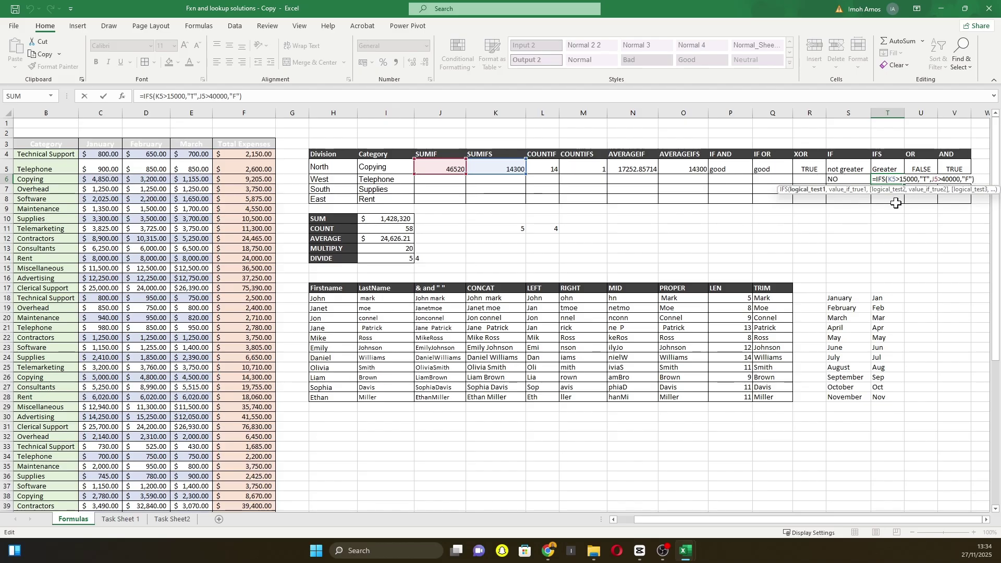
key("ctrl+Return")
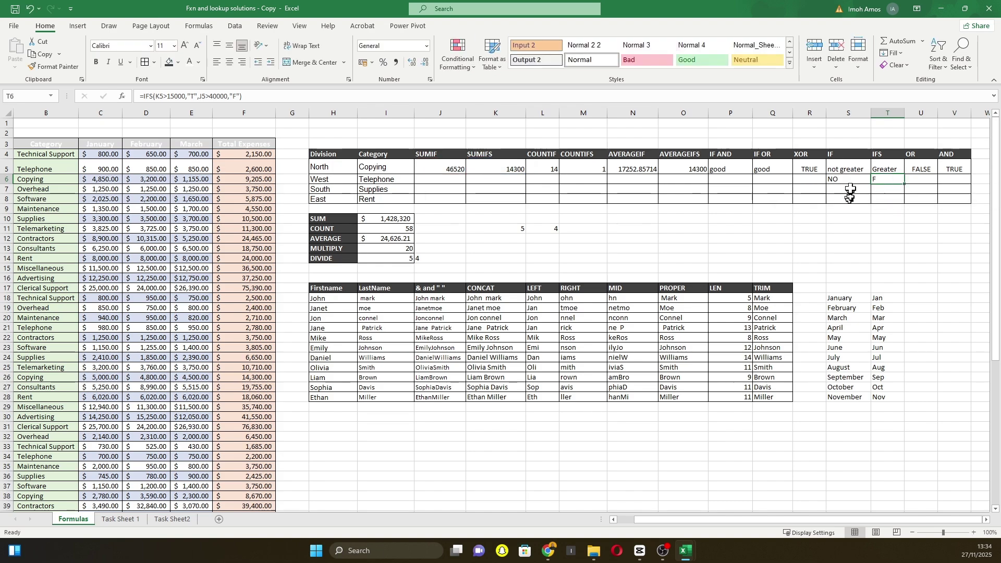
left_click(923, 169)
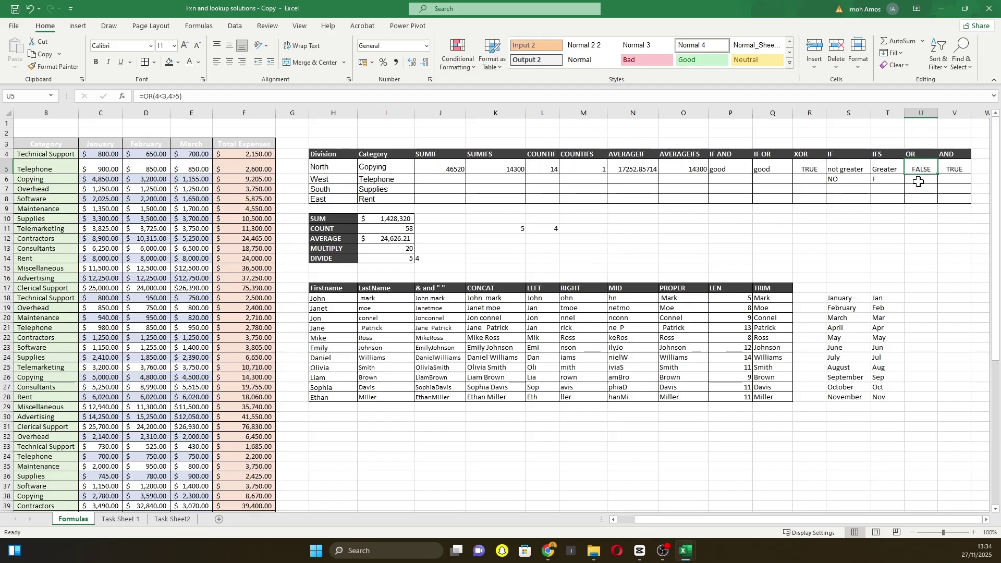
left_click(918, 181)
type("=or")
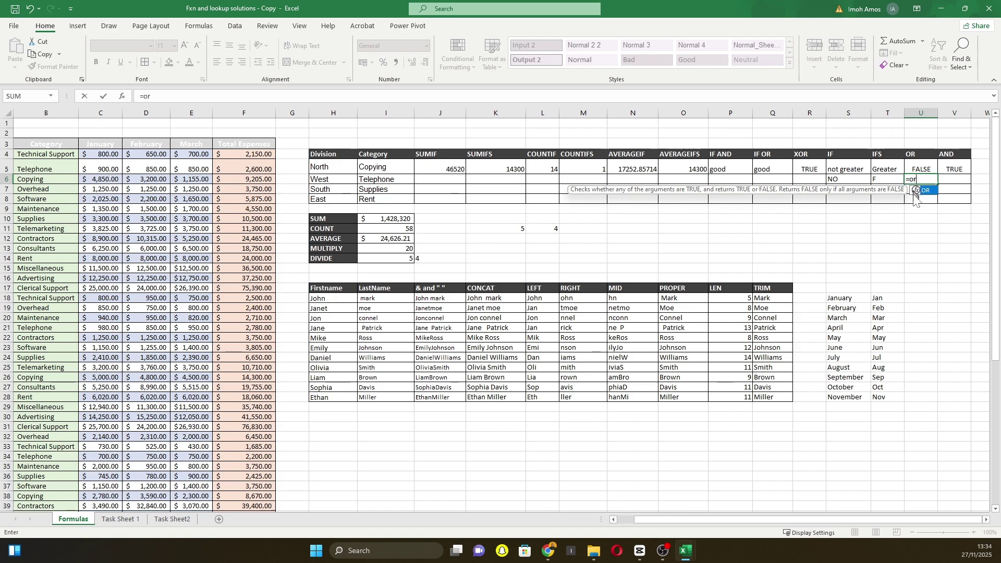
key("Escape")
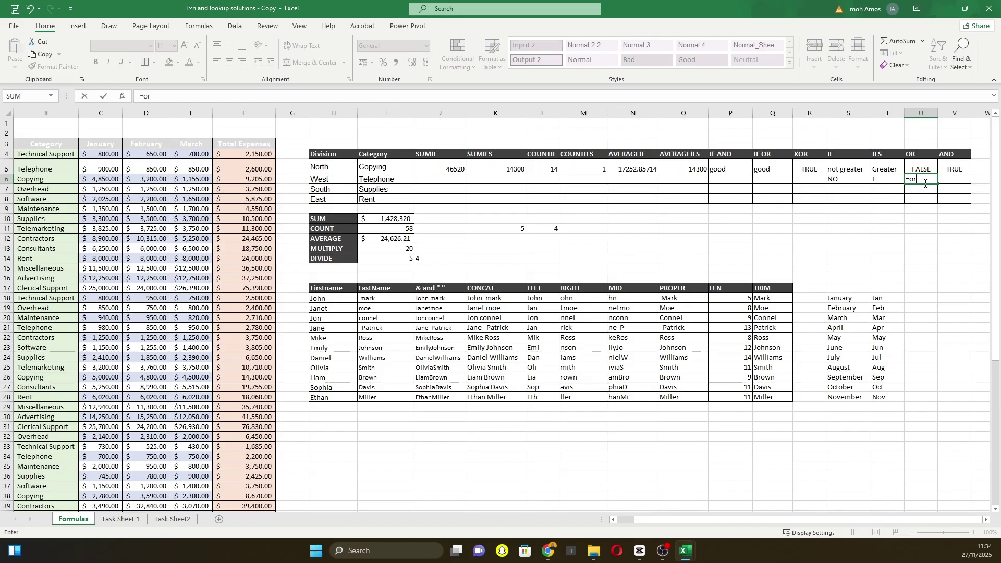
key("BackSpace")
key("BackSpace")
key("Escape")
Change the first condition of the OR formula in U5, making it =OR(4>3,4>5).
left_click(915, 166)
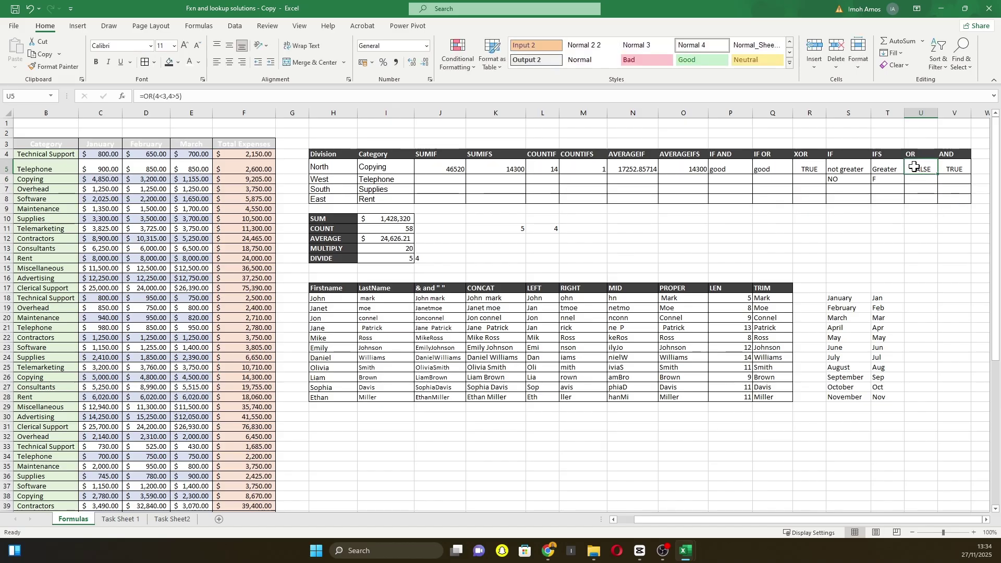
double_click(915, 167)
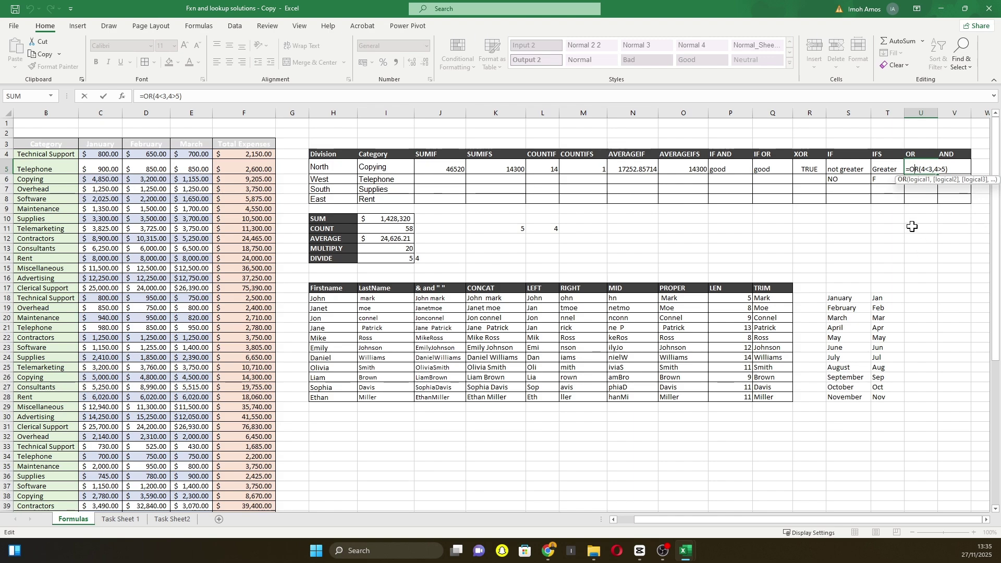
key("Return")
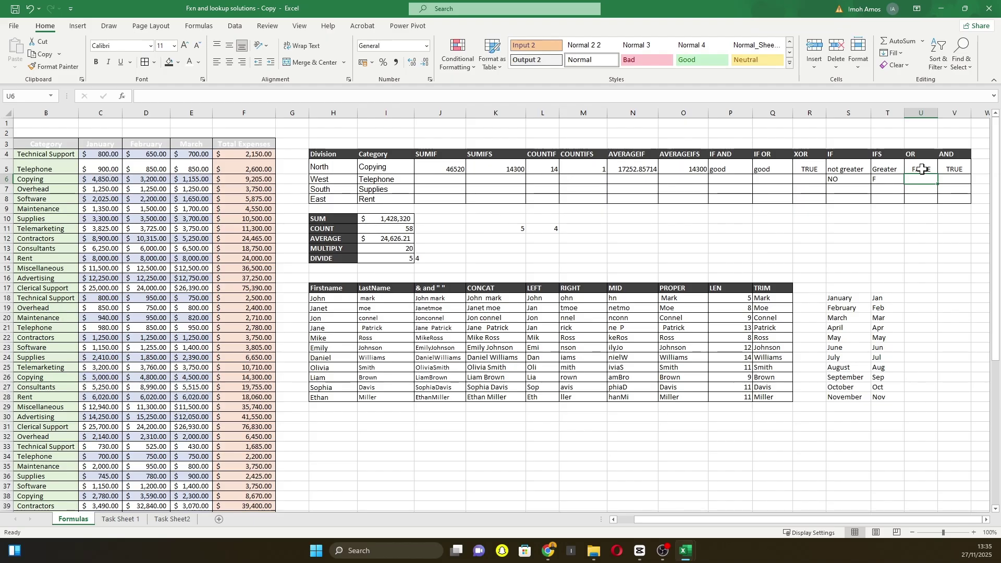
left_click(921, 170)
double_click(926, 169)
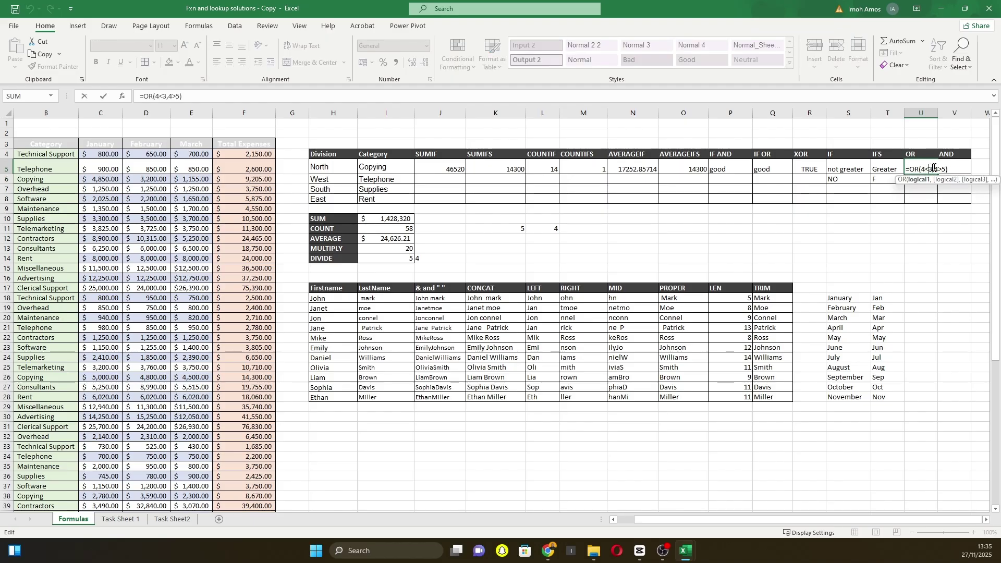
key("BackSpace")
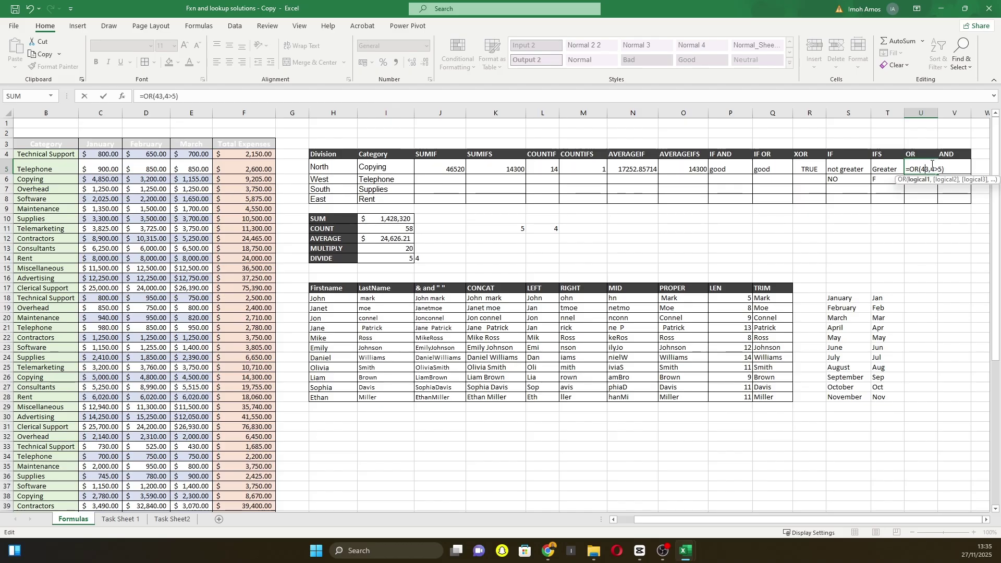
type(">")
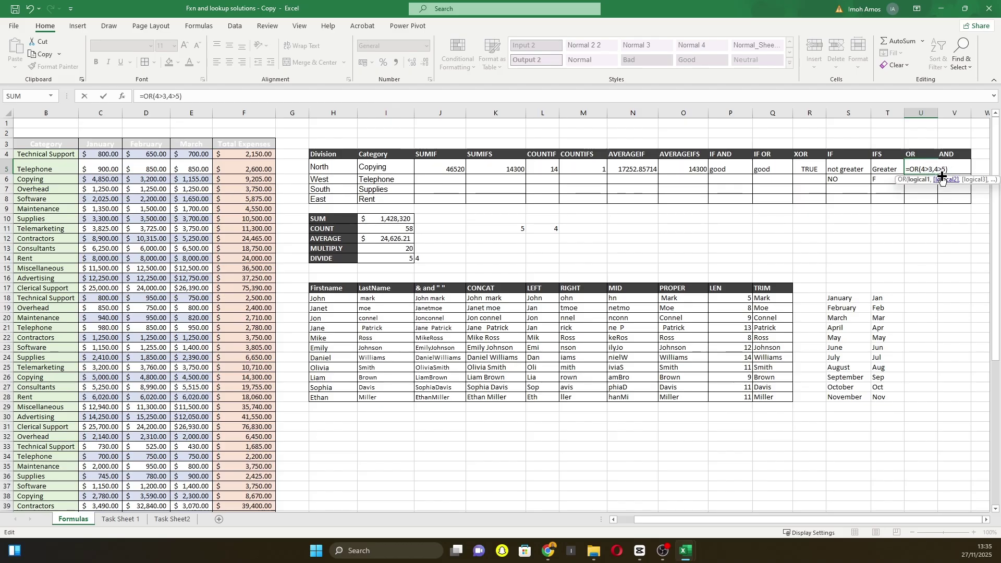
key("Return")
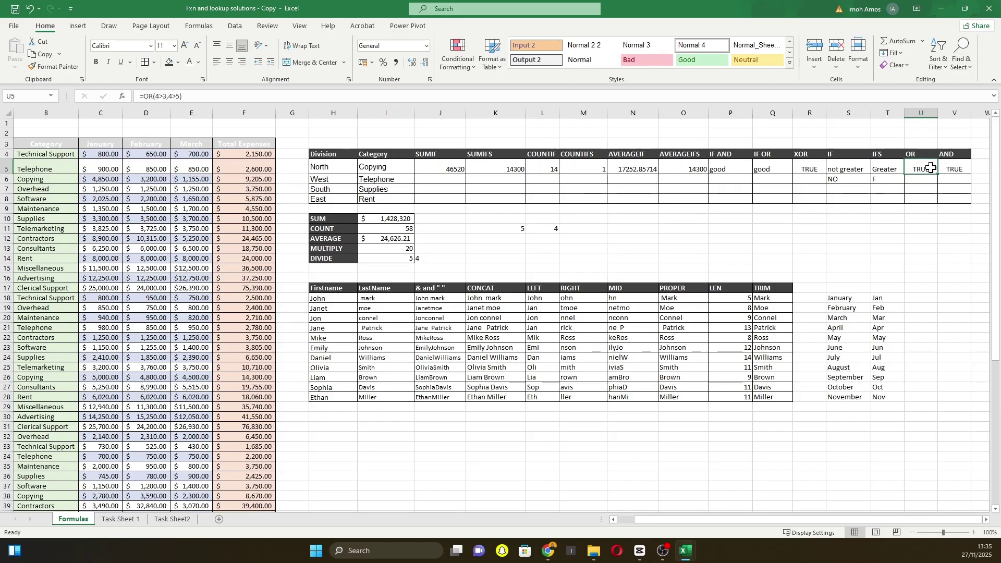
Review the conditions of the OR formula in U5 and the AND formula in V5.
double_click(931, 168)
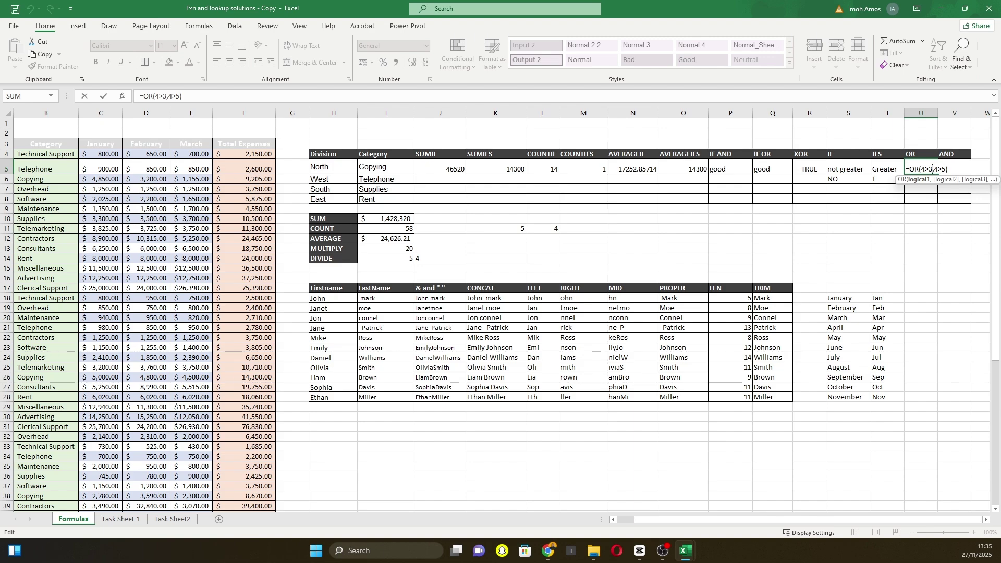
key("Return")
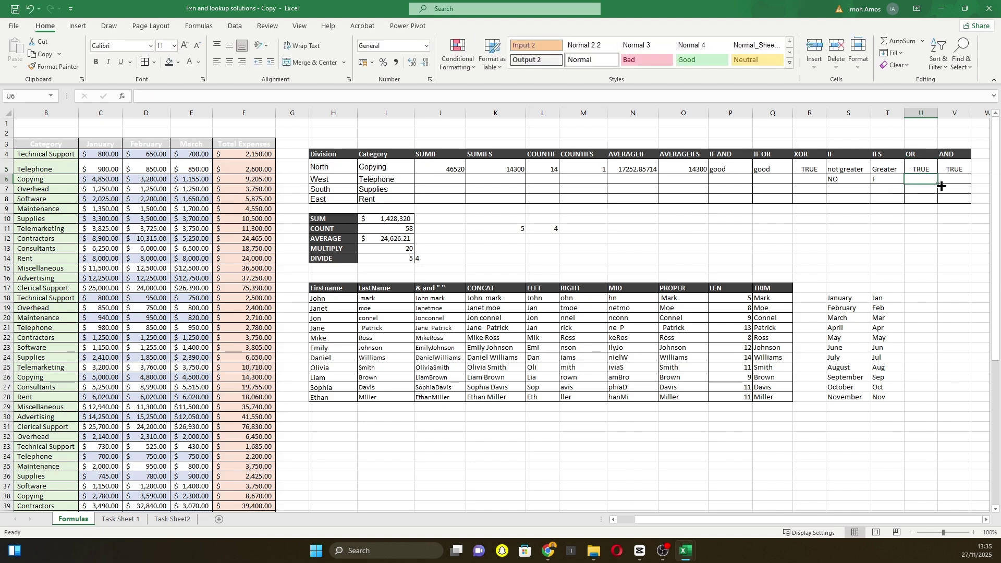
double_click(951, 170)
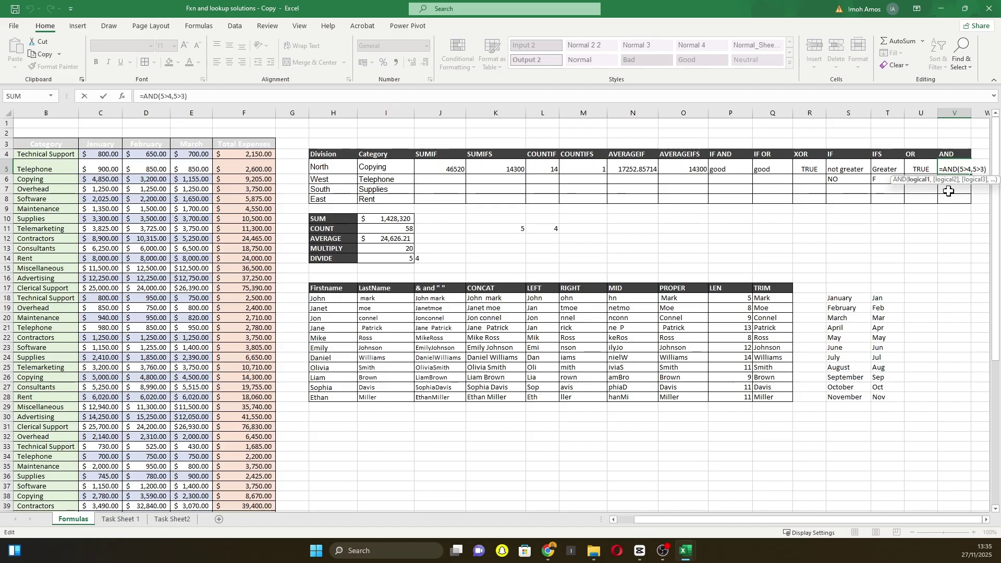
key("Return")
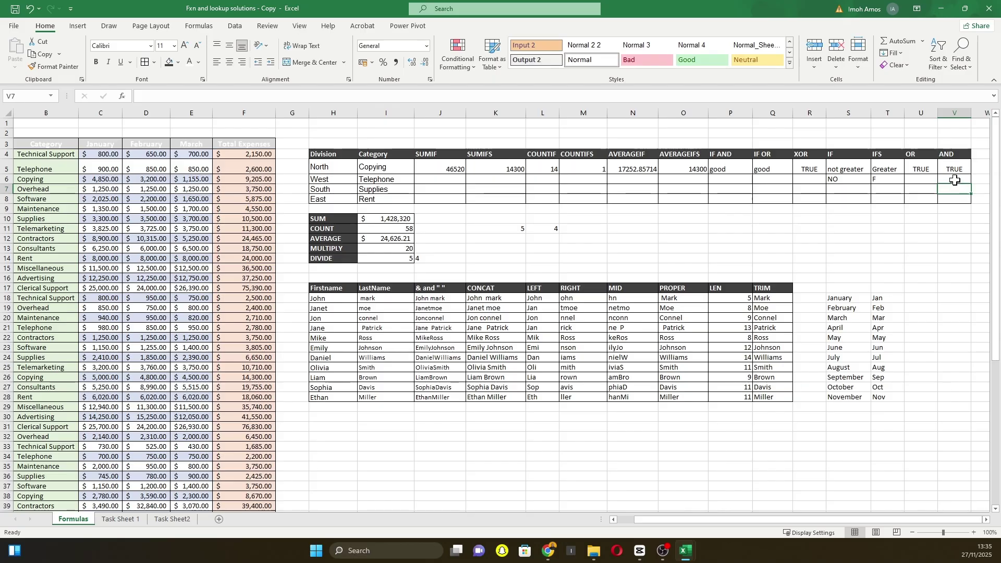
type("=")
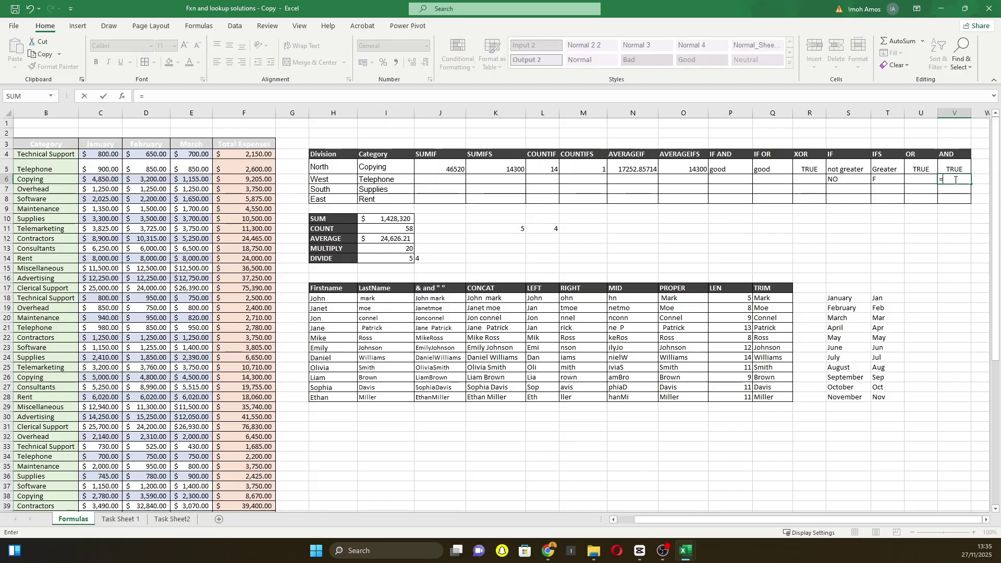
type("an")
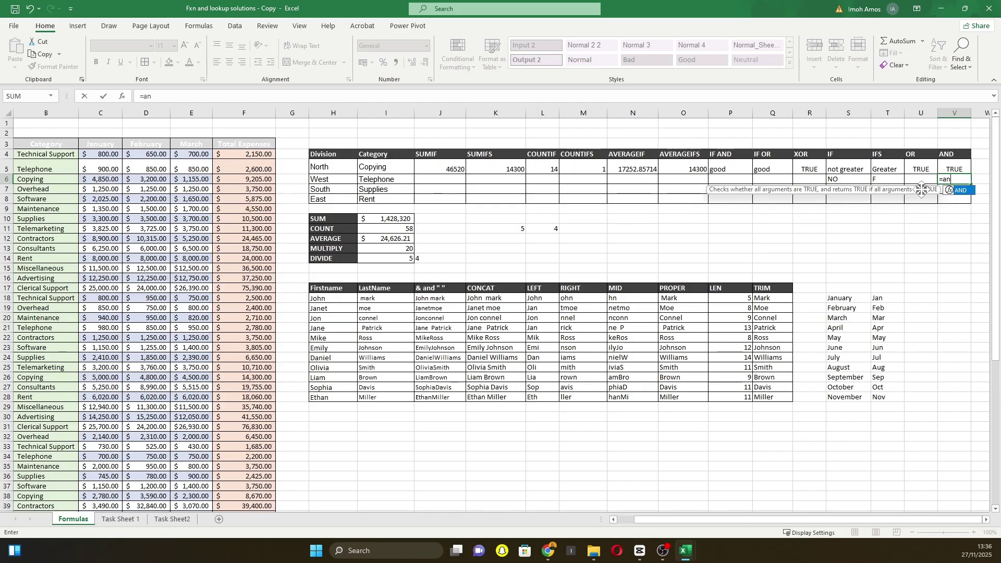
key("BackSpace")
key("BackSpace")
key("BackSpace")
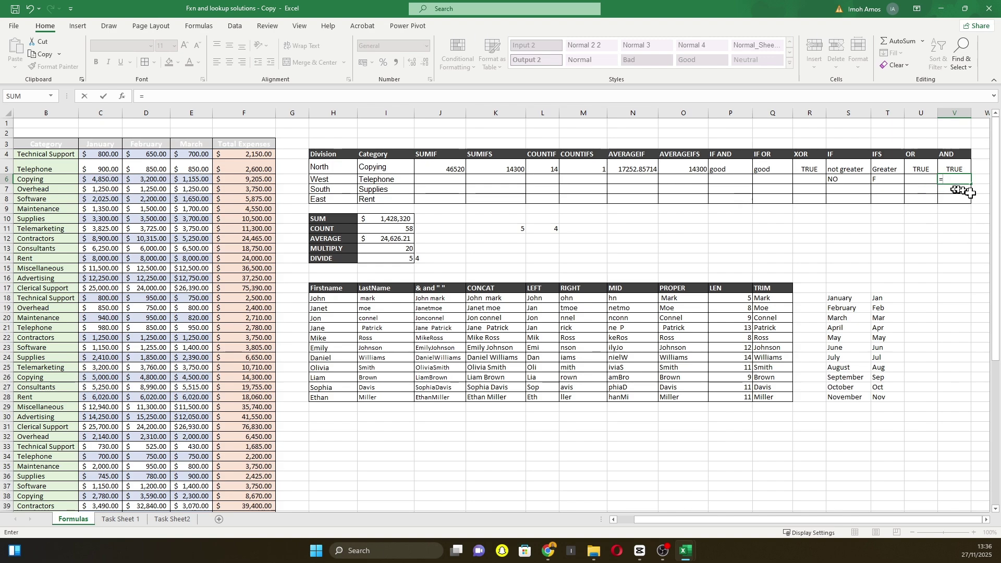
key("Escape")
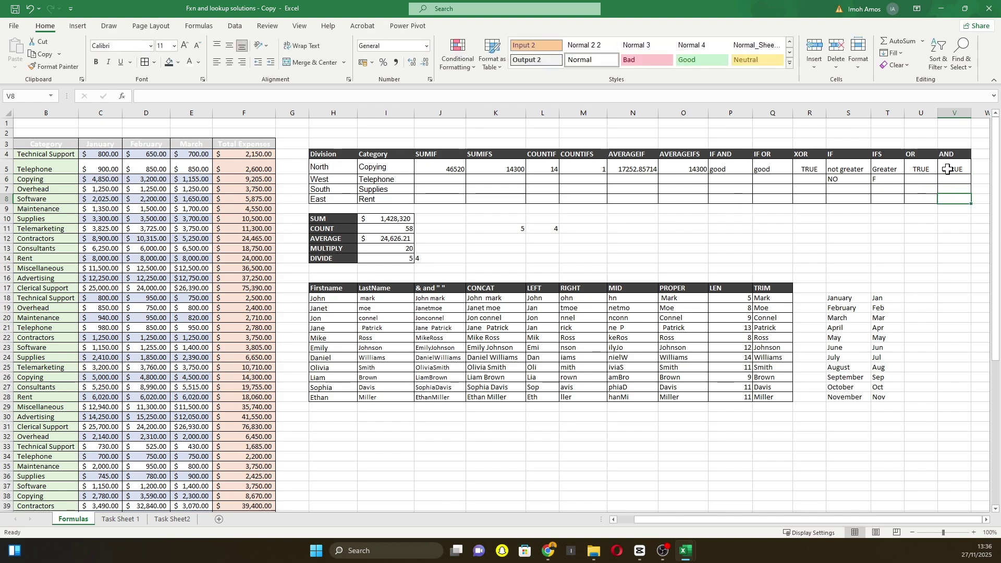
Change the first condition of the AND formula in V5, making it =AND(5<4,5>3).
double_click(948, 170)
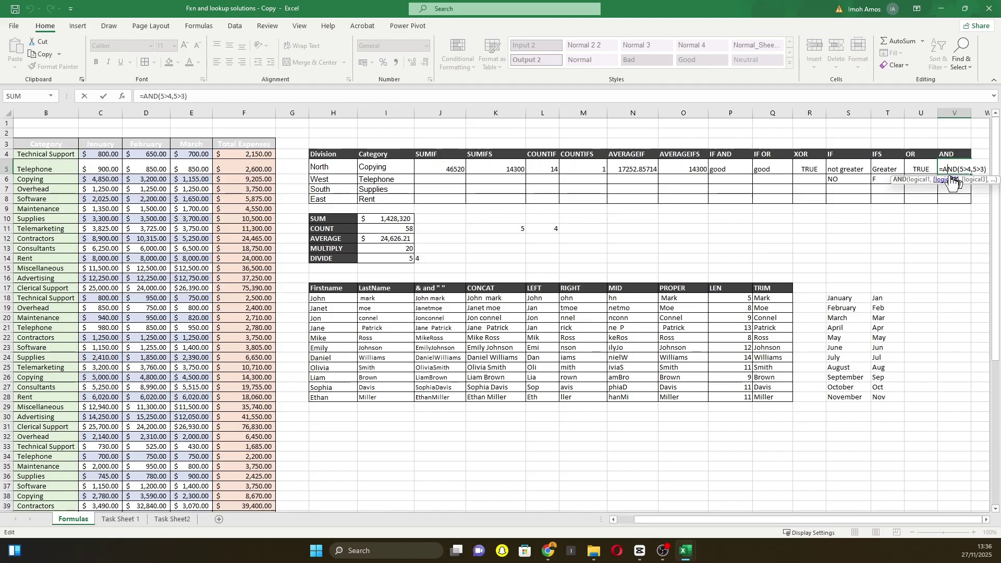
left_click(968, 170)
key("BackSpace")
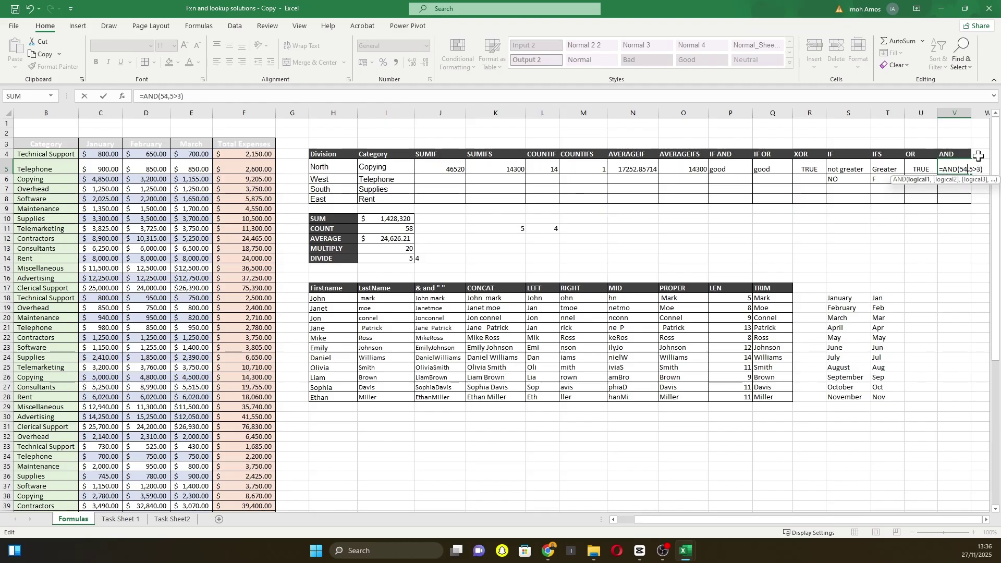
type("<")
key("Return")
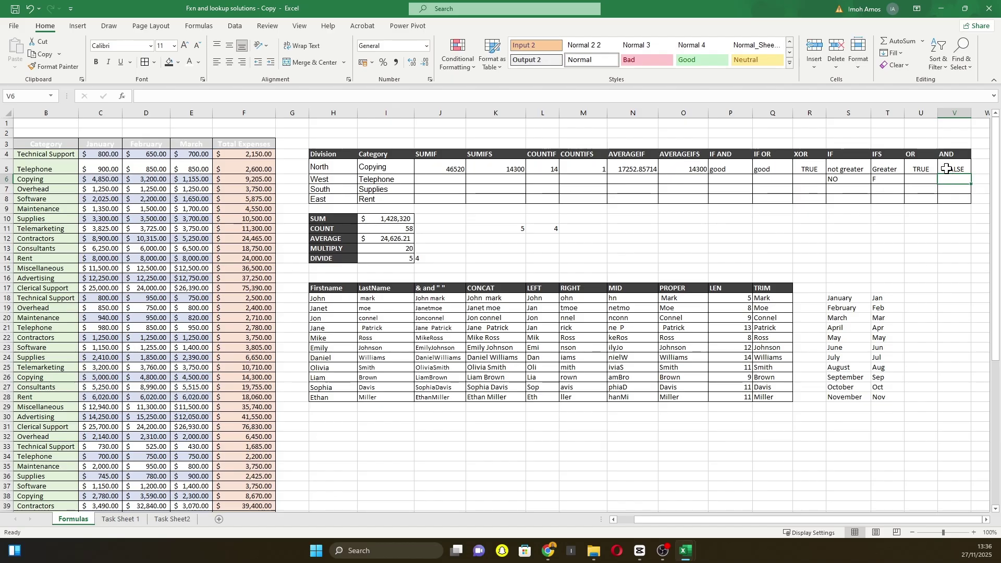
Compare the conditions of the AND formula in V5 with those of the OR formula in U5.
double_click(966, 170)
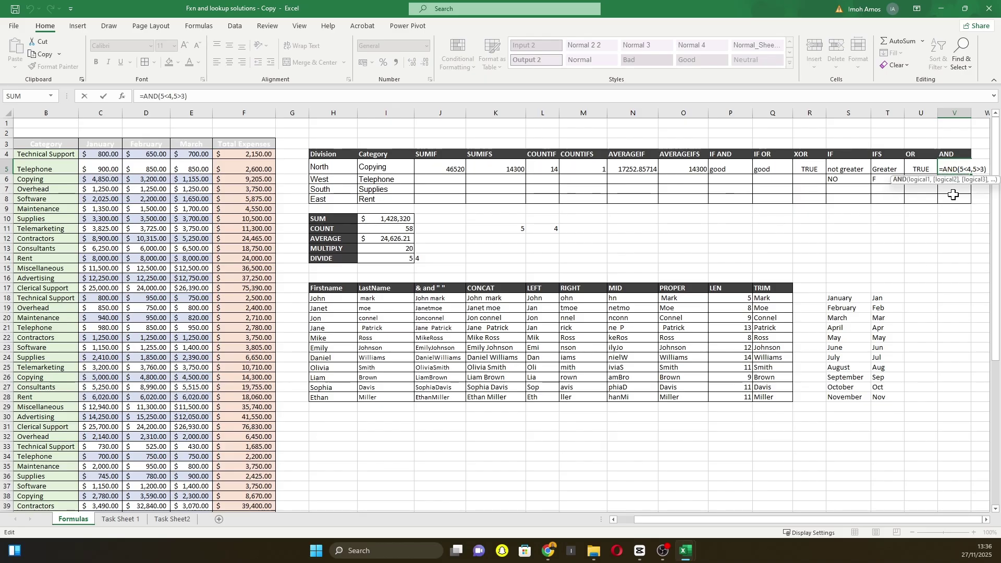
key("Return")
double_click(924, 168)
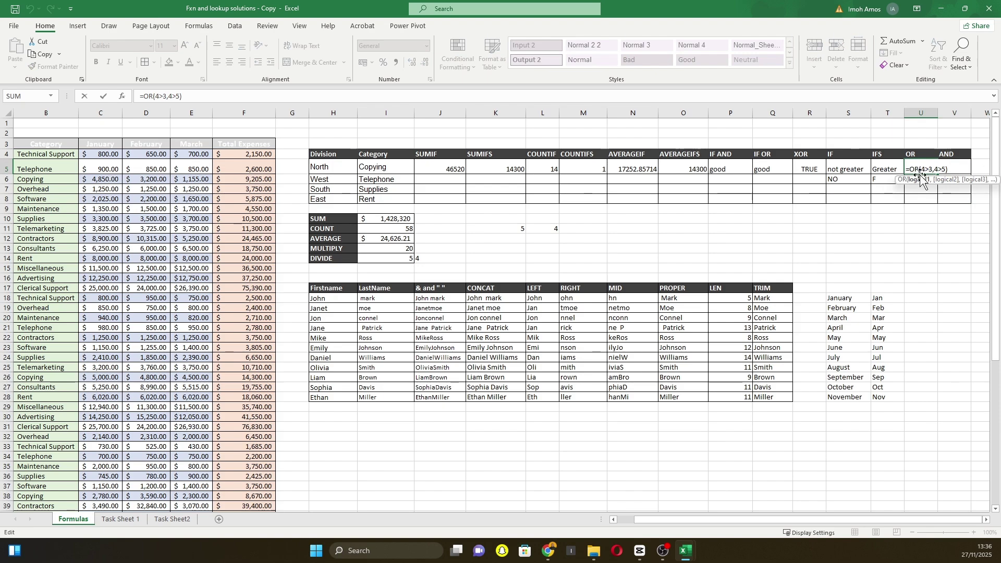
left_click(924, 190)
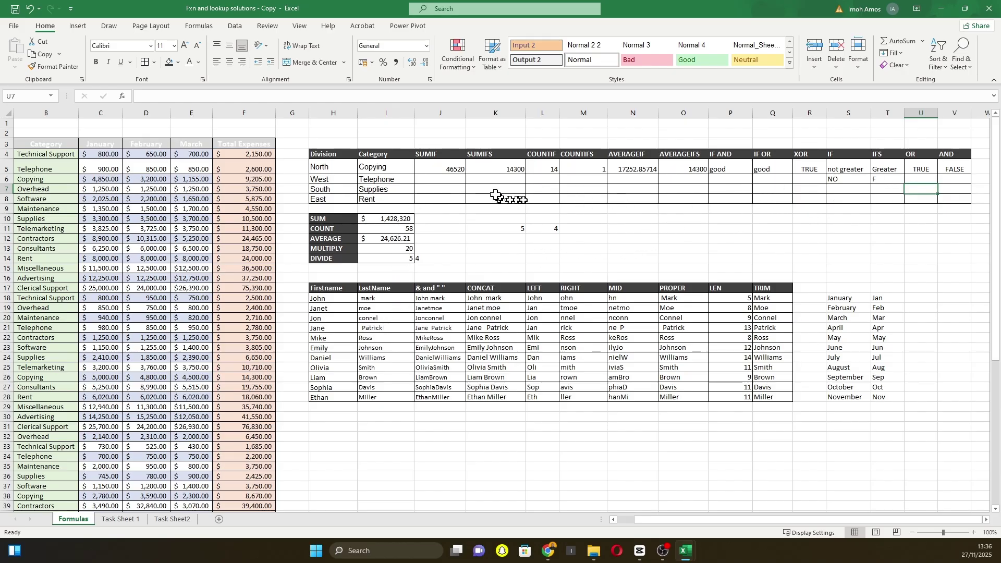
Start a SUMIF formula in J6 with the Category cells B4:B61 as the range.
left_click(437, 153)
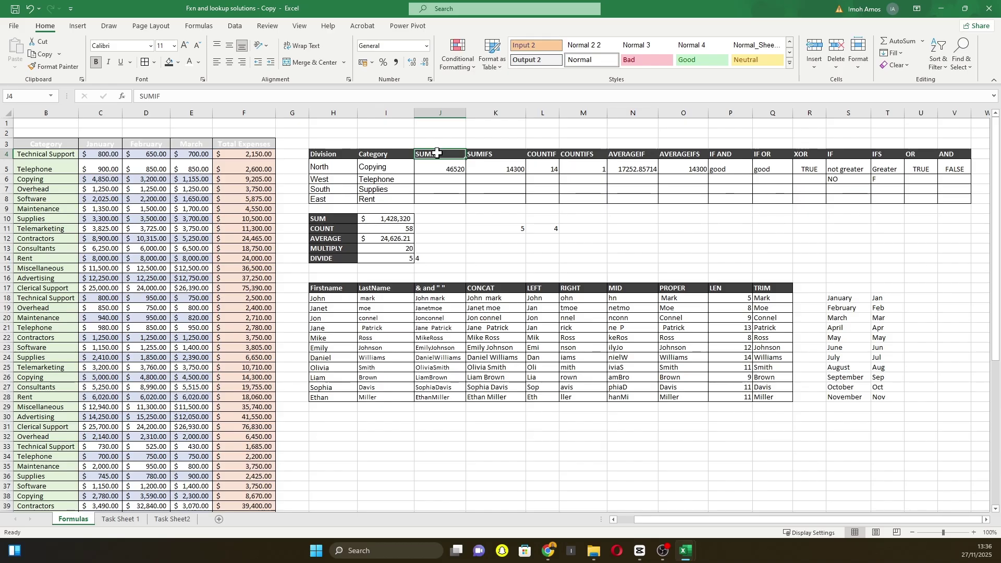
left_click(442, 178)
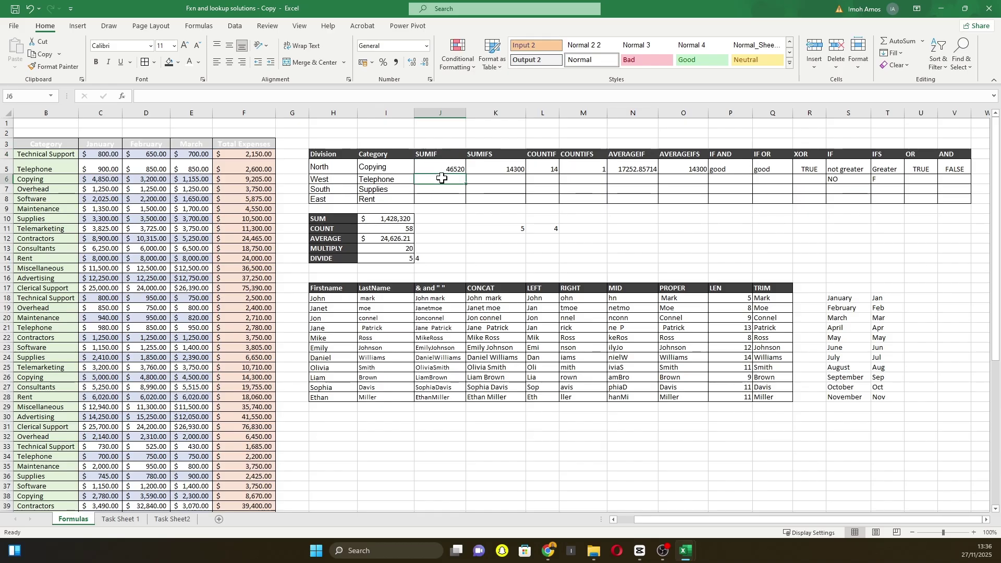
type("=")
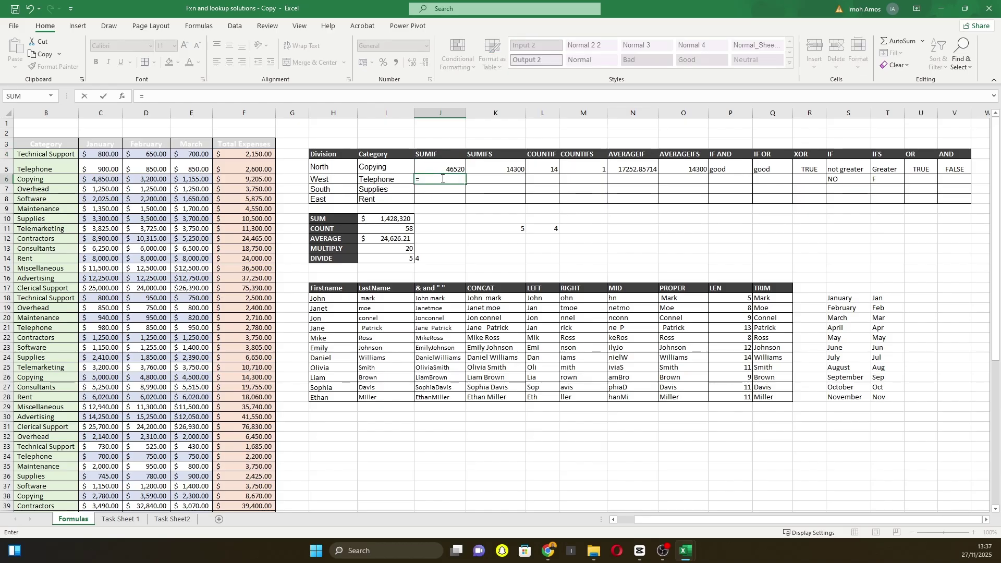
type("sum")
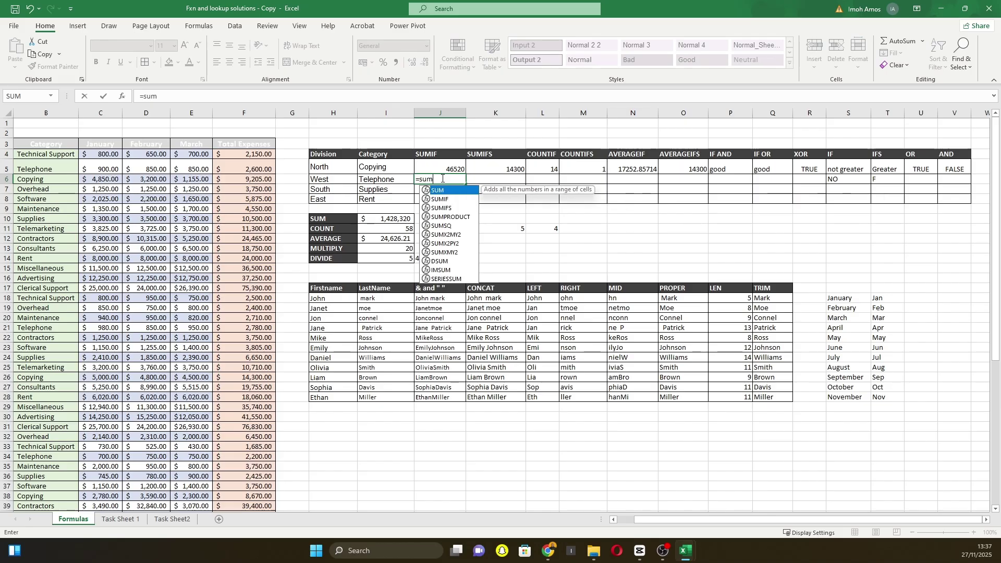
left_click(452, 201)
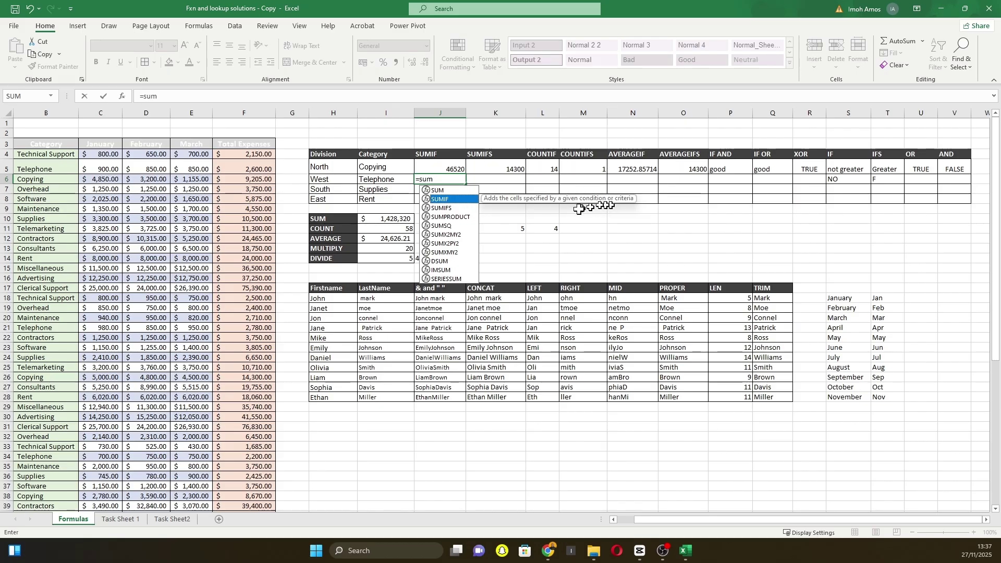
key("Tab")
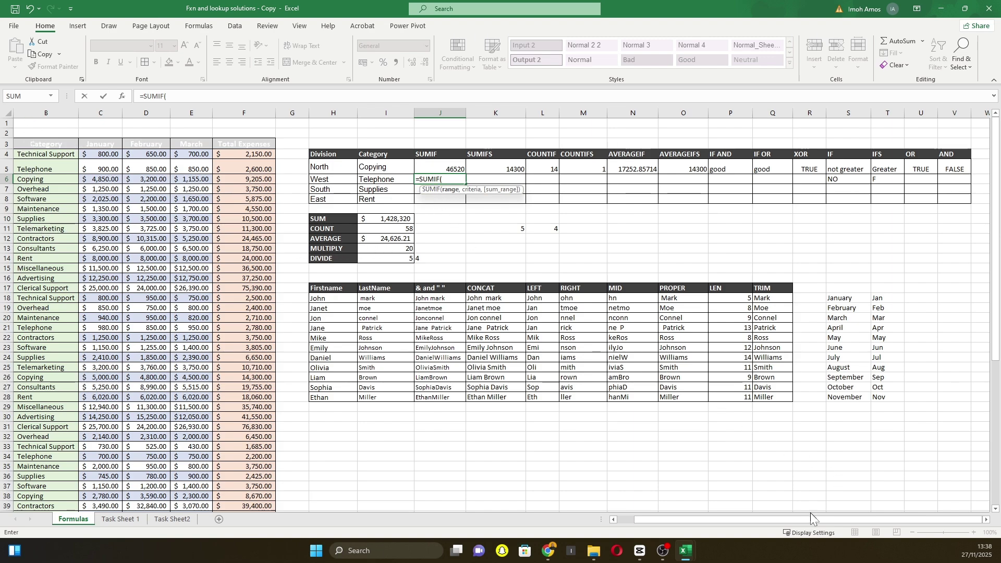
left_click_drag(810, 518, 783, 518)
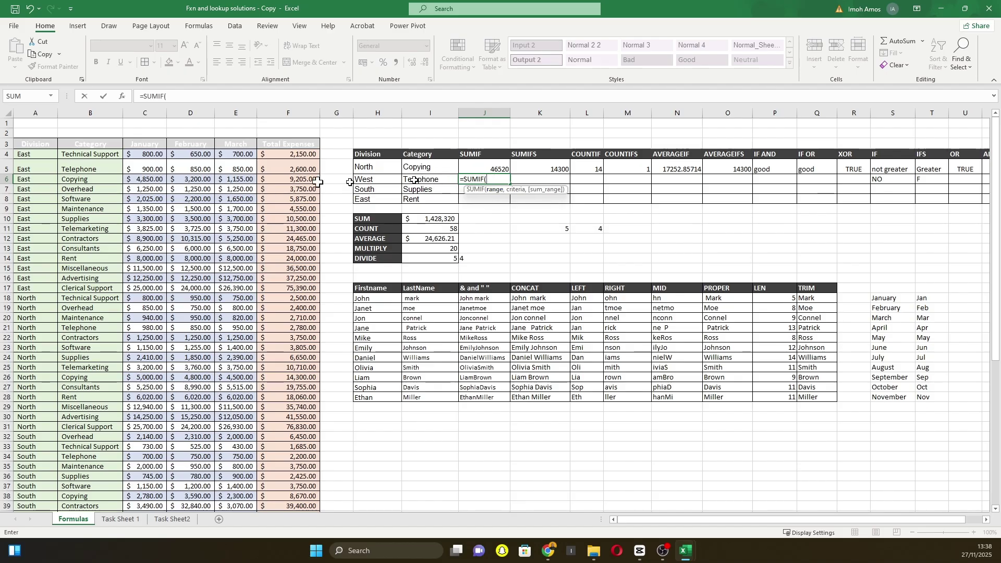
left_click(88, 154)
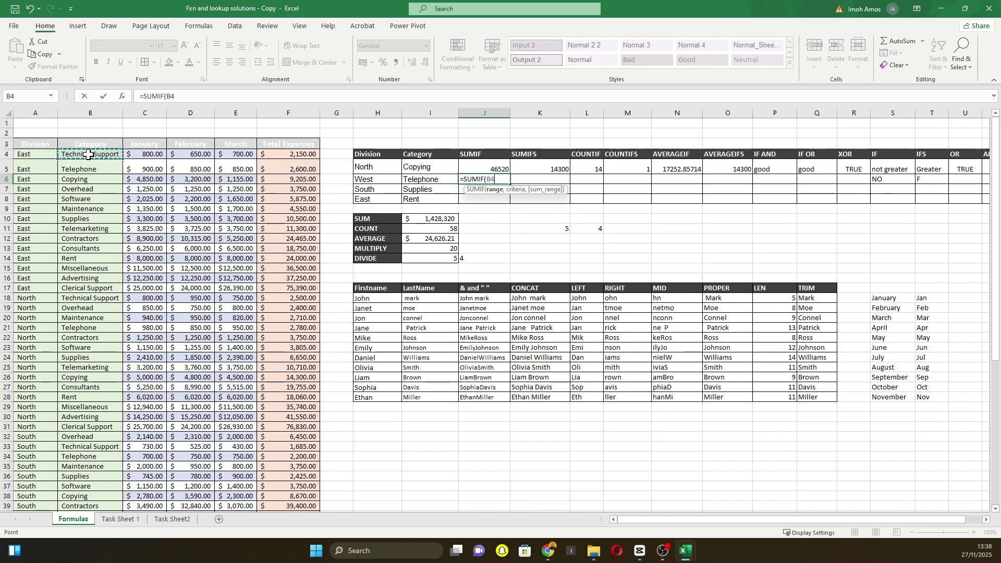
key("ctrl+shift+Down")
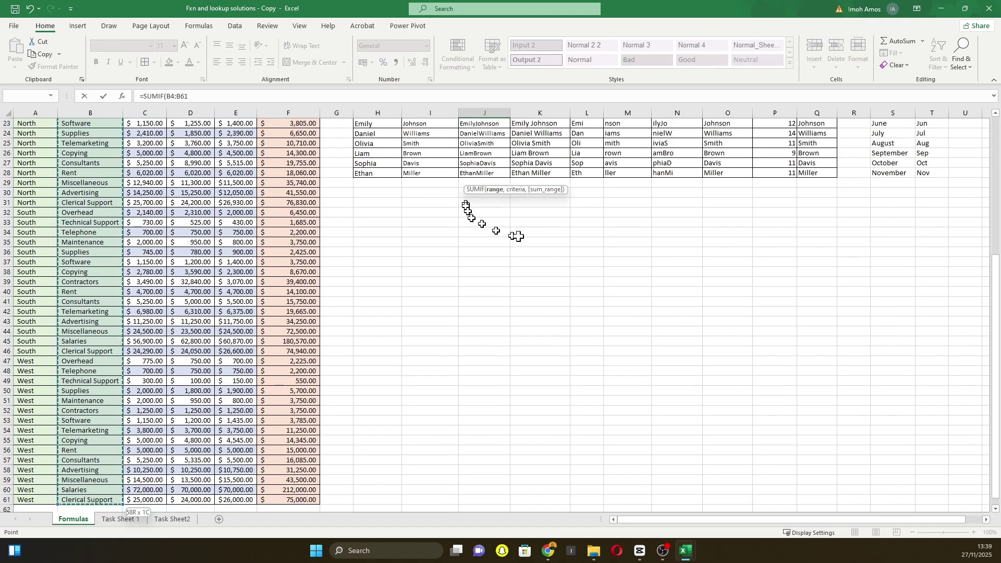
scroll(511, 219, "up", 5)
scroll(469, 180, "up", 2)
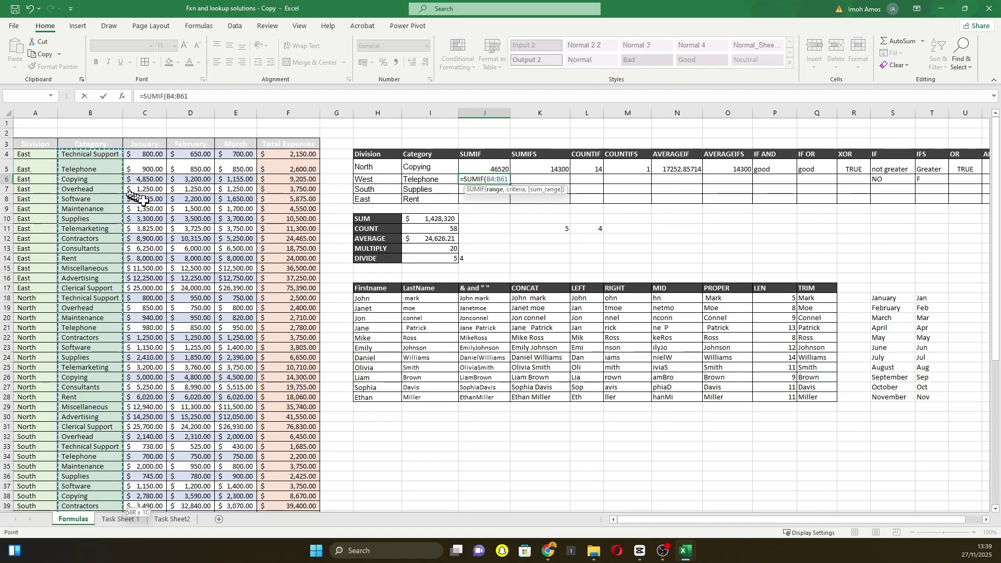
type(",")
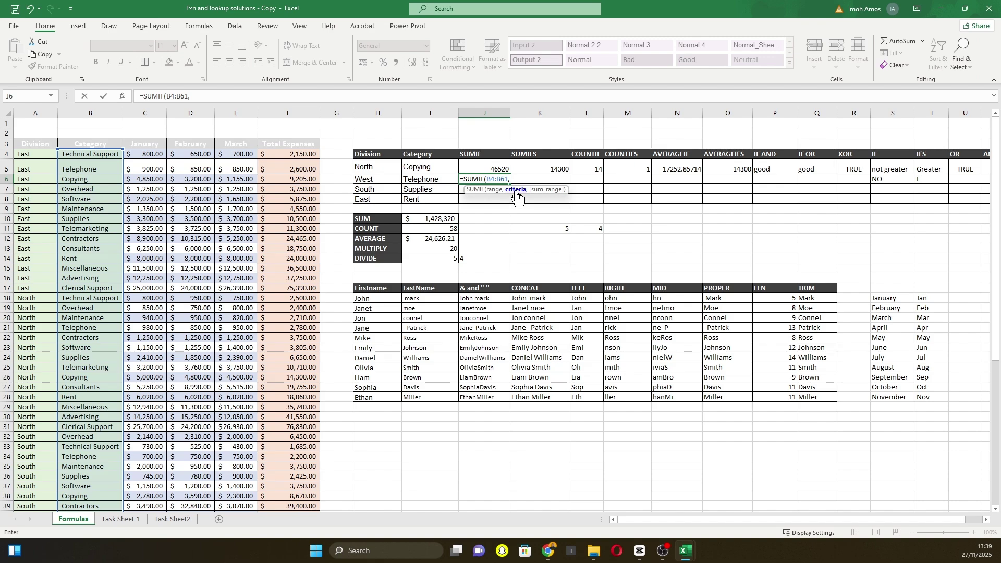
Complete the SUMIF formula in J6 with I6 as the criteria and the Total Expenses cells F4:F61 as the sum range.
left_click(426, 180)
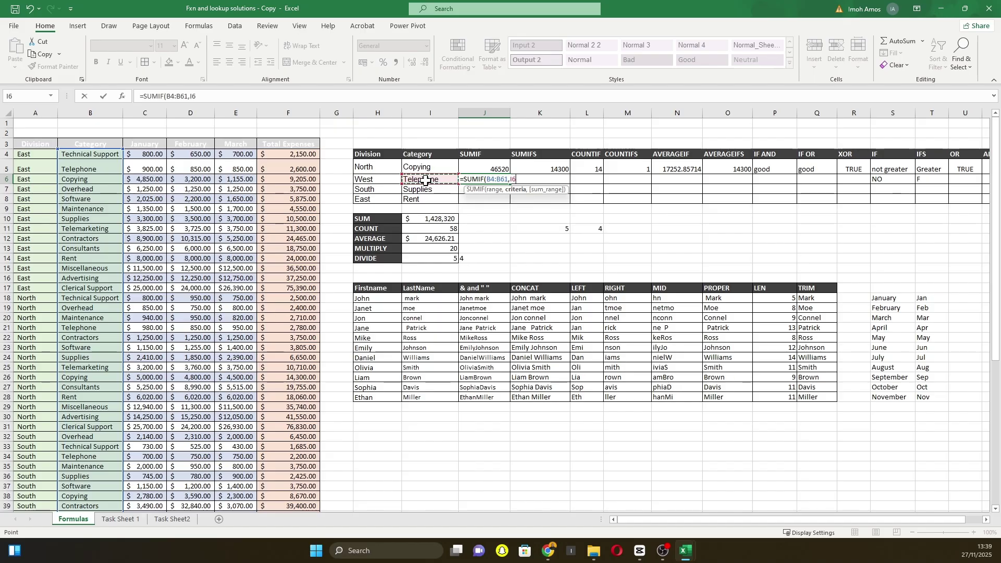
type(",")
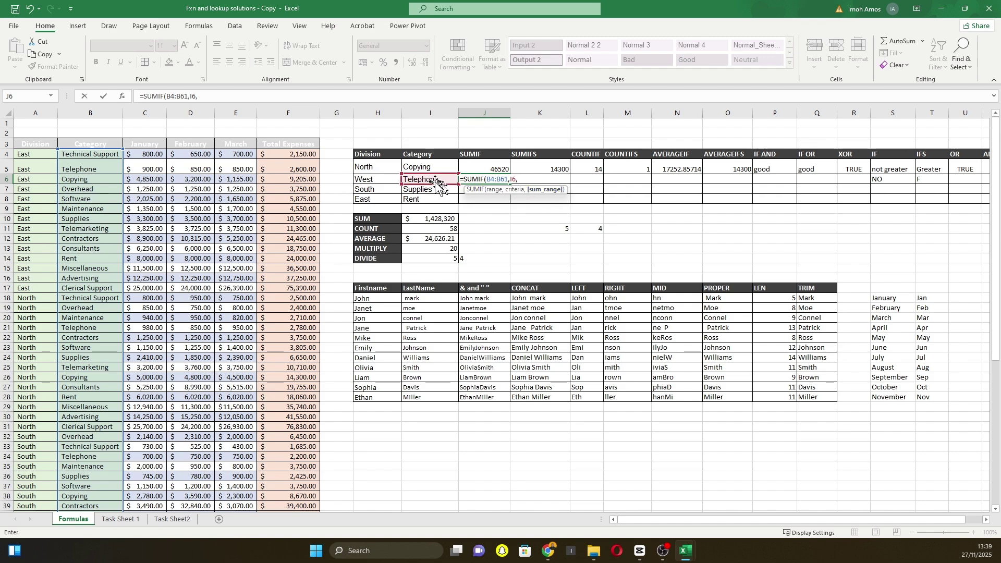
left_click(286, 151)
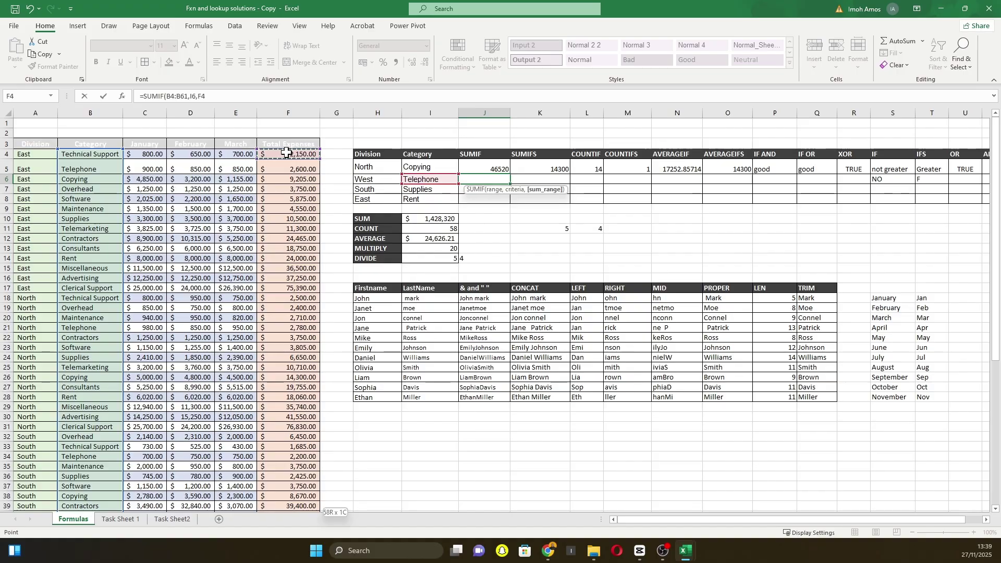
key("ctrl+shift+Down")
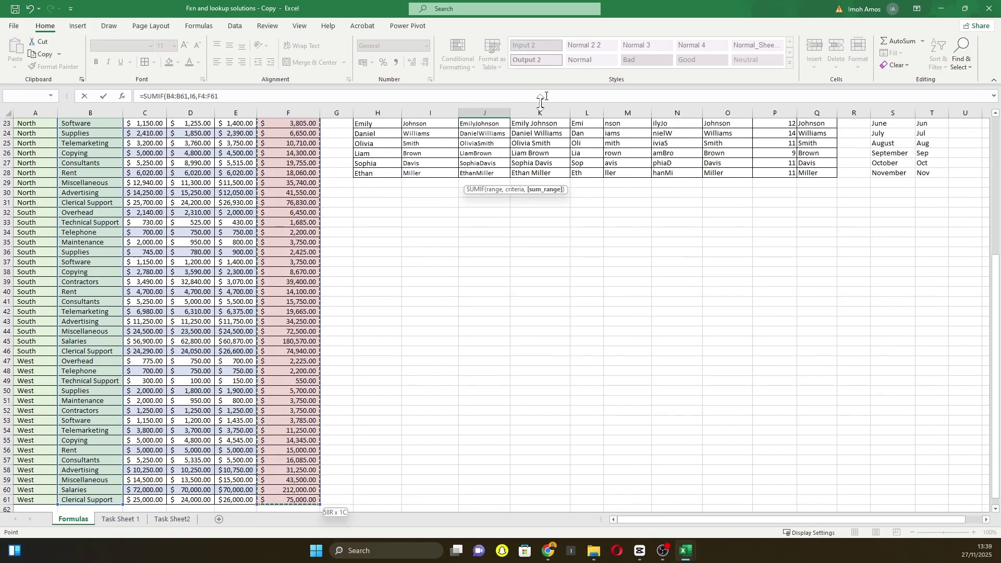
scroll(486, 196, "up", 7)
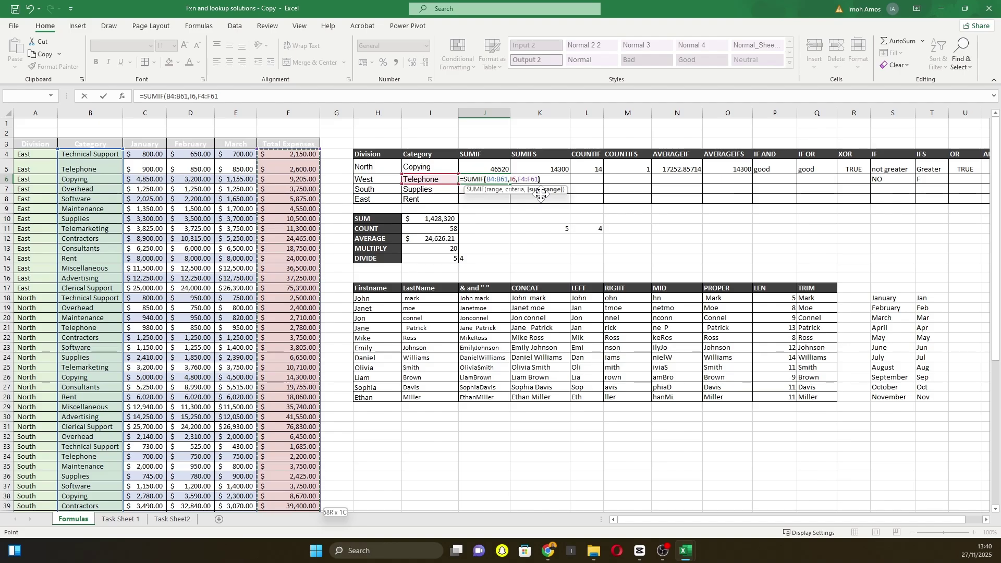
key("Return")
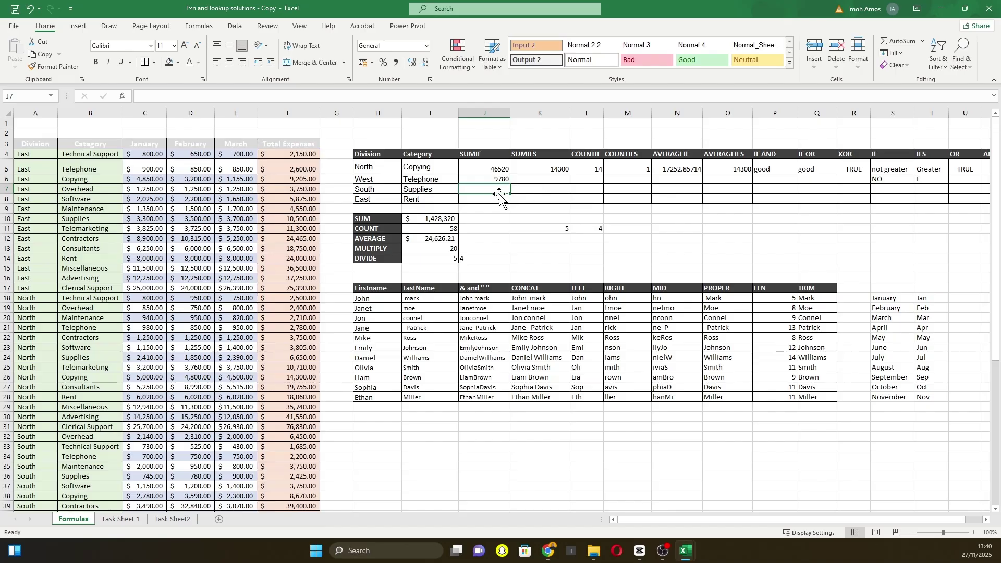
Check the SUMIF formula in J6 against its criteria cell I6.
left_click(497, 179)
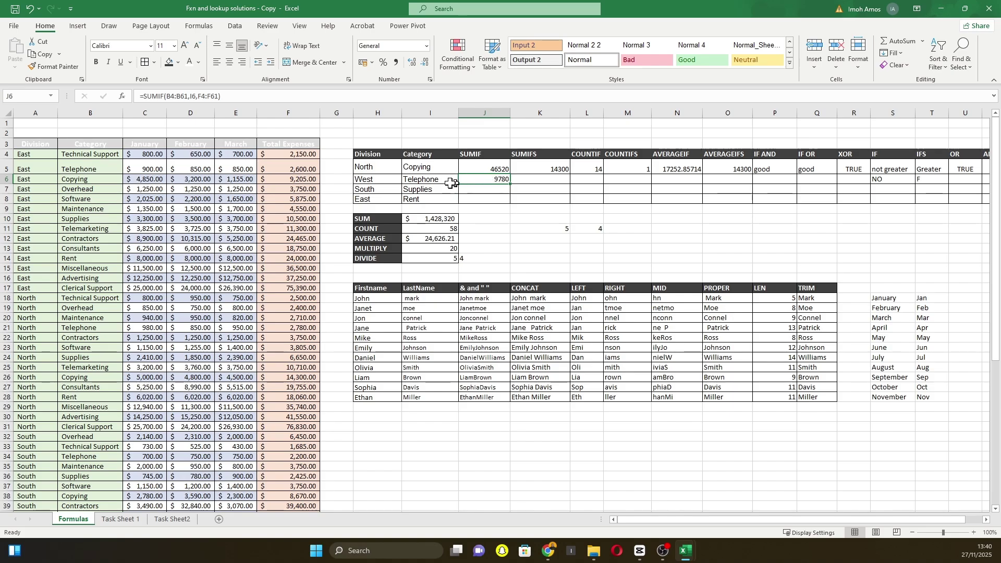
left_click(430, 180)
double_click(479, 179)
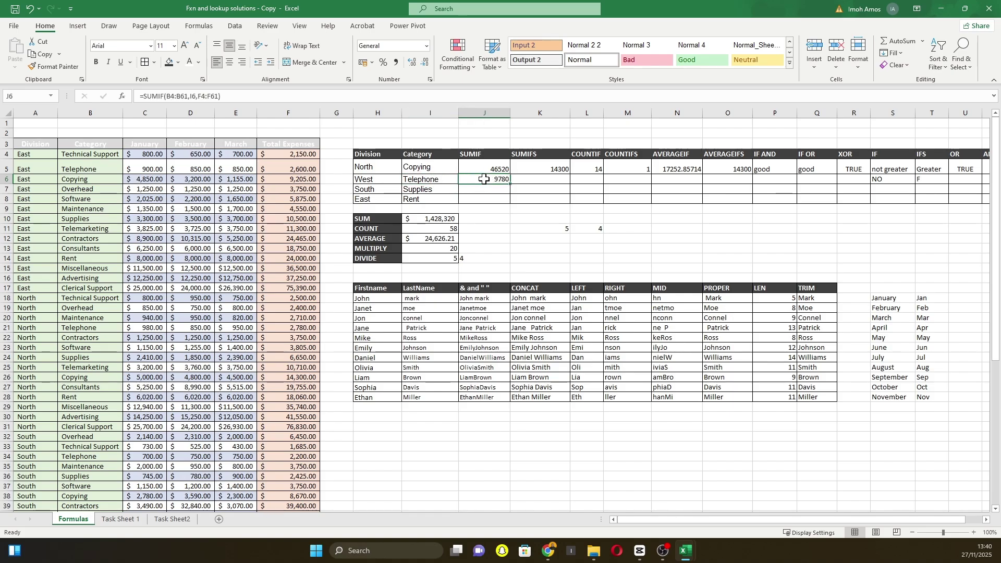
key("Escape")
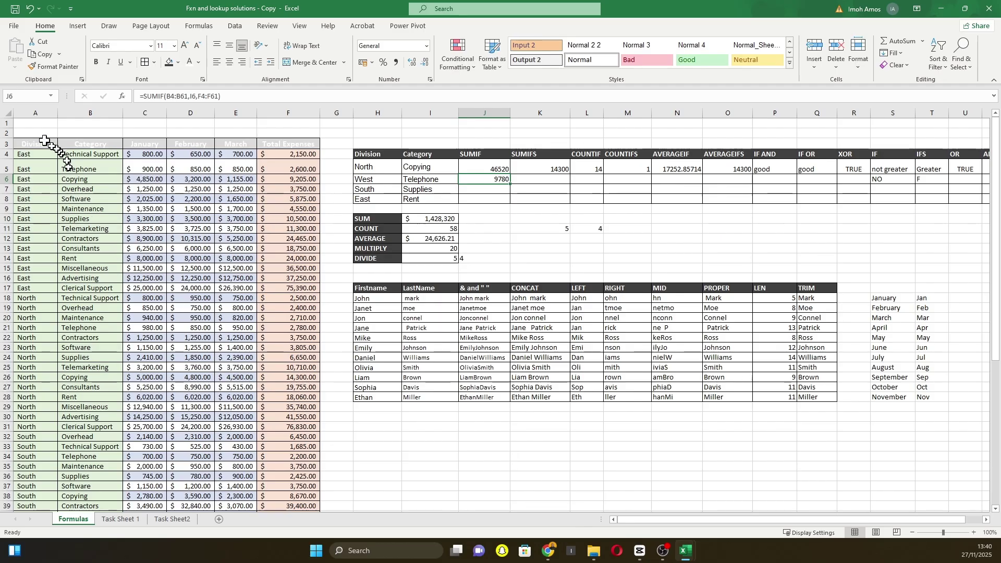
Add filters to the expense table's header row A3:F3.
left_click_drag(30, 142, 294, 146)
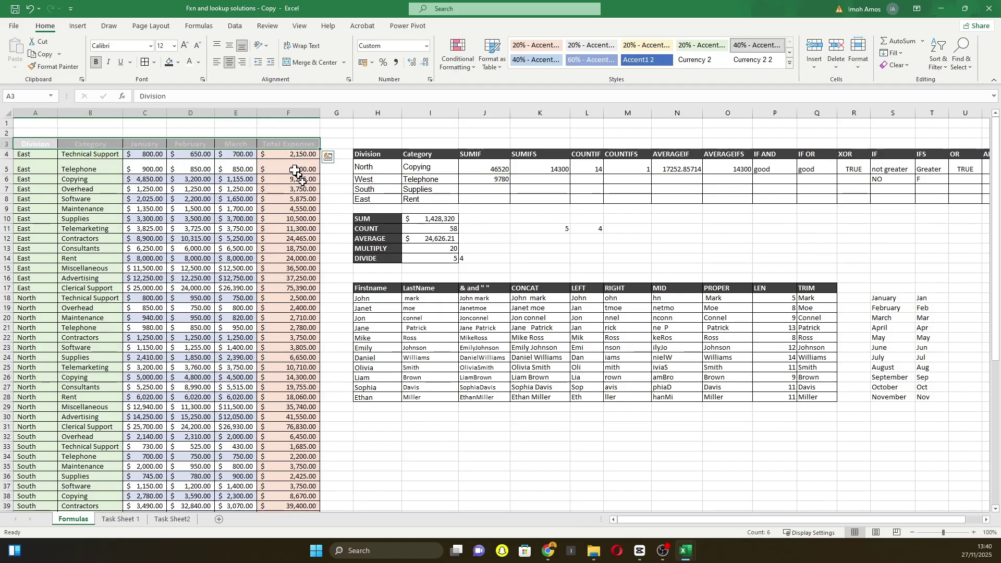
key("ctrl+shift+l")
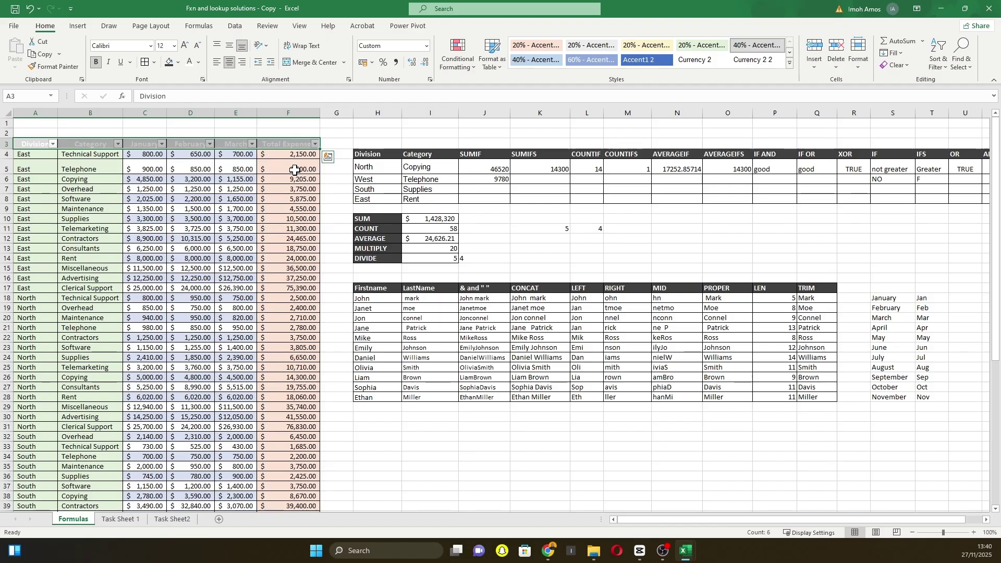
left_click(119, 145)
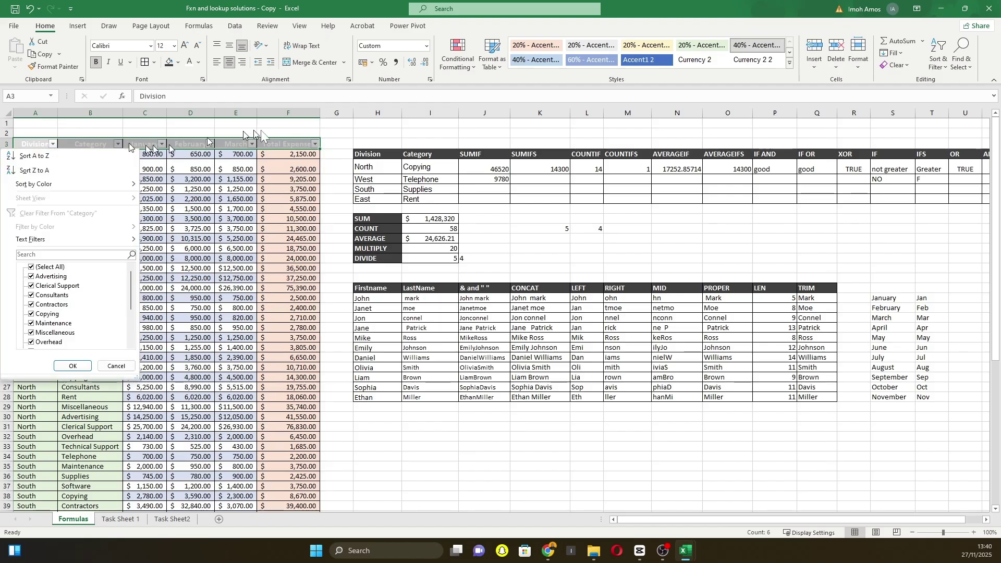
left_click(316, 145)
left_click(321, 146)
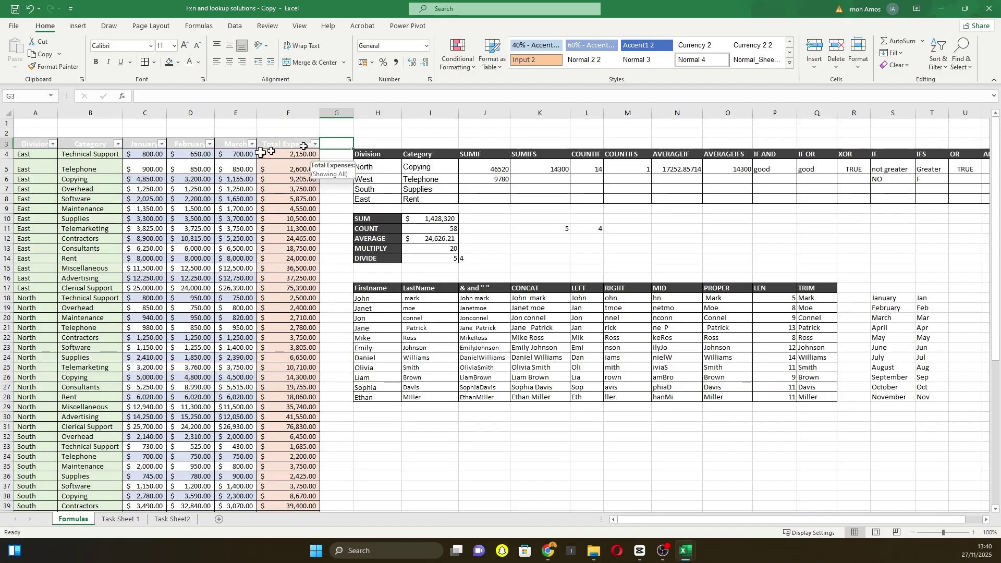
Filter the Category column to show only Telephone, and select the visible Total Expenses cells to check their sum.
left_click(118, 145)
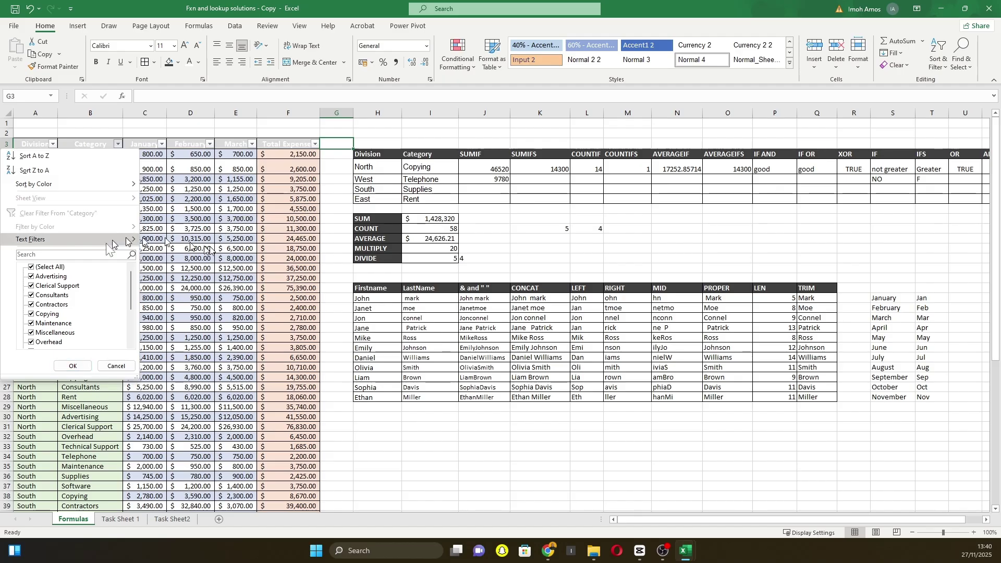
left_click(31, 267)
scroll(33, 329, "down", 3)
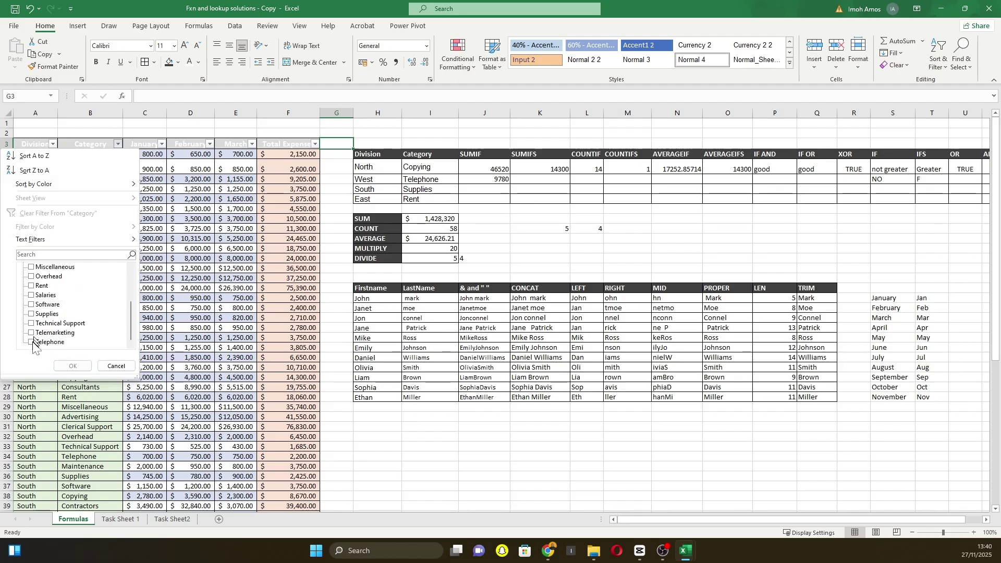
left_click(31, 342)
left_click(73, 366)
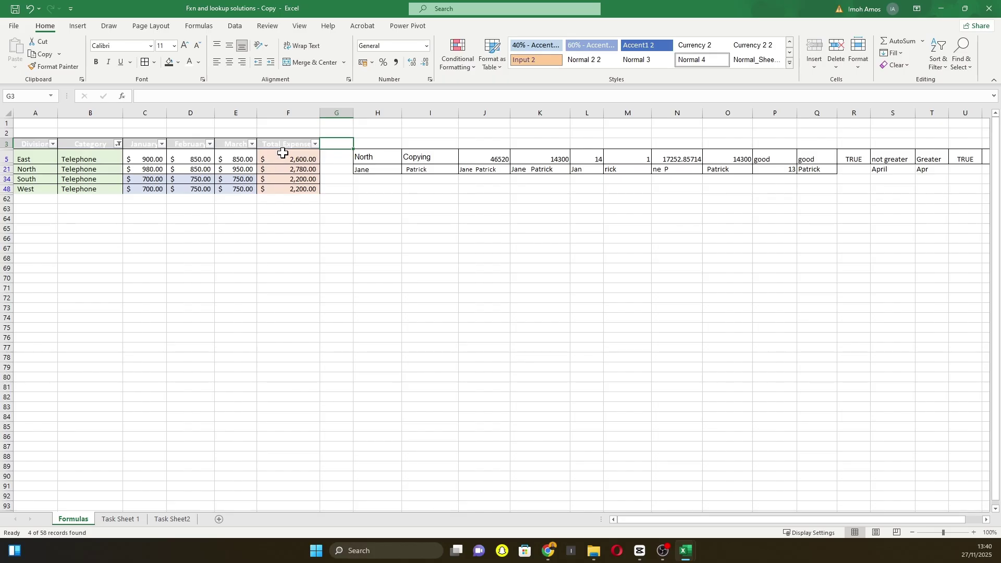
left_click_drag(282, 152, 288, 189)
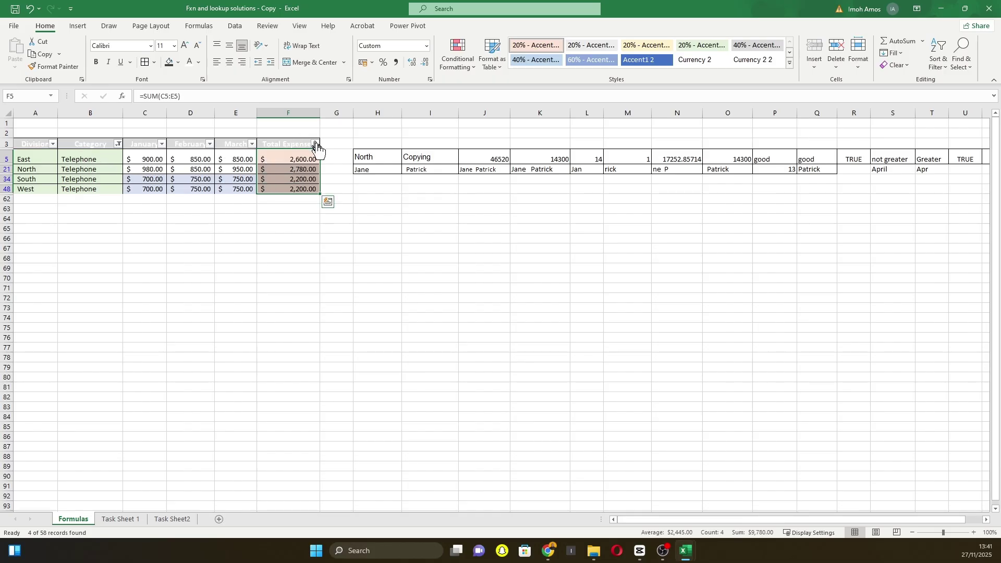
Show all categories again in the Category column's filter.
left_click(119, 144)
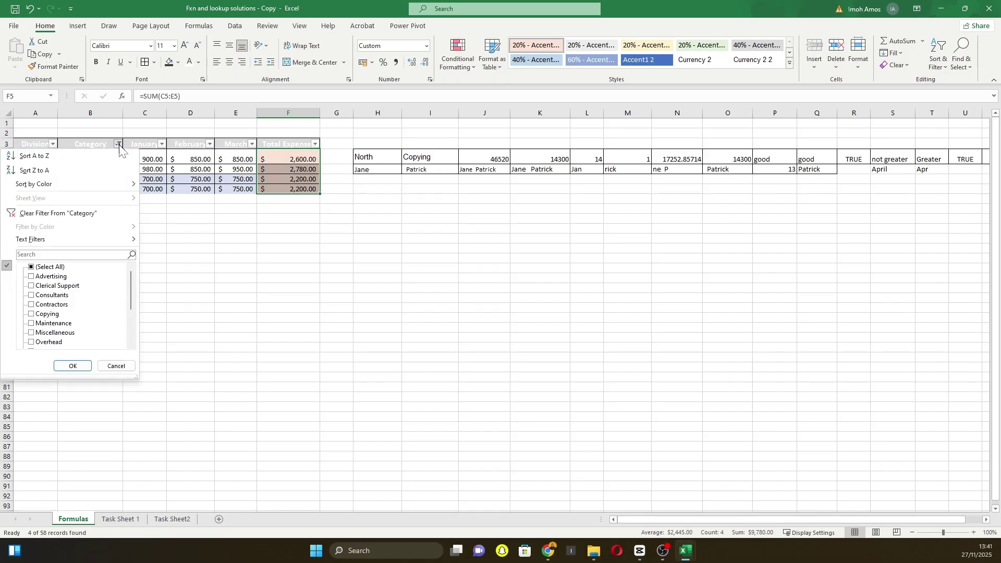
left_click(32, 266)
left_click(72, 365)
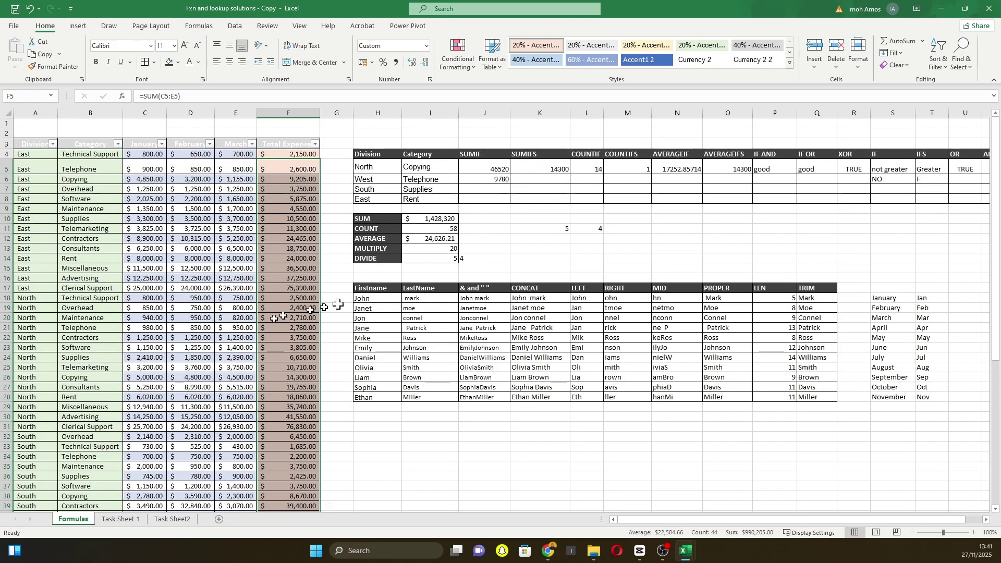
Fill the SUMIF formula from J6 down through J8 and inspect the copy in J7.
left_click(496, 181)
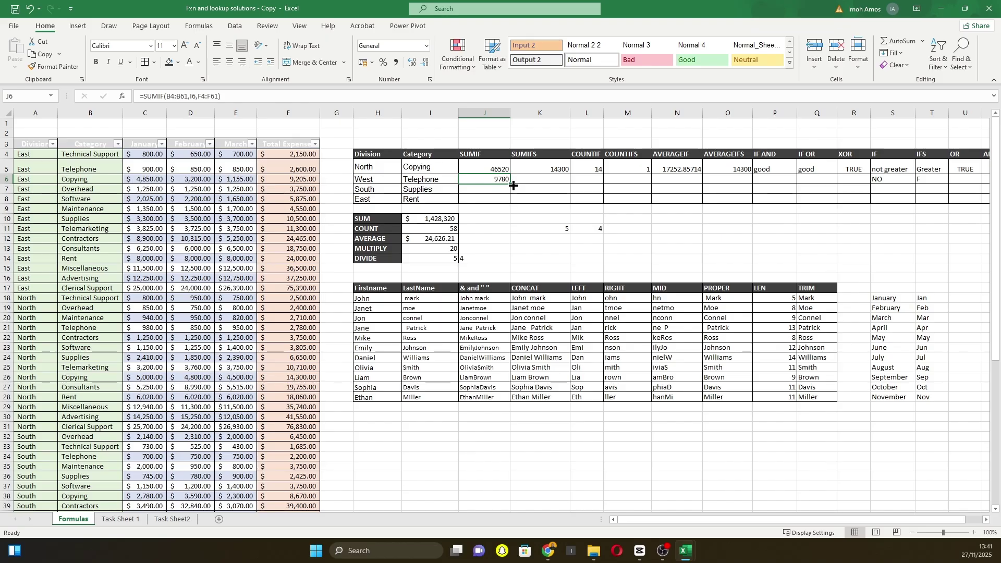
left_click_drag(514, 186, 509, 206)
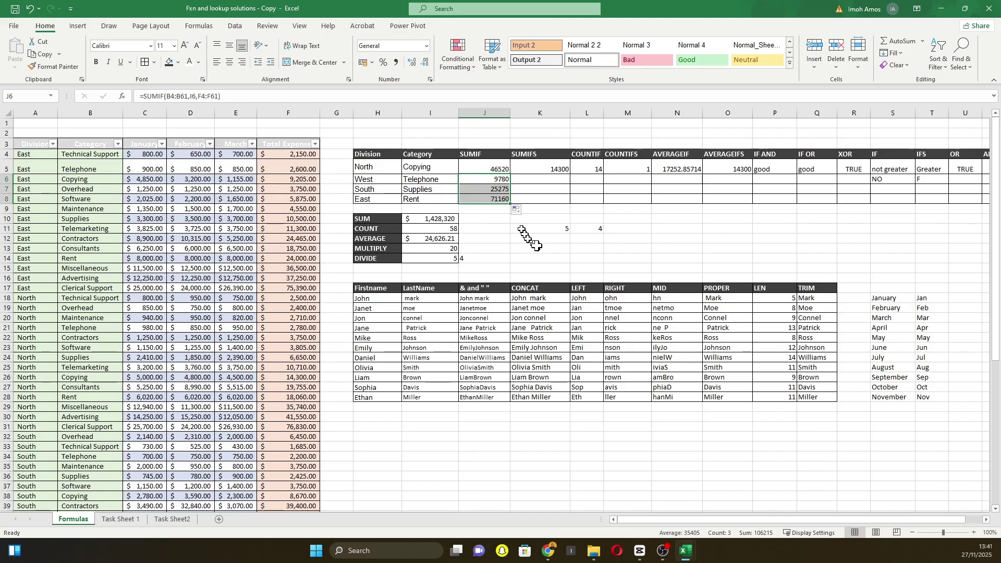
left_click(485, 191)
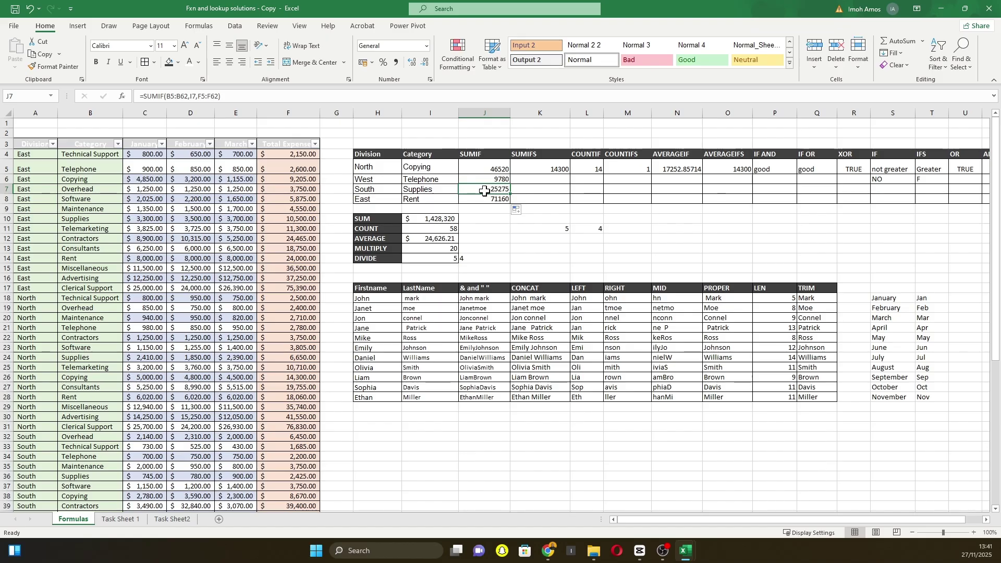
Examine which criteria cell each SUMIF formula in J6, J7 and J8 refers to.
left_click(433, 179)
left_click(477, 179)
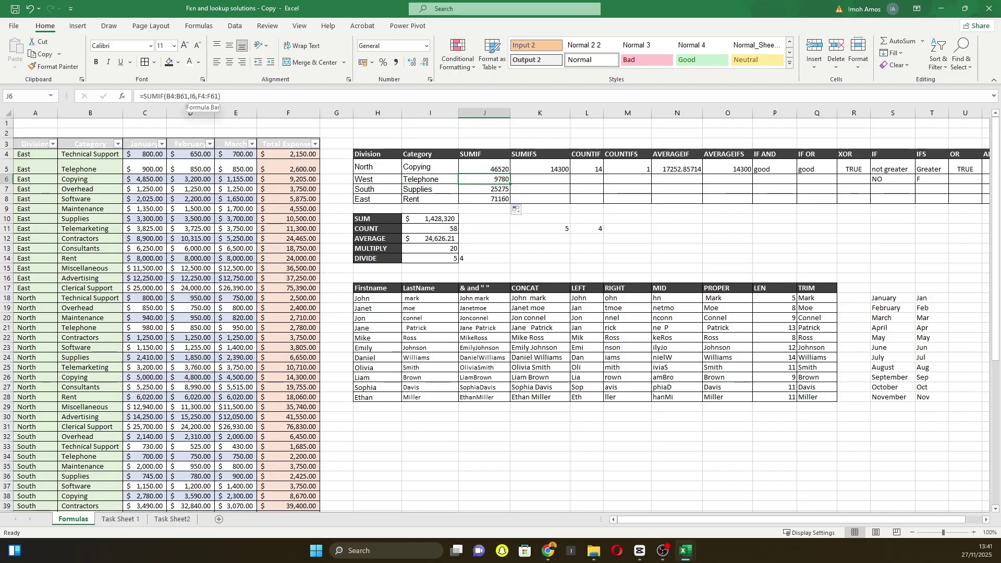
double_click(196, 95)
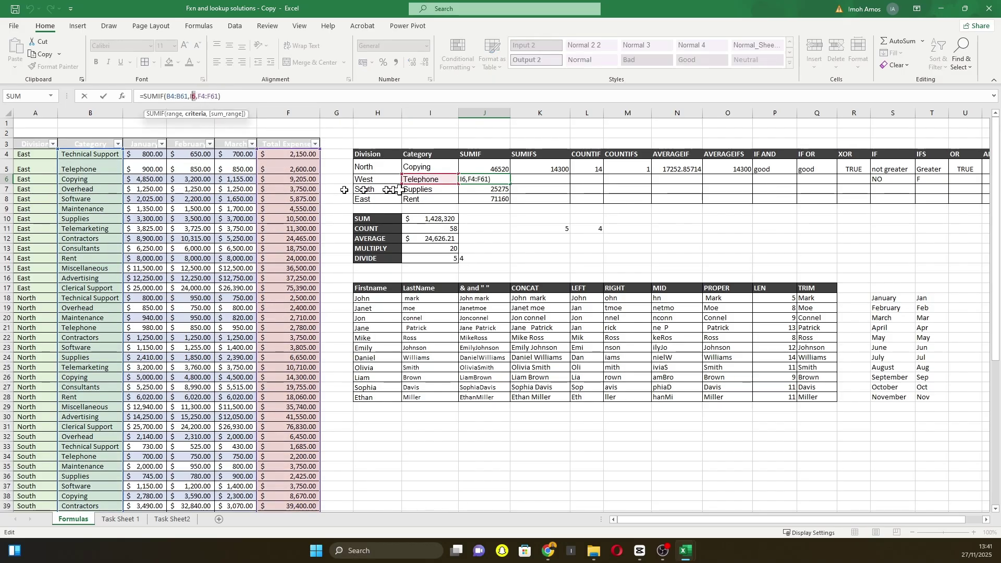
key("Return")
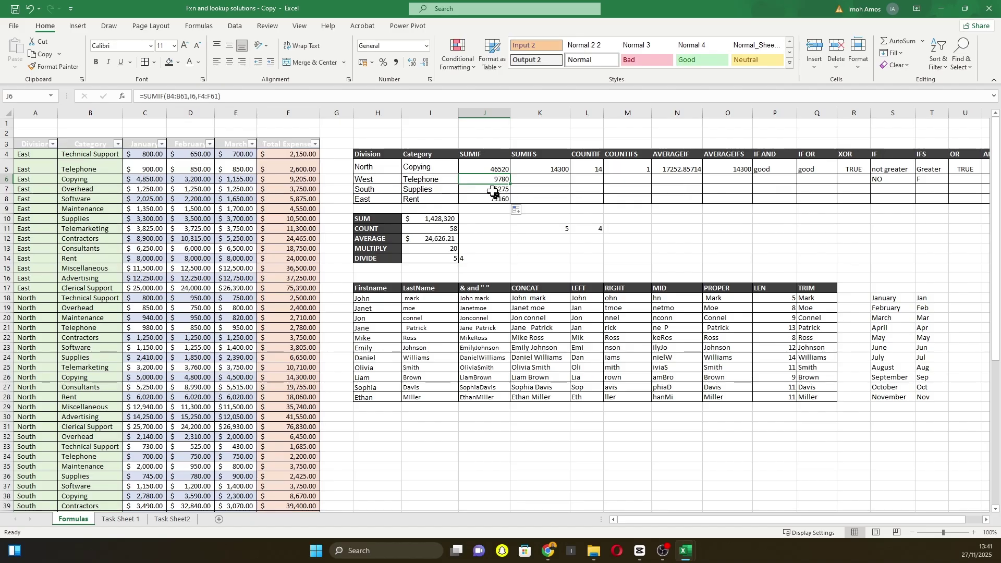
double_click(492, 191)
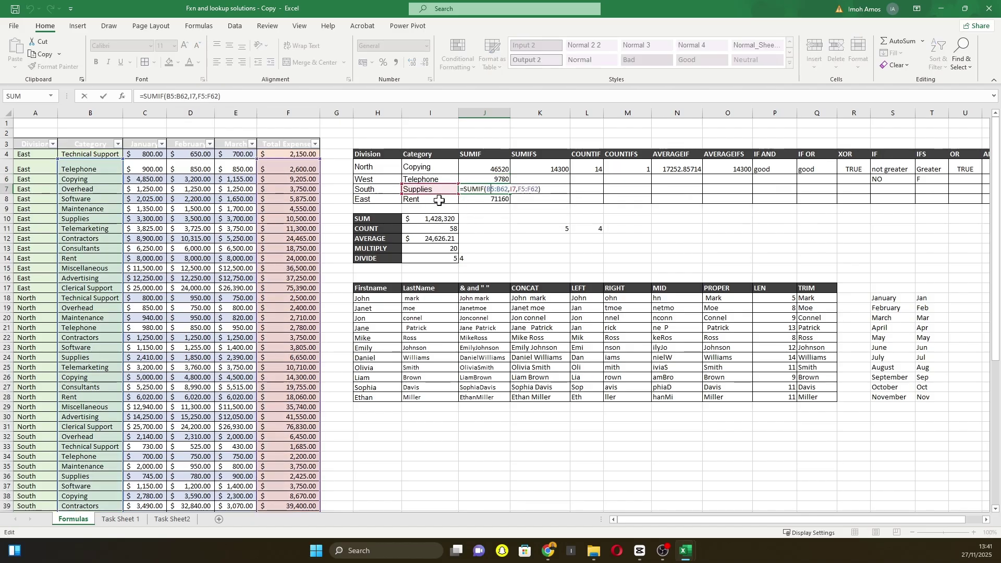
double_click(495, 199)
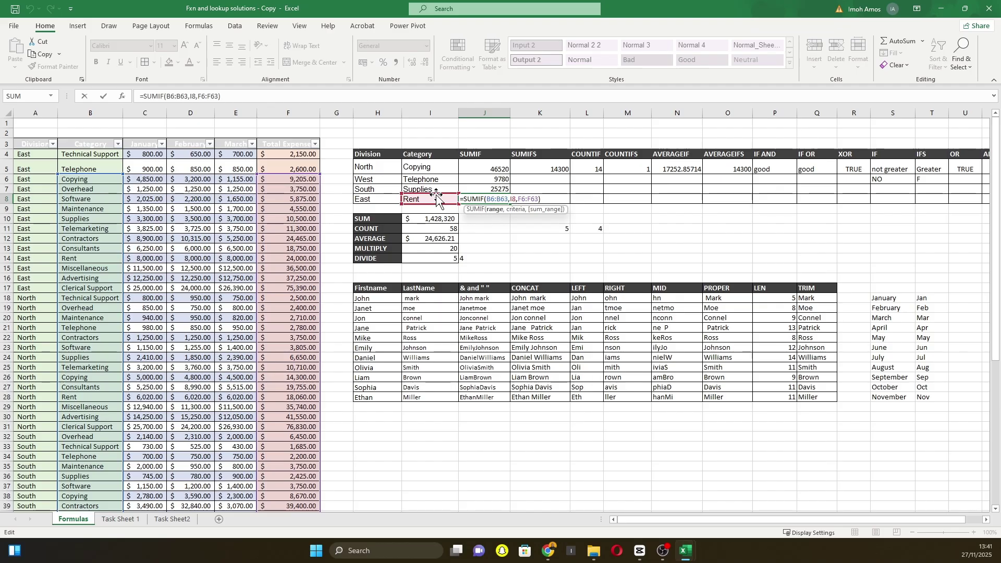
left_click(488, 185)
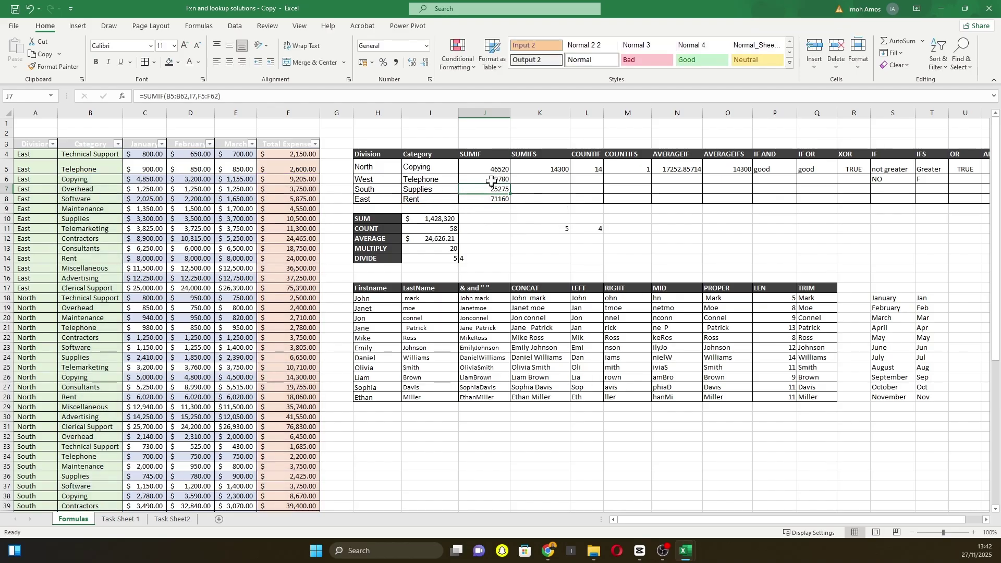
Compare the ranges of the SUMIF formula in J5 with those of the filled-down formulas in J7 and J8.
left_click(494, 170)
left_click(492, 179)
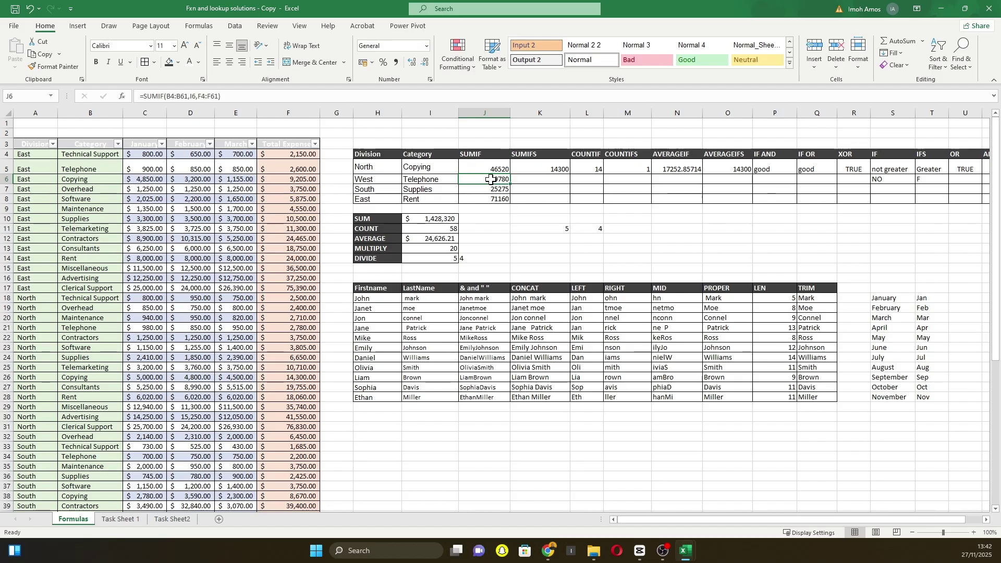
double_click(494, 167)
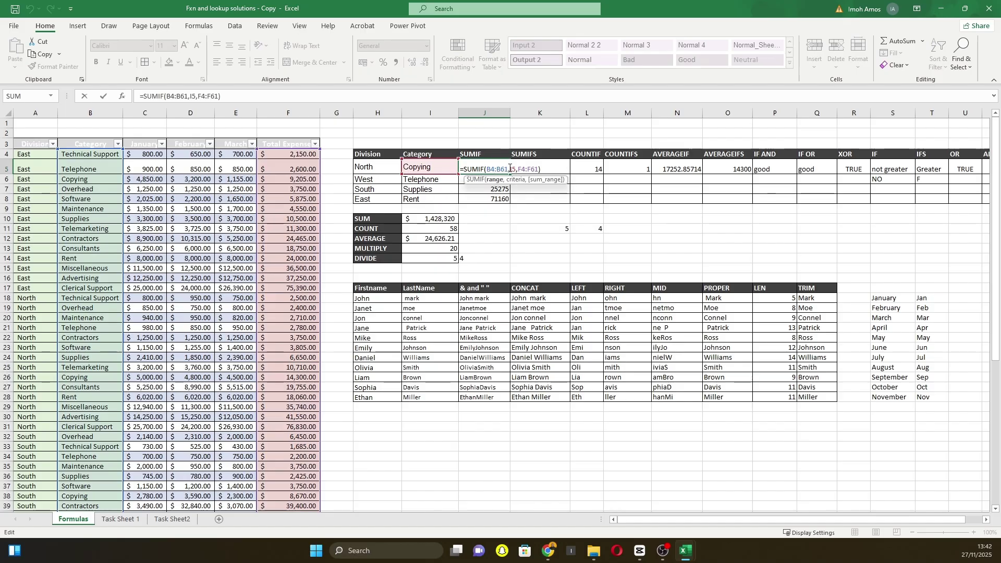
left_click(494, 218)
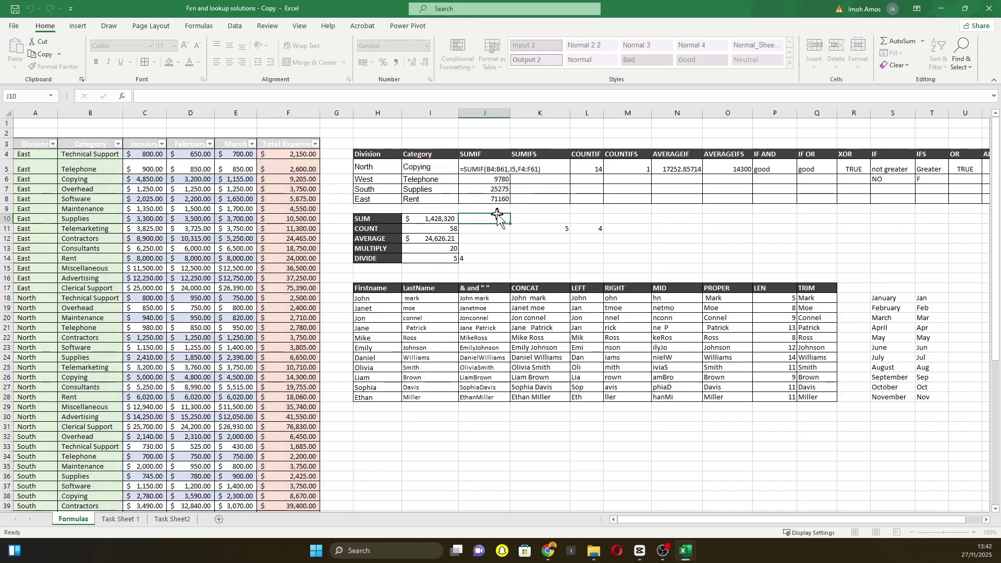
left_click(488, 189)
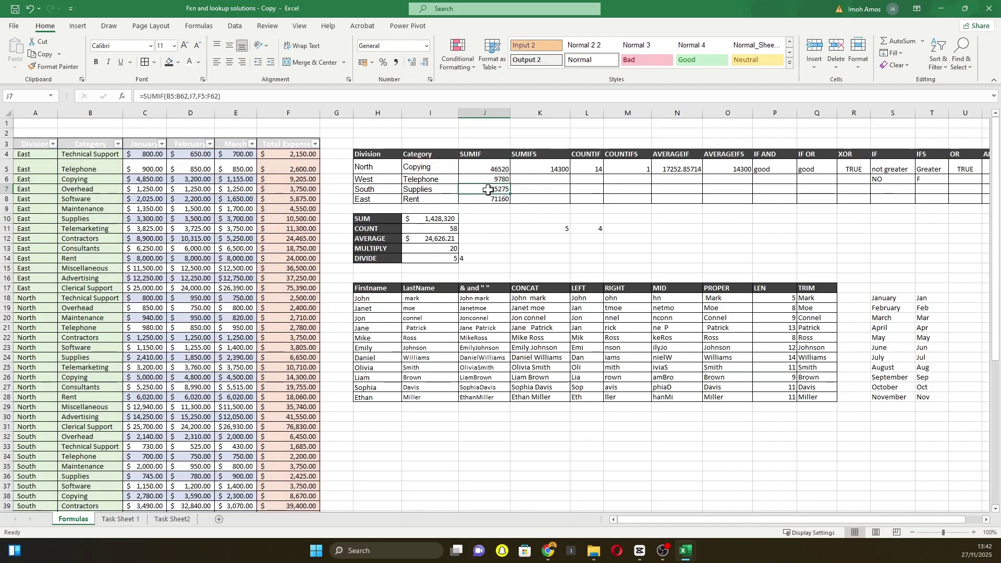
double_click(488, 190)
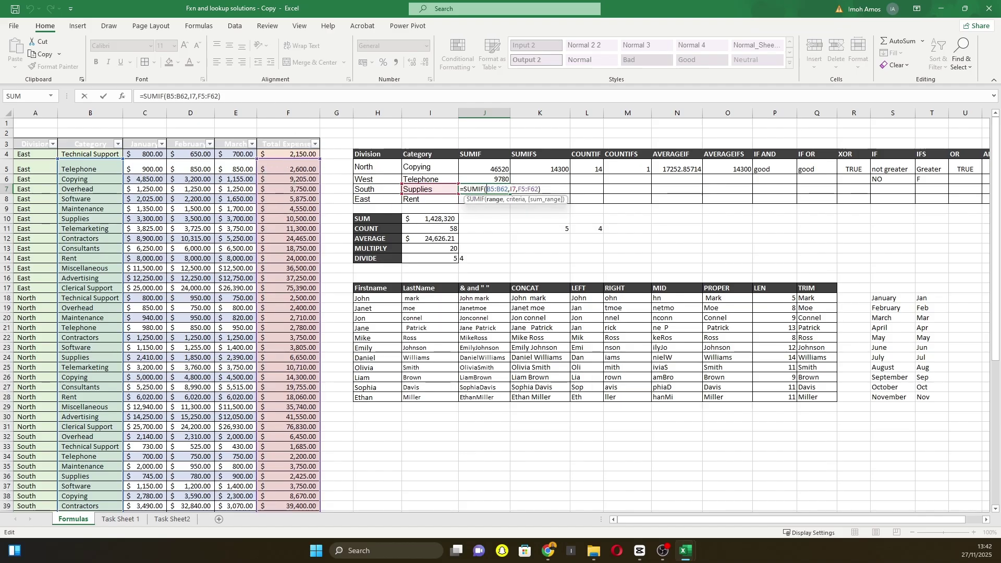
left_click(499, 180)
key("Escape")
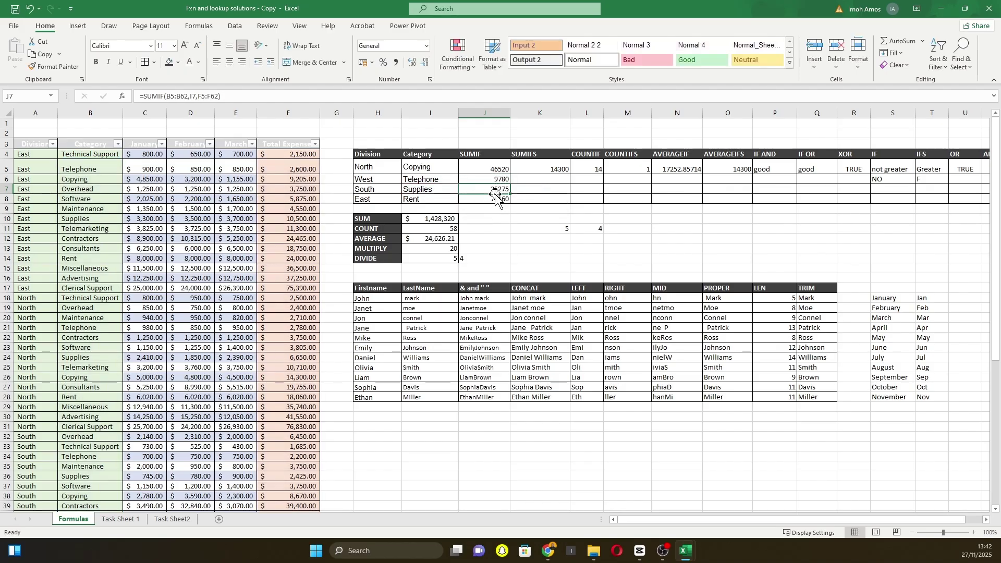
double_click(496, 199)
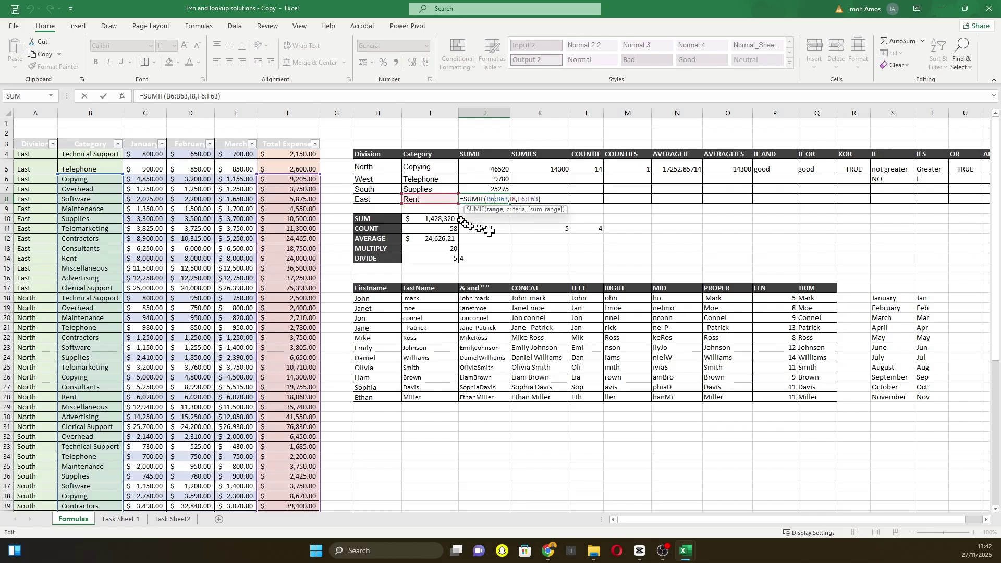
key("Escape")
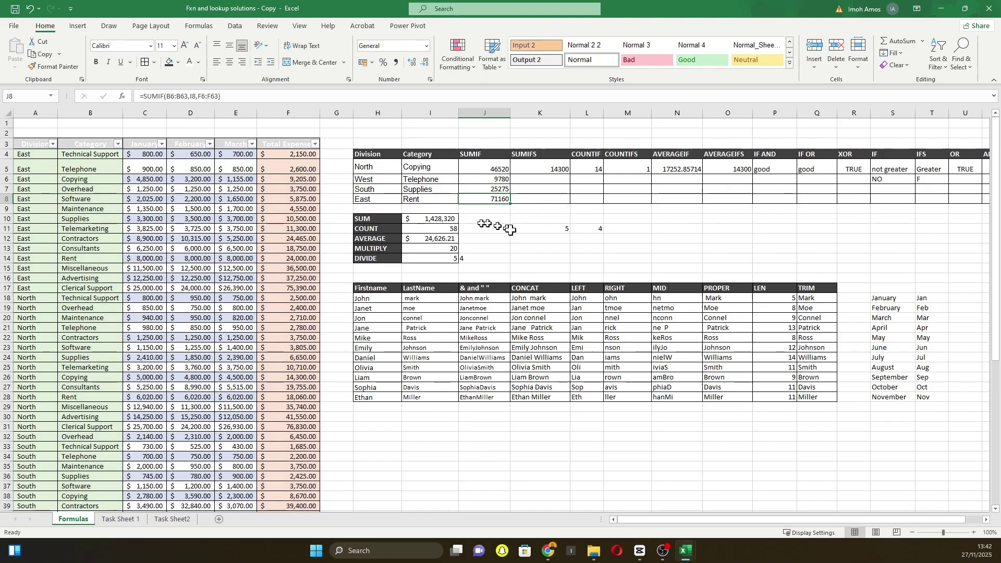
left_click(488, 182)
double_click(493, 168)
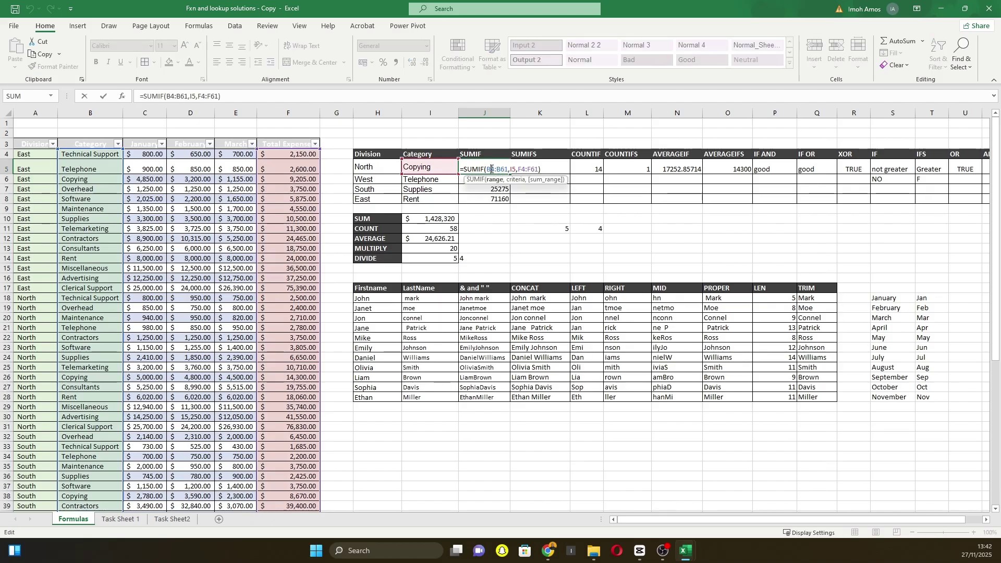
key("F4")
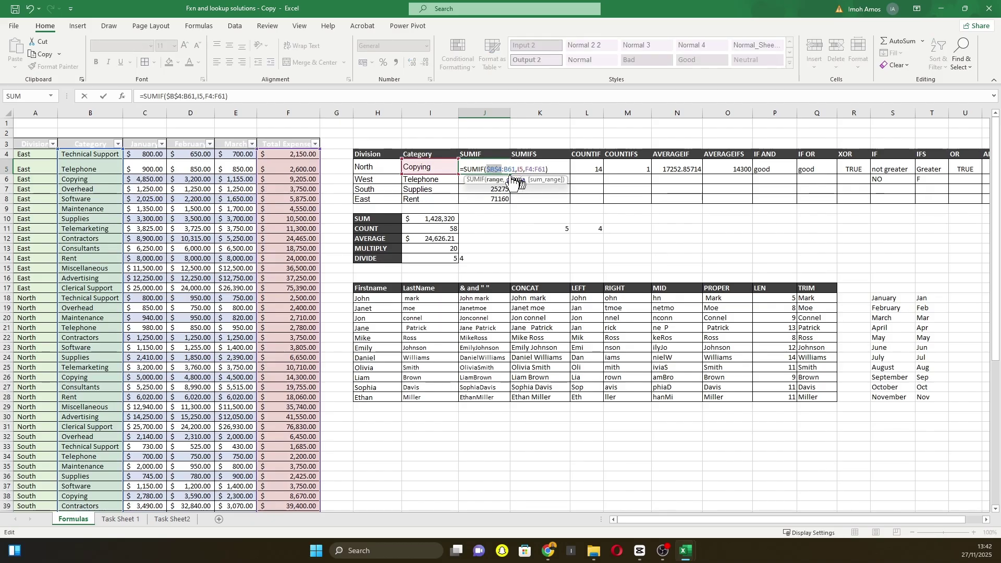
left_click(517, 169)
key("F4")
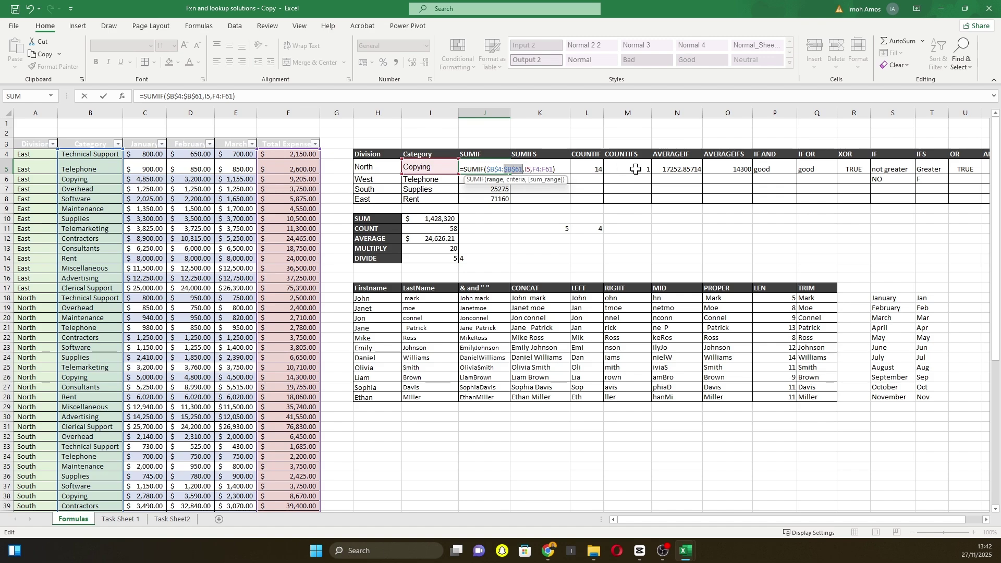
left_click(541, 169)
key("F4")
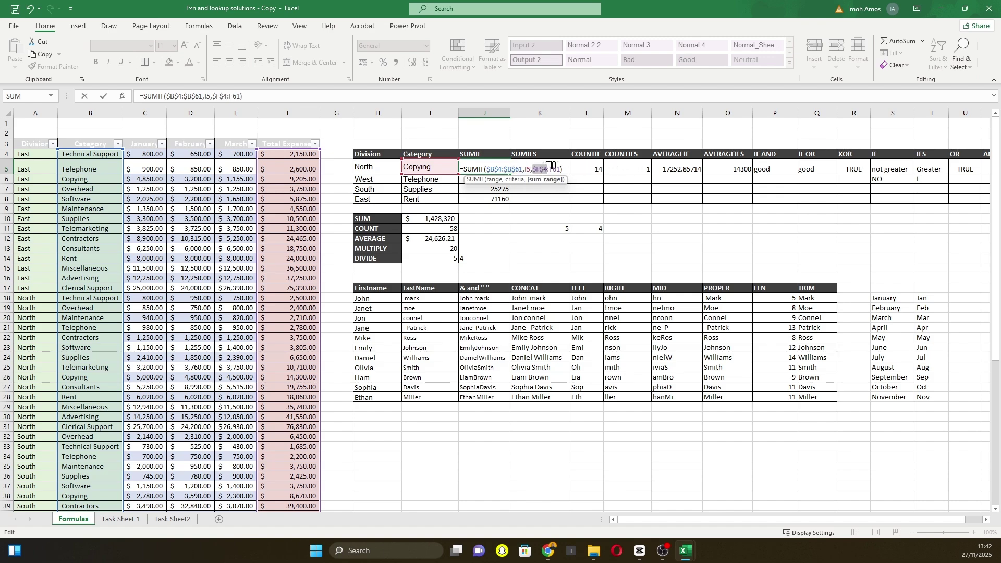
left_click(555, 168)
key("F4")
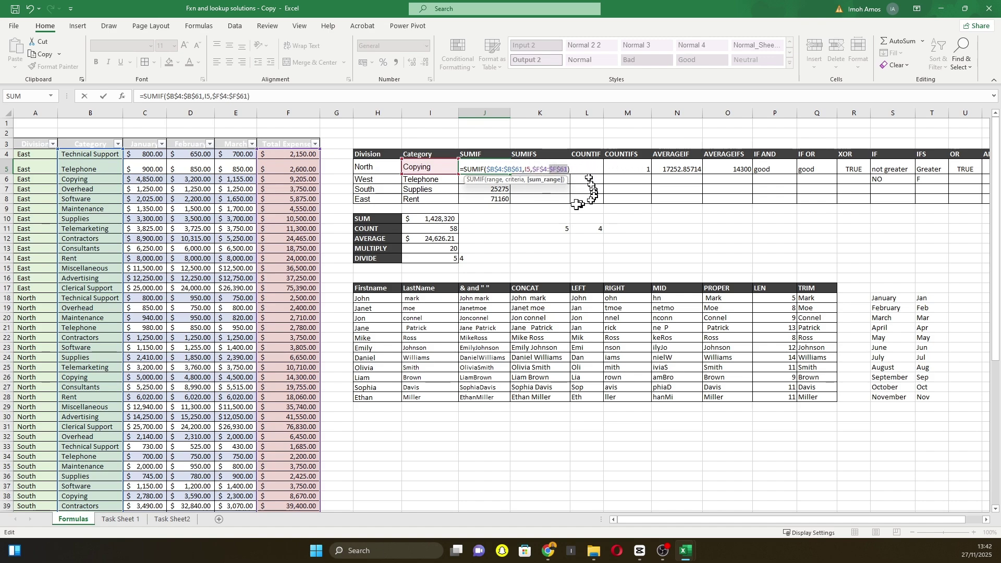
left_click(531, 210)
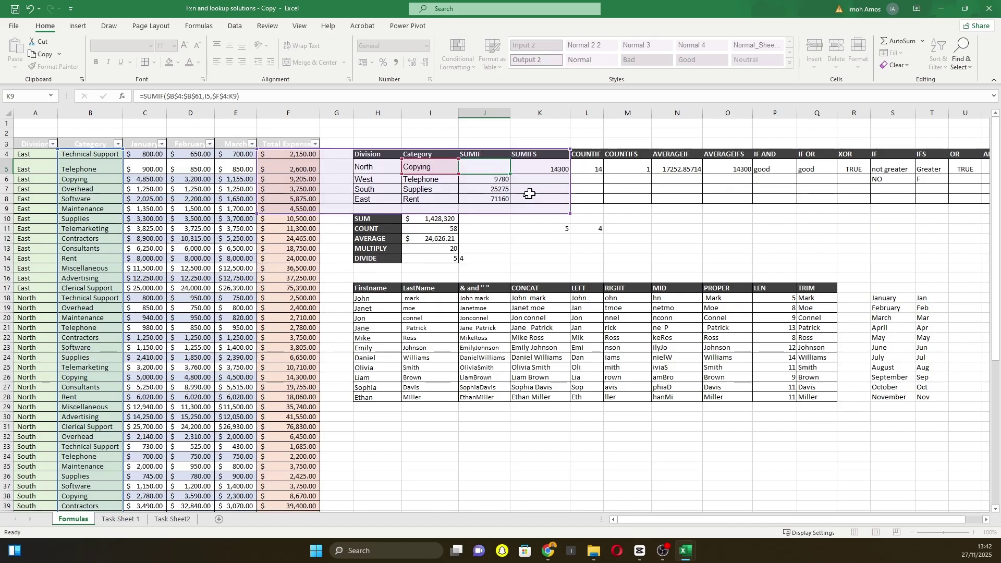
key("Escape")
Make both ranges absolute in J5's SUMIF formula so it reads =SUMIF($B$4:$B$61,I5,$F$4:$F$61).
double_click(509, 171)
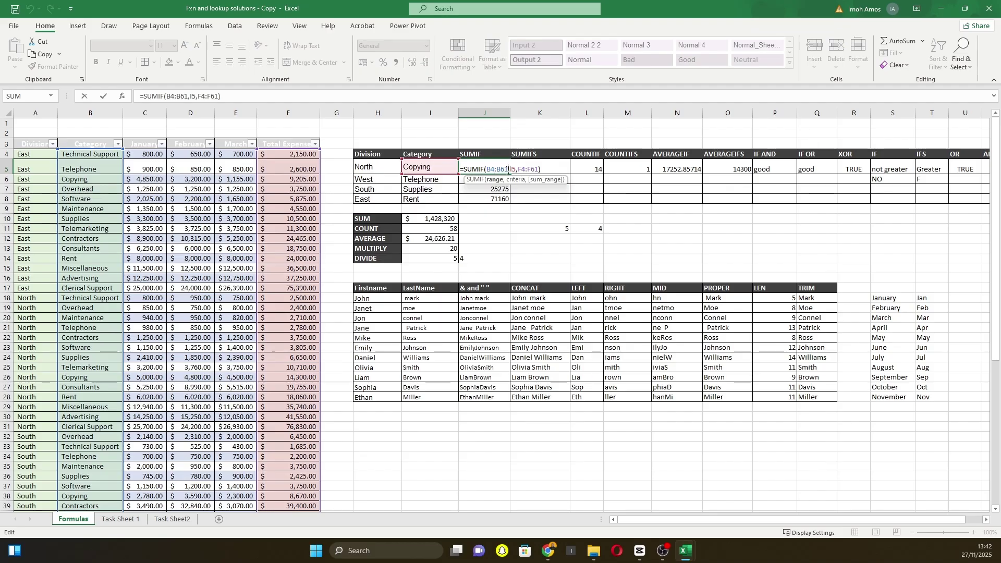
double_click(502, 169)
key("F4")
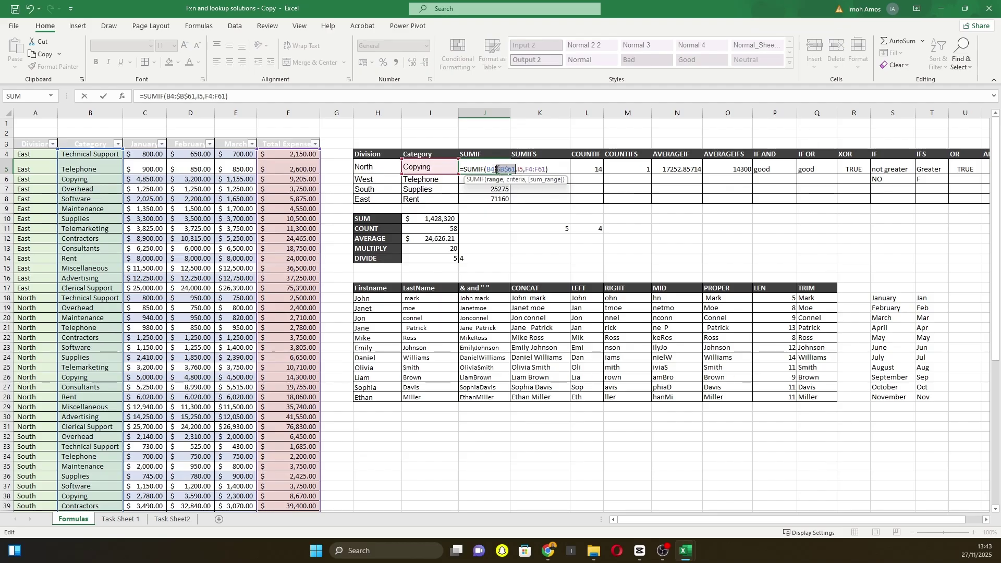
double_click(493, 169)
key("F4")
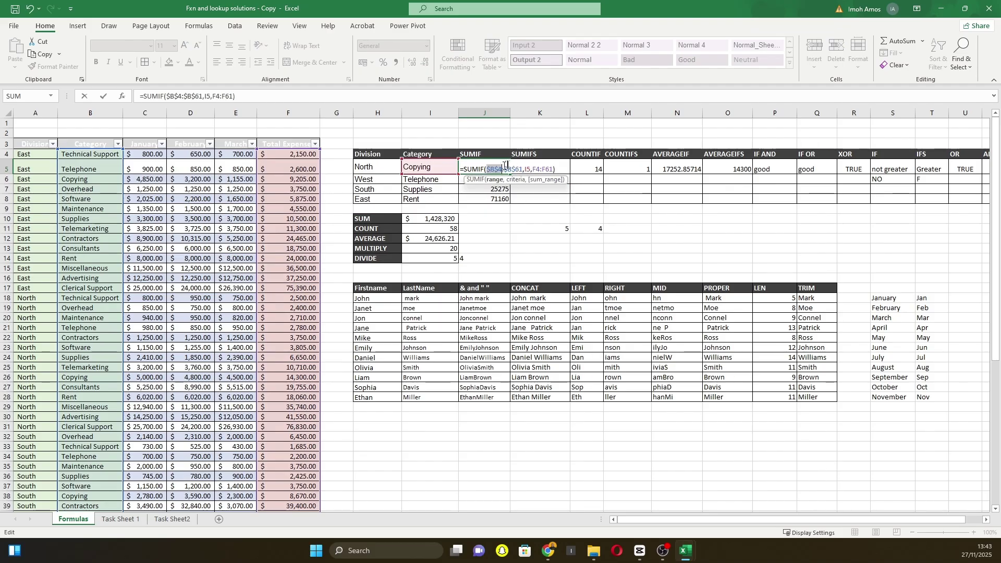
double_click(548, 169)
key("F4")
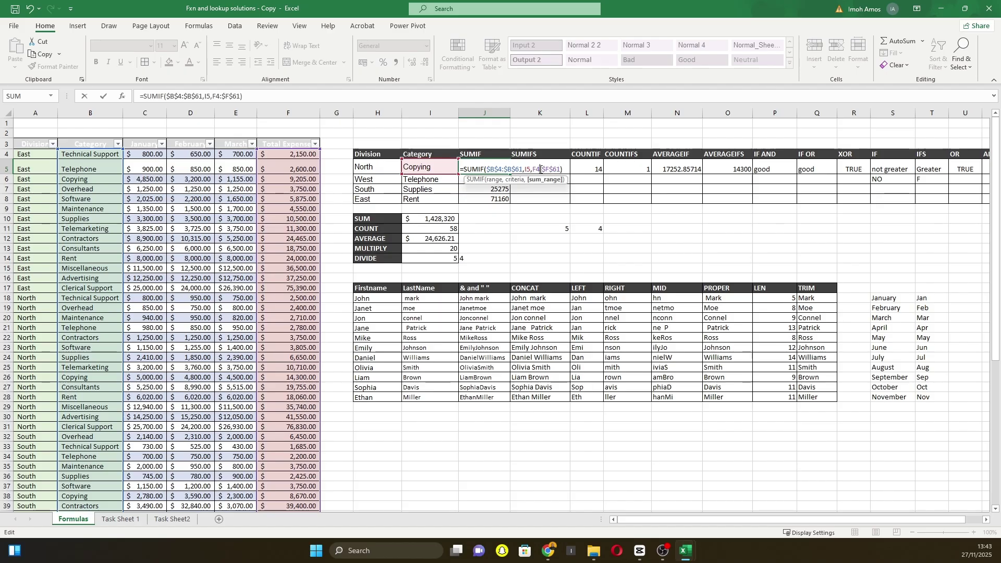
double_click(540, 169)
key("F4")
key("ctrl+Return")
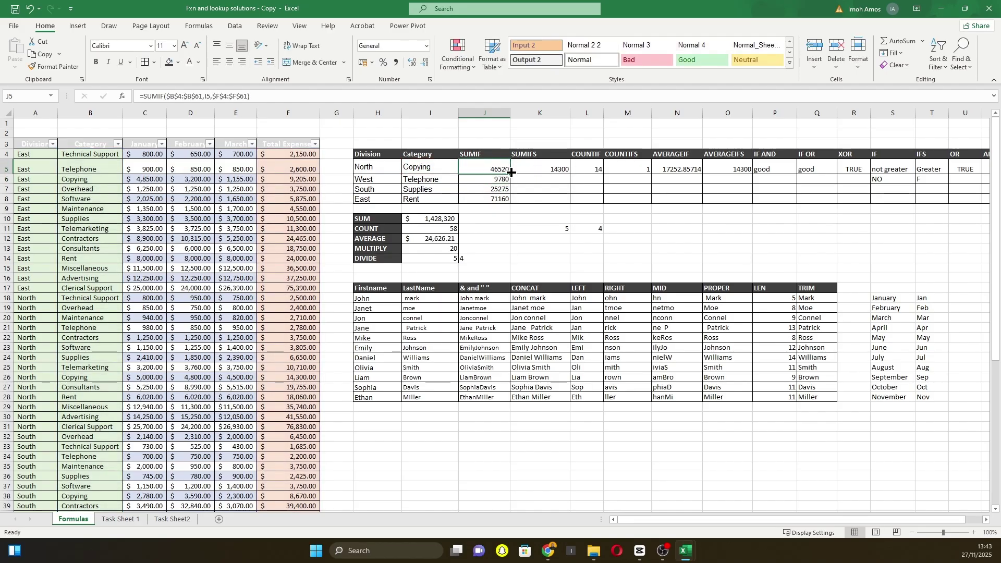
Fill the SUMIF formula from J5 down through J8 and inspect the copies alongside their category cells.
left_click_drag(512, 172, 514, 202)
left_click(501, 198)
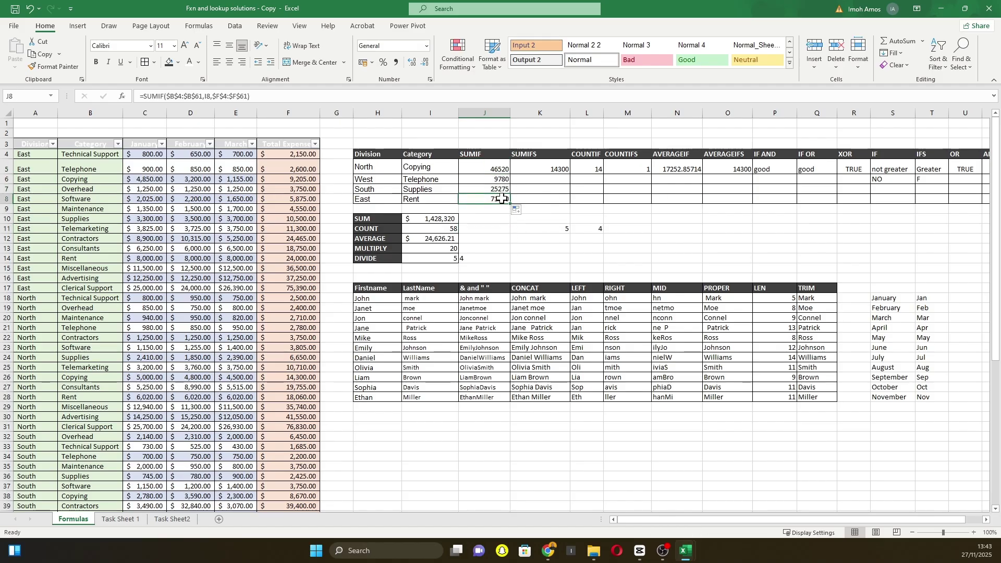
double_click(502, 199)
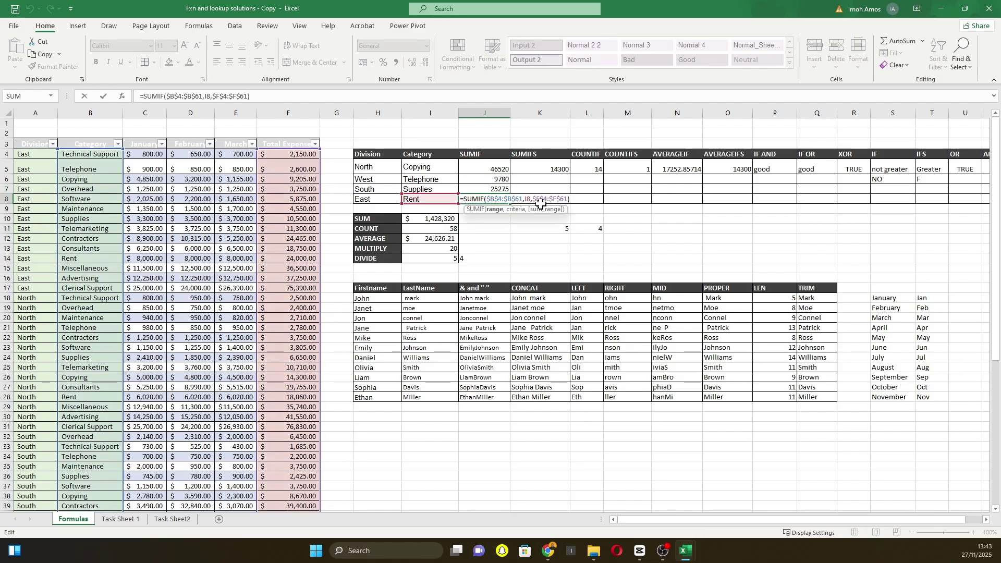
left_click(500, 189)
double_click(501, 189)
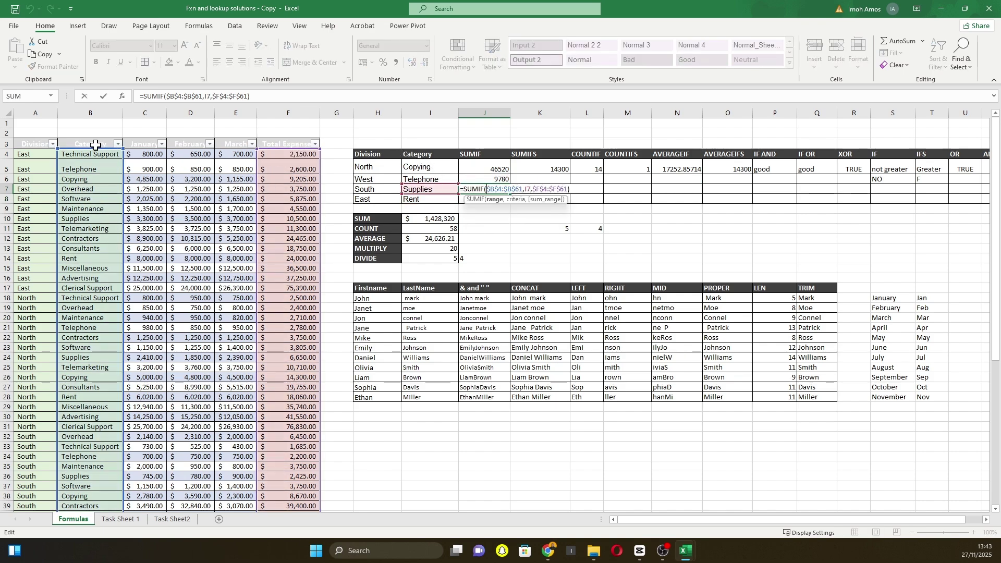
key("Escape")
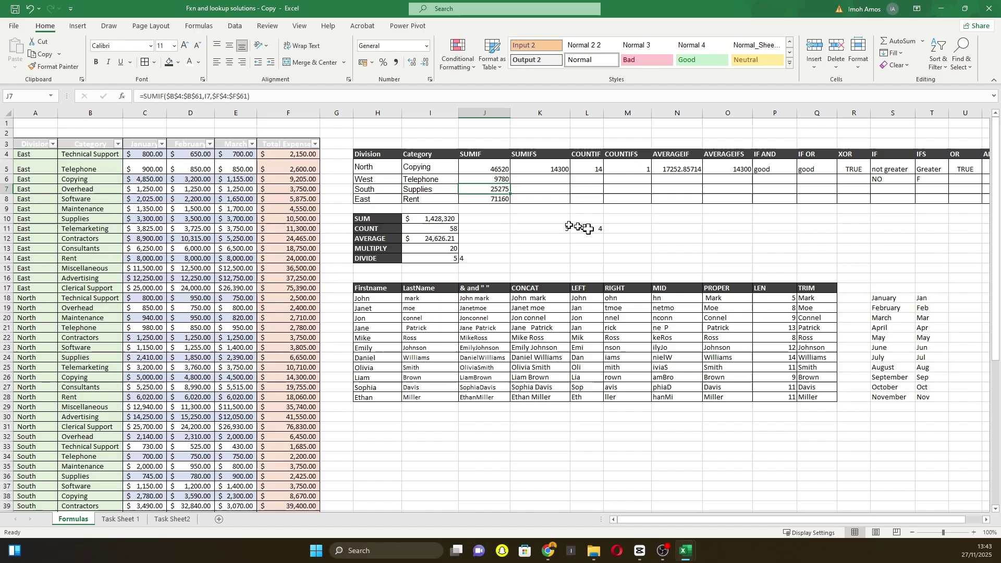
left_click(500, 228)
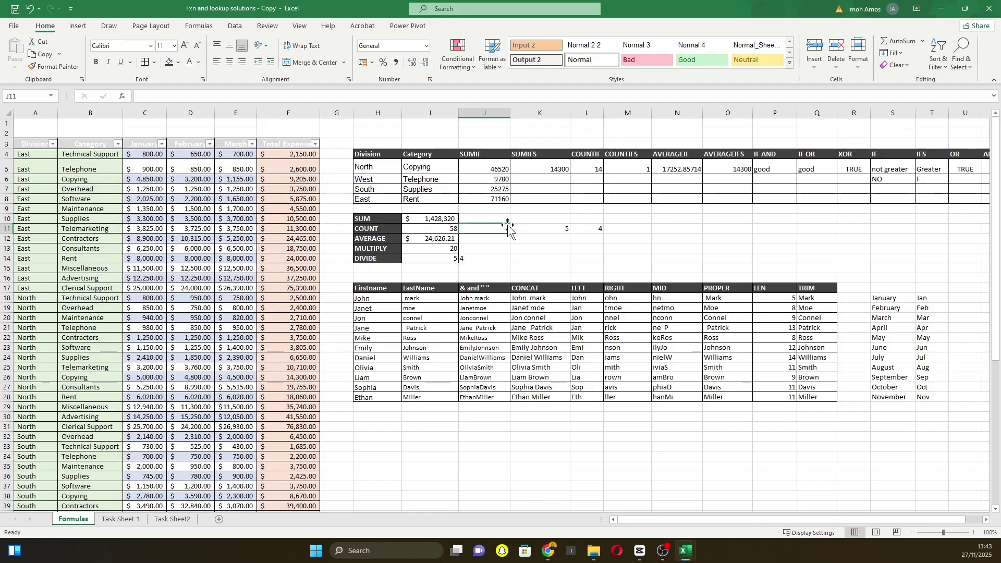
left_click(493, 199)
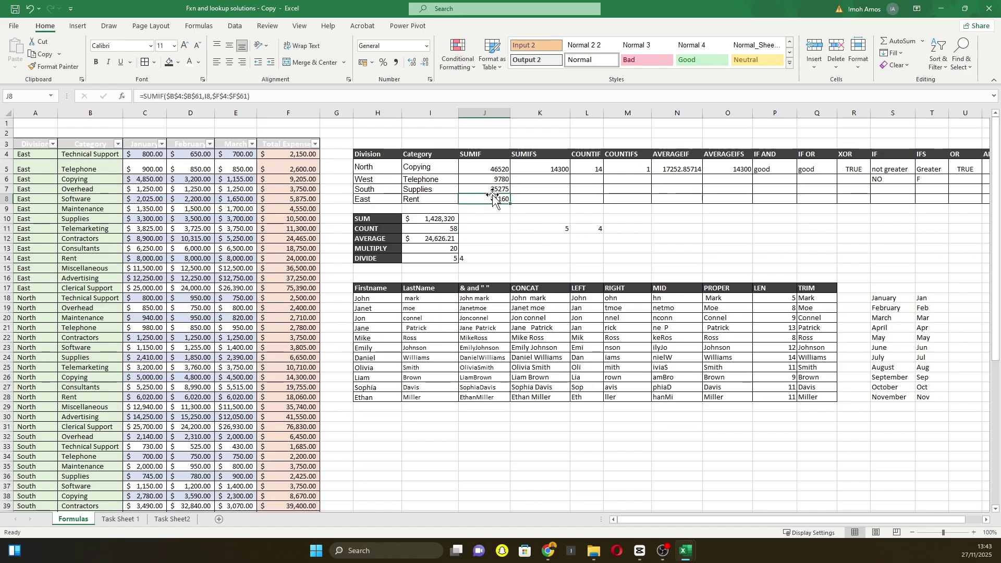
left_click(441, 189)
left_click(480, 180)
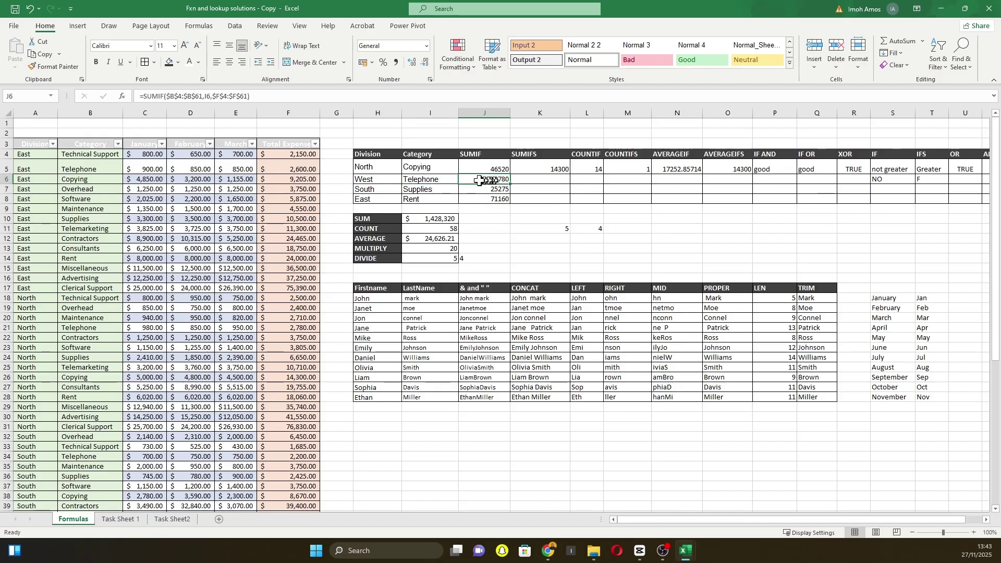
left_click(447, 179)
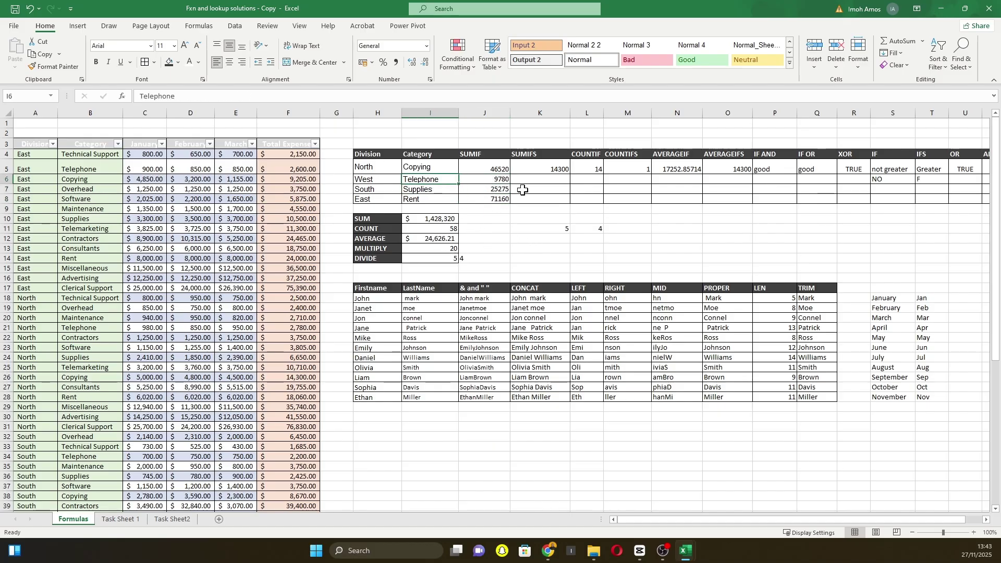
Start a SUMIFS formula in K6 with the Total Expense values F4:F61 as the sum range.
left_click(541, 171)
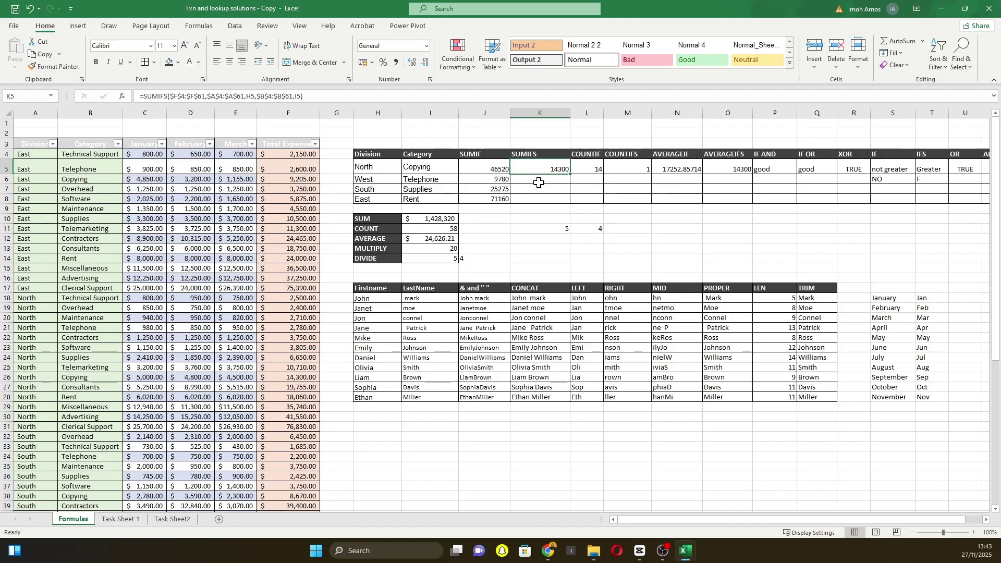
left_click(539, 182)
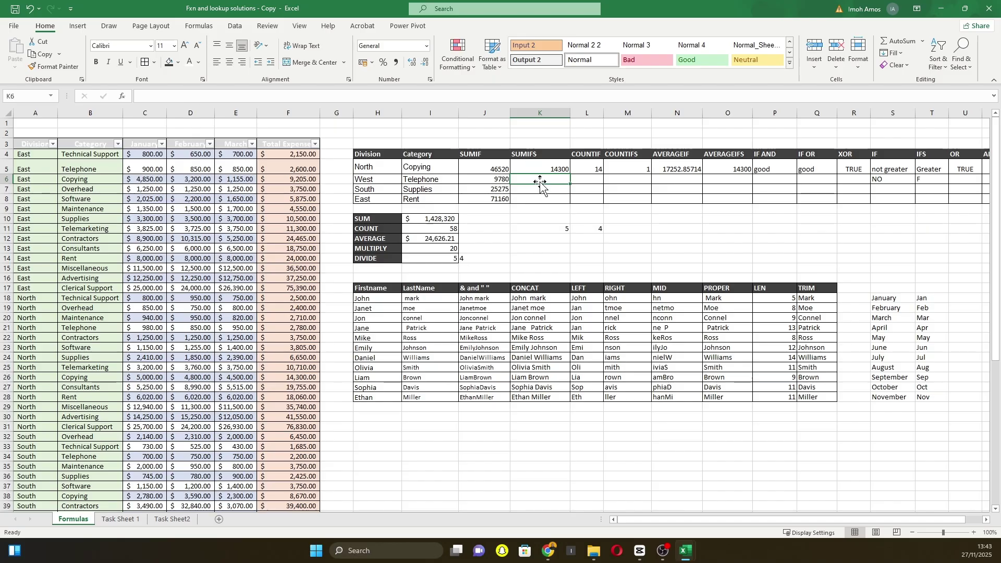
type("=")
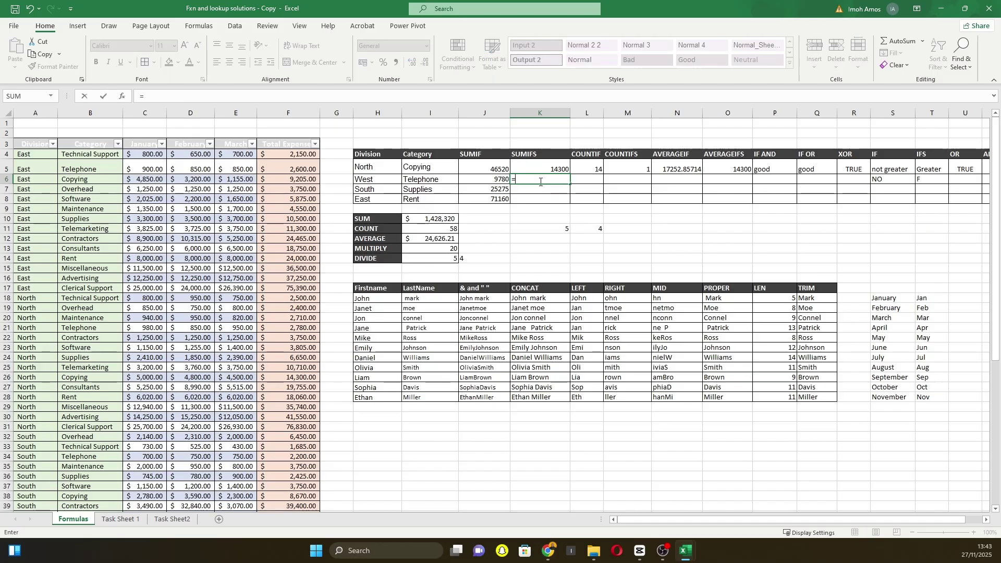
type("sum")
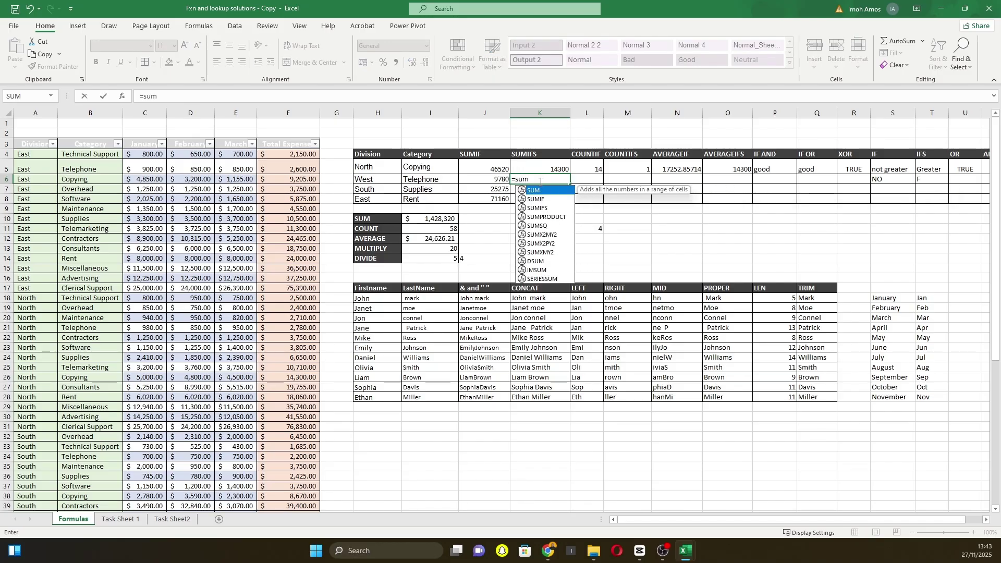
left_click(539, 208)
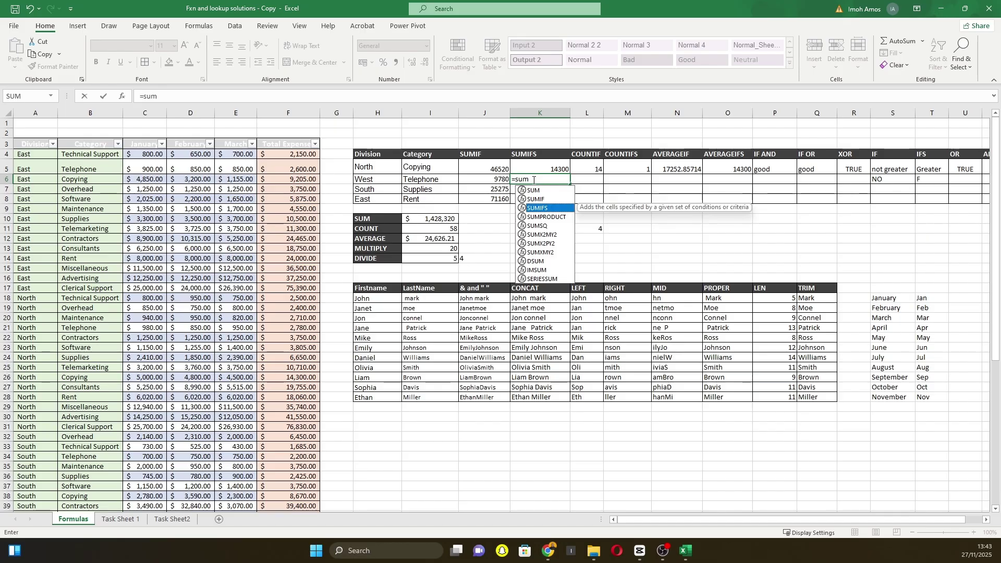
key("Tab")
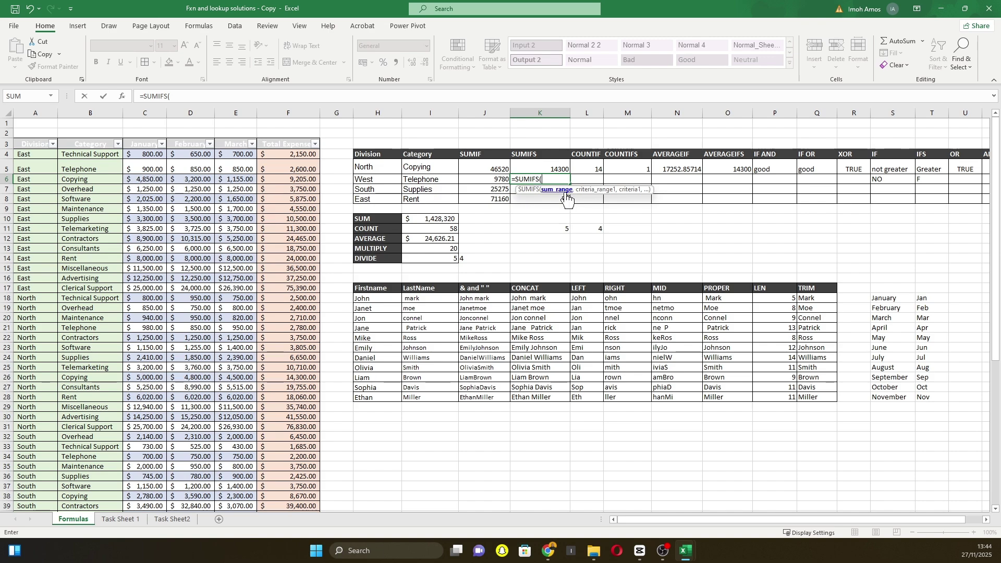
left_click(283, 152)
key("ctrl+shift+Down")
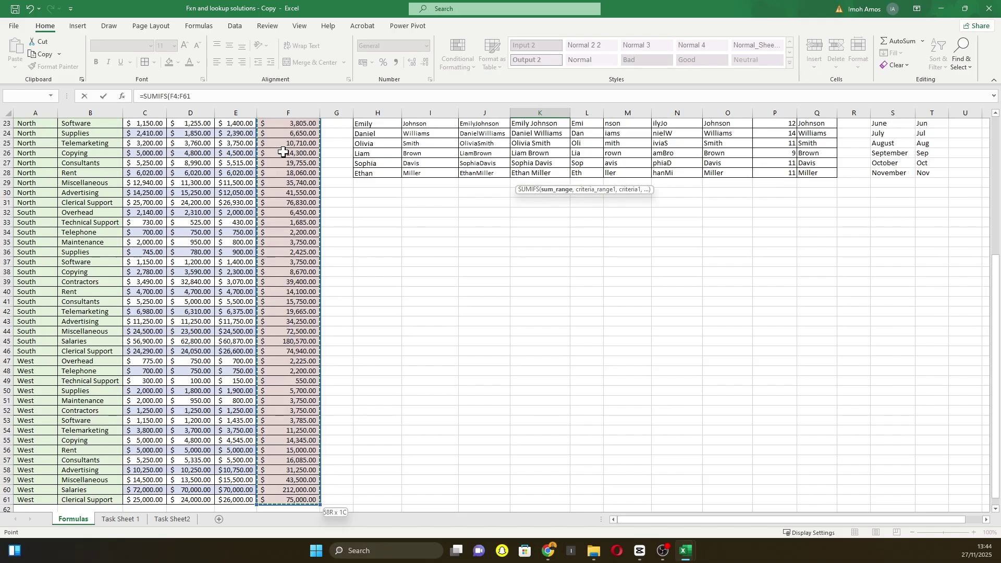
left_click(195, 99)
type(",")
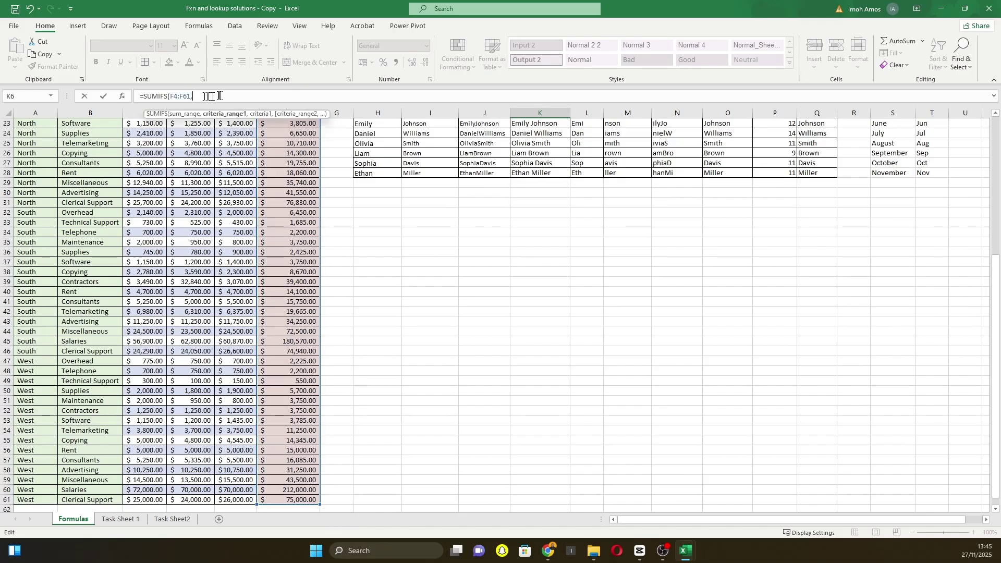
Add the category condition to K6's SUMIFS formula, with B4:B61 as the first criteria range and I6 as its criterion.
scroll(553, 263, "up", 7)
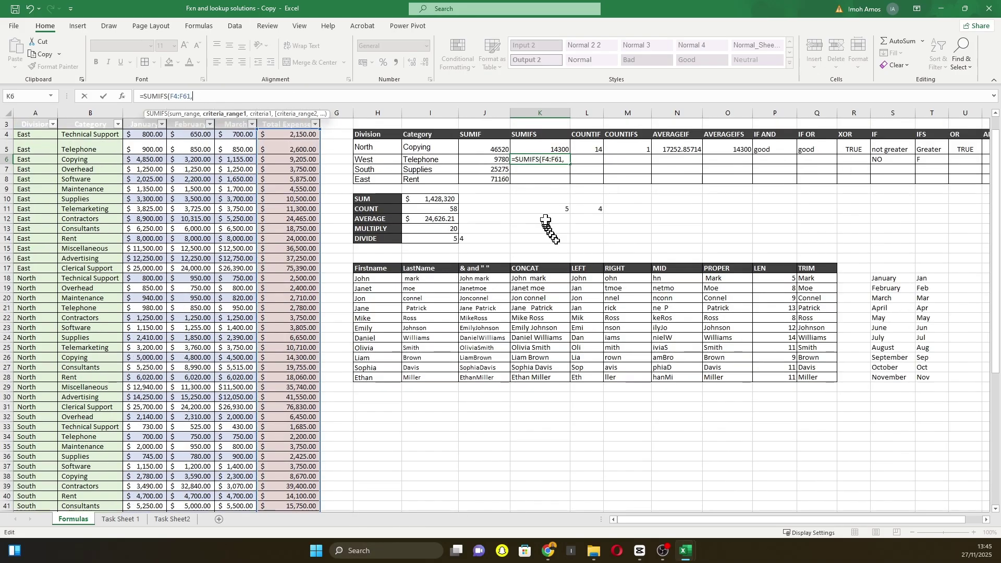
left_click(569, 159)
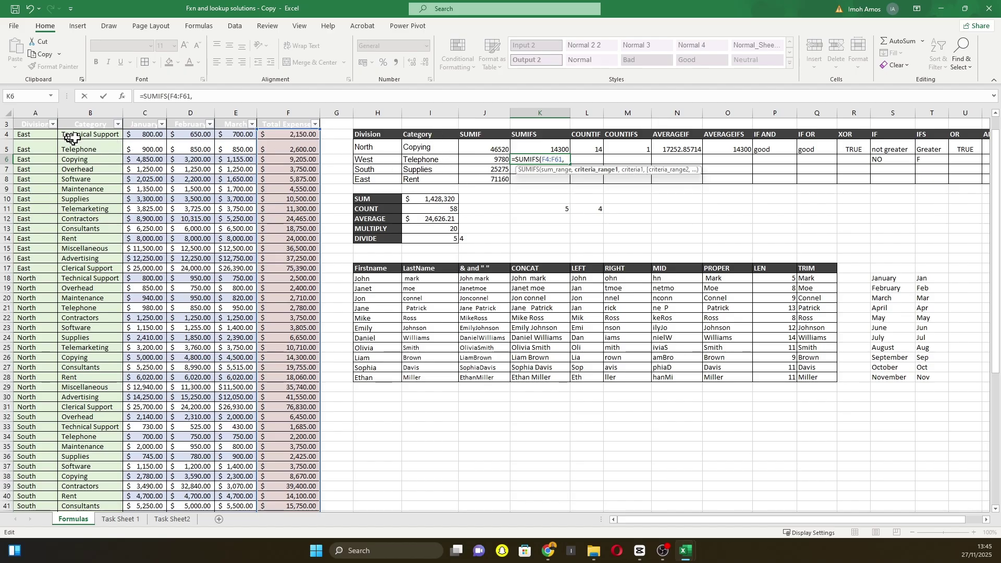
scroll(92, 151, "up", 1)
left_click(93, 154)
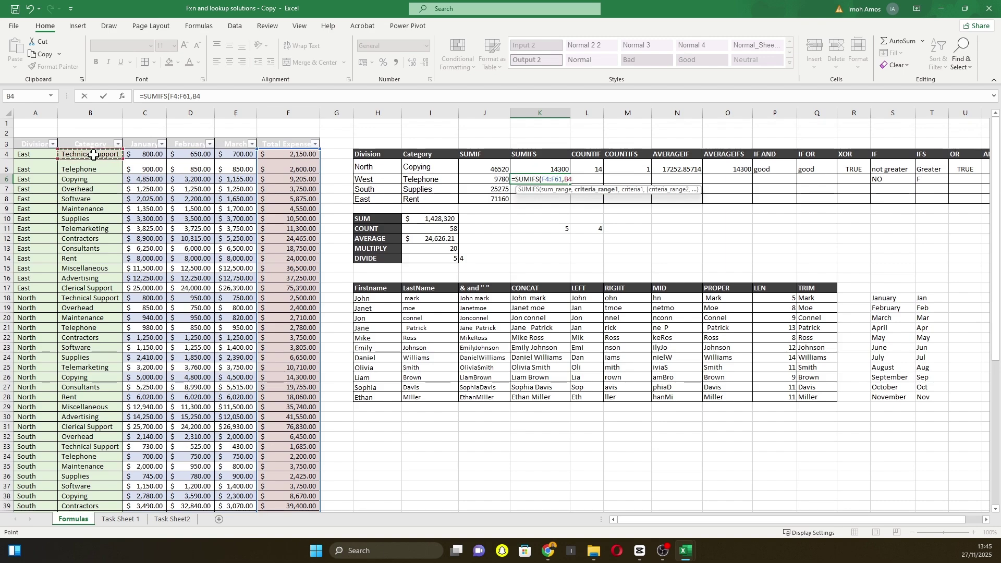
key("ctrl+shift+Down")
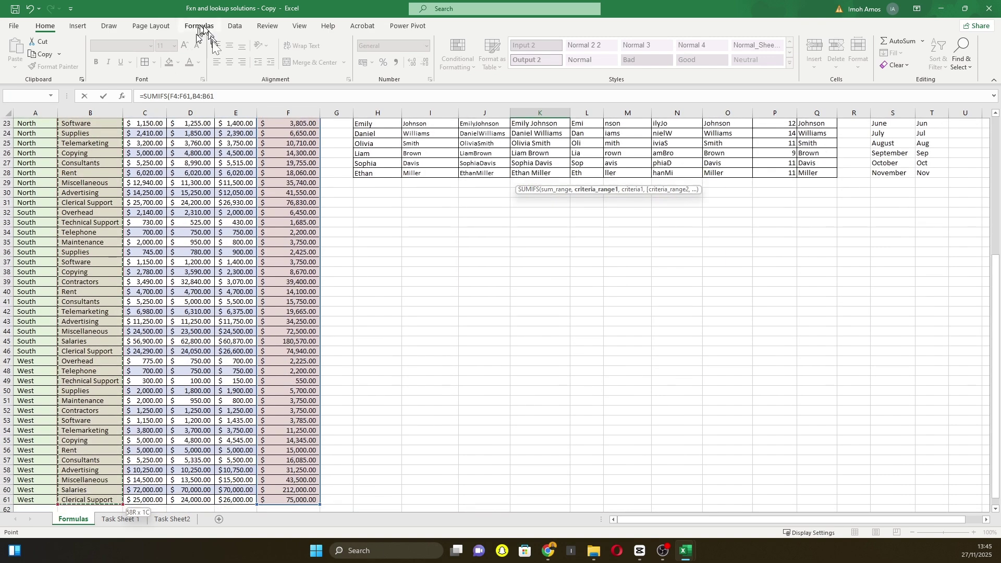
left_click(219, 96)
type(",")
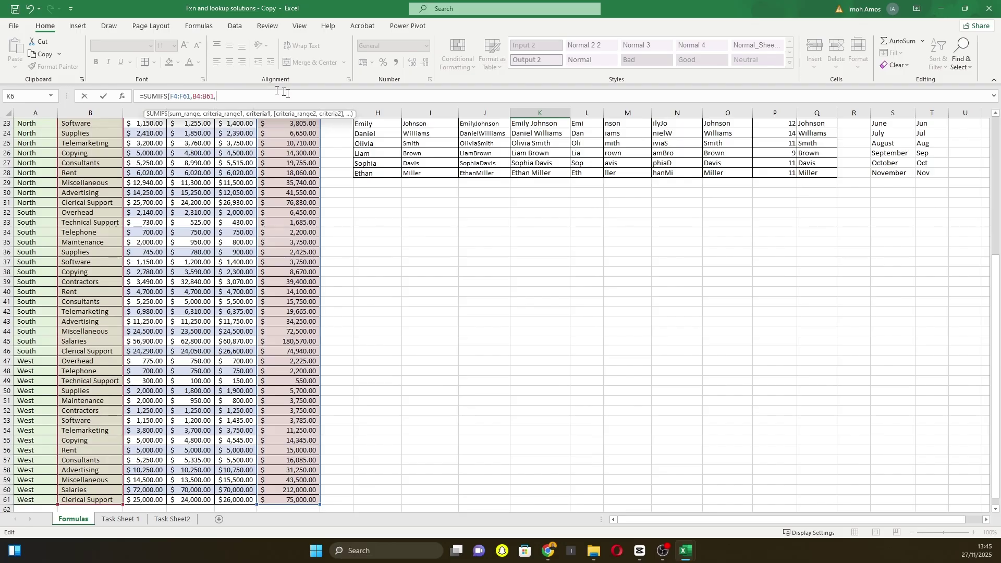
scroll(563, 222, "up", 7)
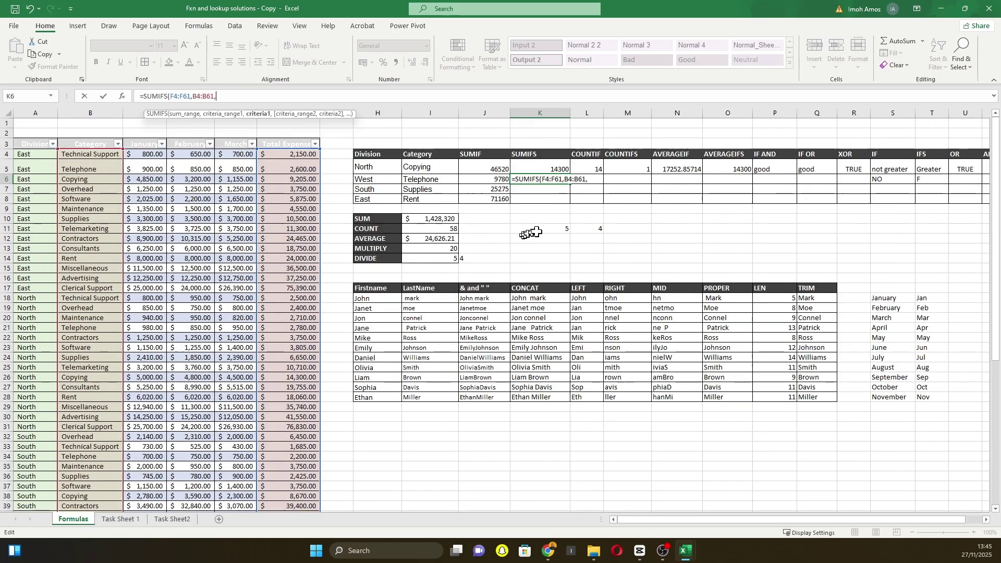
left_click(587, 179)
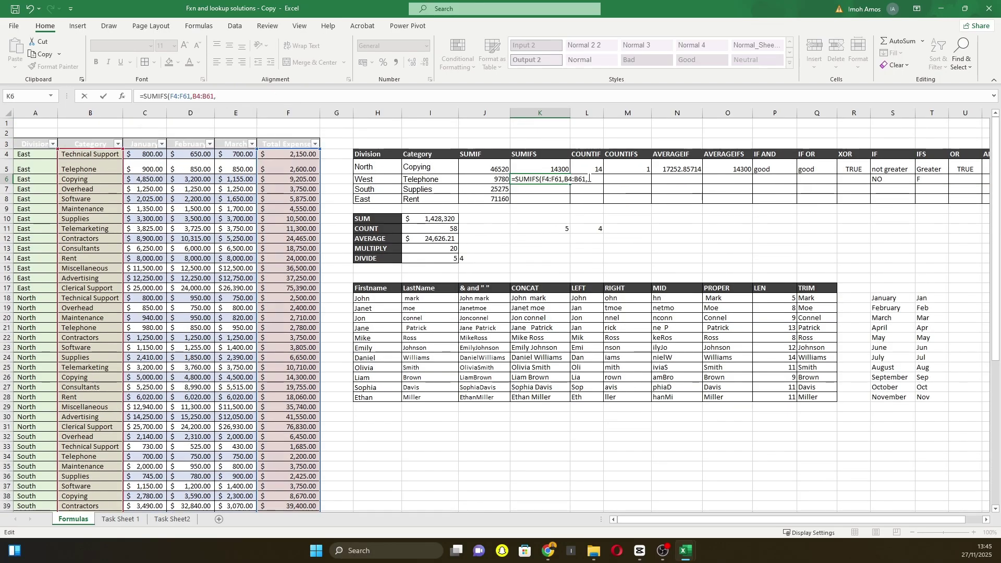
left_click(426, 179)
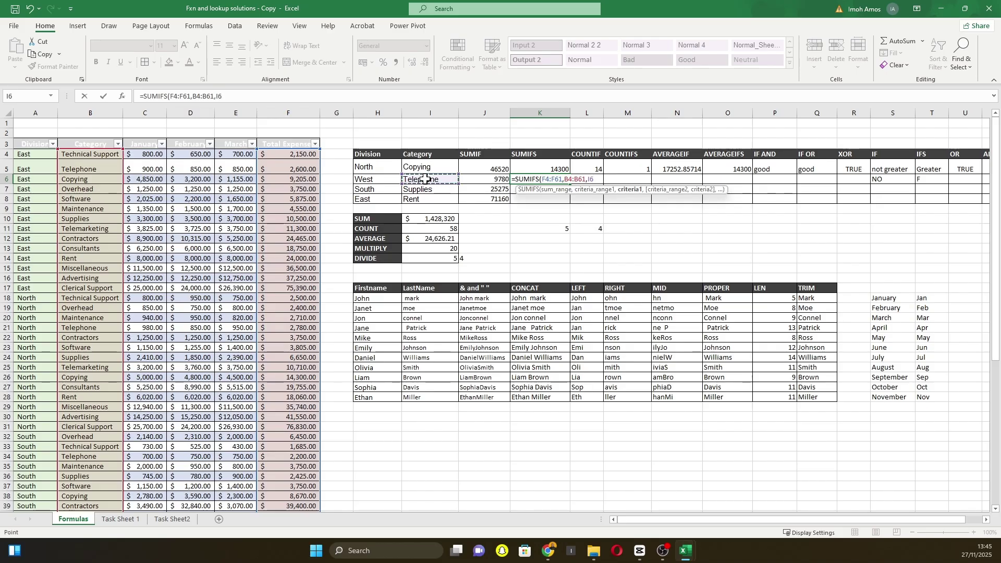
type(",")
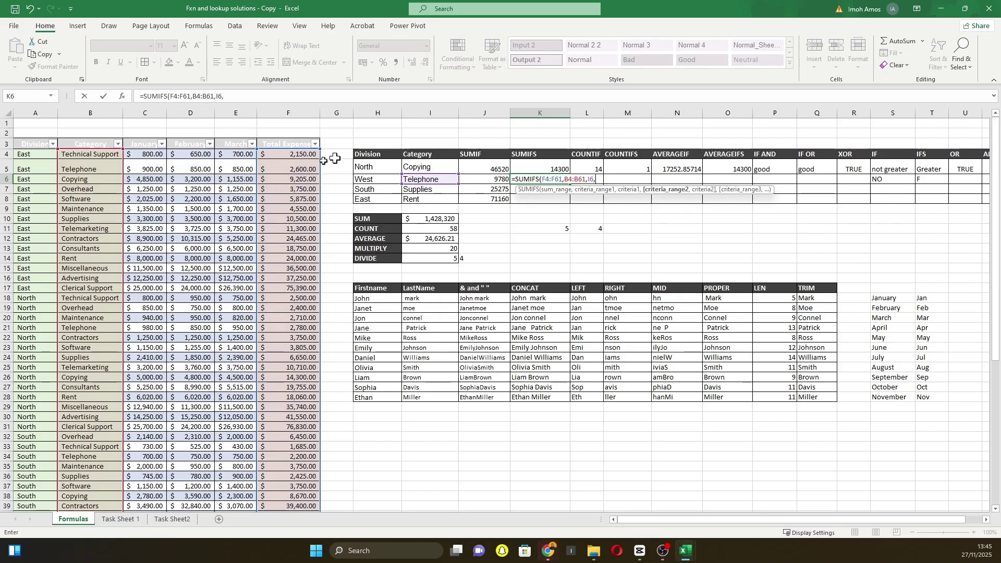
Add the division condition with range A4:A61 and criterion H6 to K6's SUMIFS formula, and enter it.
left_click(25, 154)
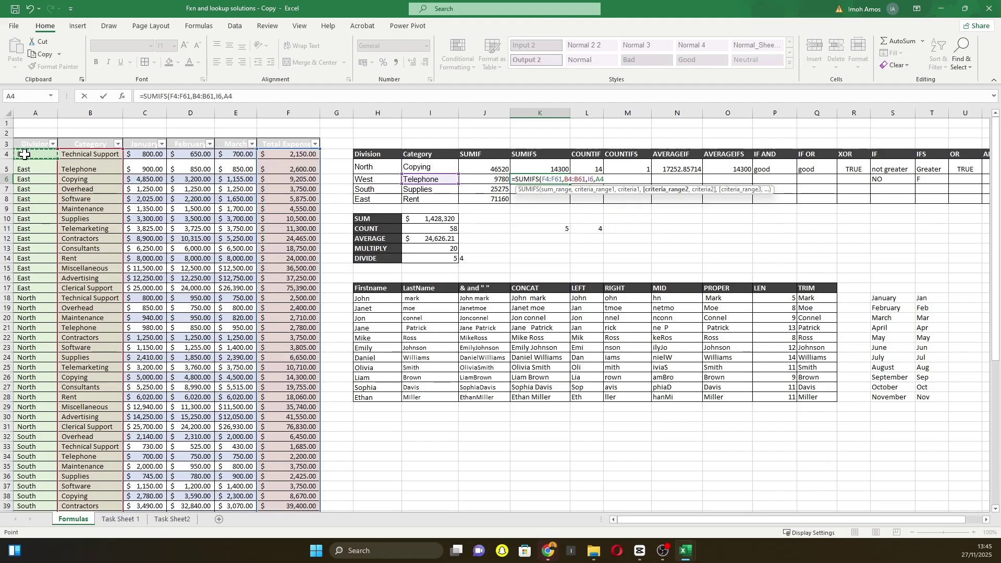
key("ctrl+shift+Down")
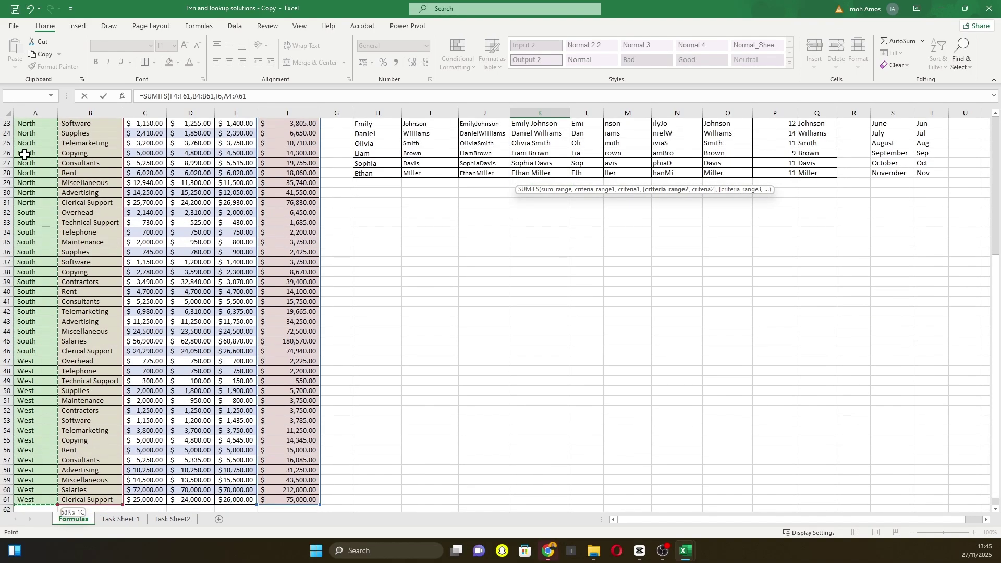
left_click(277, 94)
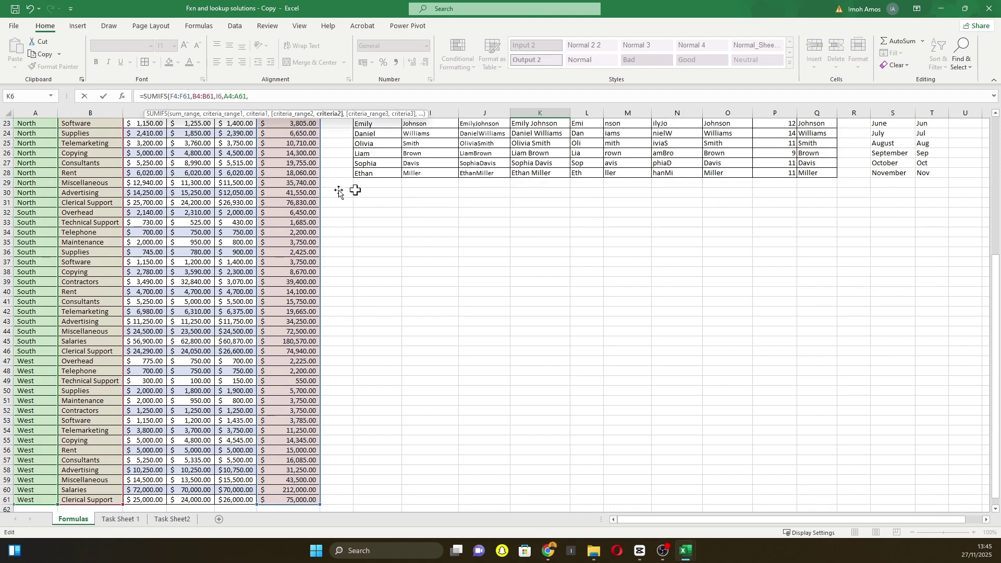
type(",")
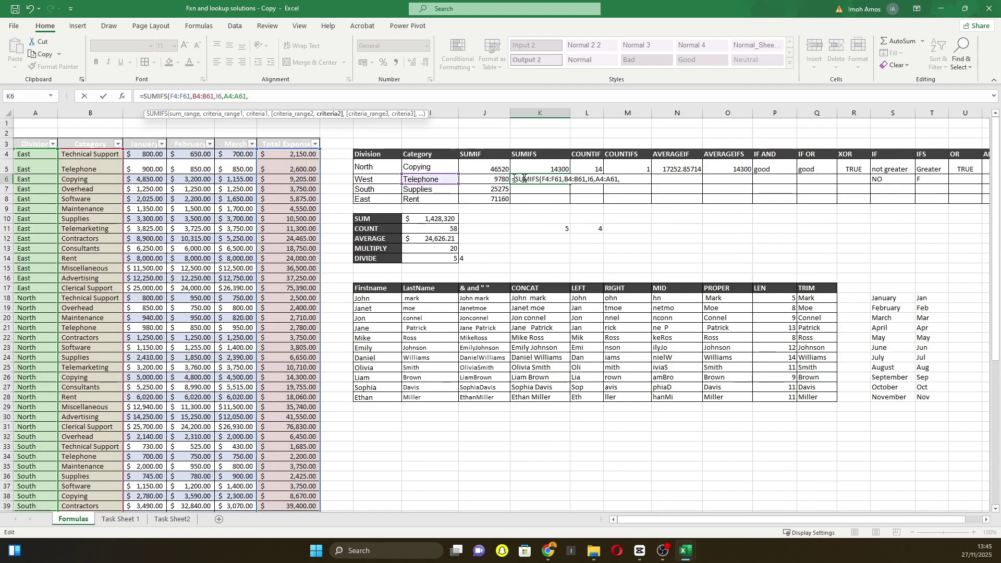
left_click(382, 180)
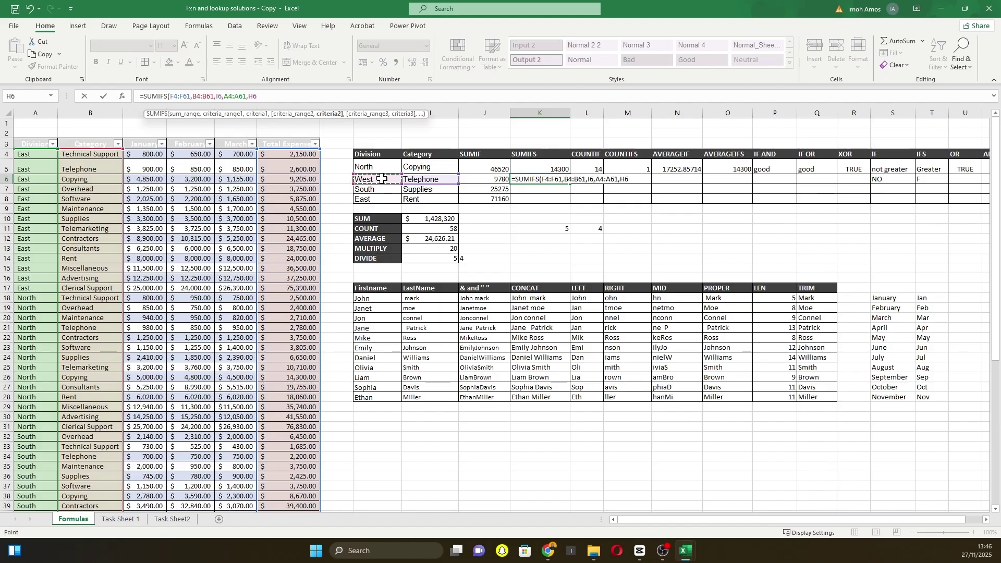
left_click(629, 179)
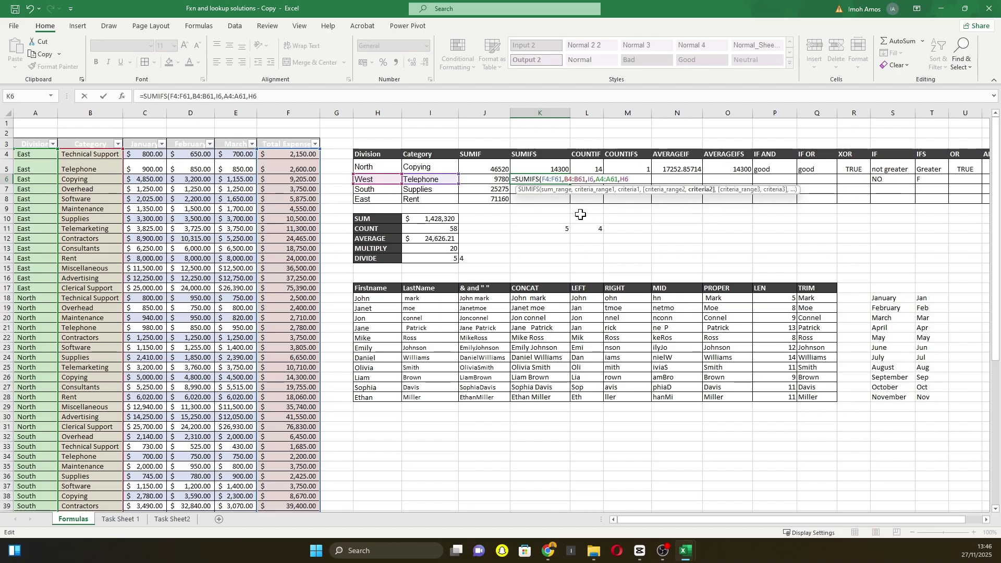
key("Return")
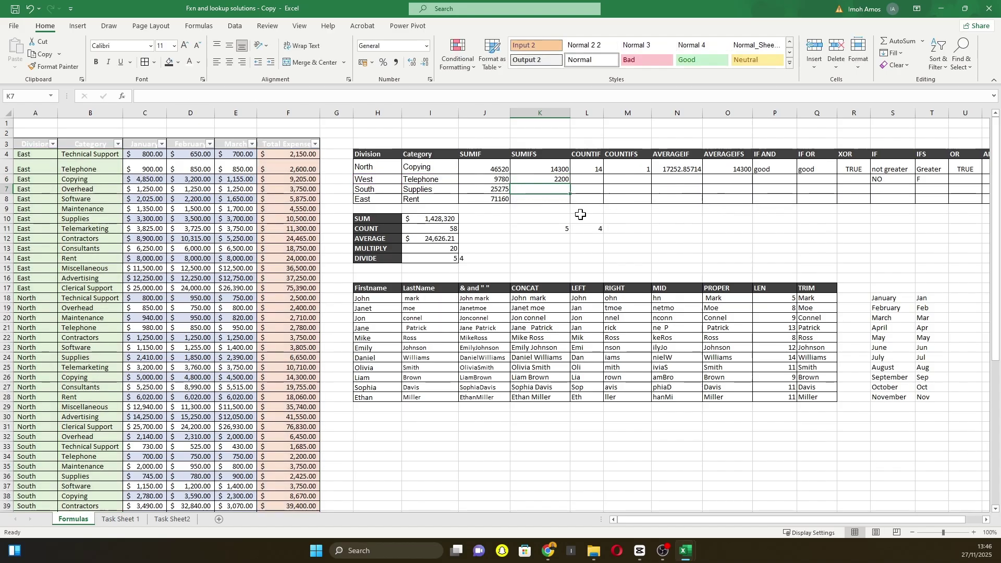
Make the sum range and the category range absolute in K6's SUMIFS formula, as $F$4:$F$61 and $B$4:$B$61.
left_click(560, 178)
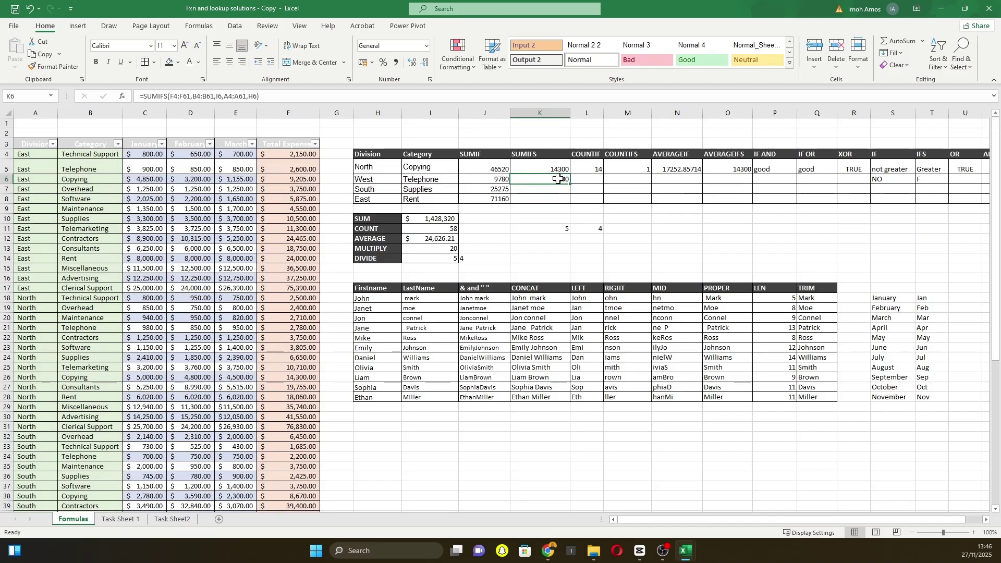
double_click(559, 179)
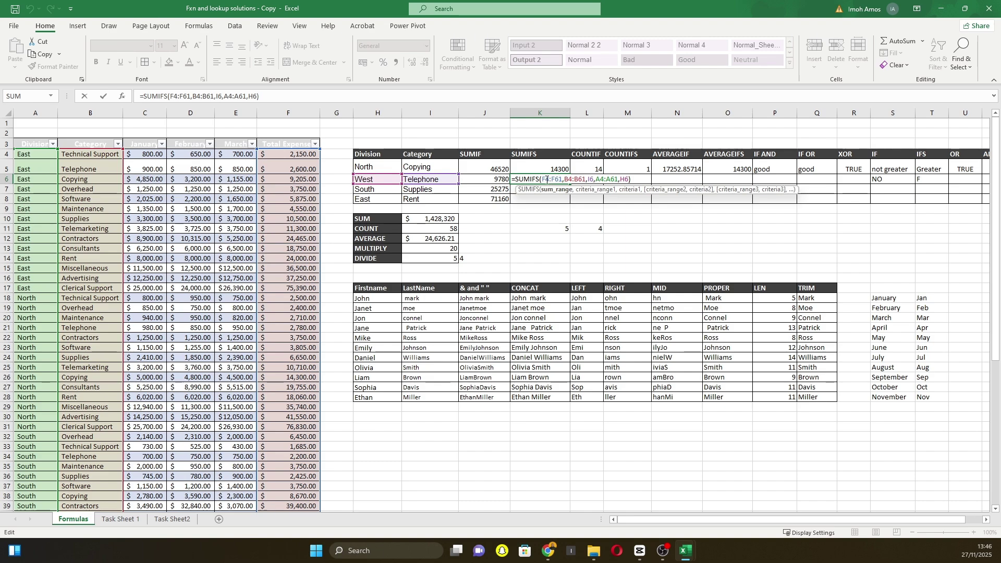
key("F4")
left_click(565, 179)
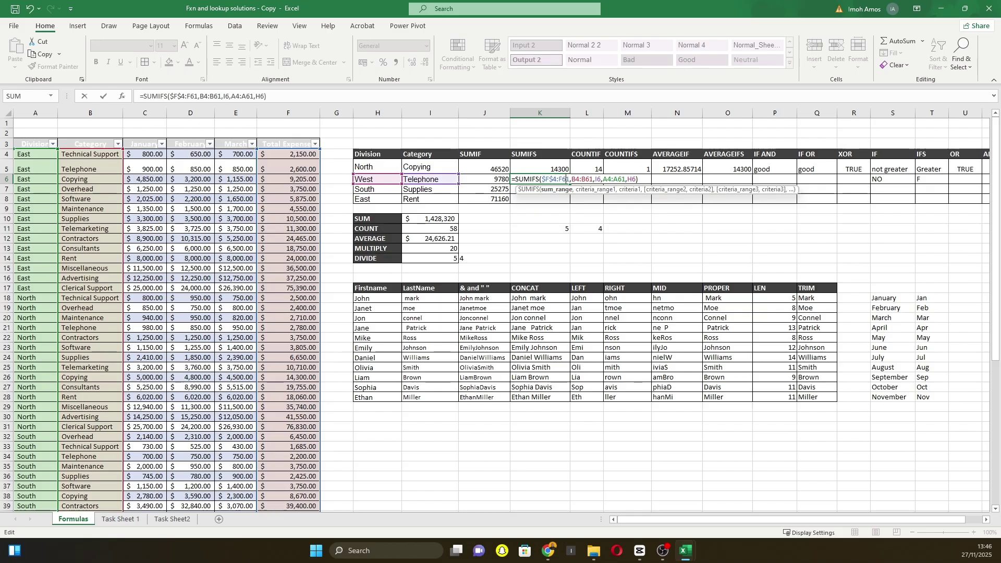
key("F4")
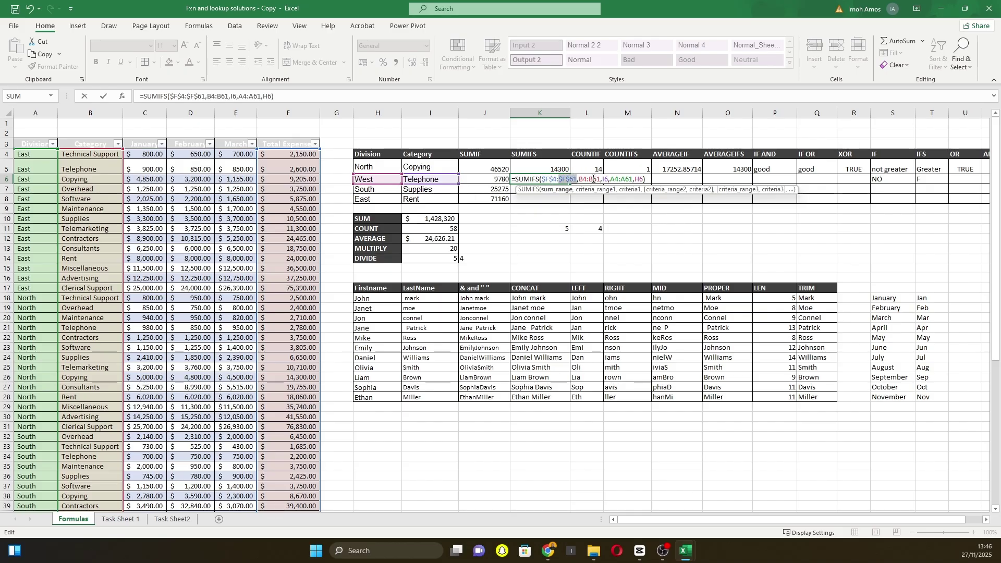
left_click(593, 179)
key("F4")
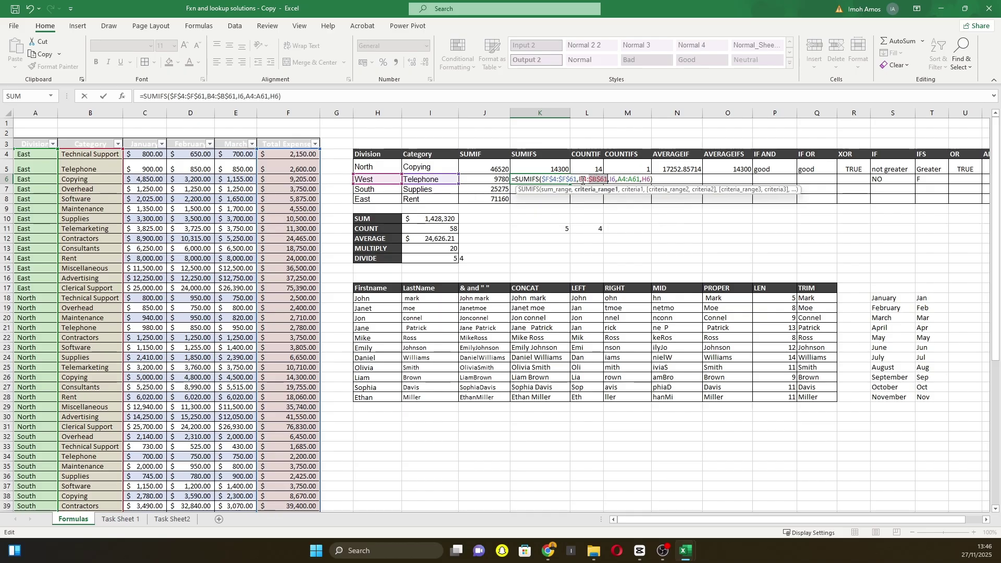
left_click(582, 180)
key("F4")
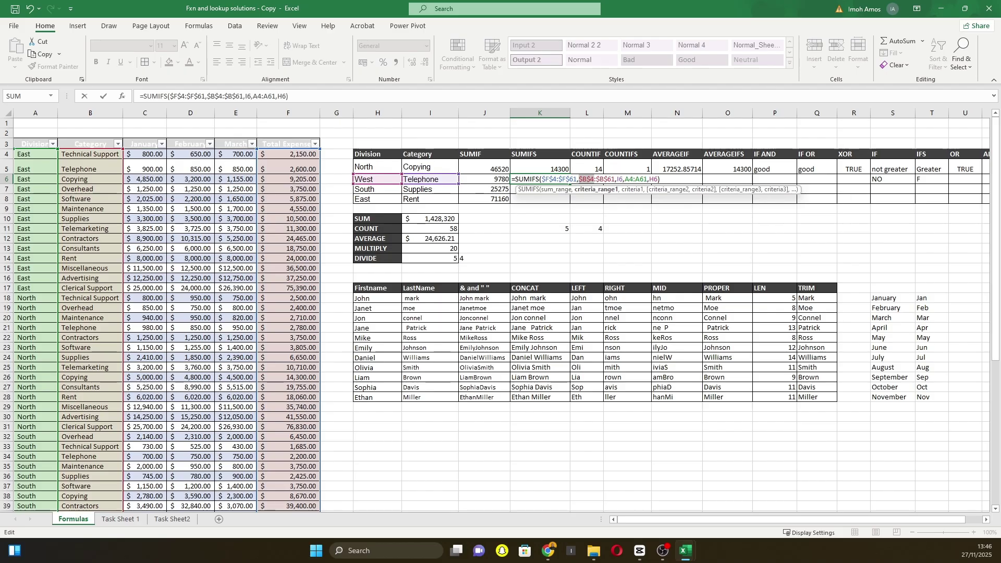
Make the division range absolute as $A$4:$A$61 in K6's SUMIFS formula, and enter the updated formula.
left_click(633, 180)
key("F4")
left_click(649, 179)
key("F4")
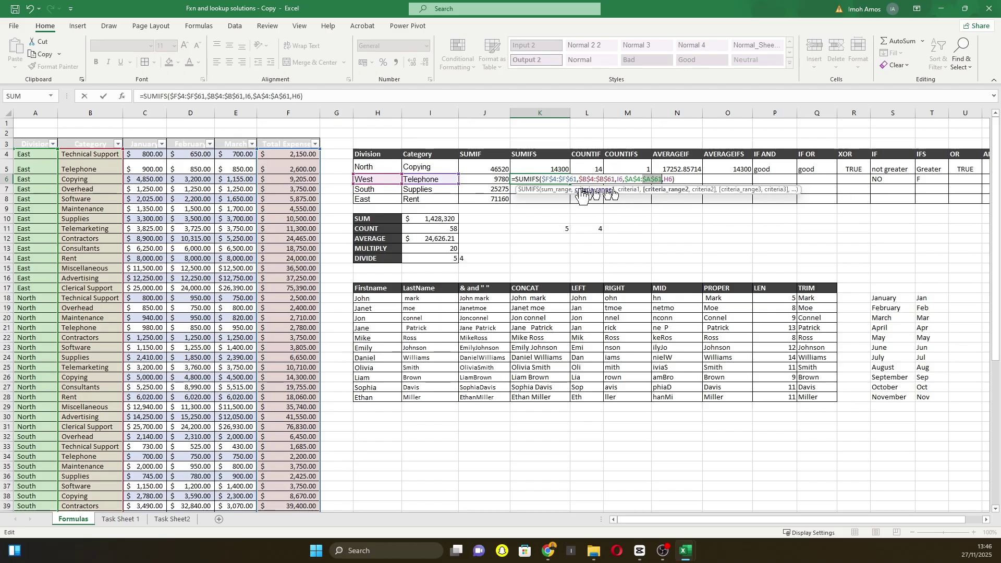
left_click(681, 182)
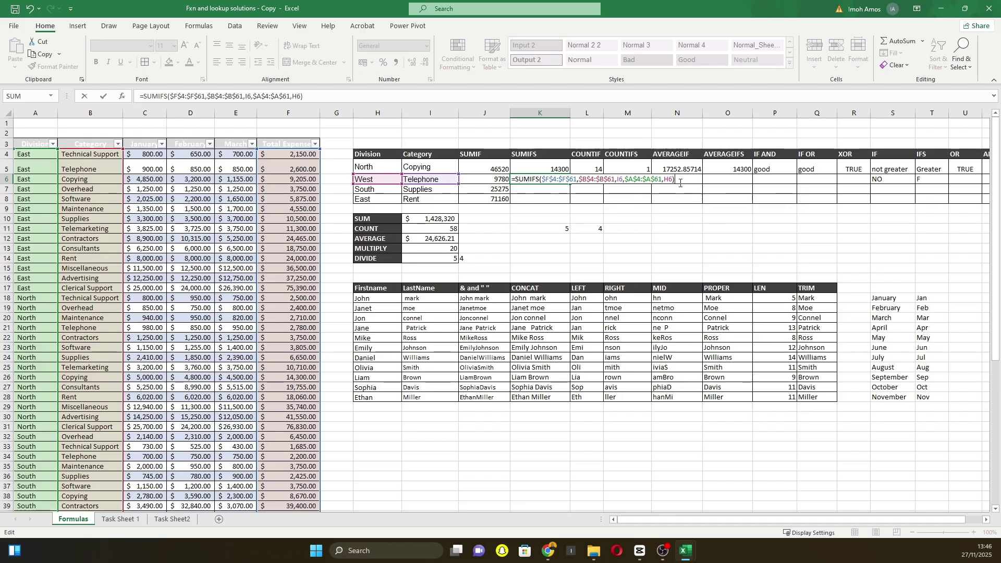
key("Return")
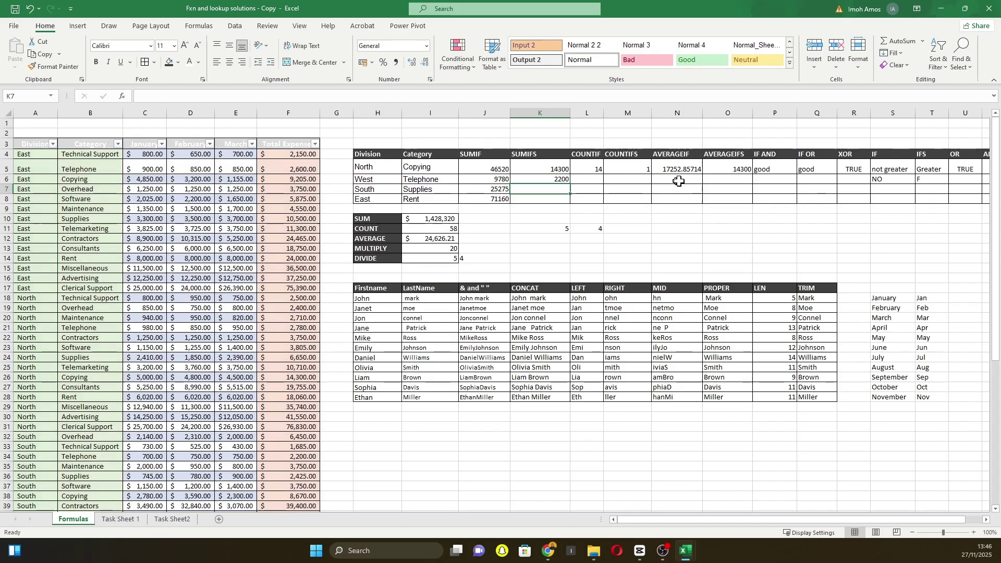
left_click(549, 178)
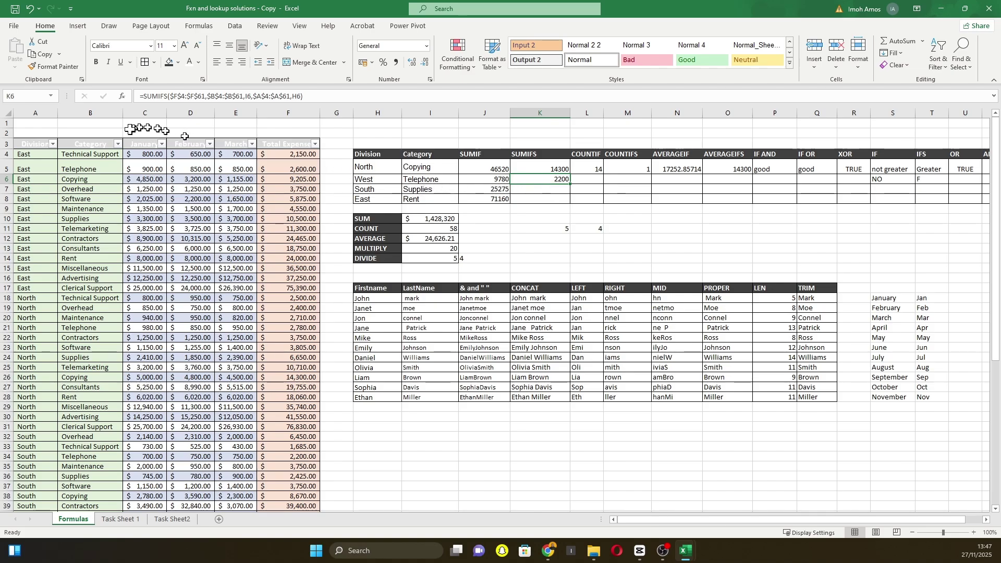
Filter the expense table's Division column to show only West.
left_click(53, 145)
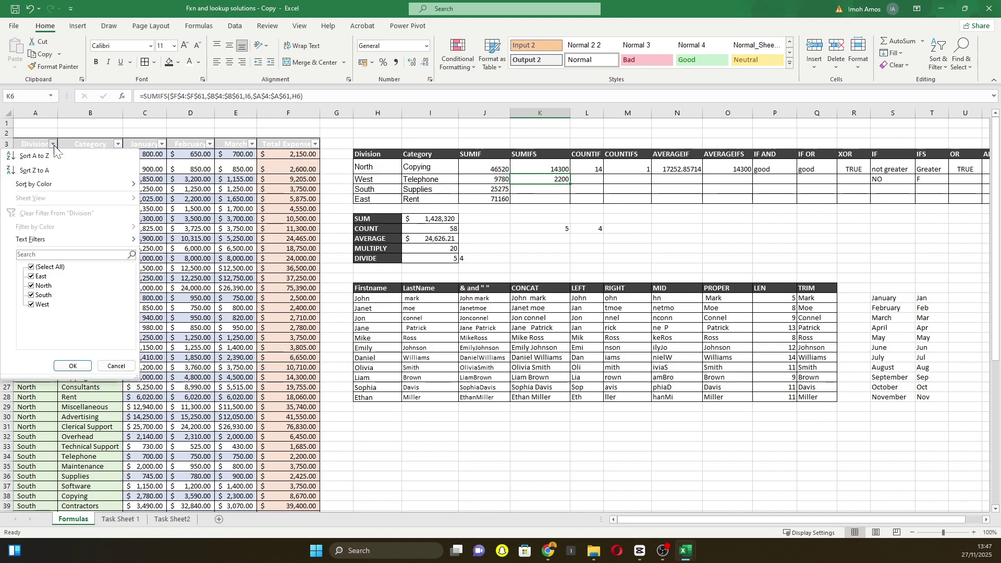
left_click(46, 267)
left_click(37, 305)
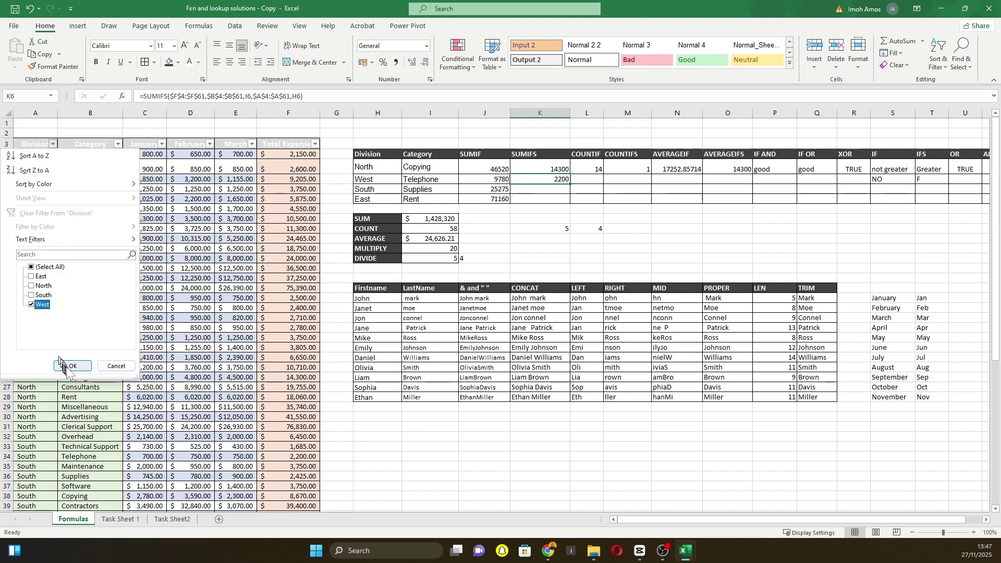
left_click(73, 366)
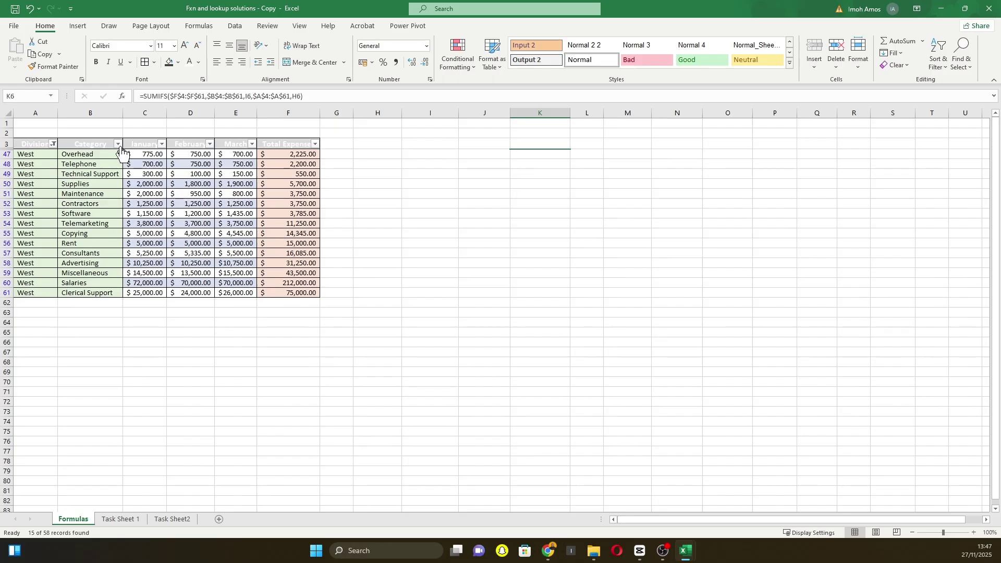
Filter the expense table's Category column to show only Telephone, for comparison with the SUMIFS result.
left_click(118, 144)
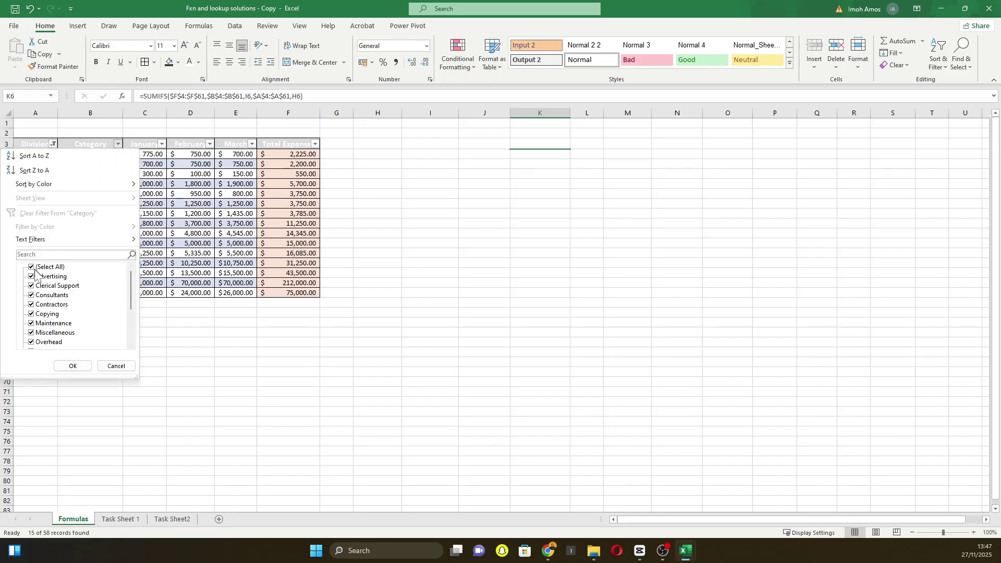
left_click(33, 268)
scroll(39, 303, "down", 3)
left_click(34, 343)
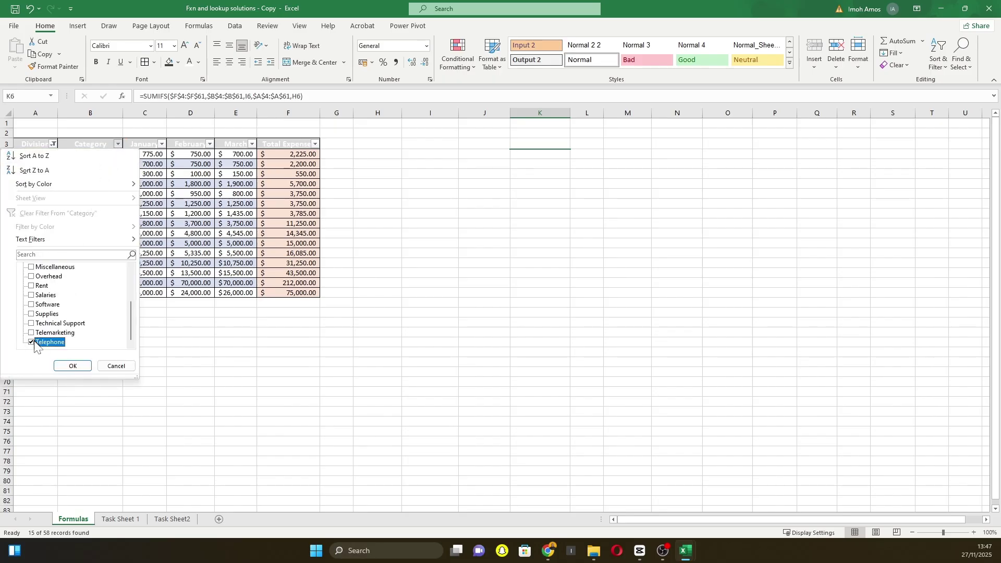
left_click(73, 365)
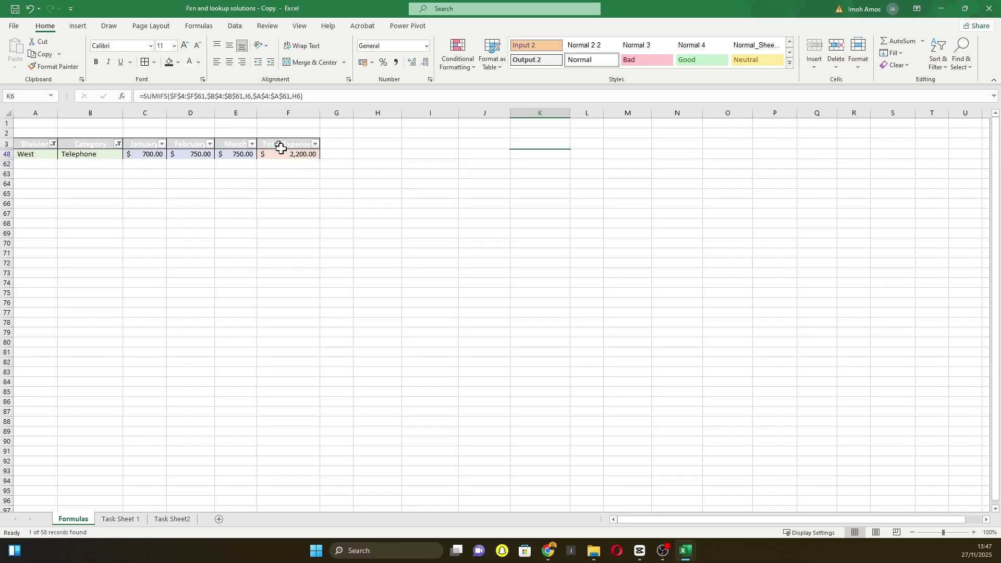
Check the filtered row's Total Expenses cell, and turn off filtering on the expense table.
left_click(297, 151)
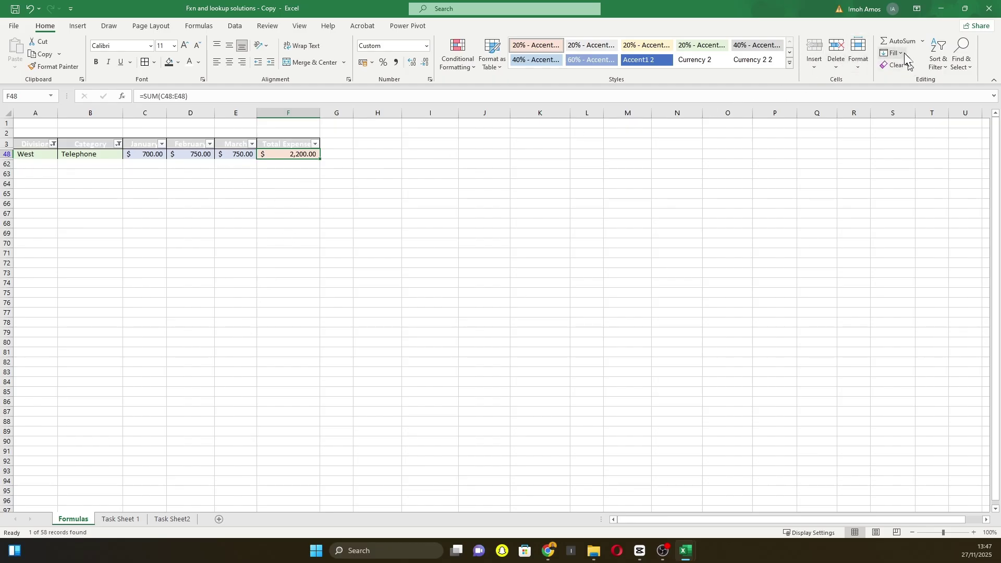
left_click(937, 62)
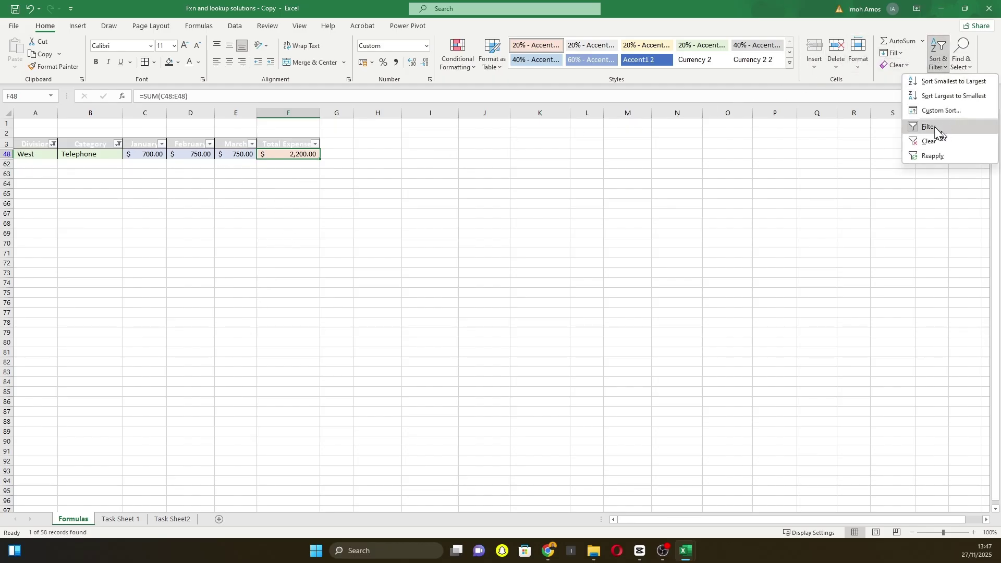
left_click(939, 129)
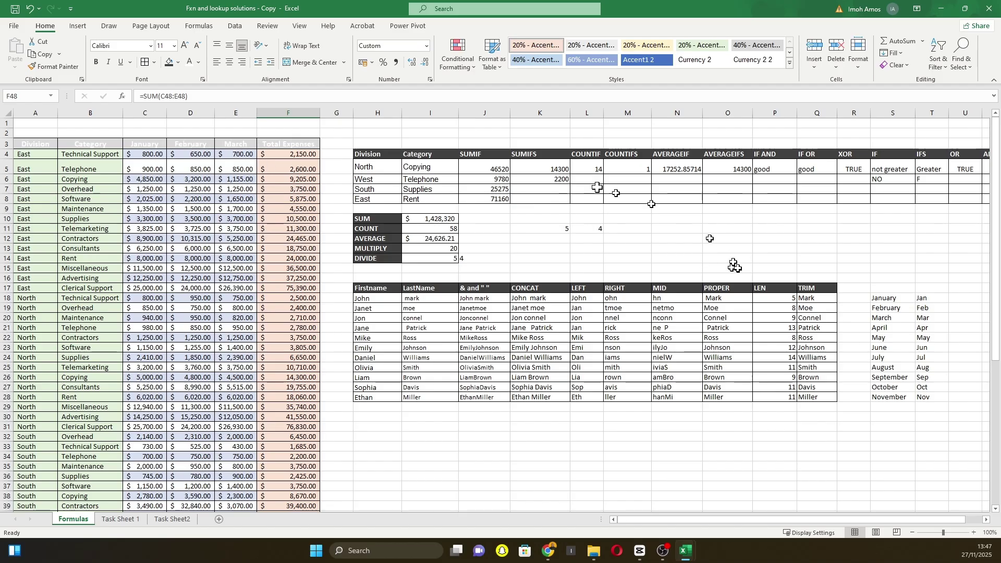
Copy the SUMIFS formula in K6 down through K8.
left_click(543, 179)
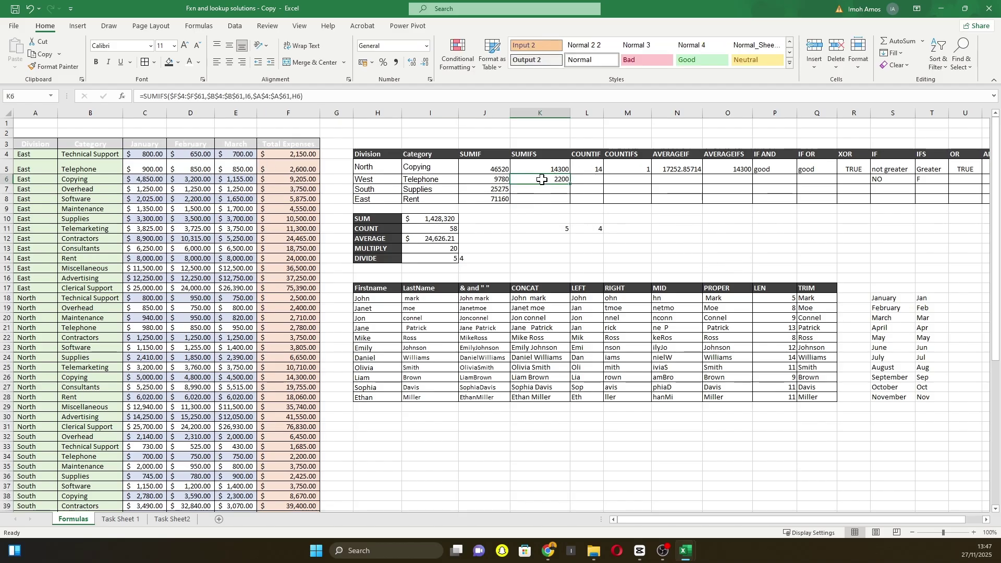
left_click(546, 170)
left_click(567, 180)
left_click_drag(570, 184, 574, 203)
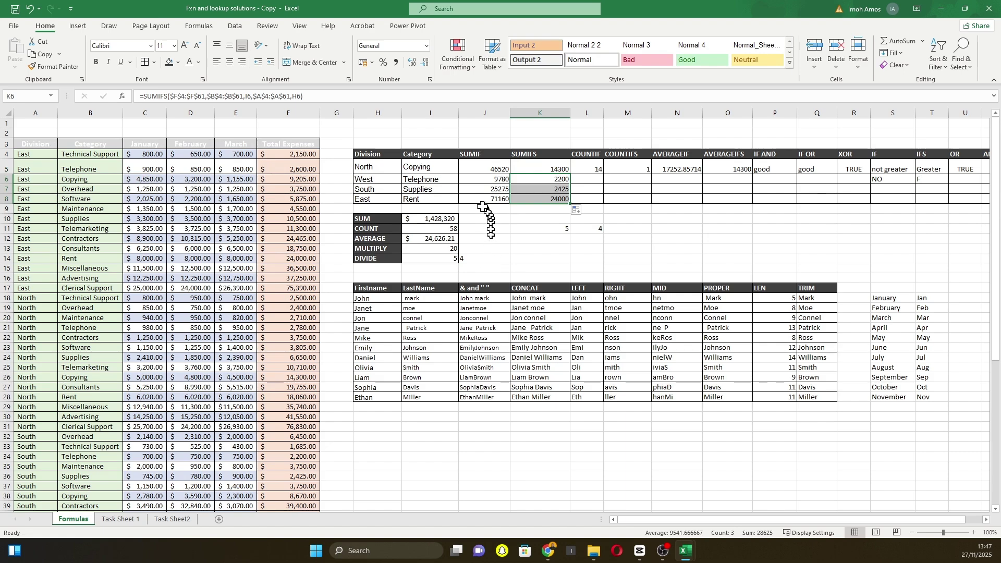
Check the SUMIFS results in K7 and K8 against their division and category criteria, South Supplies and East Rent.
left_click(377, 189)
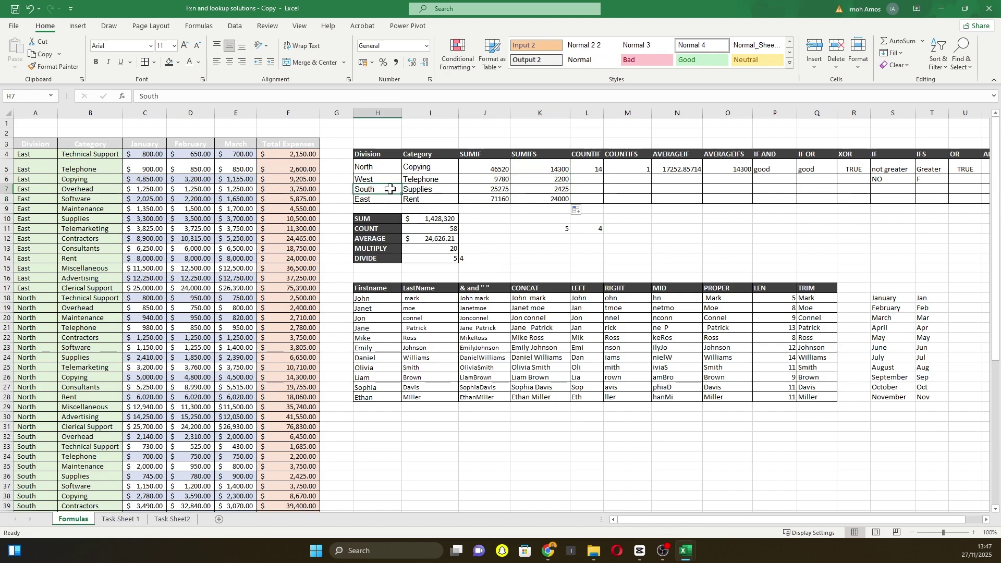
left_click(445, 186)
left_click(554, 190)
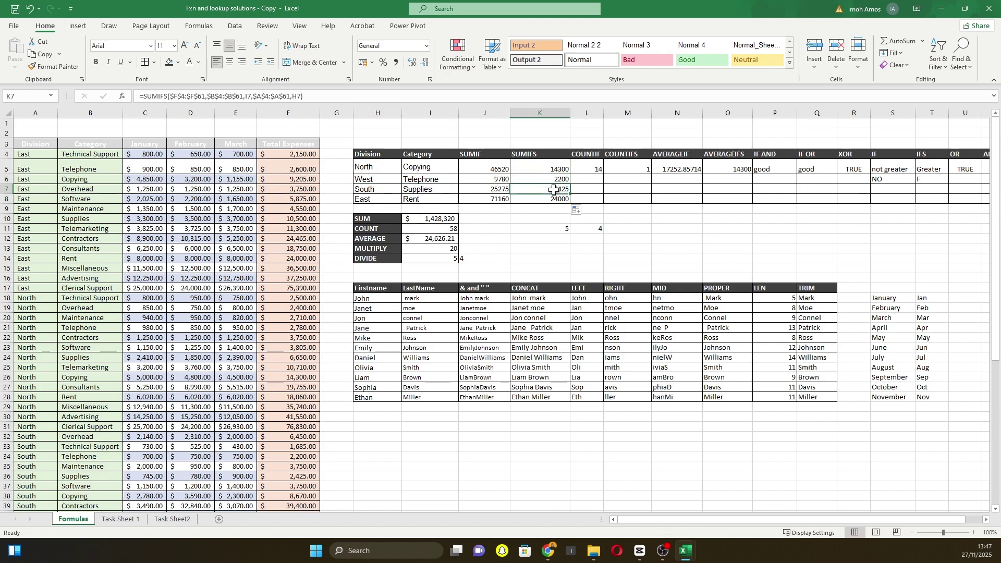
left_click(365, 199)
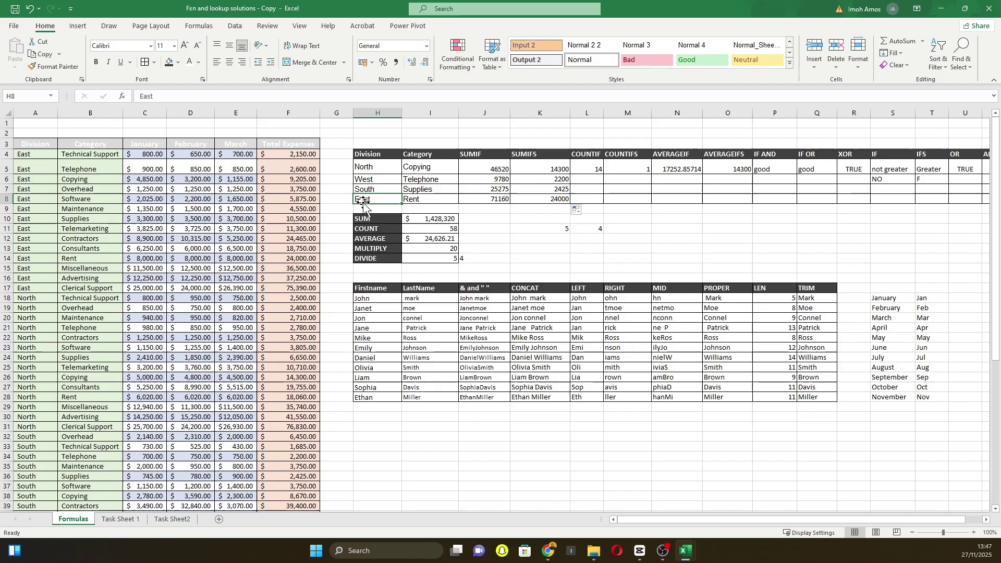
left_click(422, 202)
left_click(390, 202)
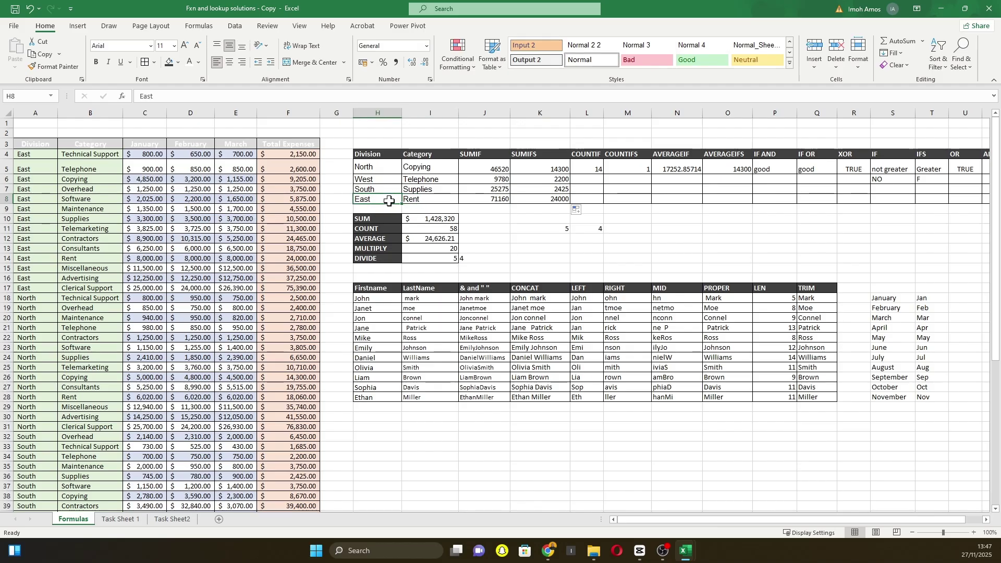
left_click(560, 199)
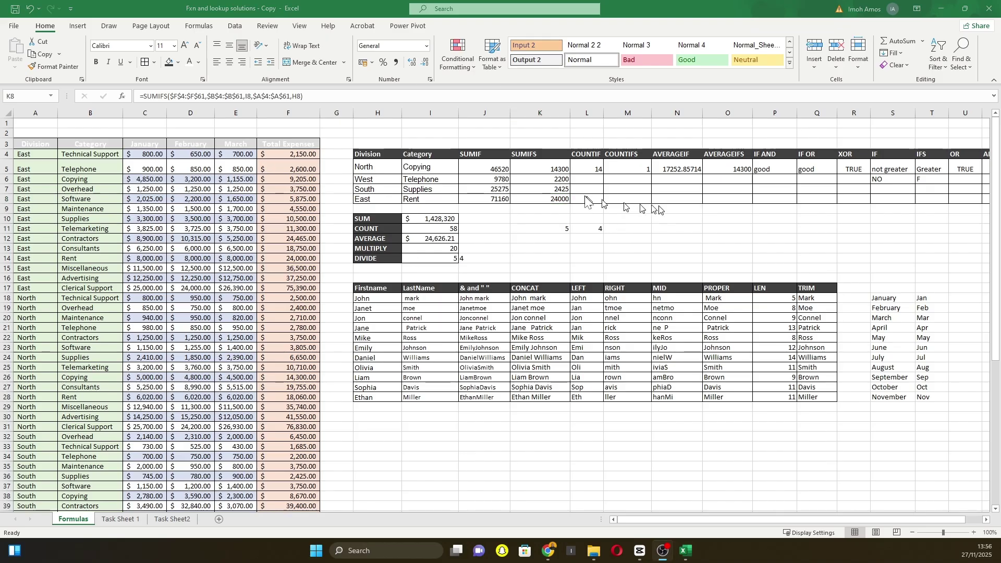
Start a COUNTIF formula in L6 with the expense table's category cells as the absolute range $B$4:$B$61.
left_click(591, 166)
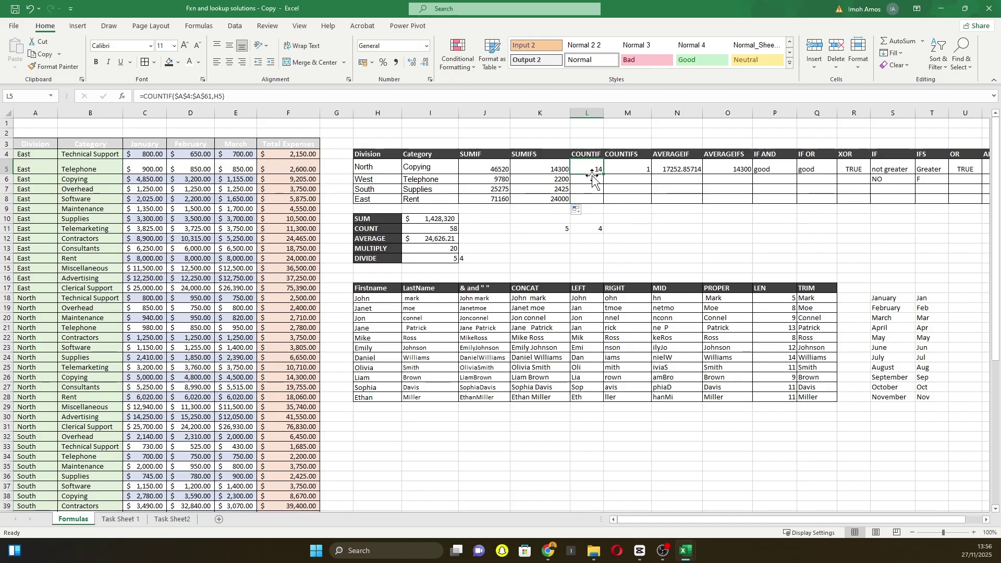
left_click(587, 181)
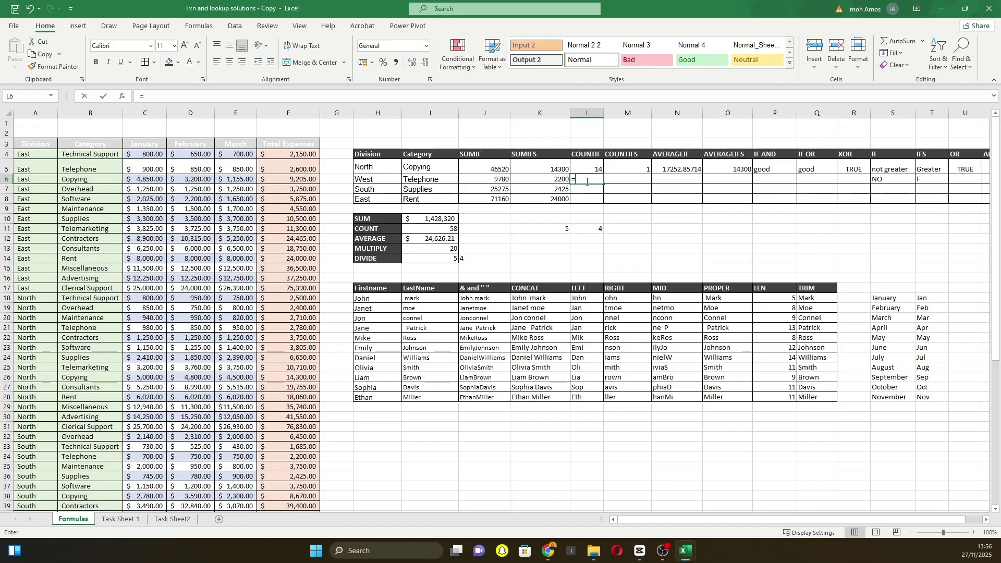
type("=cou")
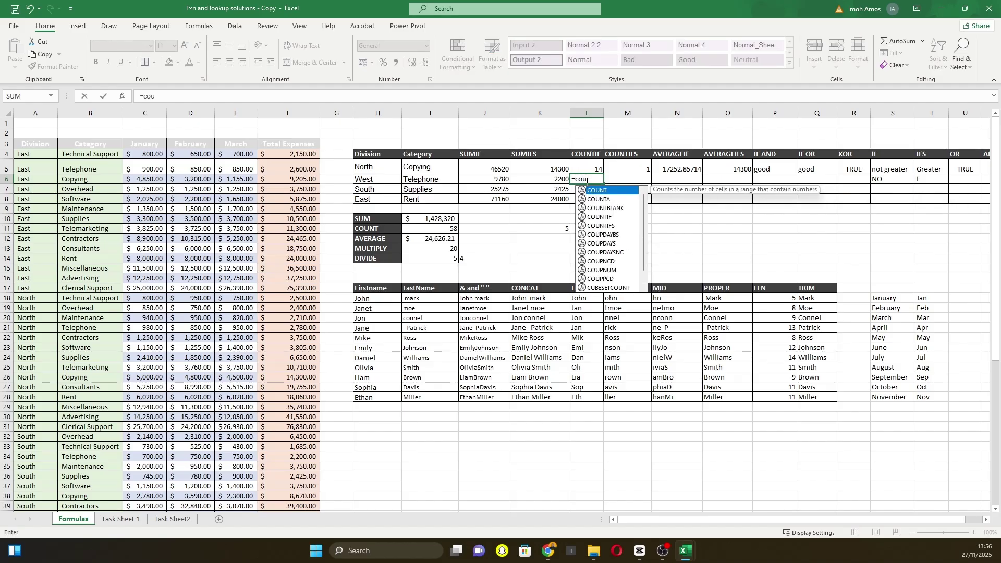
left_click(610, 218)
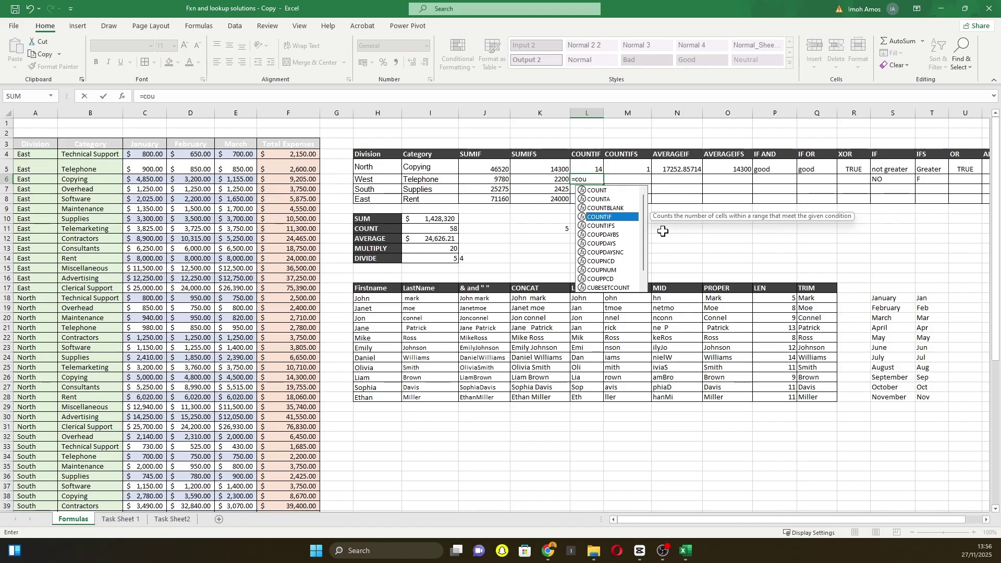
double_click(620, 218)
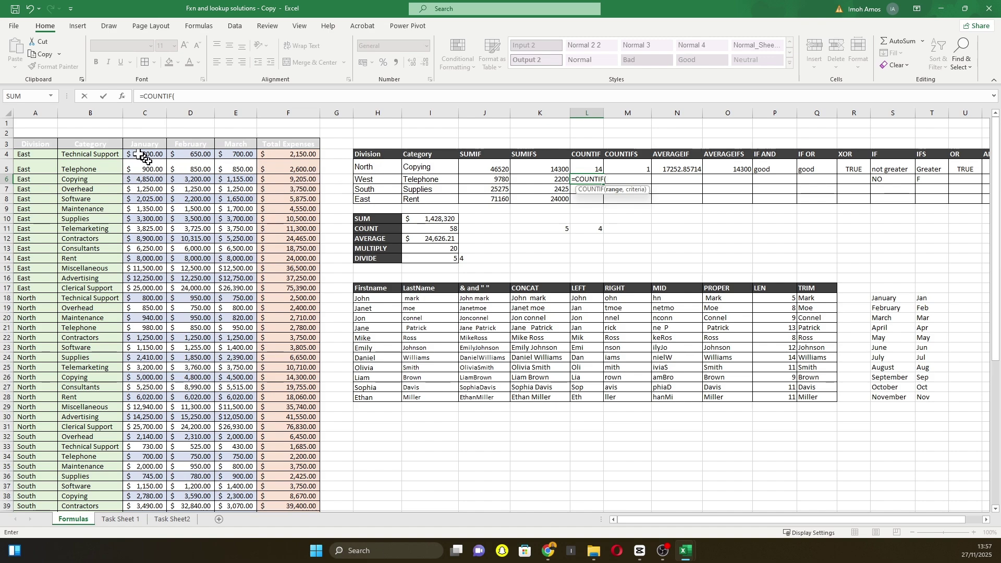
left_click(87, 151)
key("ctrl+shift+Down")
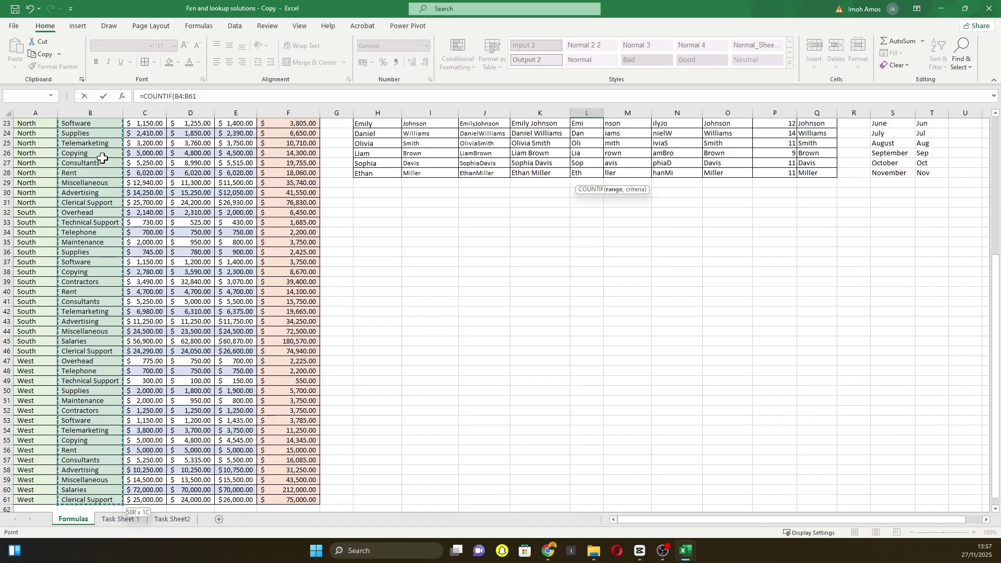
scroll(365, 219, "up", 7)
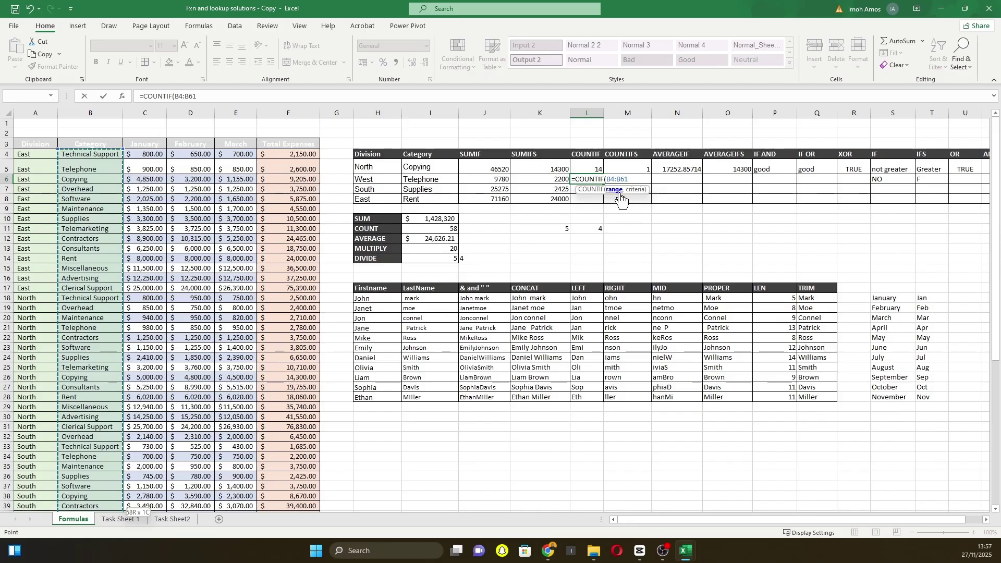
key("F4")
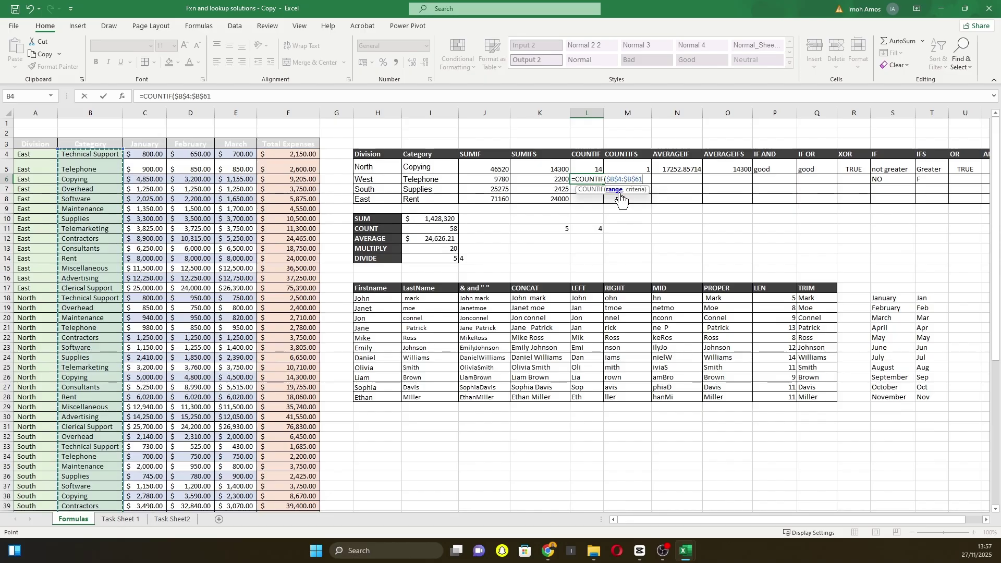
Use I6, the Telephone category, as the COUNTIF criterion in L6 and enter the formula.
type(",")
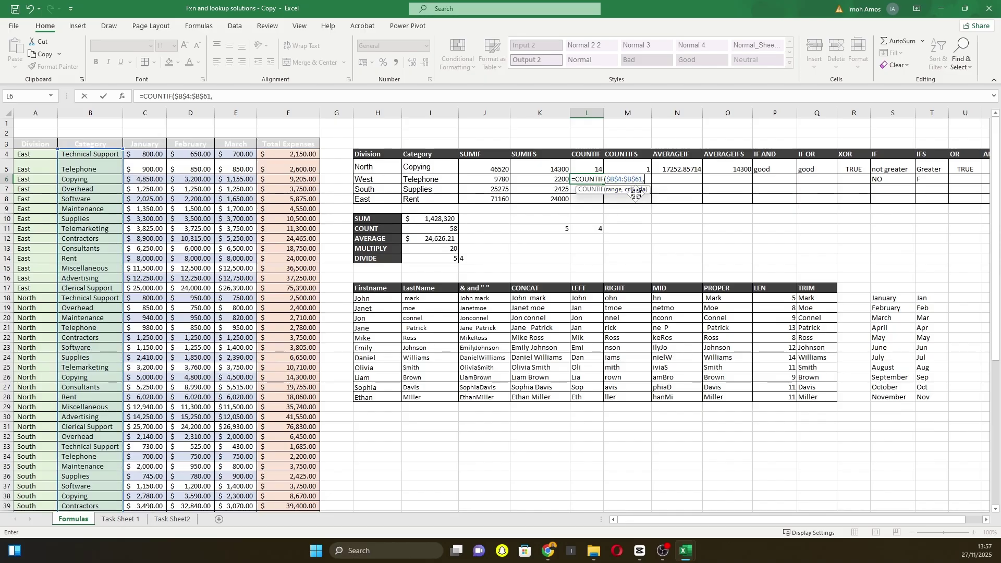
left_click(427, 181)
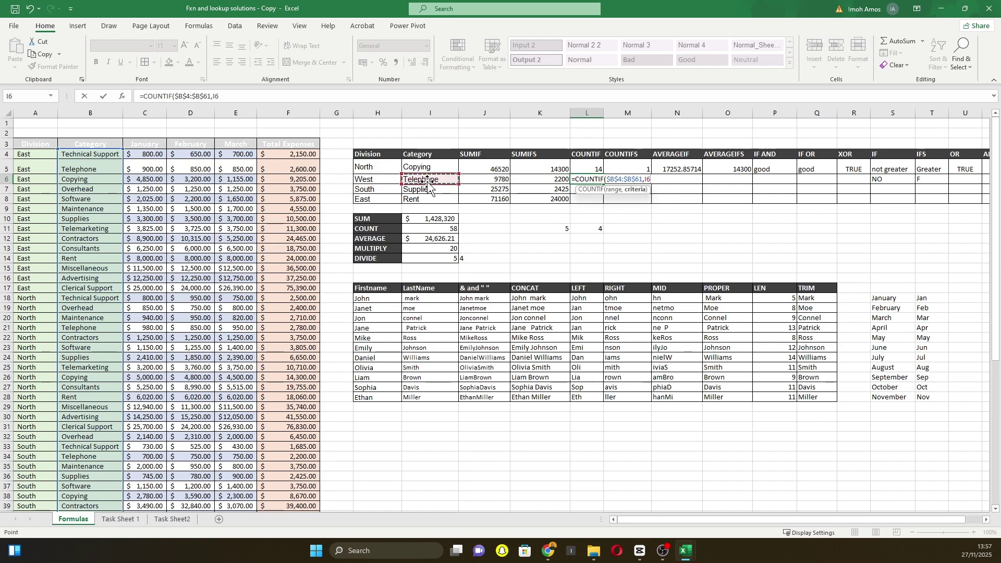
key("Return")
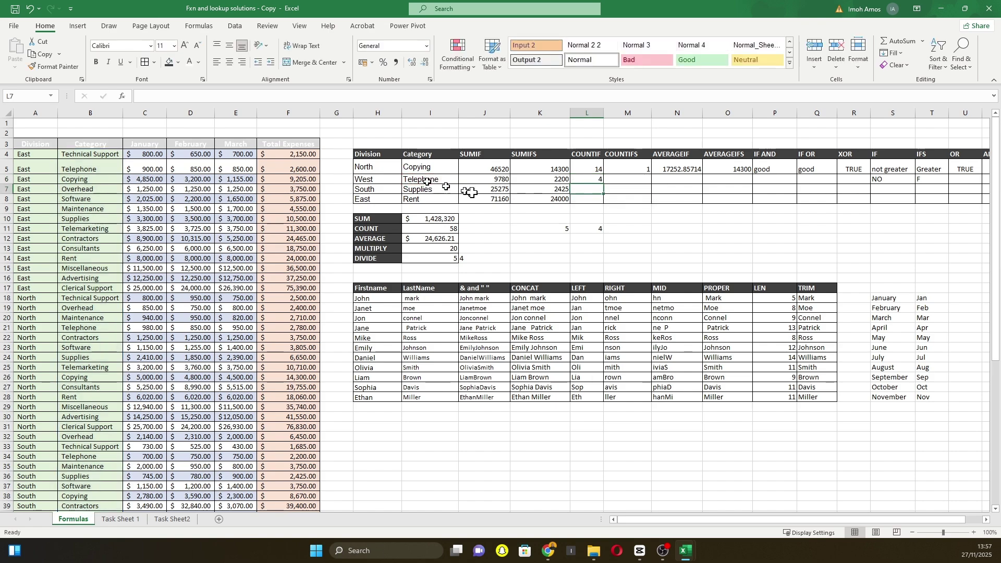
Turn on filtering for the expense table's header row, A3:F3.
left_click(590, 181)
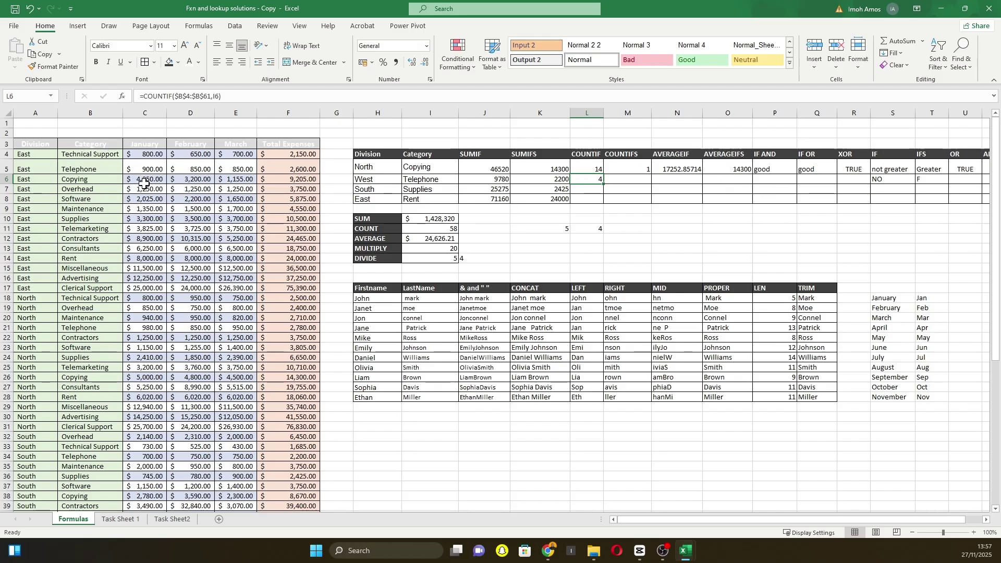
left_click_drag(36, 146, 299, 143)
key("ctrl+shift+l")
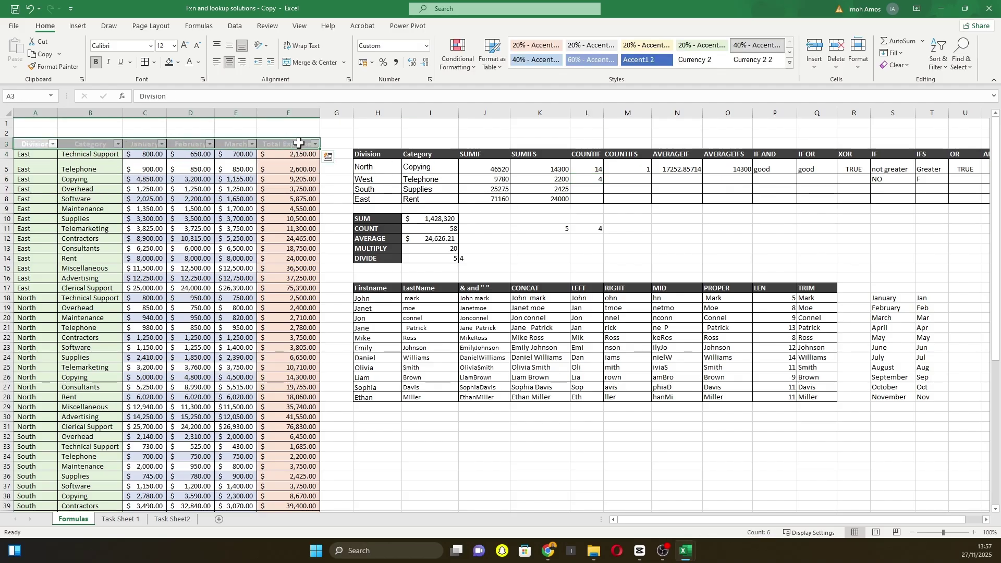
Filter the Category column to only Telephone to compare its rows with the COUNTIF result, and clear the category filter.
left_click(119, 145)
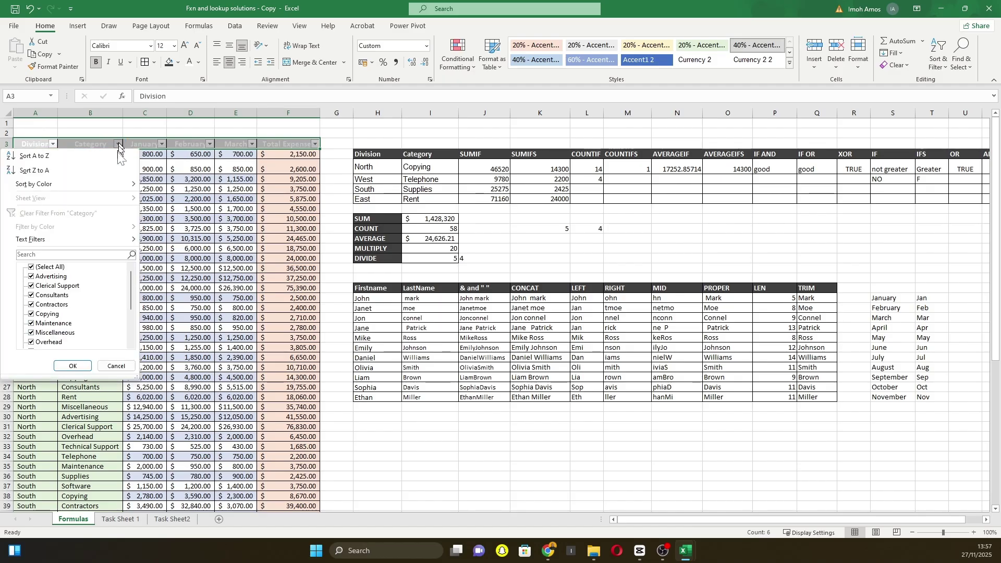
left_click(30, 268)
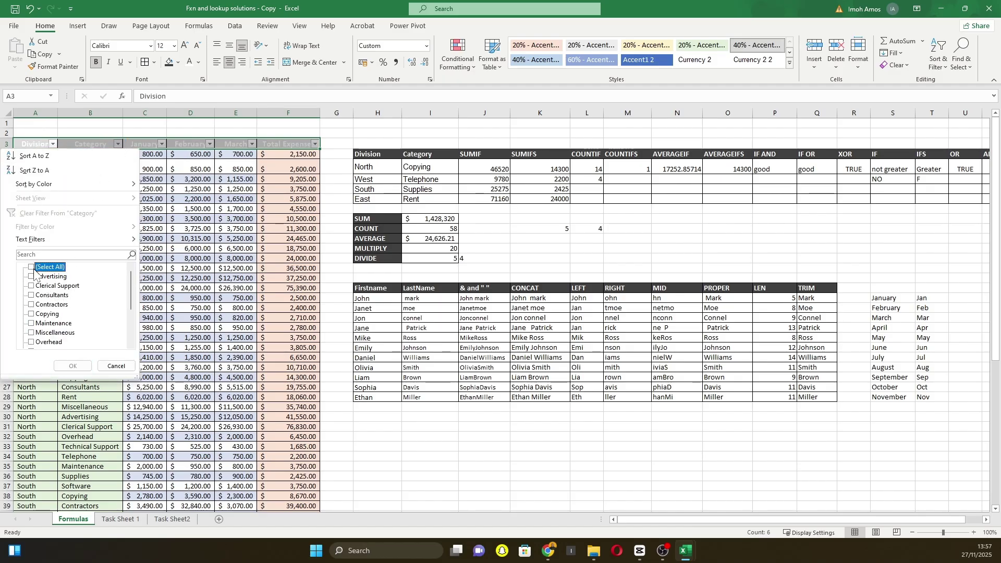
left_click(34, 255)
type("te")
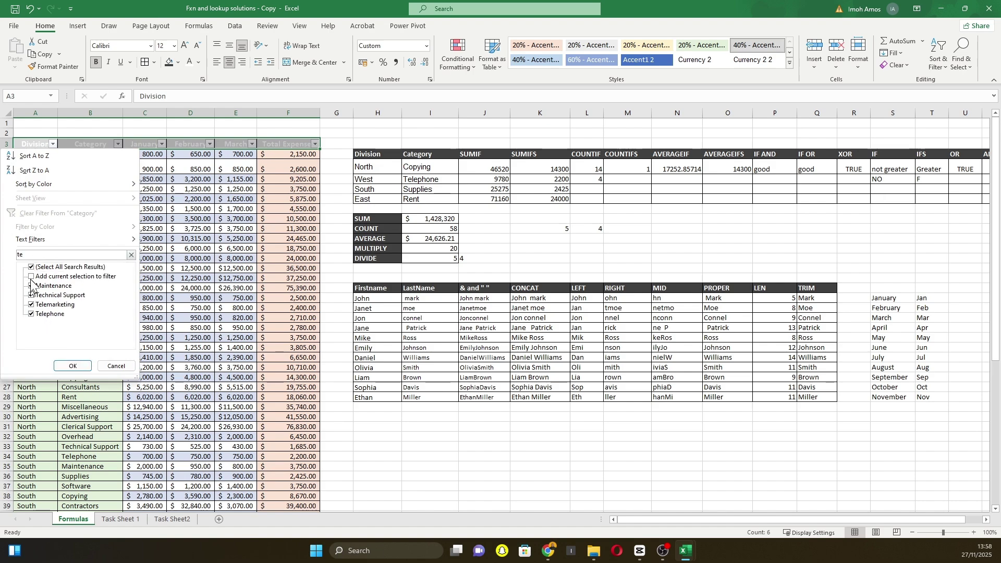
left_click(31, 268)
left_click(31, 313)
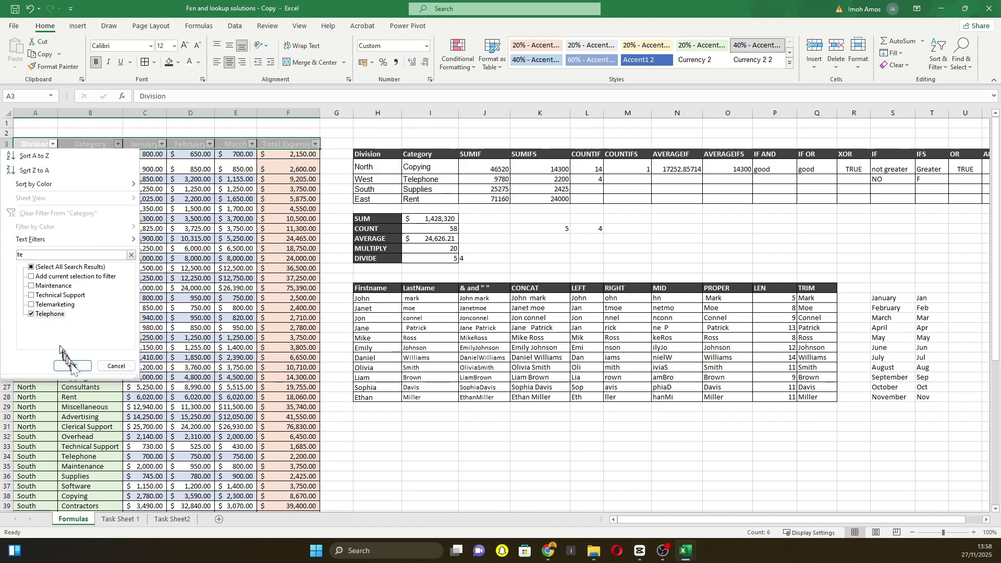
left_click(76, 366)
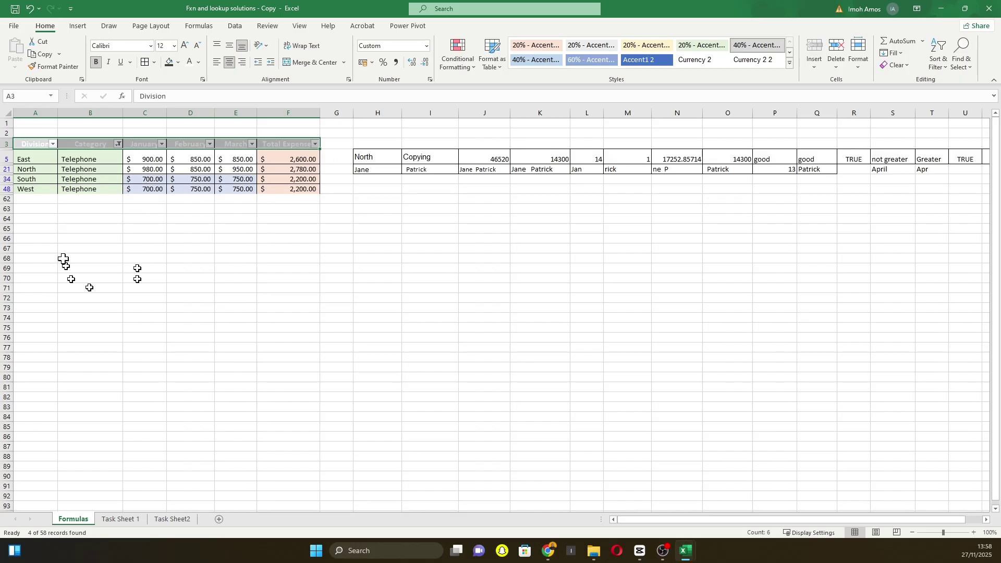
left_click(119, 144)
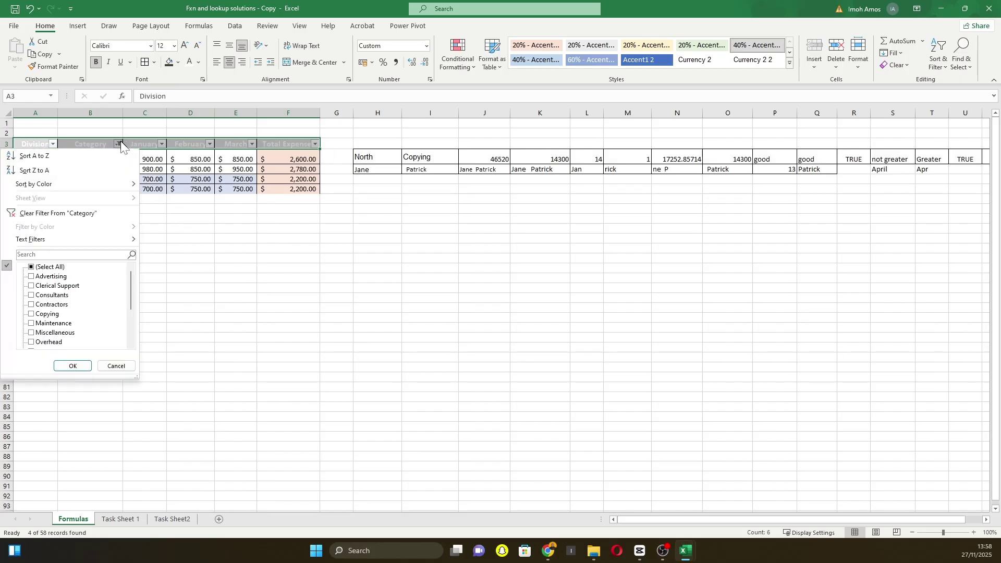
left_click(40, 215)
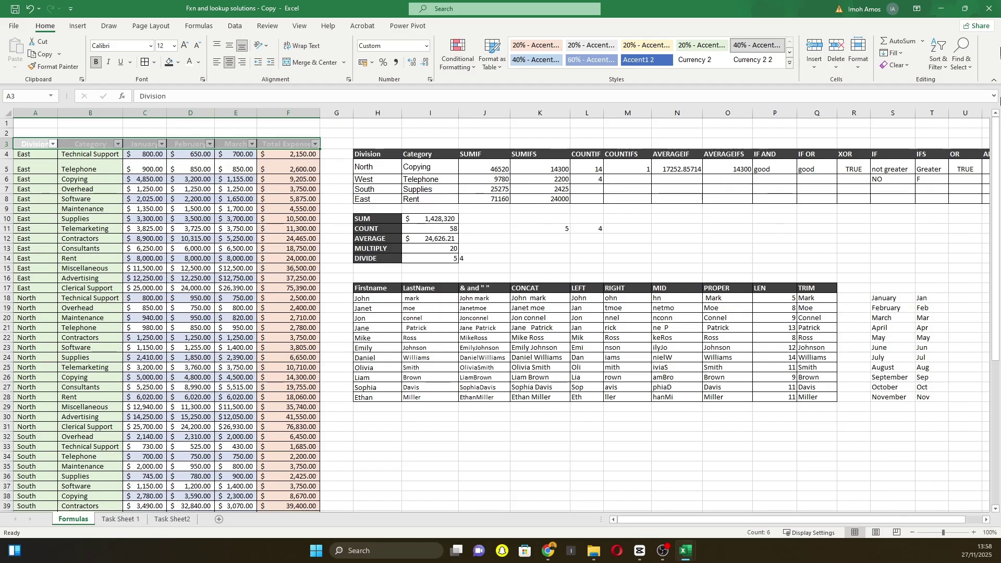
Copy the COUNTIF formula in L6 down through L8 and check the copied formulas in L7 and L8.
left_click(601, 180)
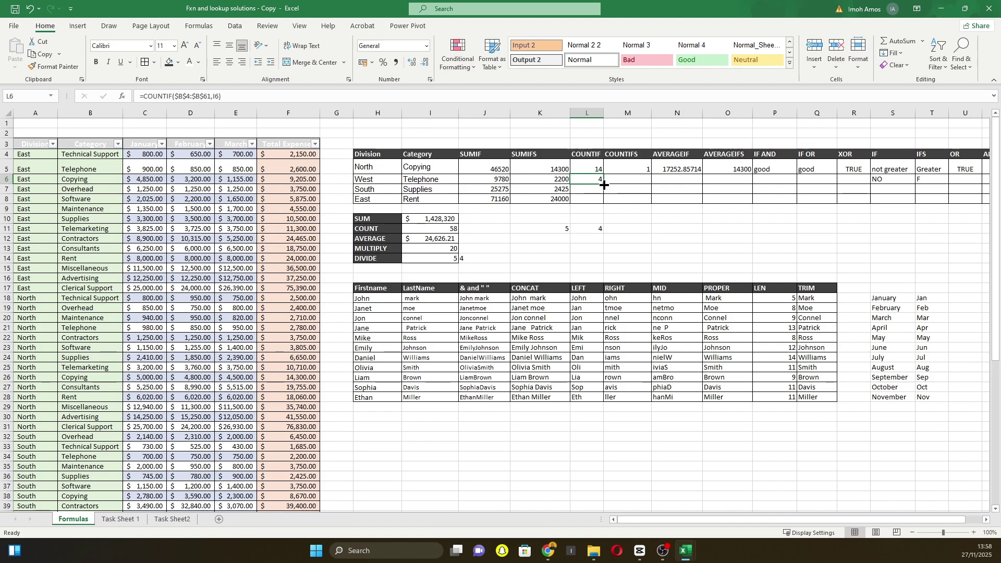
left_click_drag(605, 185, 603, 203)
left_click(589, 193)
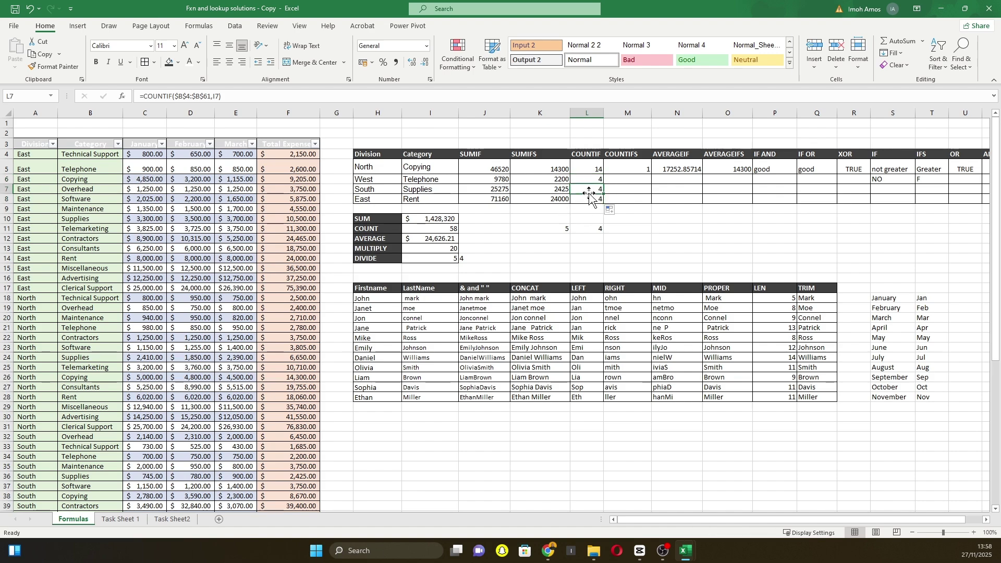
left_click(593, 200)
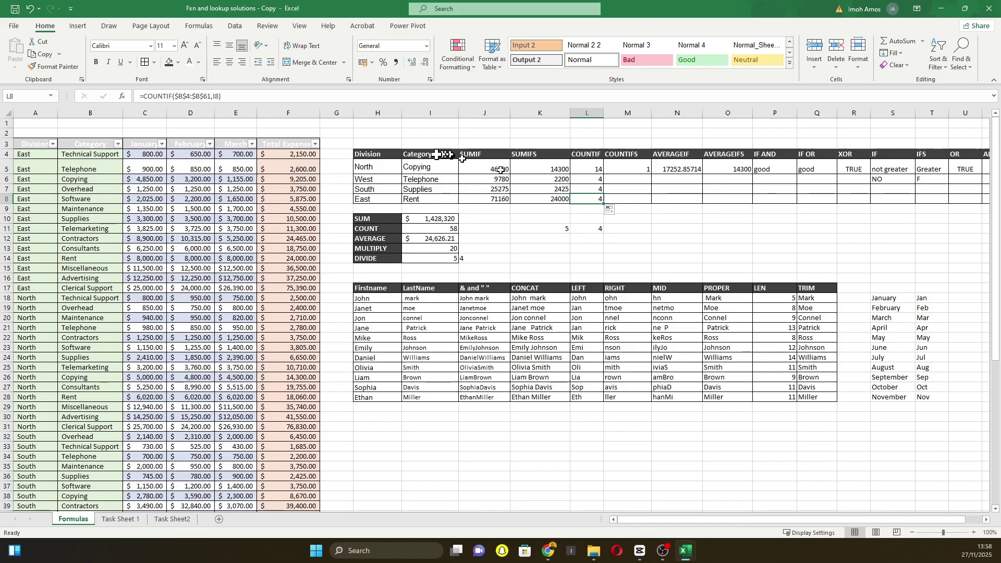
Compare the COUNTIF formula in L5, which counts by division, with the category-based one in L6.
left_click(585, 170)
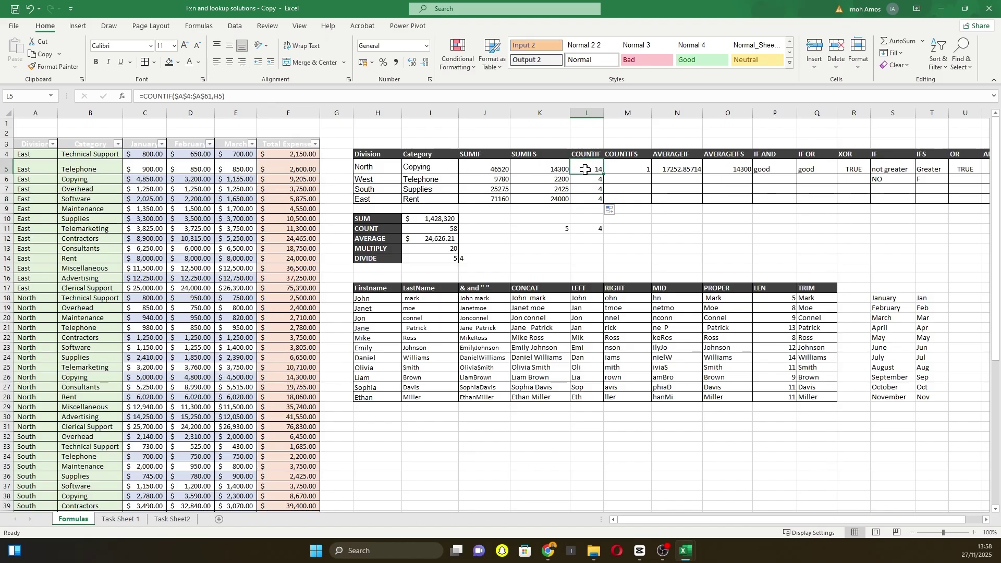
key("Up")
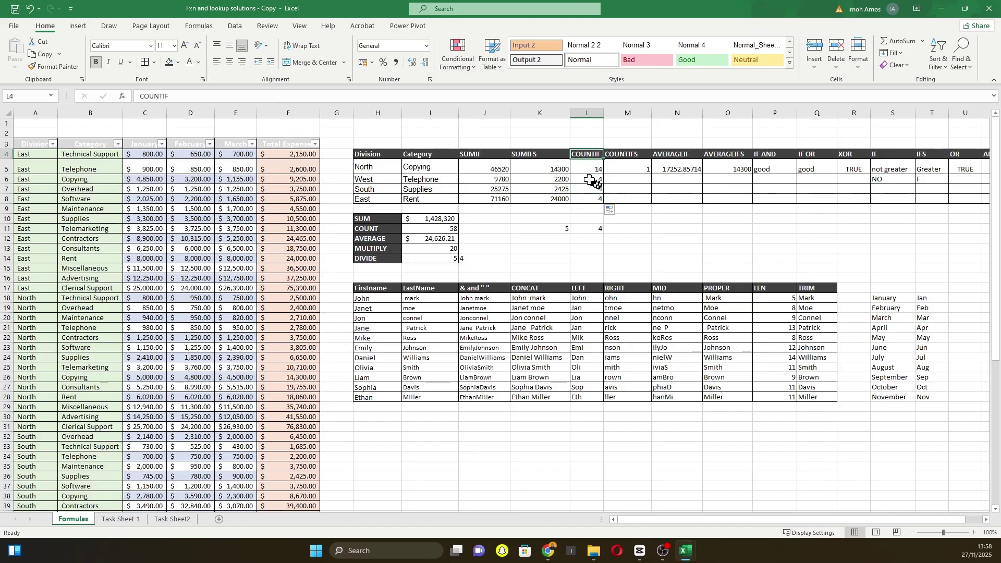
double_click(593, 180)
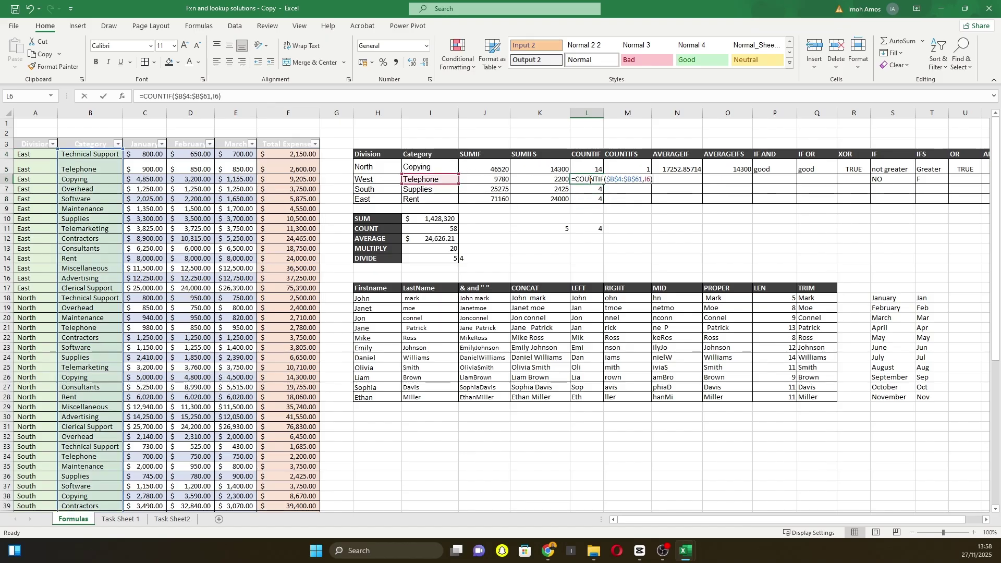
left_click(589, 209)
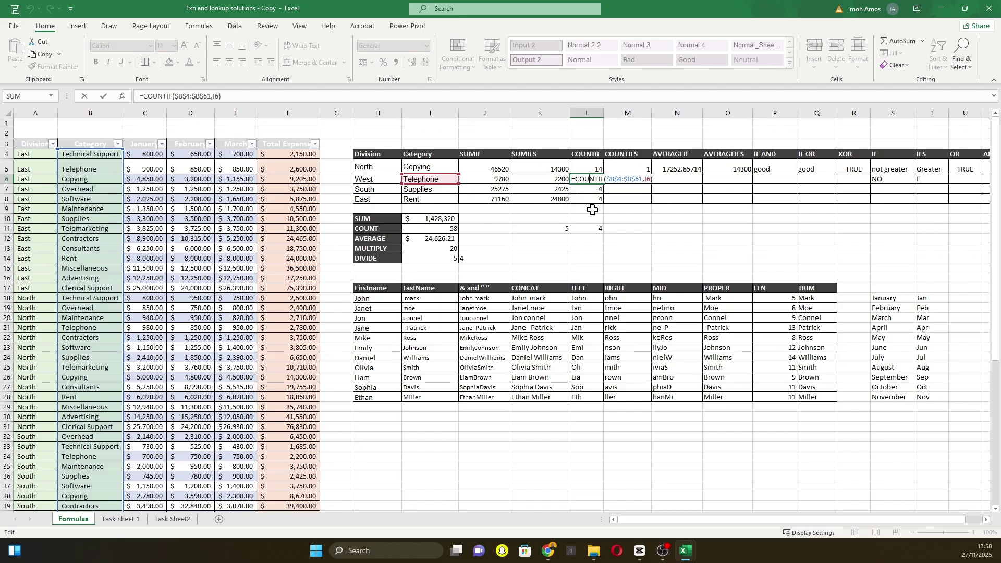
left_click(593, 169)
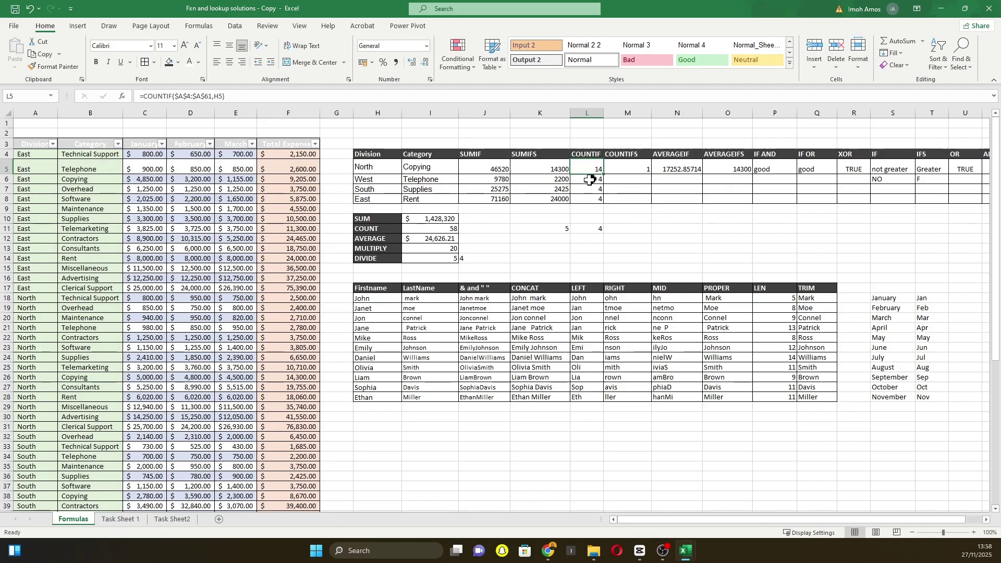
Filter the Category column to only Copying to check its rows, and restore all categories.
left_click(119, 144)
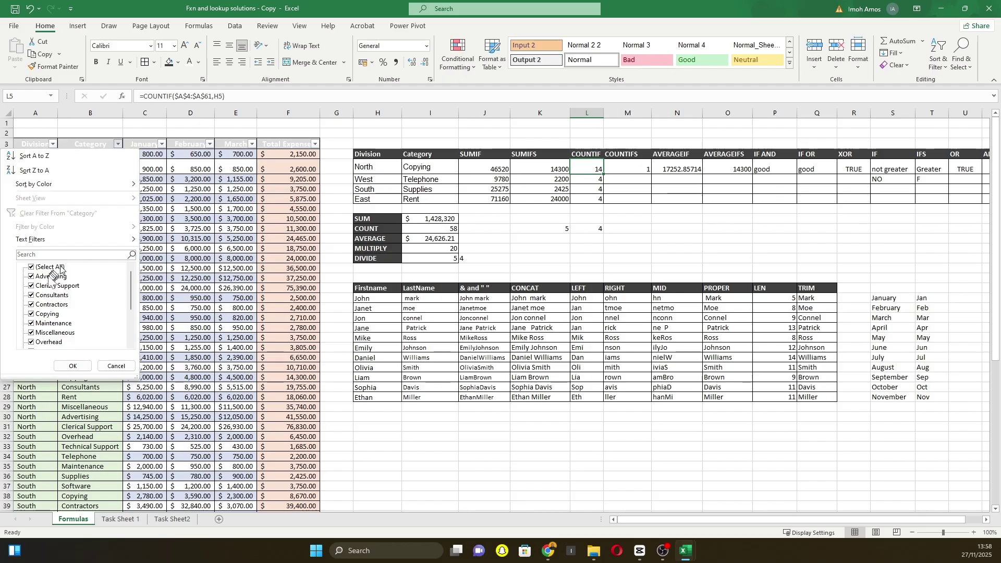
left_click(32, 268)
scroll(39, 308, "down", 3)
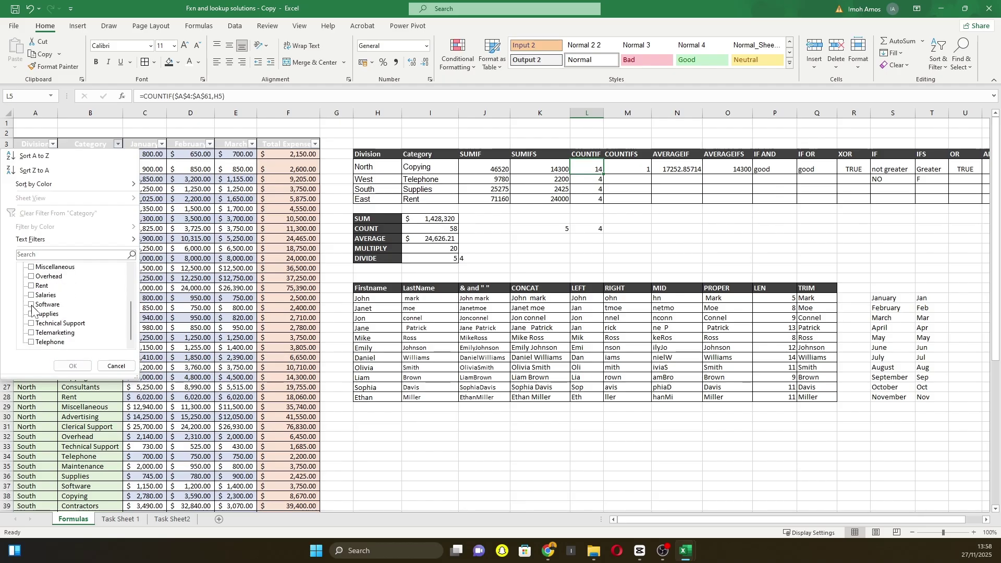
scroll(34, 304, "up", 3)
left_click(32, 314)
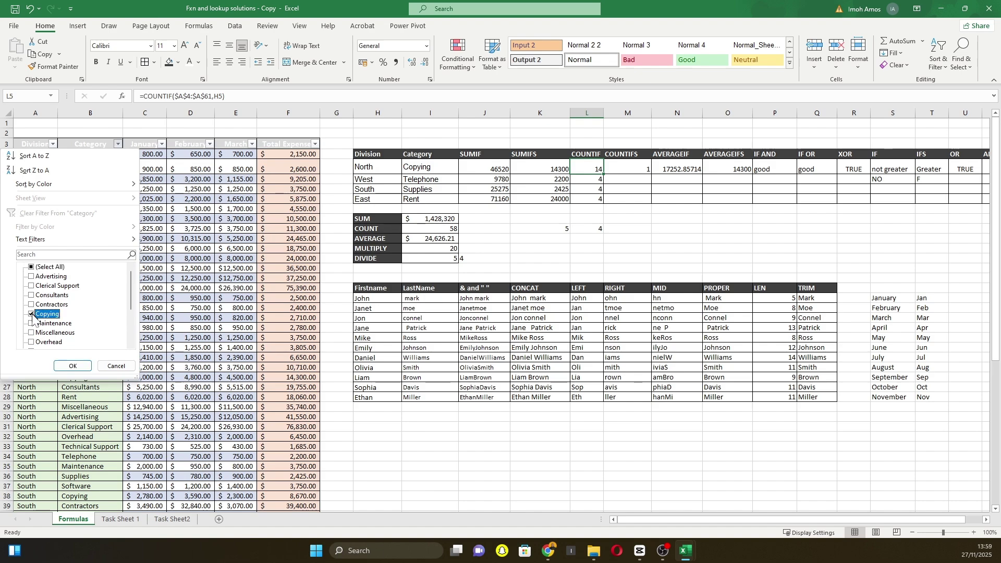
left_click(72, 367)
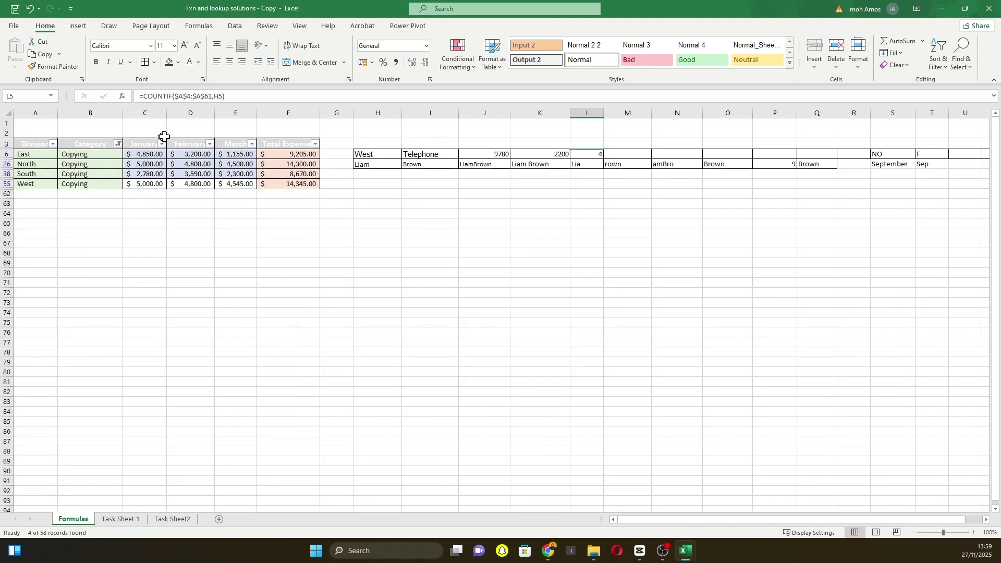
left_click(119, 145)
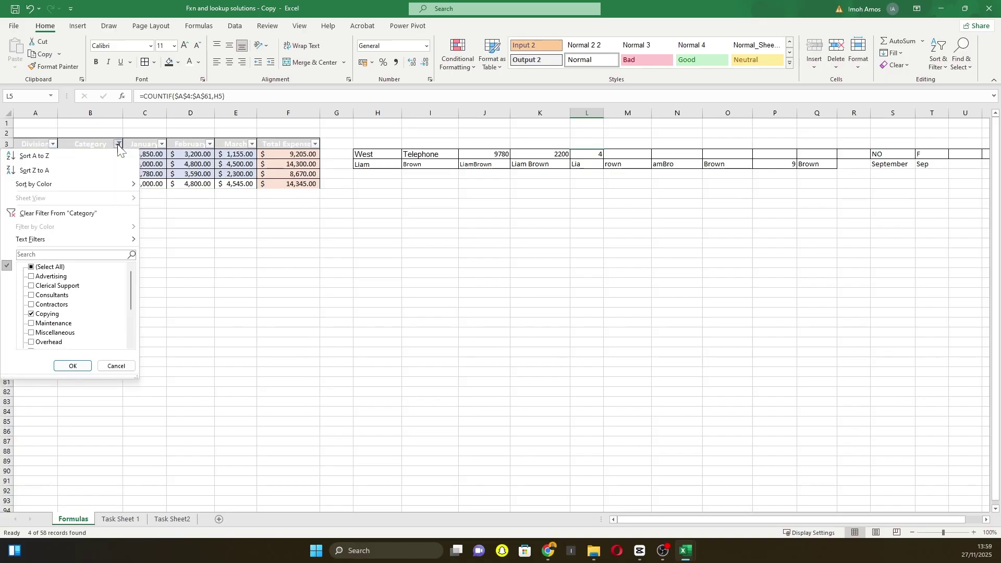
left_click(32, 267)
left_click(72, 366)
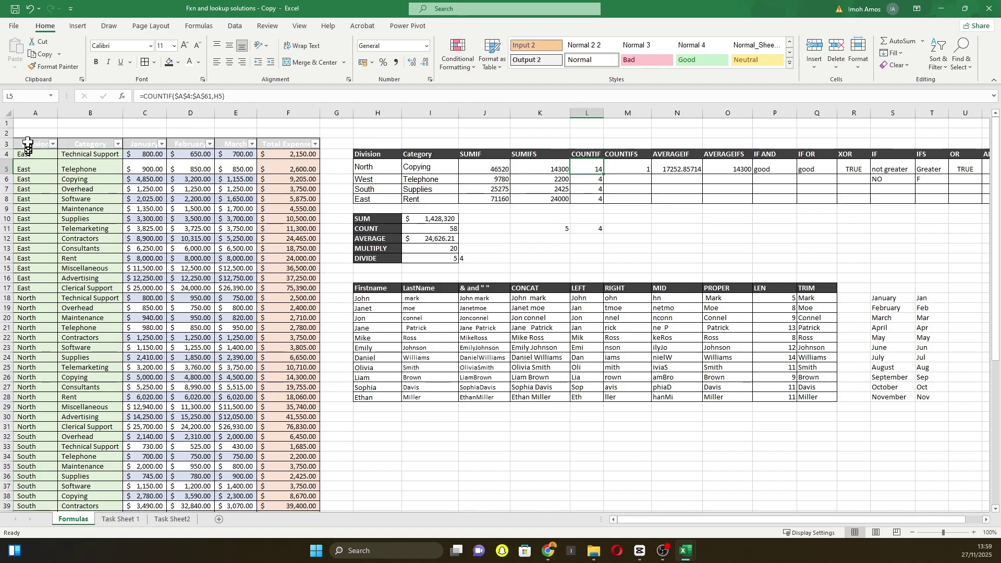
Filter the Division column to only North and select the filtered division cells A18:A31 to compare their count with the COUNTIF in L5.
double_click(598, 168)
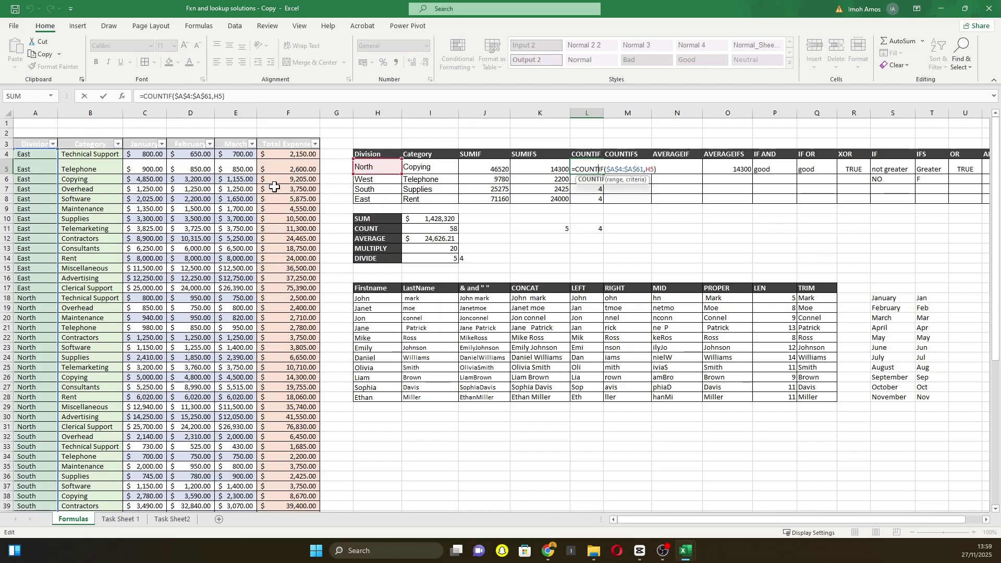
key("Escape")
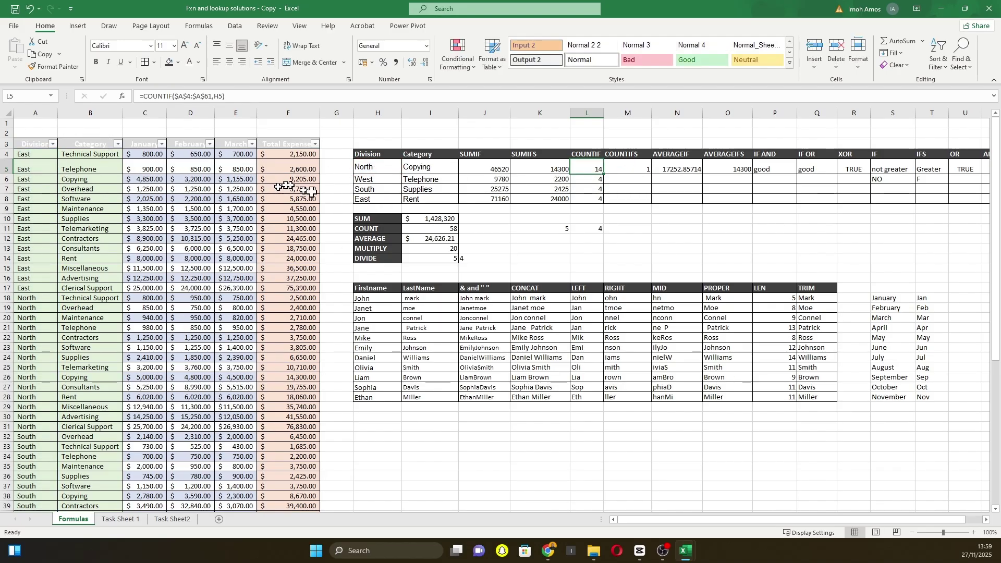
left_click(53, 145)
left_click(32, 268)
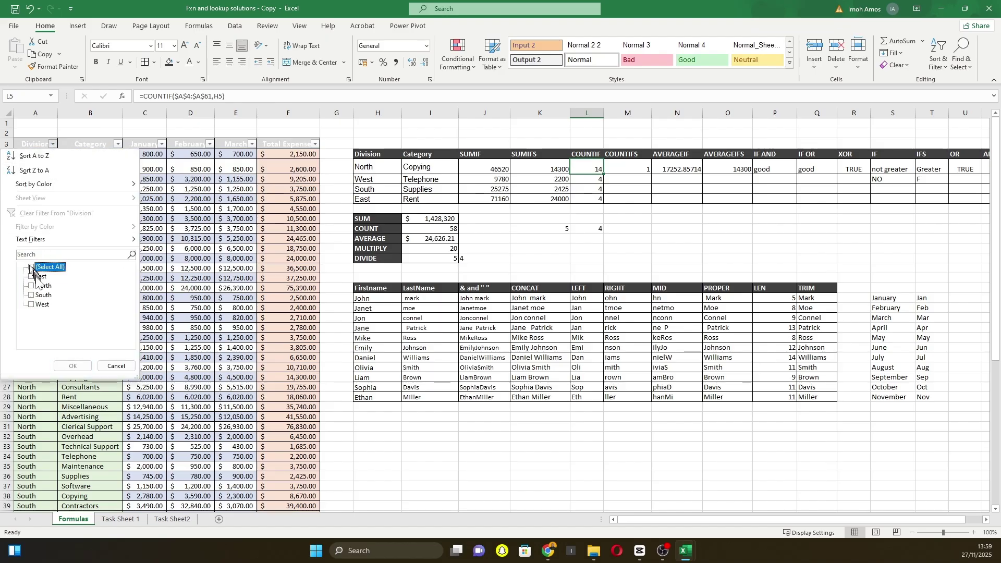
left_click(41, 285)
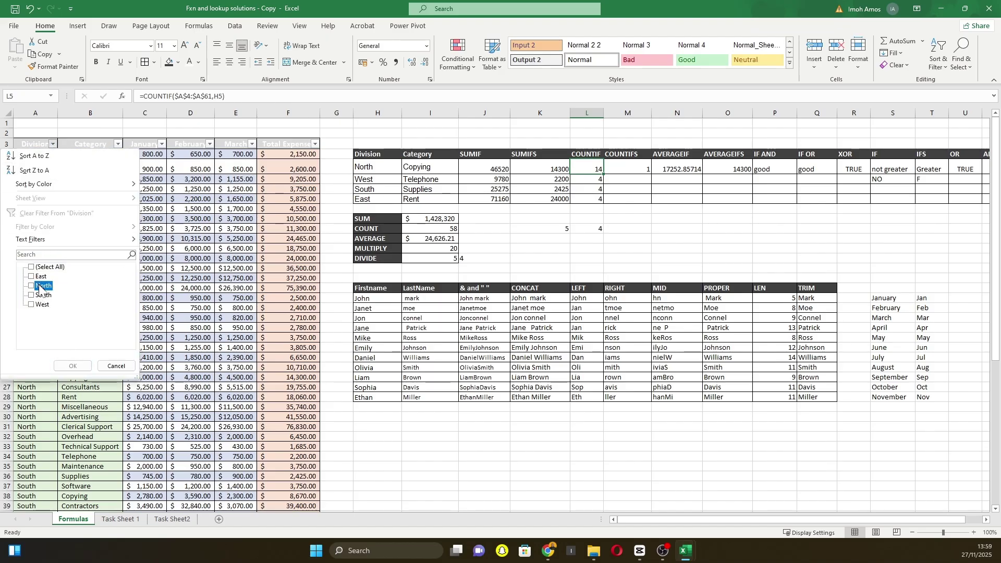
left_click(73, 365)
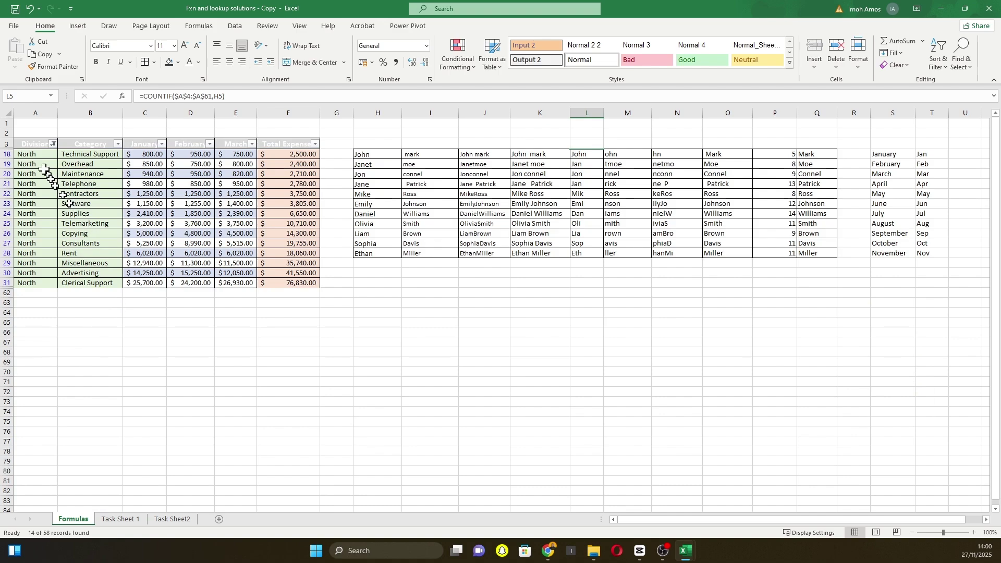
left_click_drag(40, 154, 56, 254)
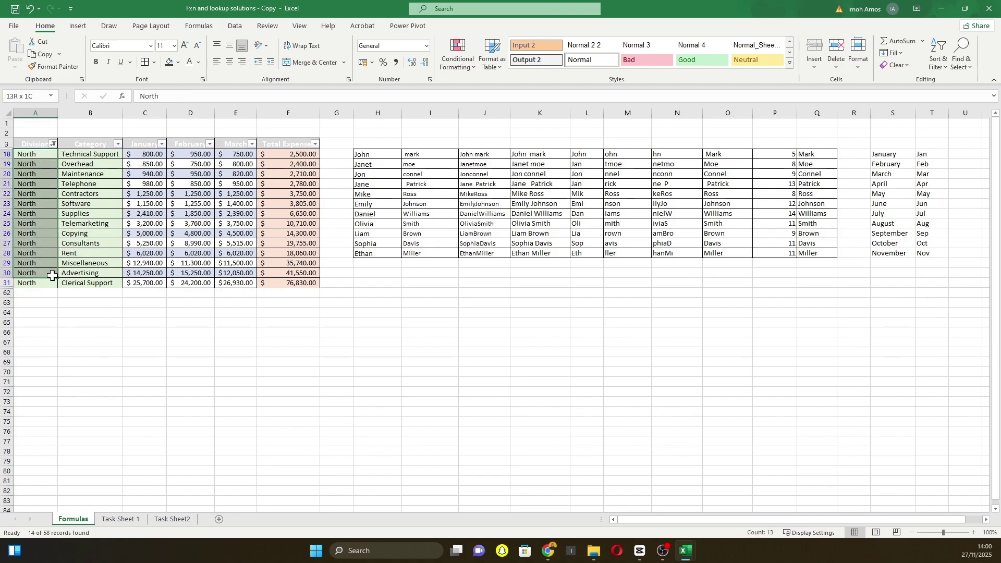
left_click_drag(52, 279, 50, 282)
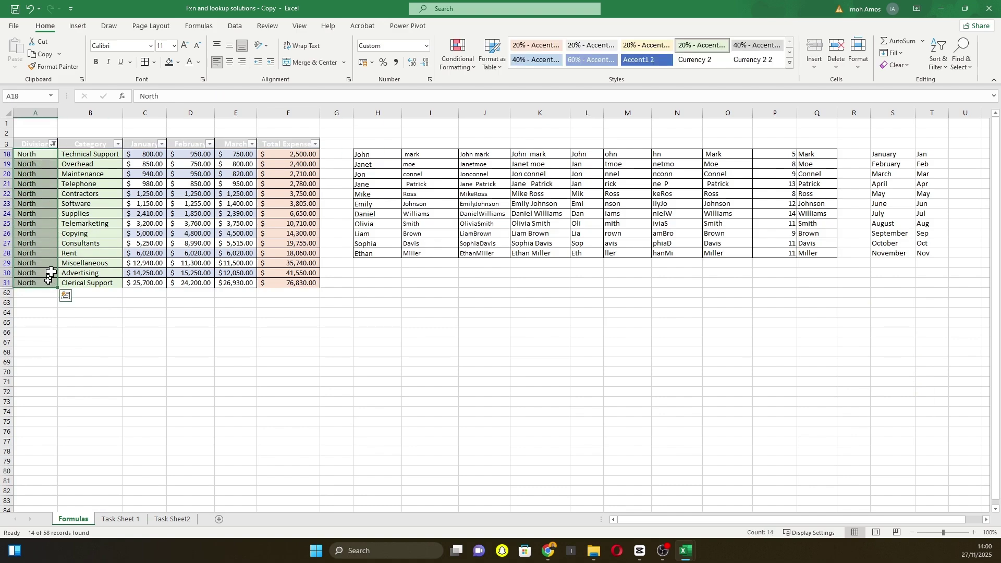
Restore all divisions in the Division filter and go back to the COUNTIF result in L5.
left_click(53, 144)
left_click(32, 266)
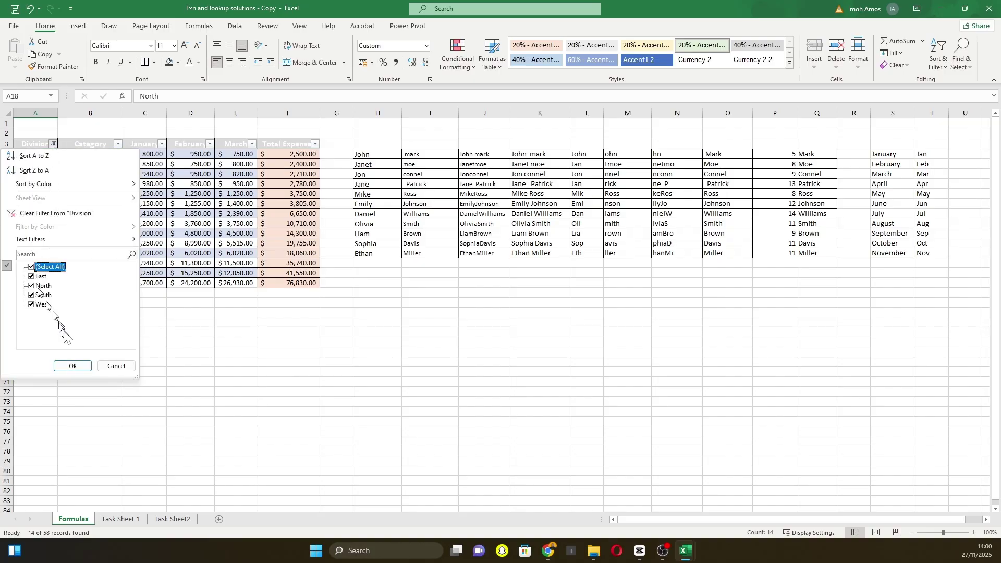
left_click(72, 366)
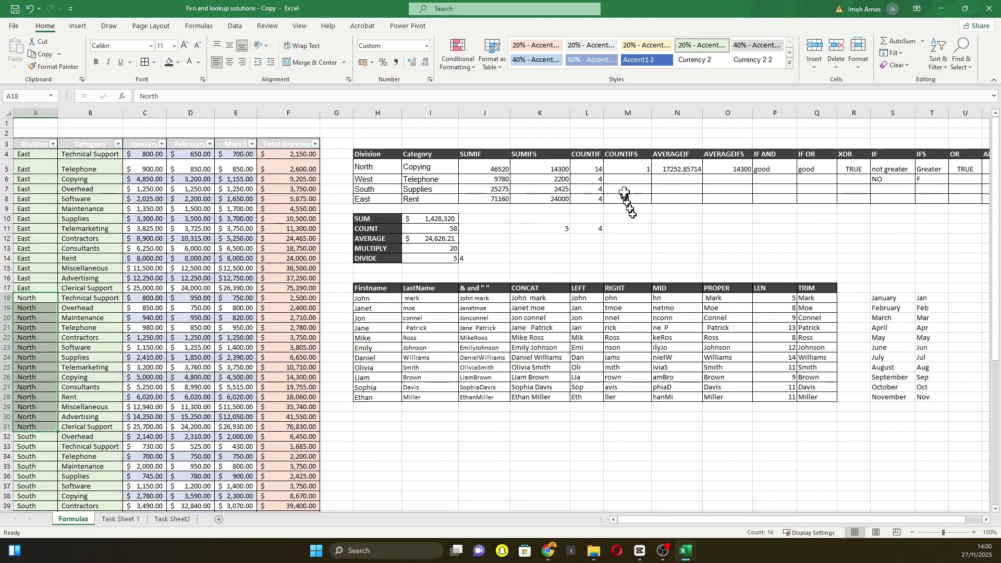
left_click(599, 168)
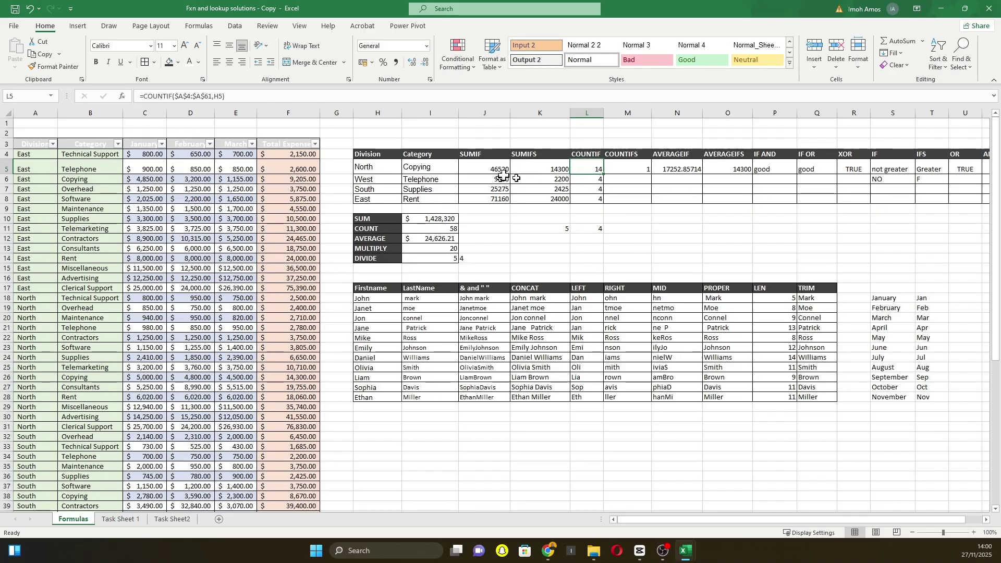
Check the COUNTIFS formula in M5 and start a COUNTIFS formula in M6 with category range B4:B61 and criterion I6.
left_click(637, 171)
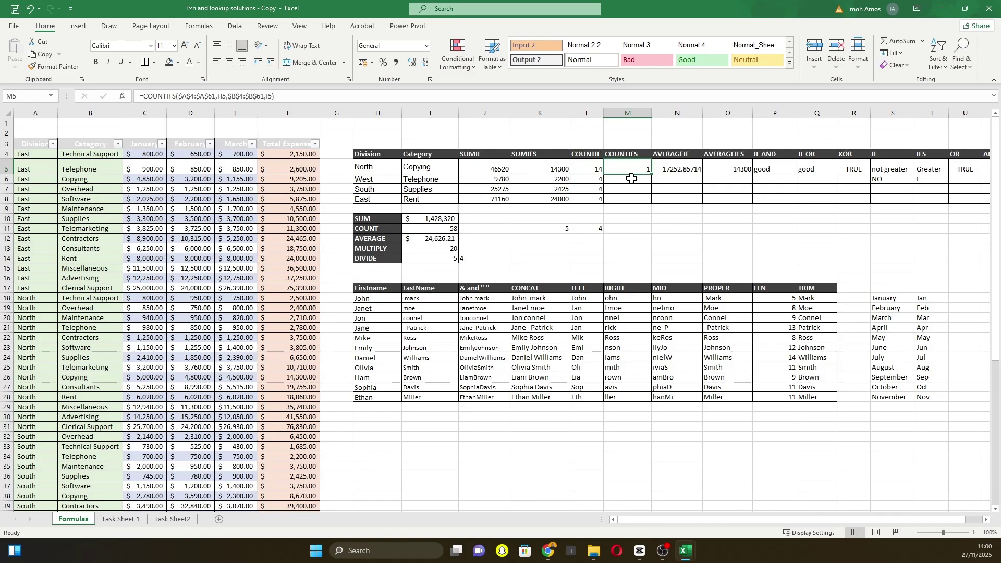
left_click(632, 179)
type("=")
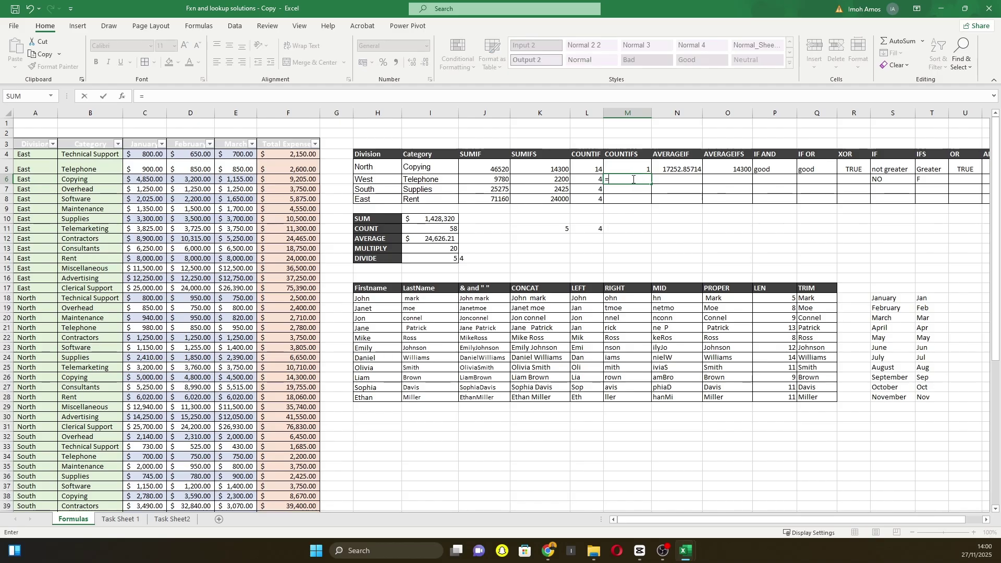
type("counti")
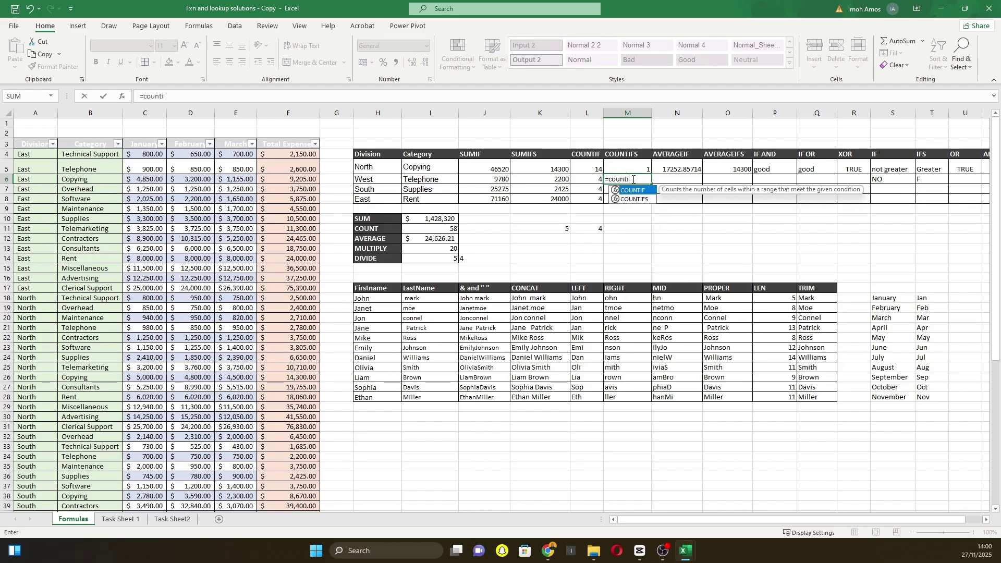
type("fs")
key("Tab")
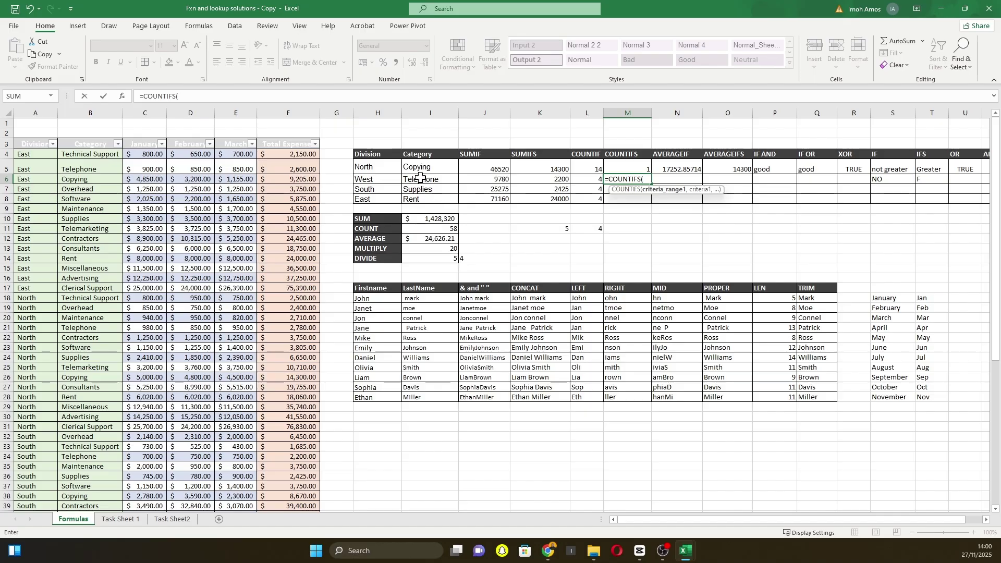
left_click(86, 153)
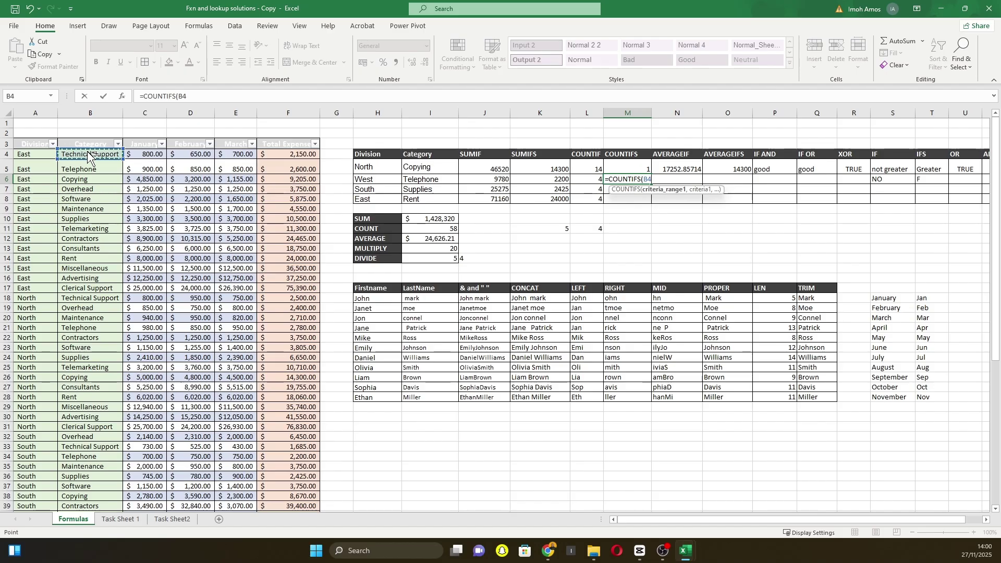
key("ctrl+shift+Down")
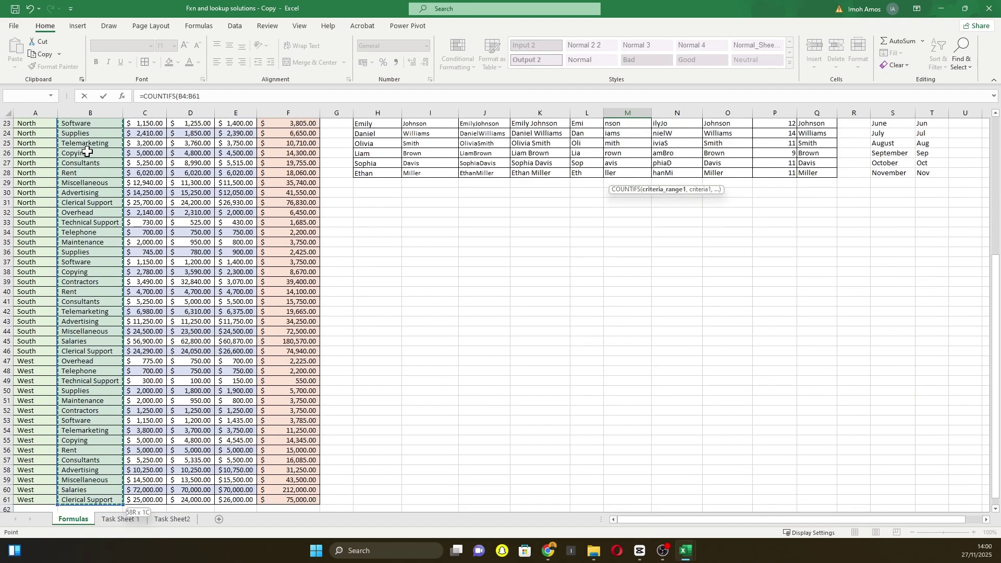
type(",")
scroll(510, 197, "up", 7)
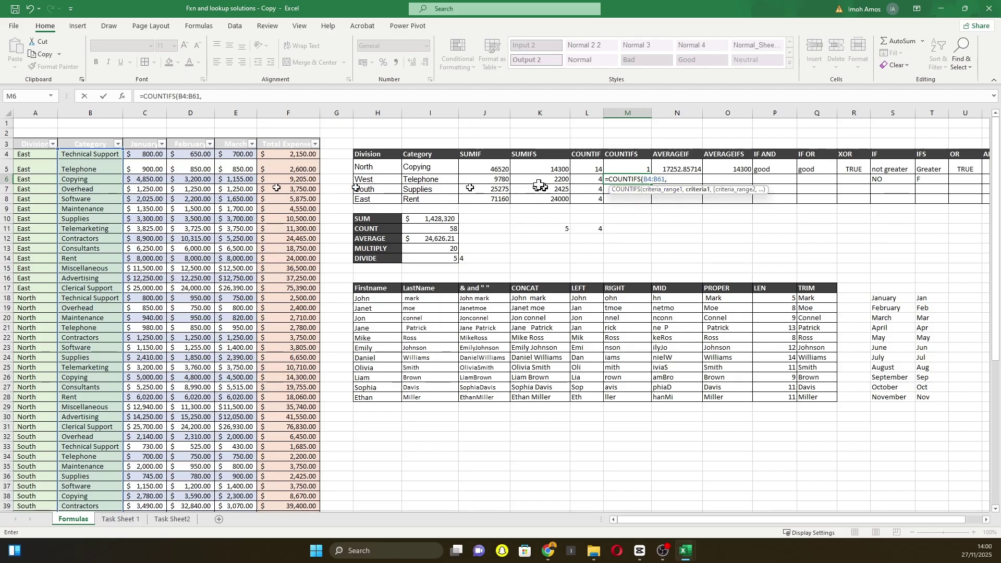
left_click(426, 180)
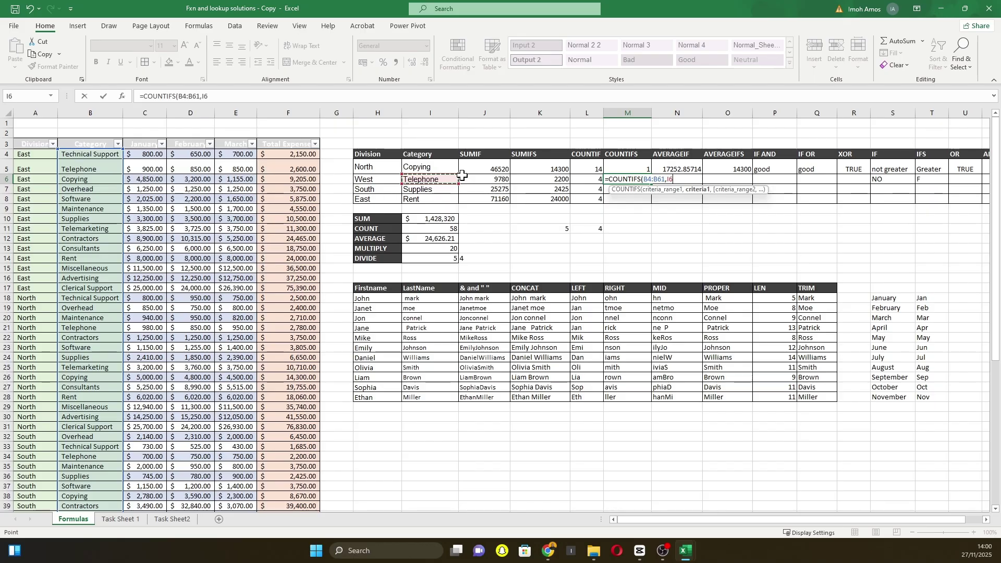
Complete the COUNTIFS formula in M6 with division range A4:A61 and criterion H6, and check the entered formula.
type(",")
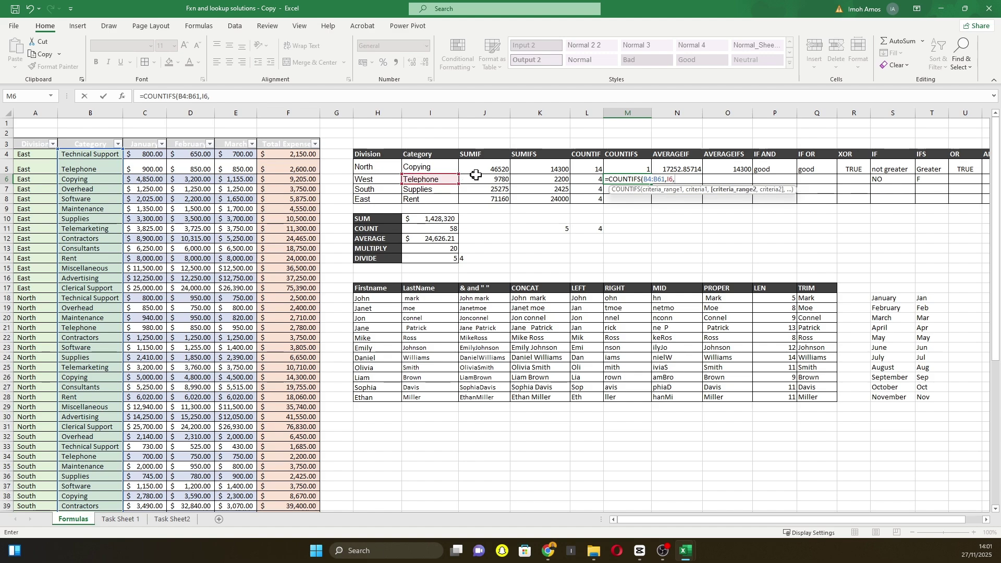
left_click(25, 152)
key("ctrl+shift+Down")
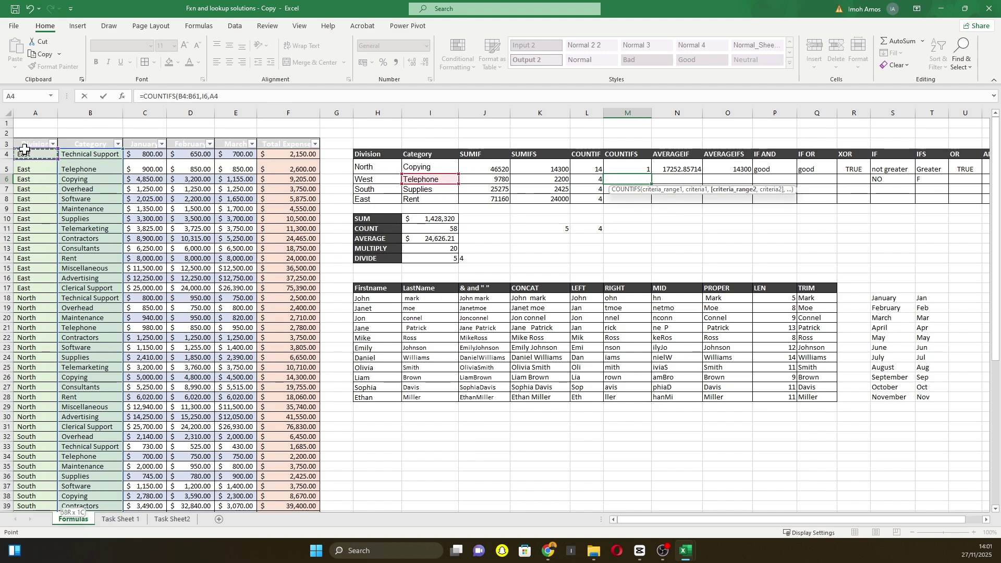
type(",")
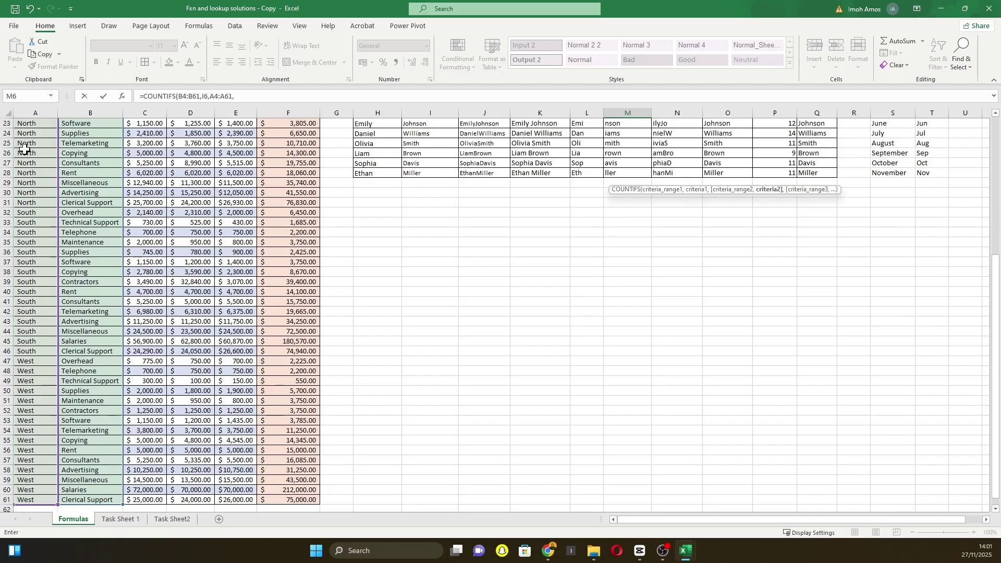
scroll(417, 209, "up", 8)
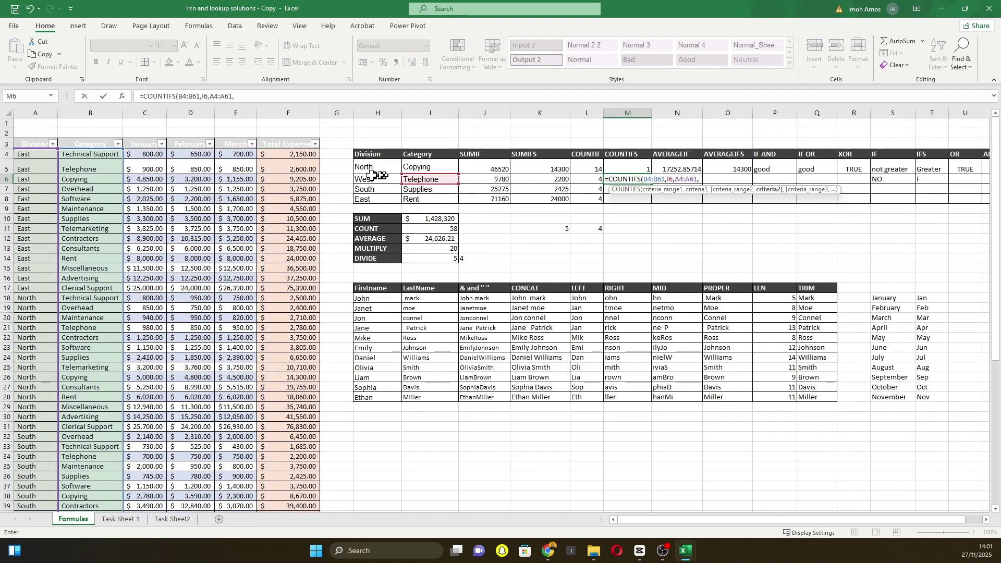
key("Return")
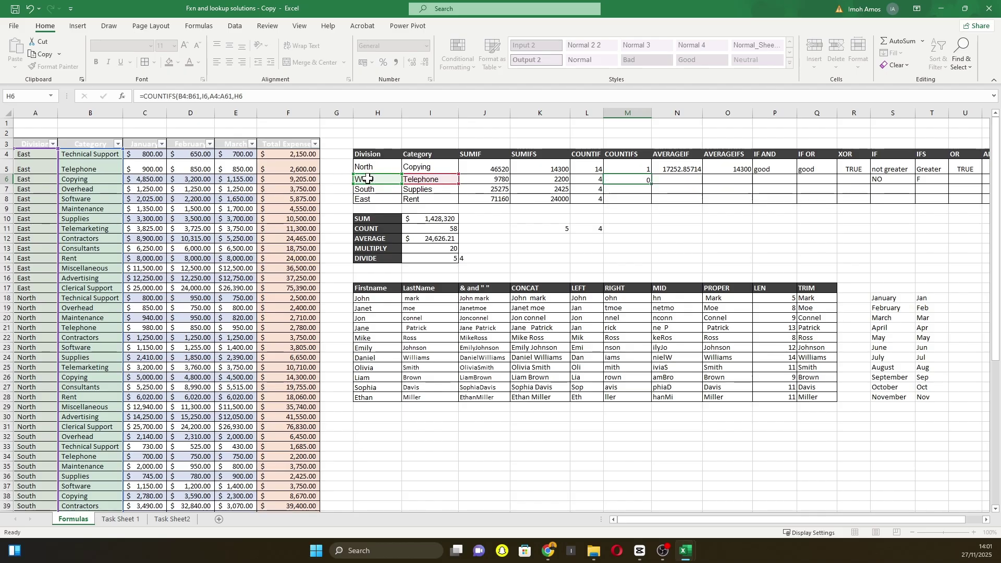
left_click(647, 179)
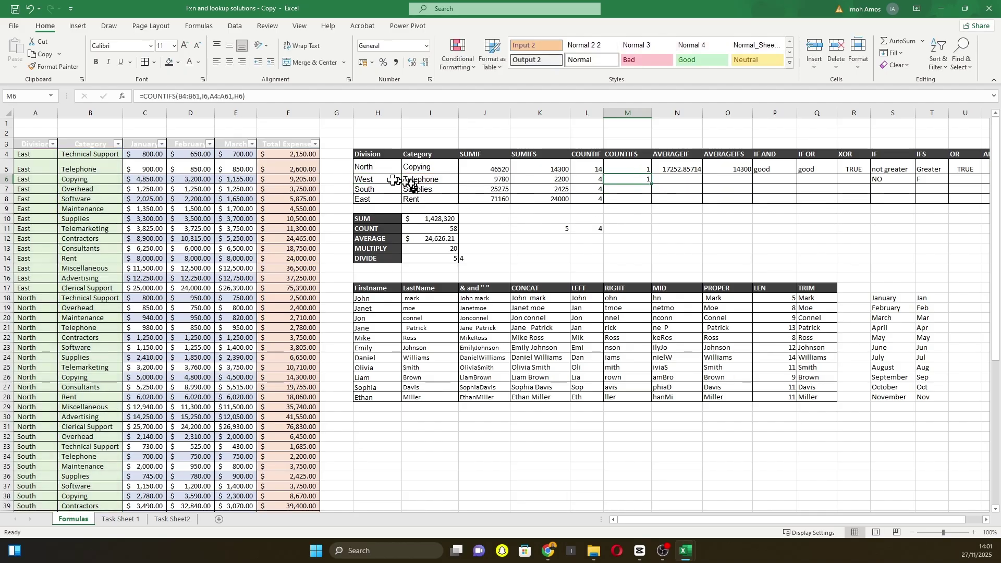
Filter the Division column to only West and the Category column to only Telephone to verify the COUNTIFS in M6.
left_click(53, 144)
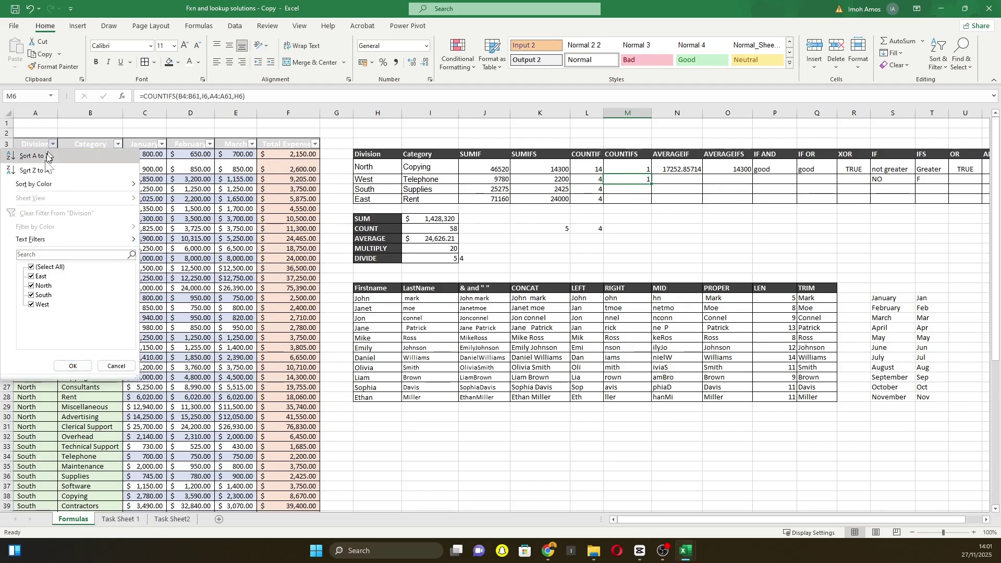
left_click(36, 267)
left_click(42, 305)
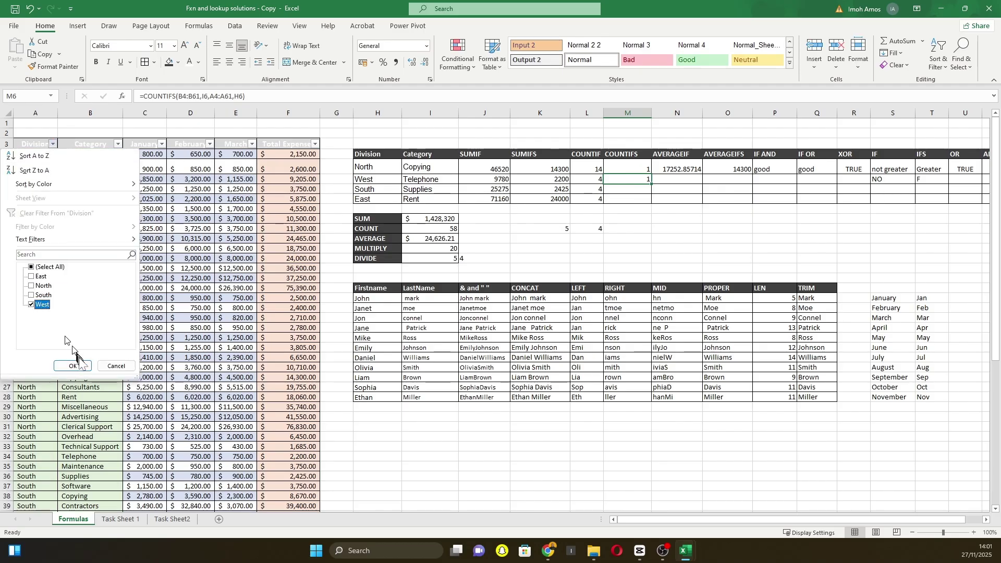
left_click(73, 366)
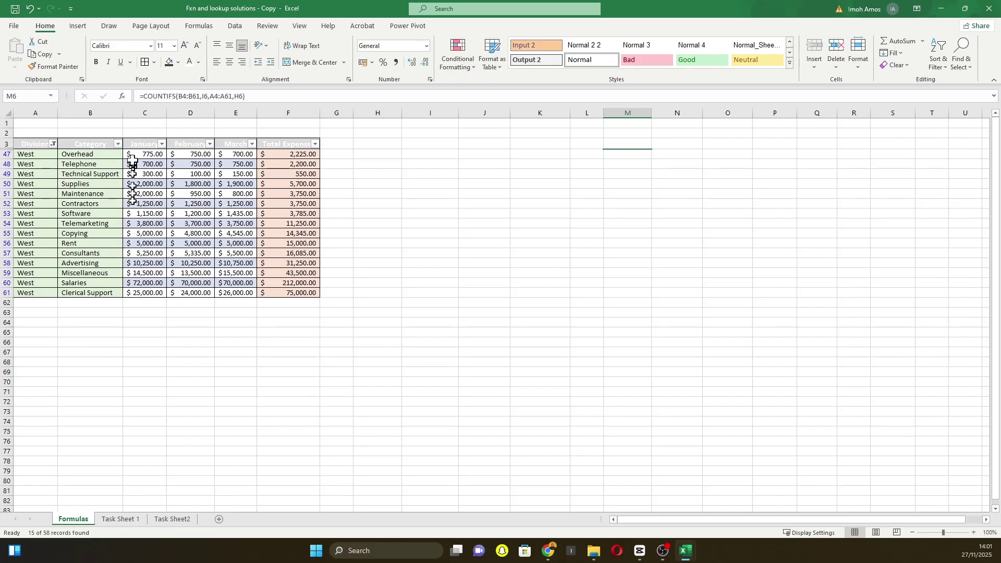
left_click(118, 144)
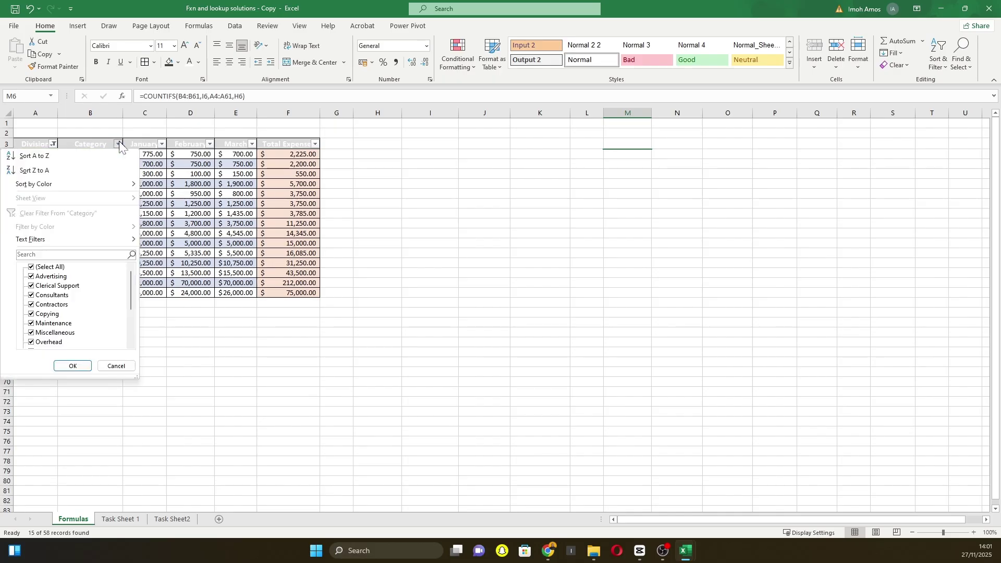
left_click(36, 267)
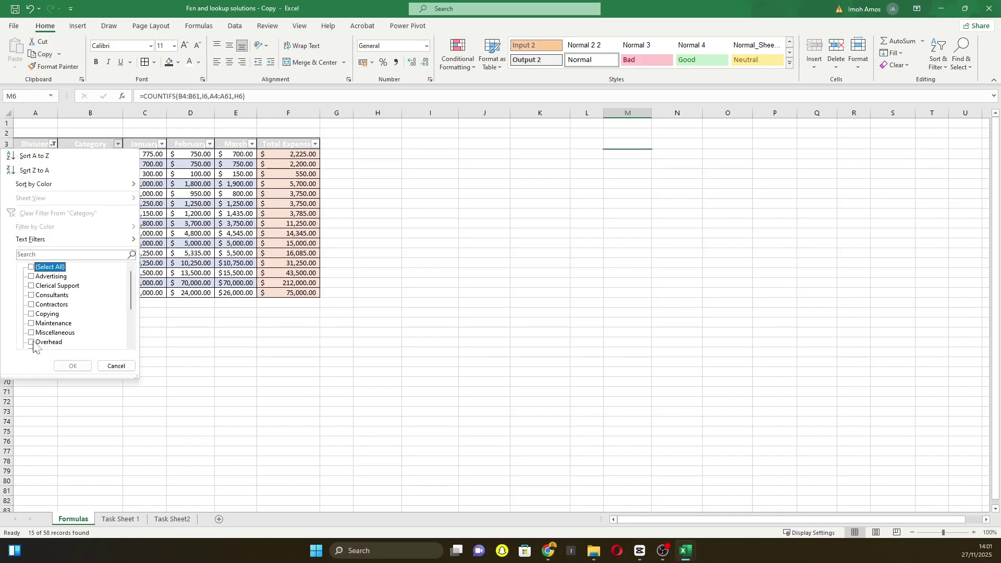
scroll(37, 339, "down", 3)
left_click(40, 342)
left_click(73, 366)
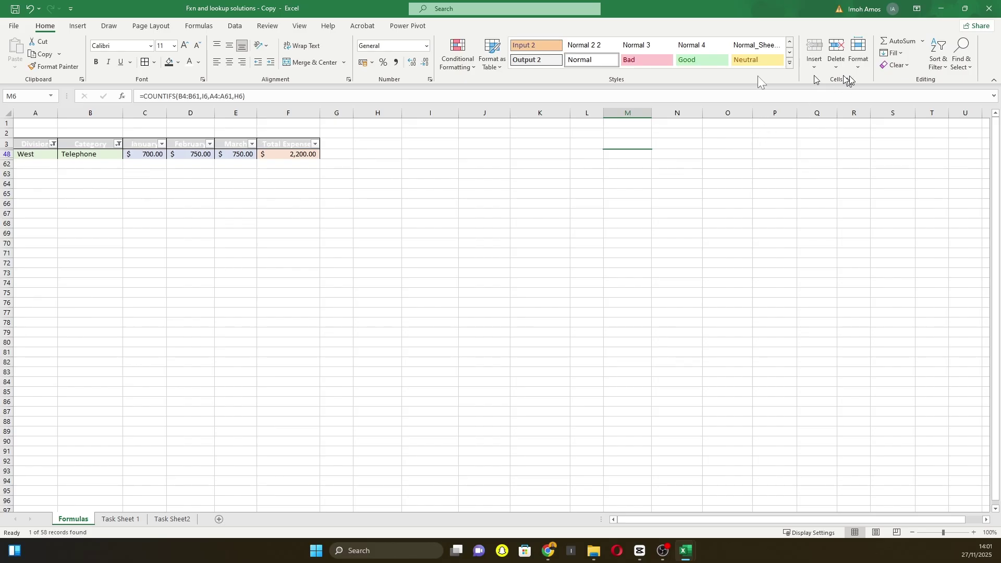
Clear the filters from the Category and Division columns.
left_click(118, 144)
left_click(45, 214)
left_click(53, 144)
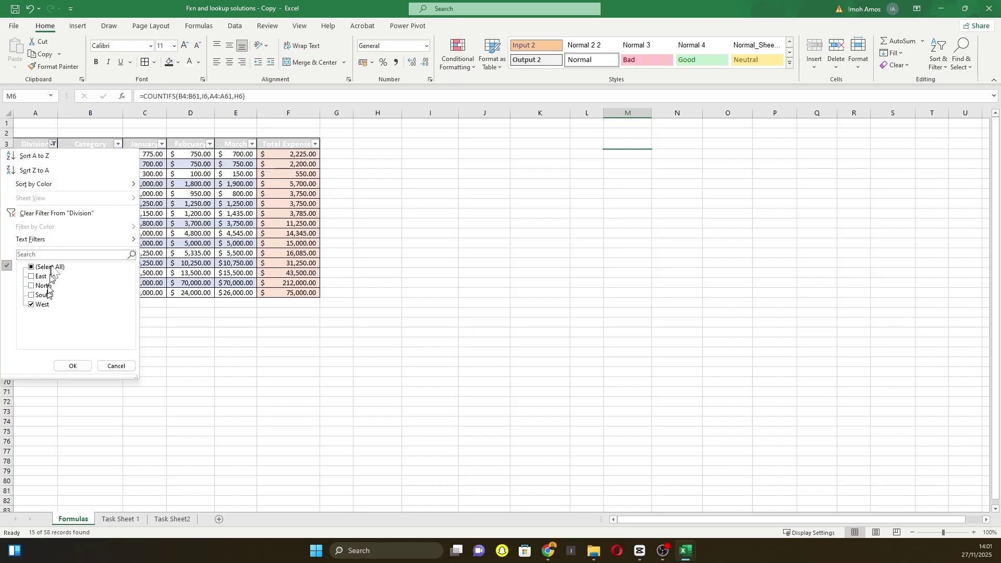
left_click(58, 213)
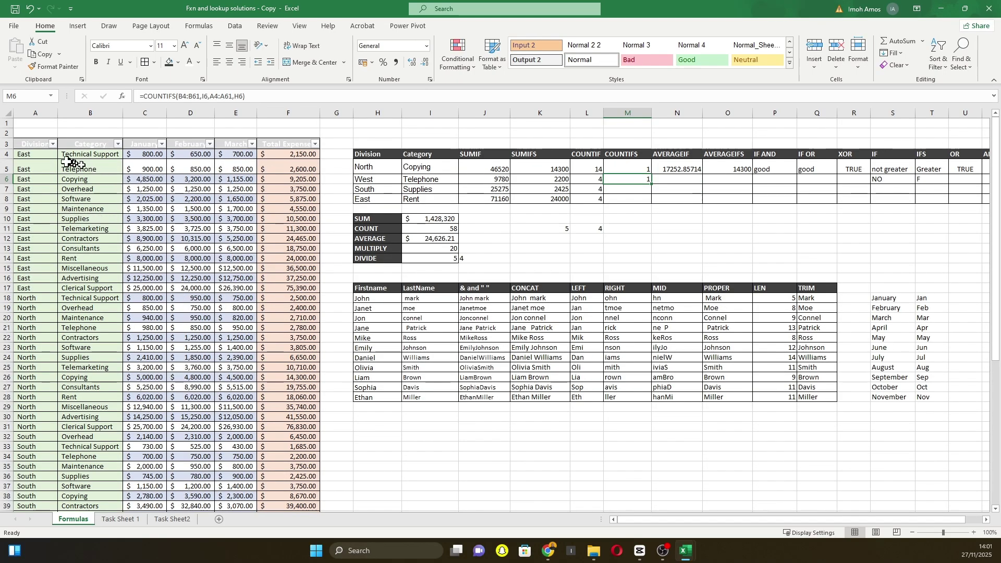
Look through the Category column of the expense table, starting from the Telephone entry in B5.
left_click(90, 165)
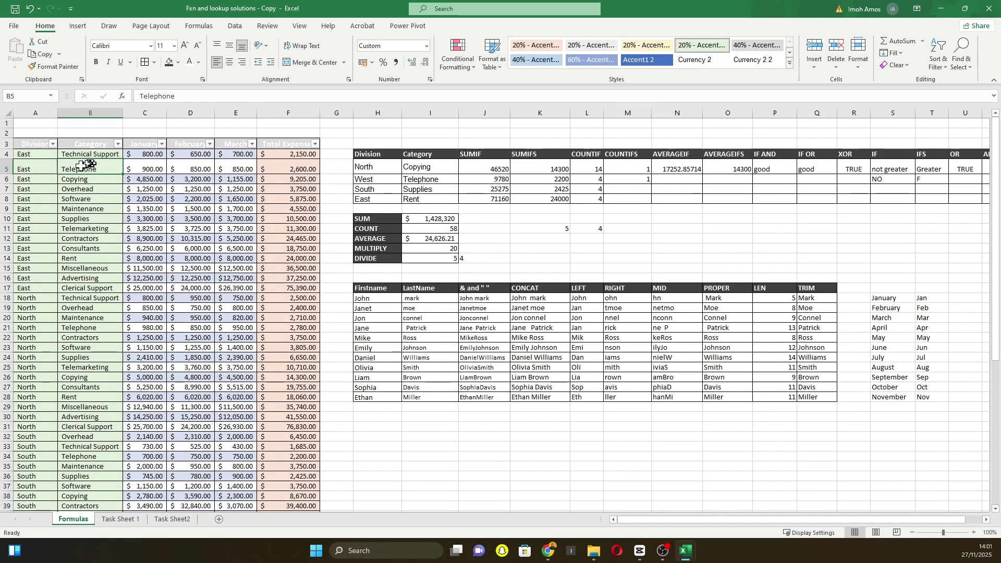
scroll(99, 303, "down", 8)
scroll(88, 302, "up", 4)
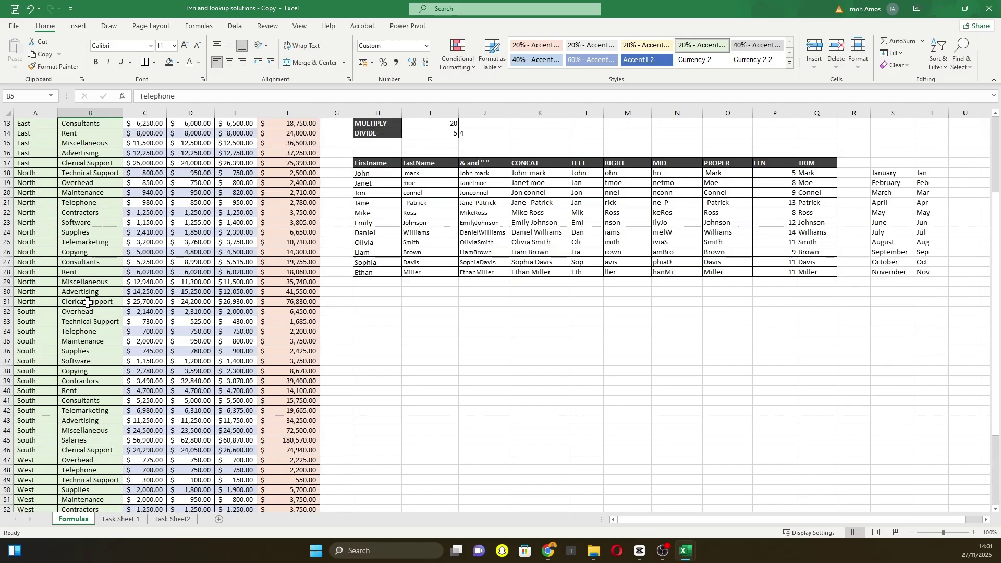
scroll(88, 295, "up", 4)
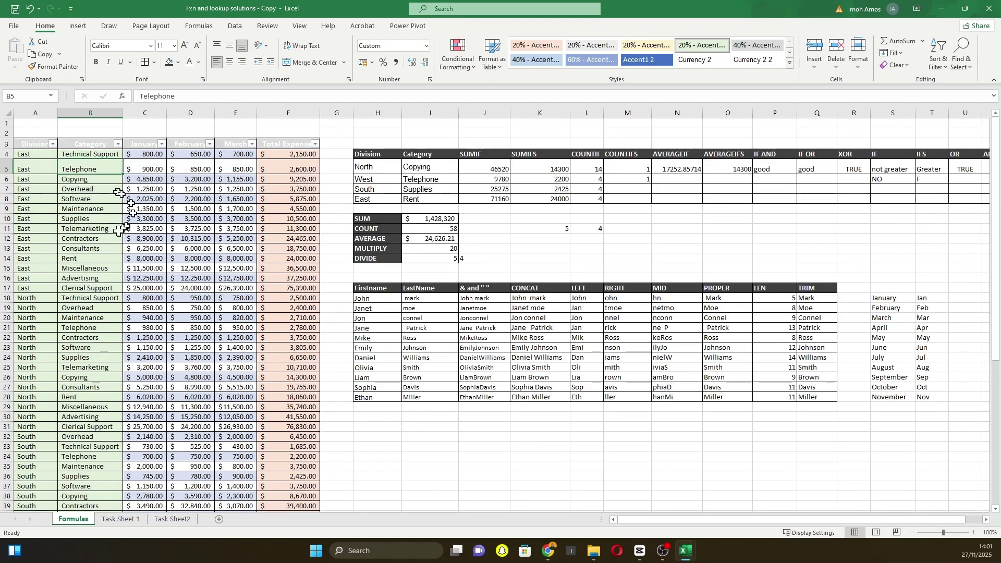
scroll(121, 227, "down", 1)
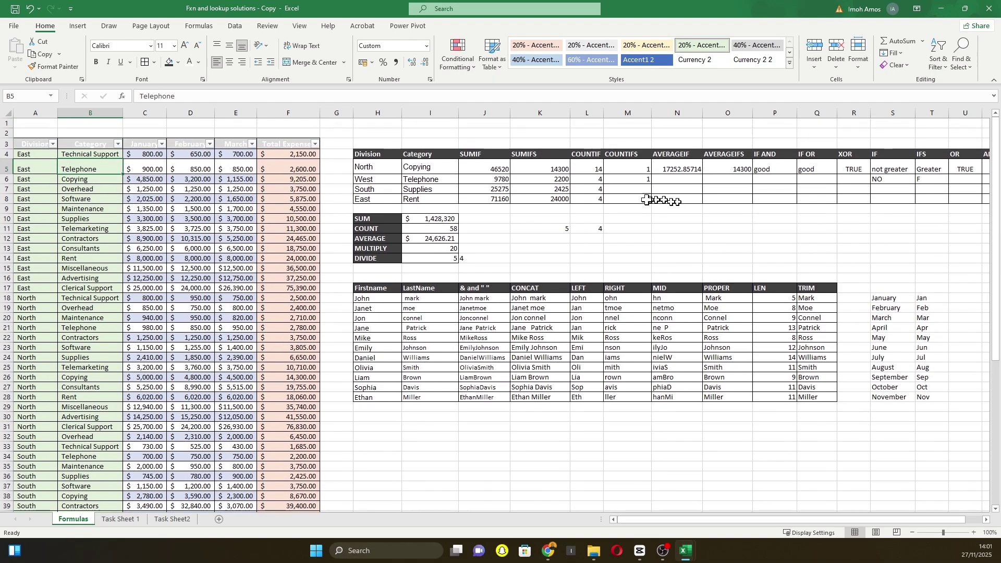
scroll(648, 197, "up", 1)
Inspect the arguments of the COUNTIFS formulas in M6 and M5 without changing them.
left_click(640, 180)
double_click(641, 179)
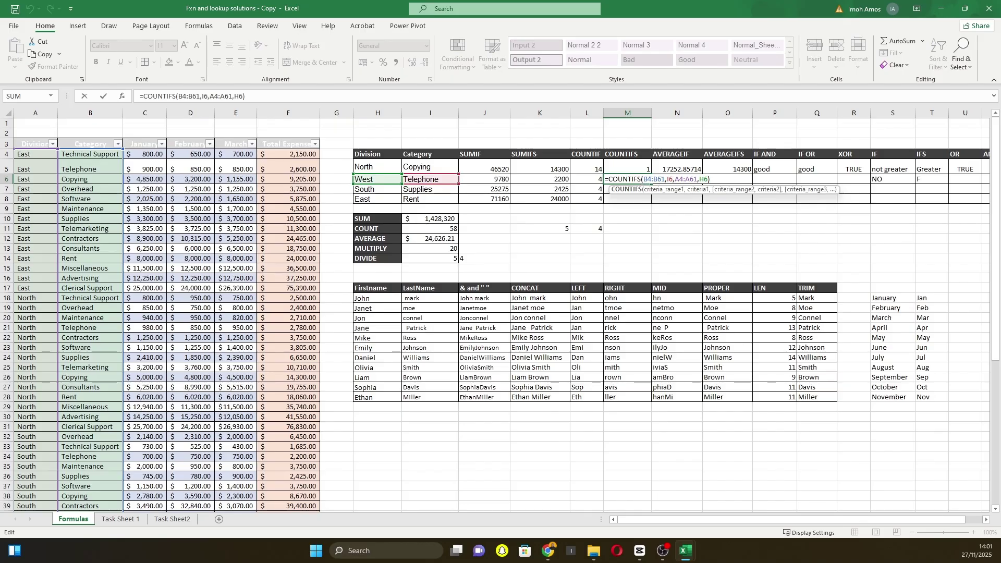
left_click(649, 180)
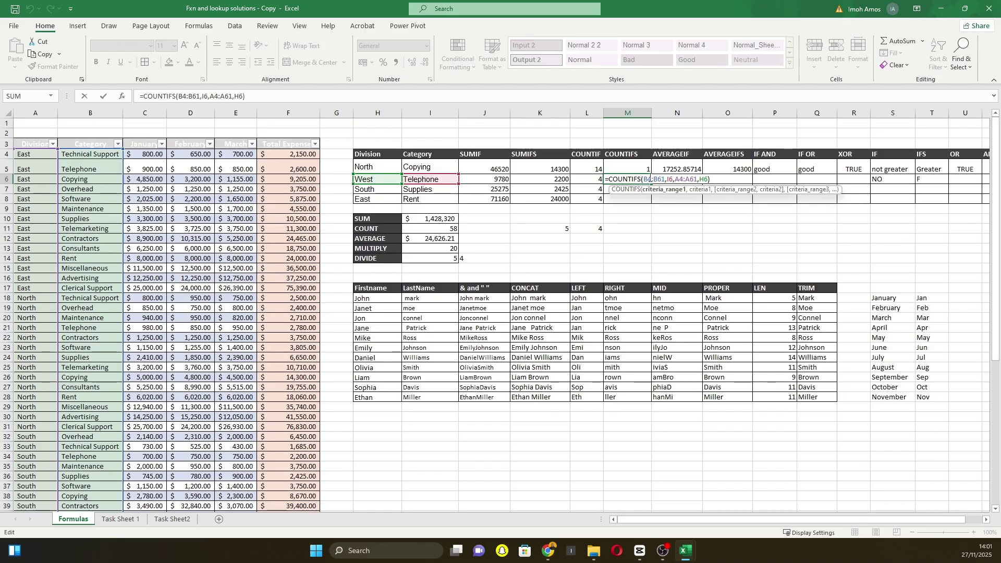
left_click(642, 167)
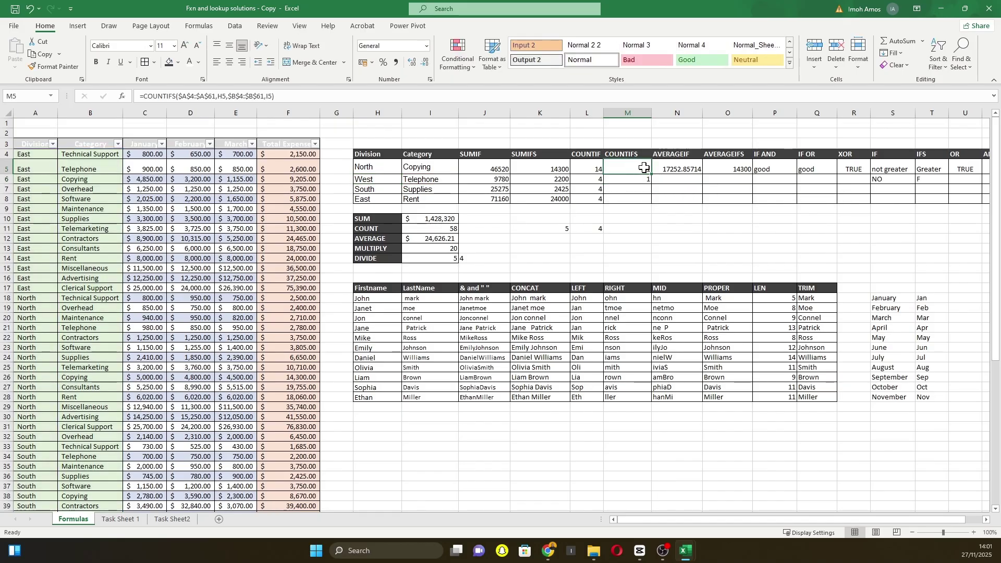
double_click(644, 167)
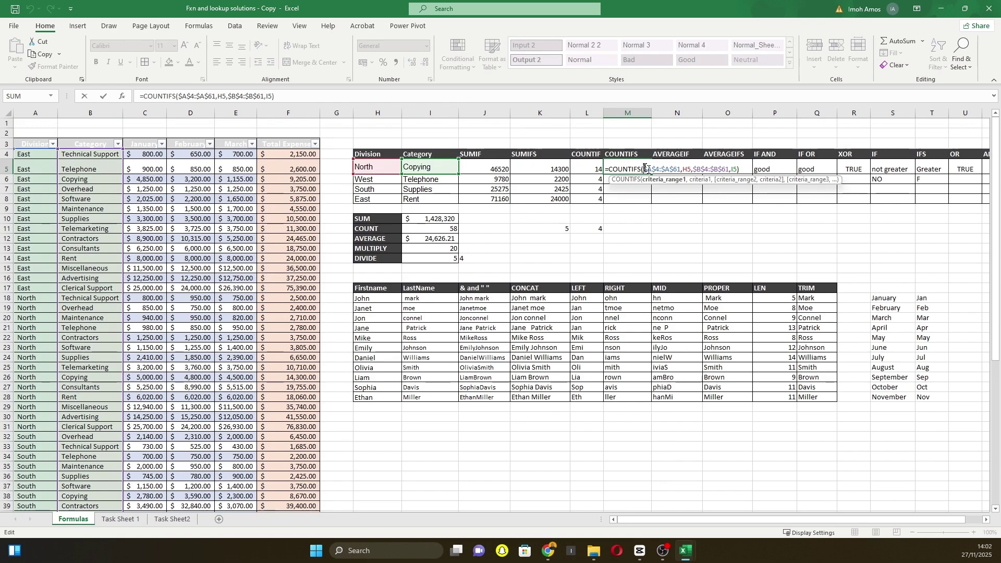
key("Escape")
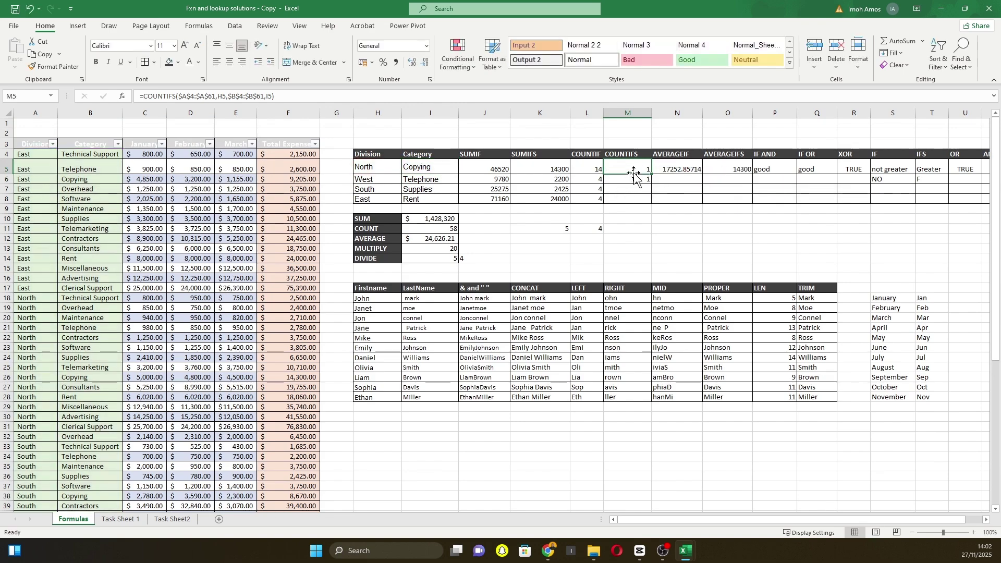
double_click(636, 169)
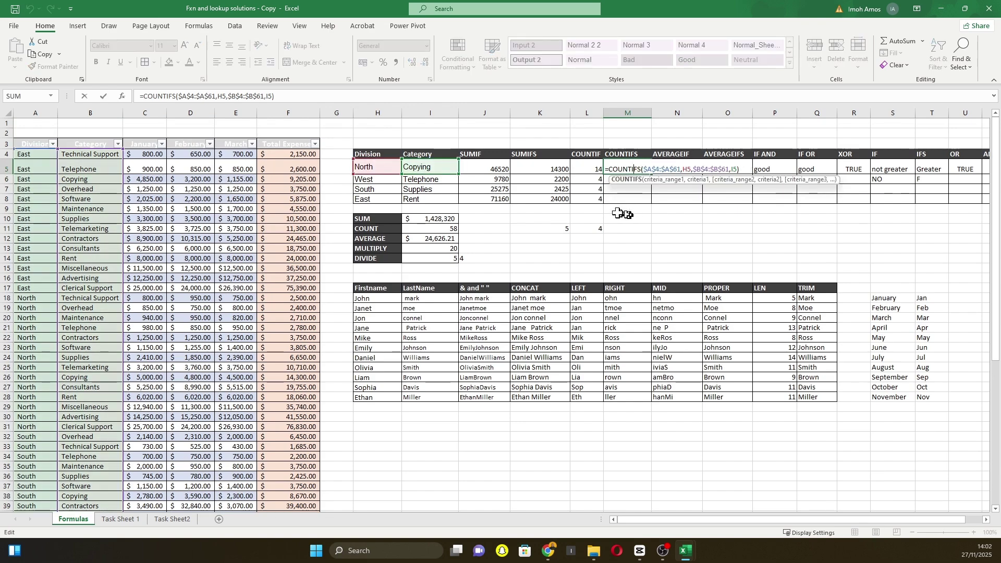
key("Escape")
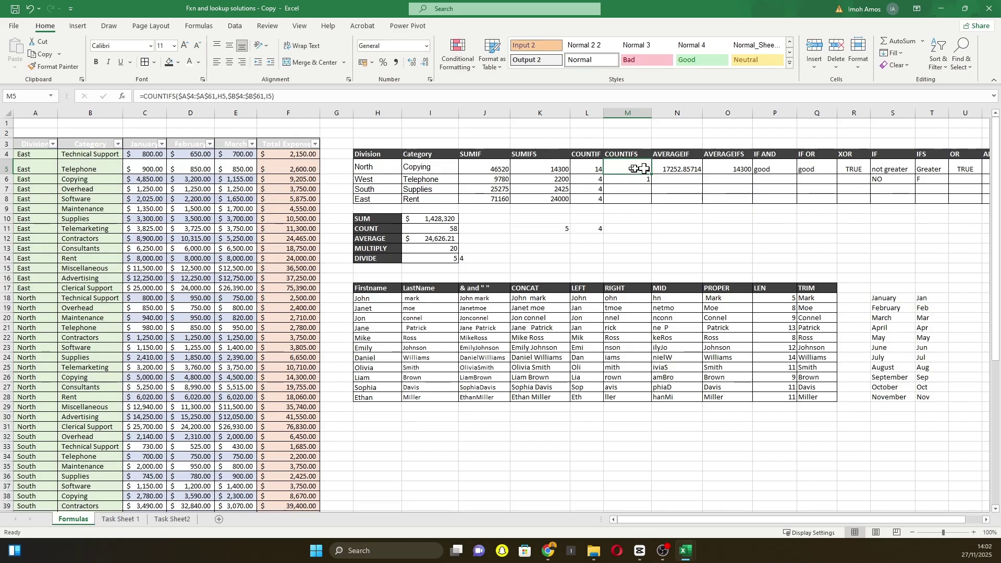
Fill the COUNTIFS formula from M5 down through M8 and check the copied formulas in M7 and M6.
left_click_drag(654, 174, 651, 203)
left_click(629, 192)
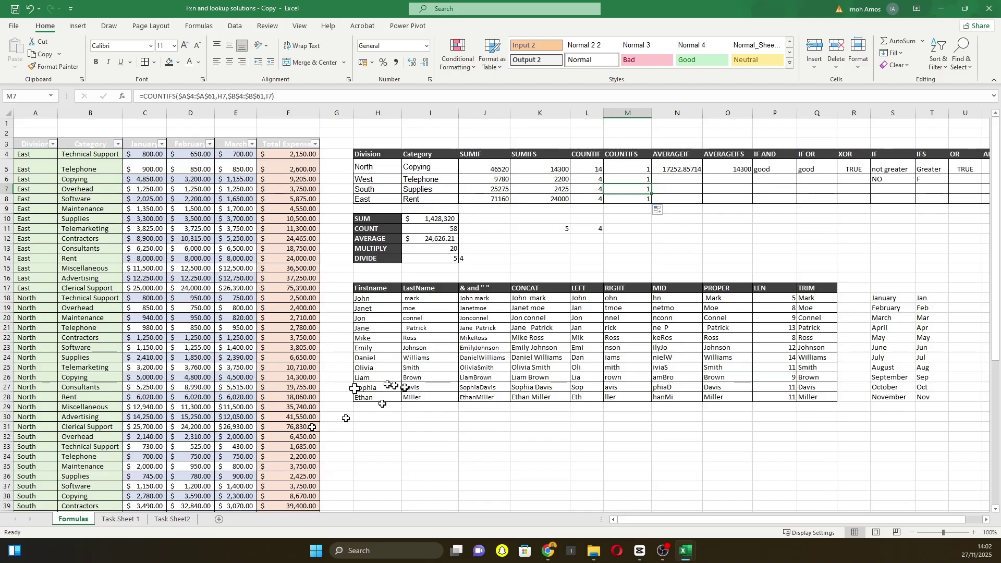
left_click(44, 467)
left_click(67, 457)
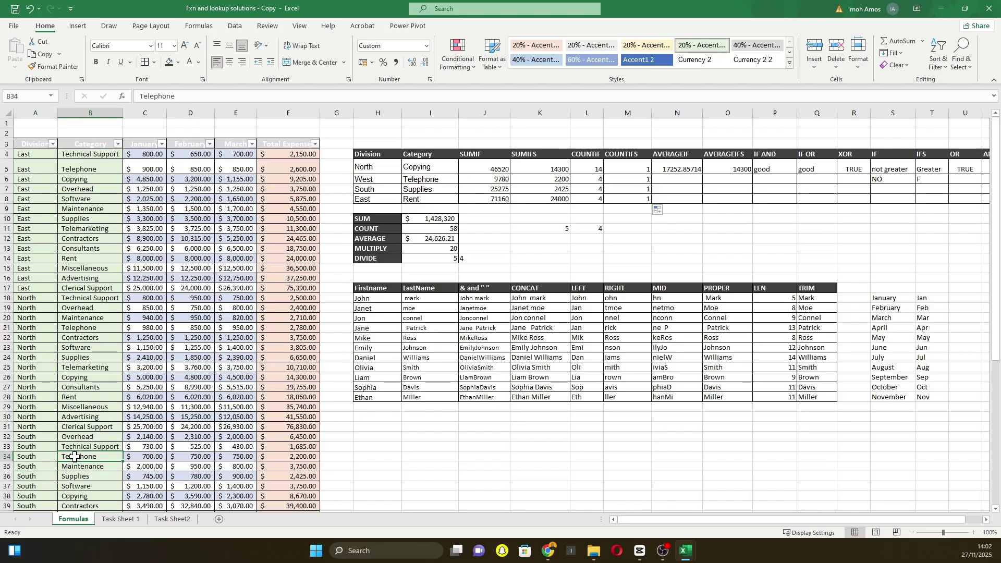
left_click(643, 183)
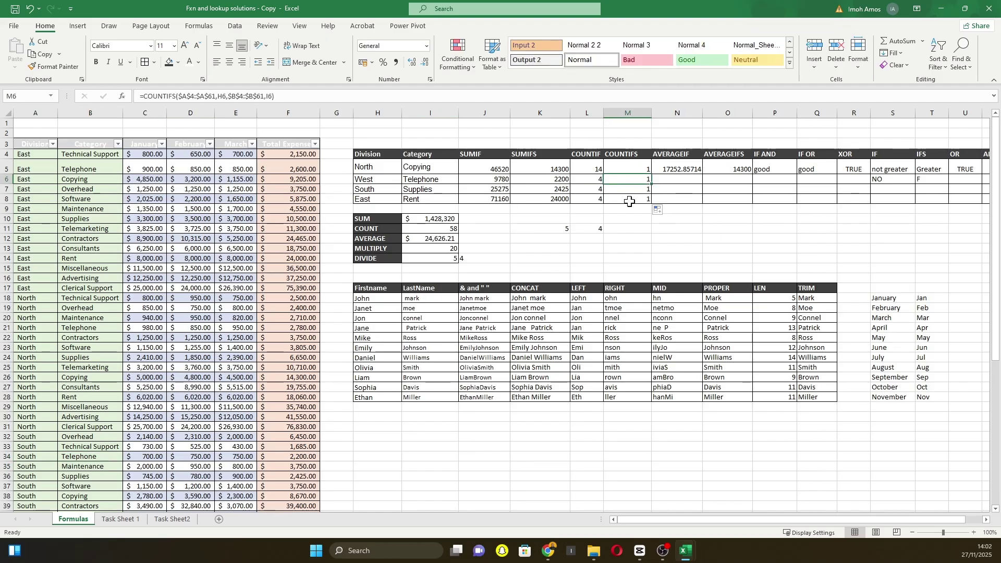
scroll(609, 248, "down", 2)
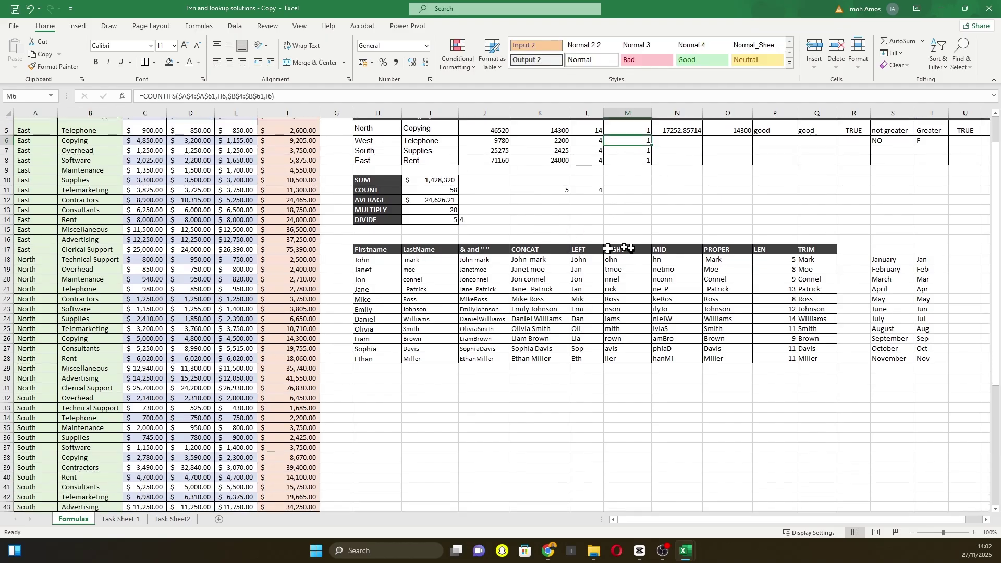
scroll(608, 248, "up", 1)
scroll(276, 311, "up", 1)
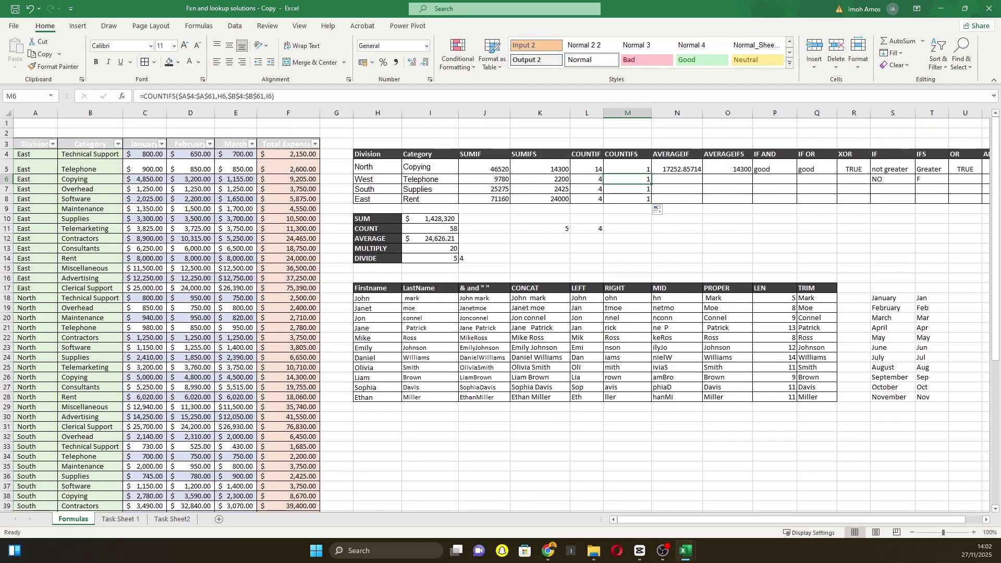
Fill Telephone from B5 down through B11 and copy the Telephone criterion from I6 into I8.
left_click(79, 174)
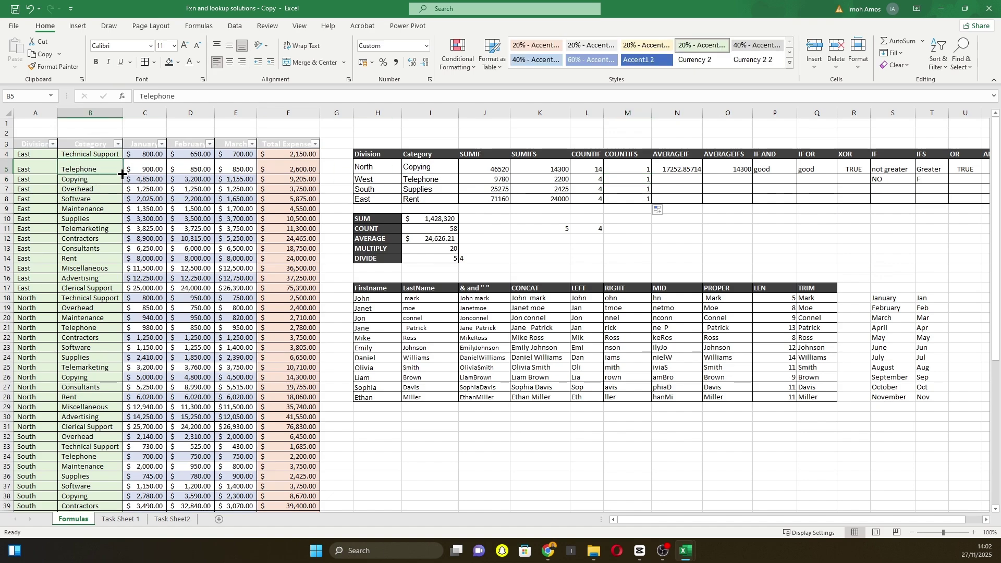
left_click_drag(122, 173, 128, 228)
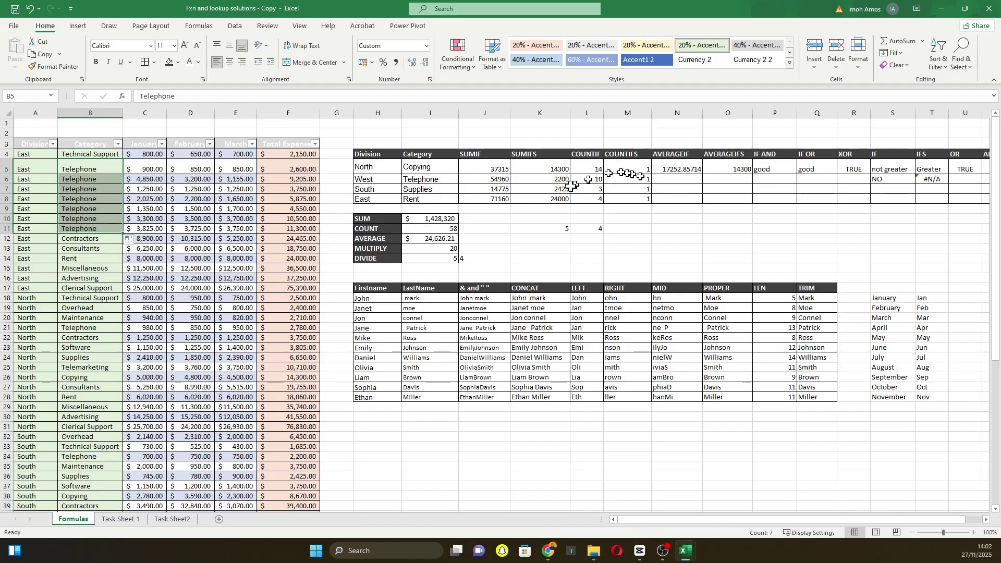
left_click(417, 178)
key("ctrl+c")
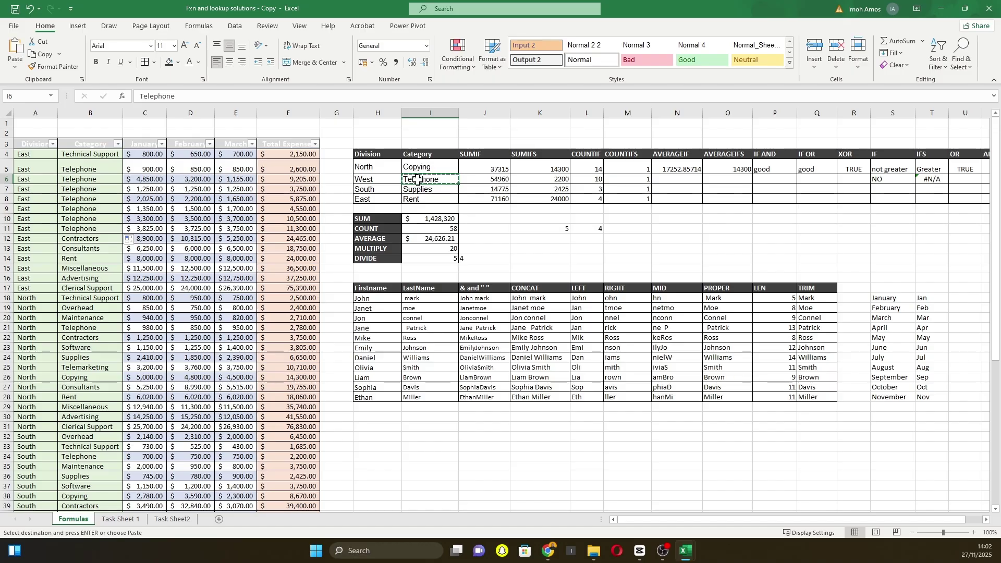
left_click(424, 199)
key("ctrl+v")
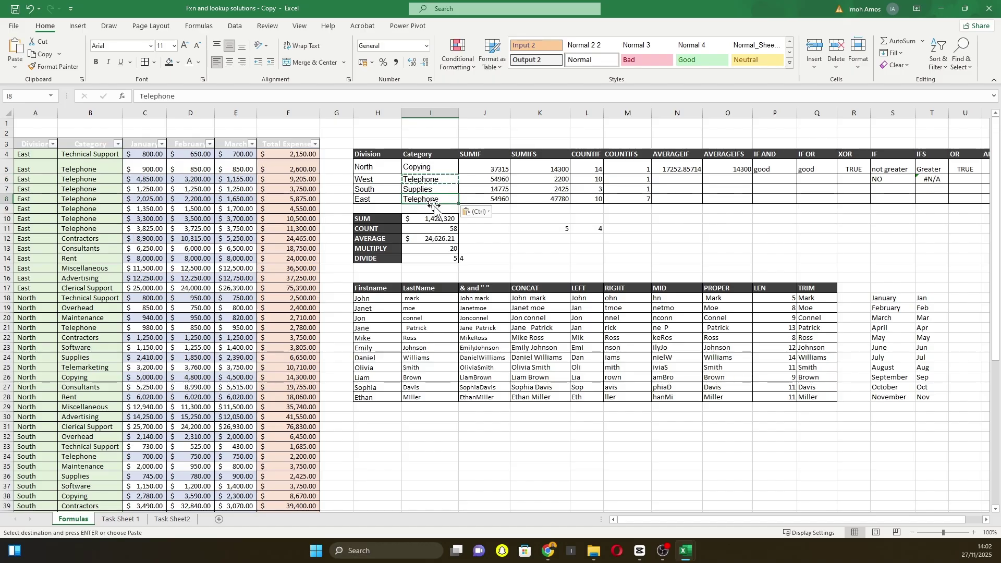
Inspect the COUNTIFS formula in M8 and select categories B5:B11 to compare their count with its result.
left_click(646, 202)
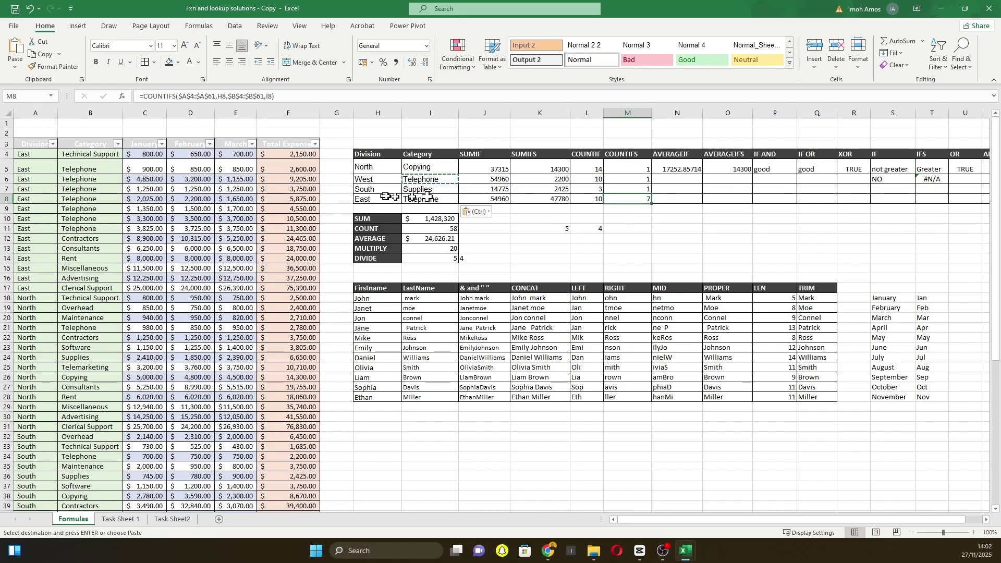
key("Escape")
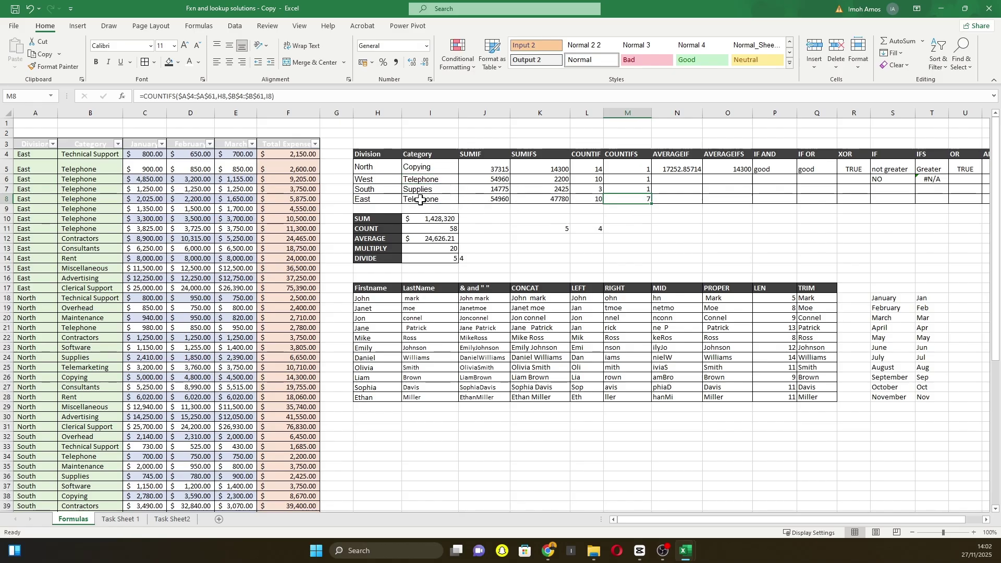
double_click(624, 204)
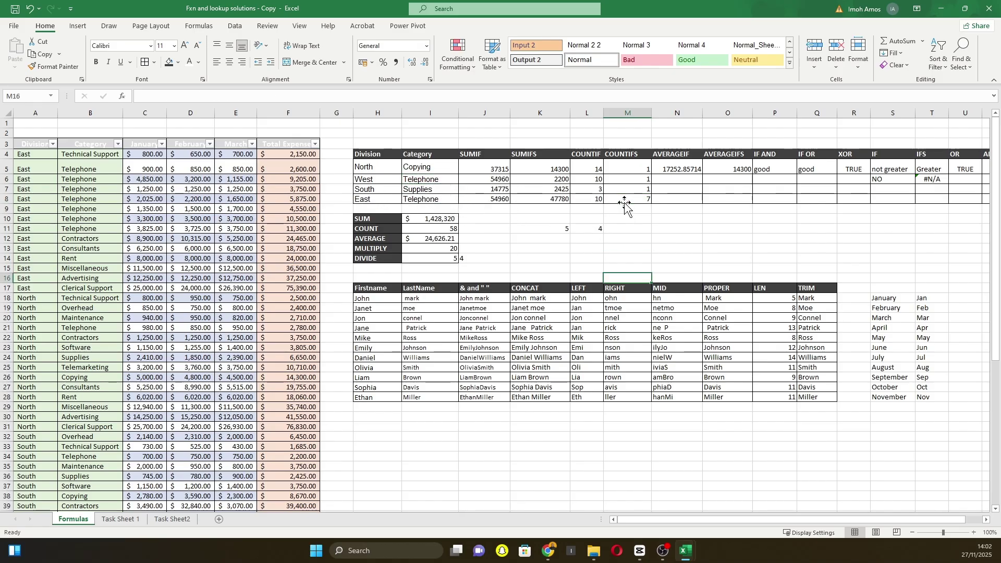
double_click(626, 200)
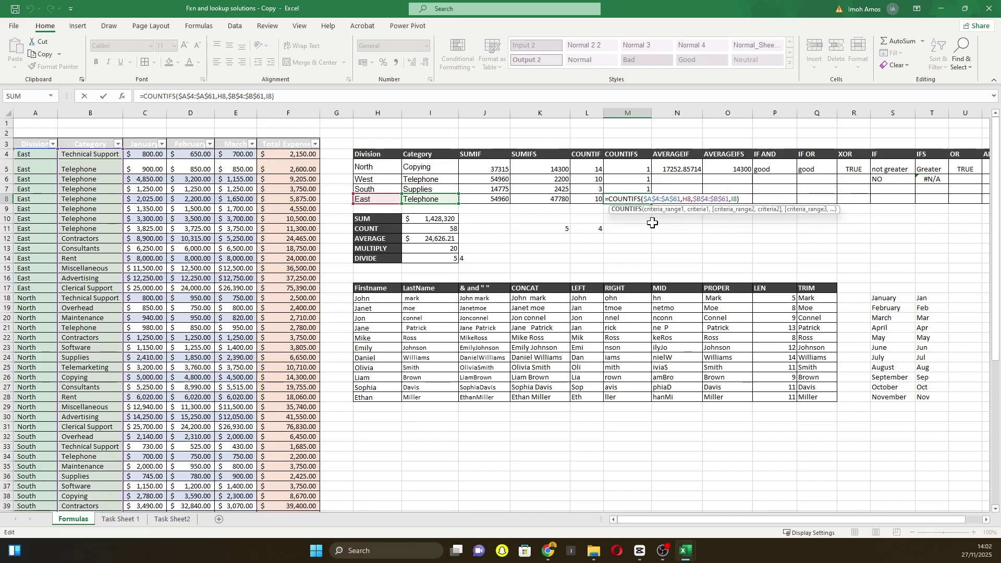
key("Escape")
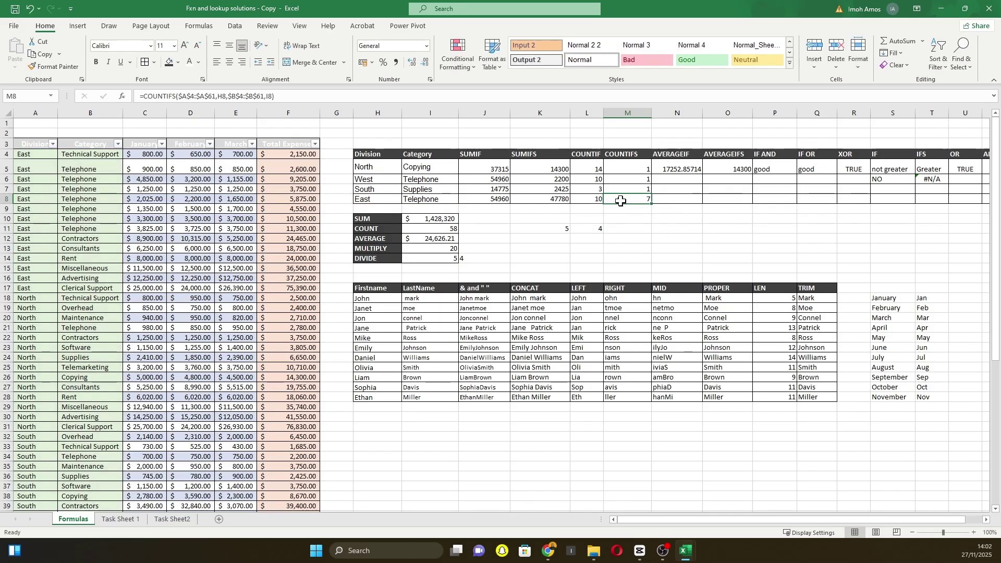
left_click(81, 169)
left_click_drag(81, 168, 85, 228)
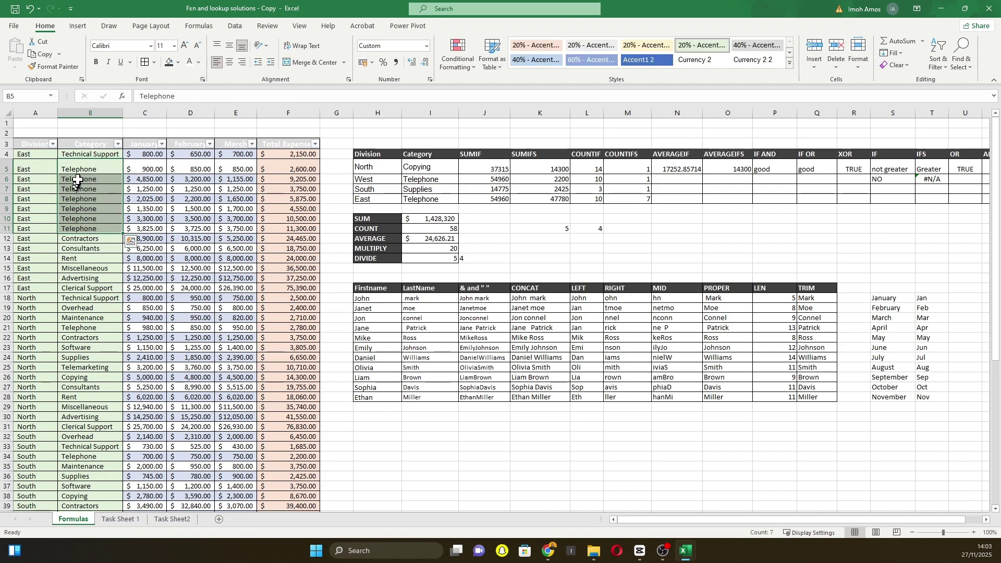
left_click(624, 263)
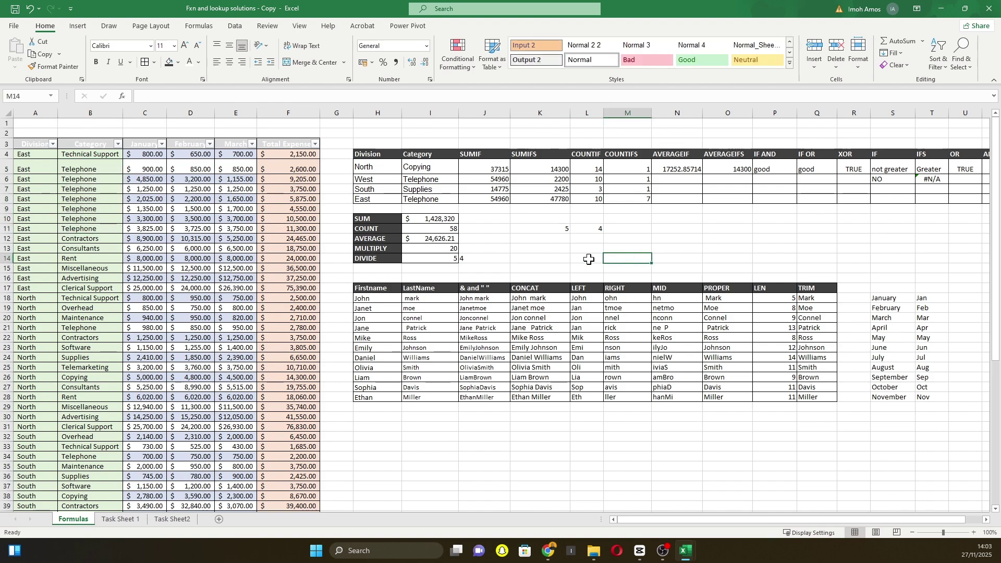
Undo the Telephone copy into I8 and the Telephone fill in B5:B11, and clear the pending copy selection.
key("ctrl+z")
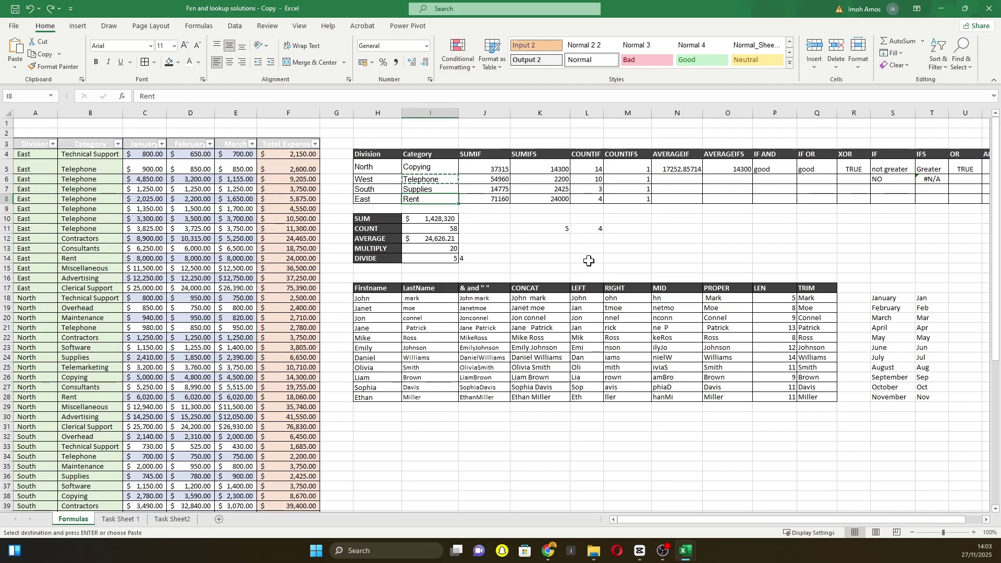
key("ctrl+z")
left_click(527, 237)
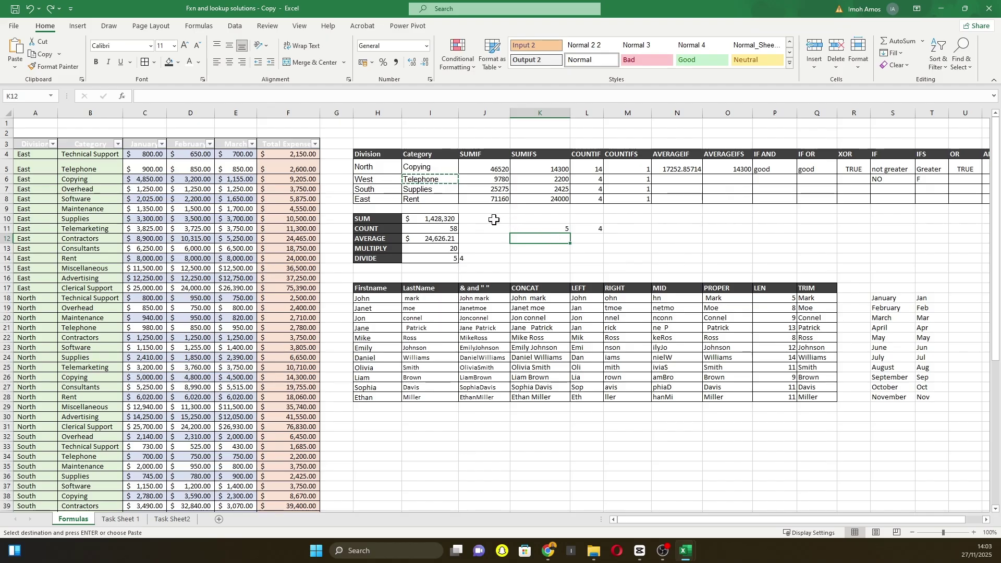
key("Escape")
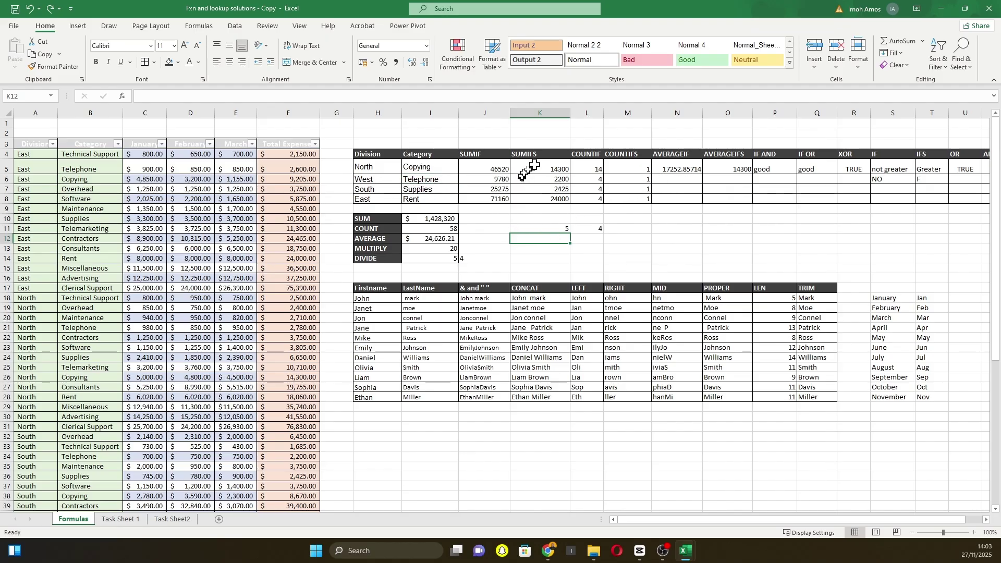
Check the existing SUMIFS formula in K5 and the AVERAGEIF formula in N5.
left_click(557, 171)
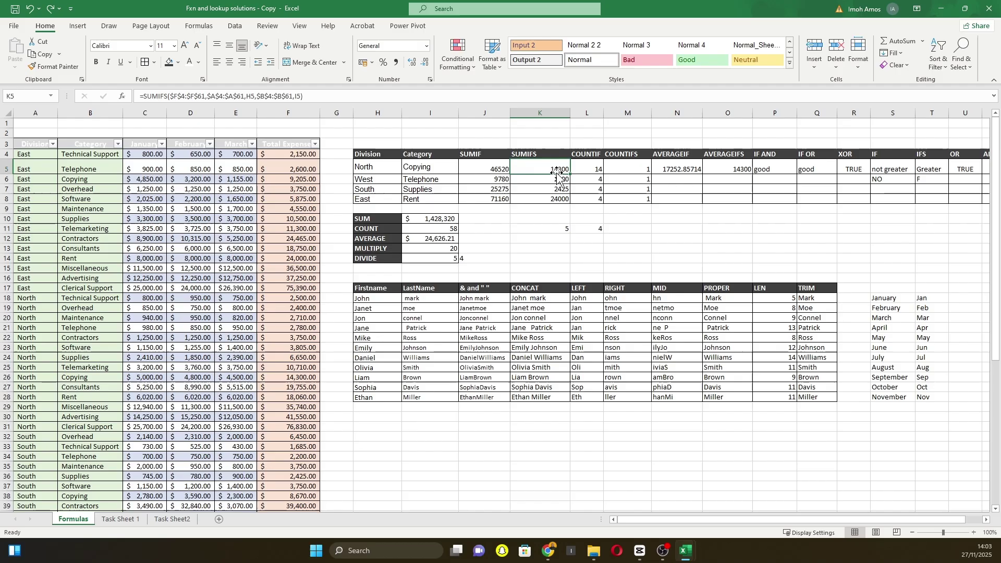
left_click(683, 172)
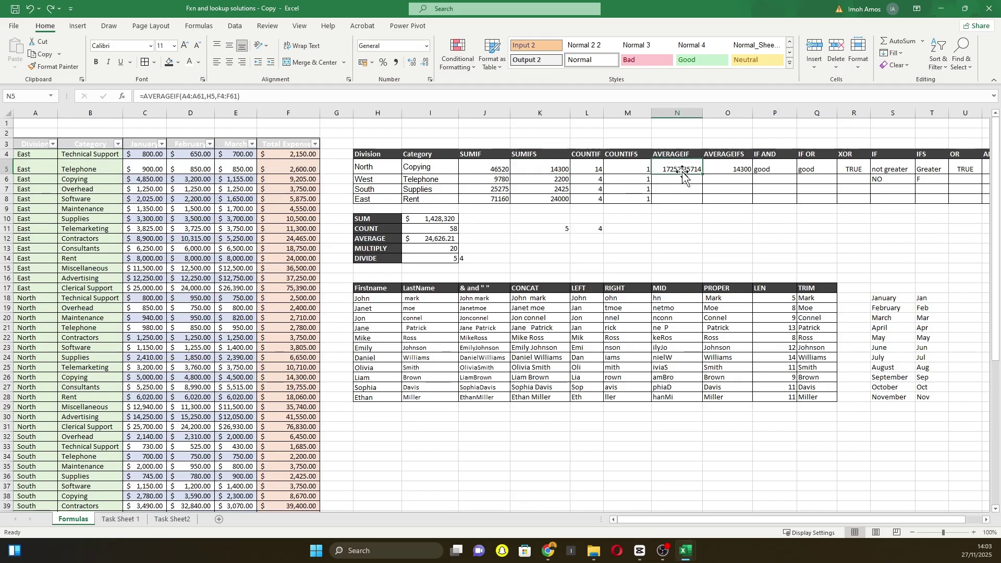
left_click(667, 181)
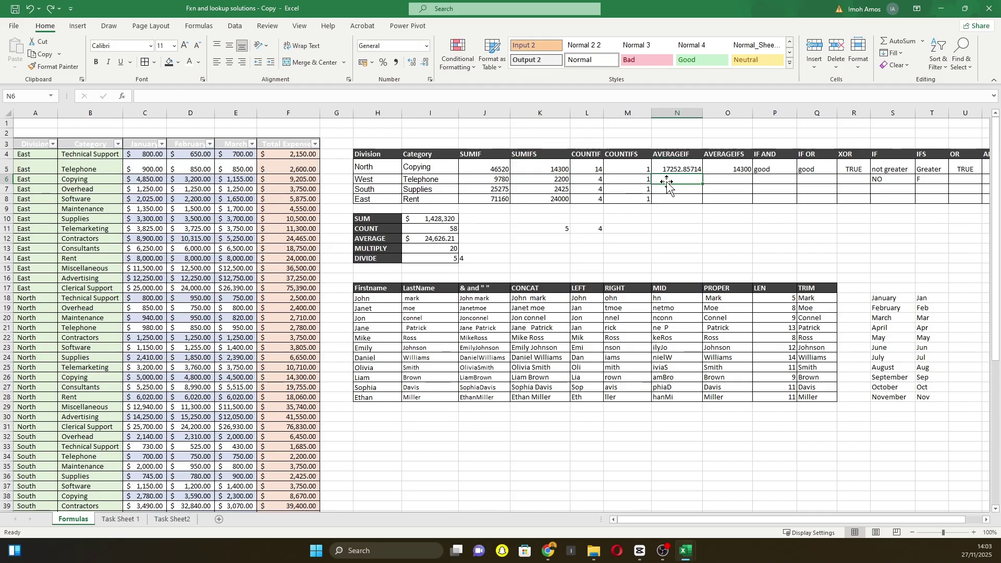
type("=aver")
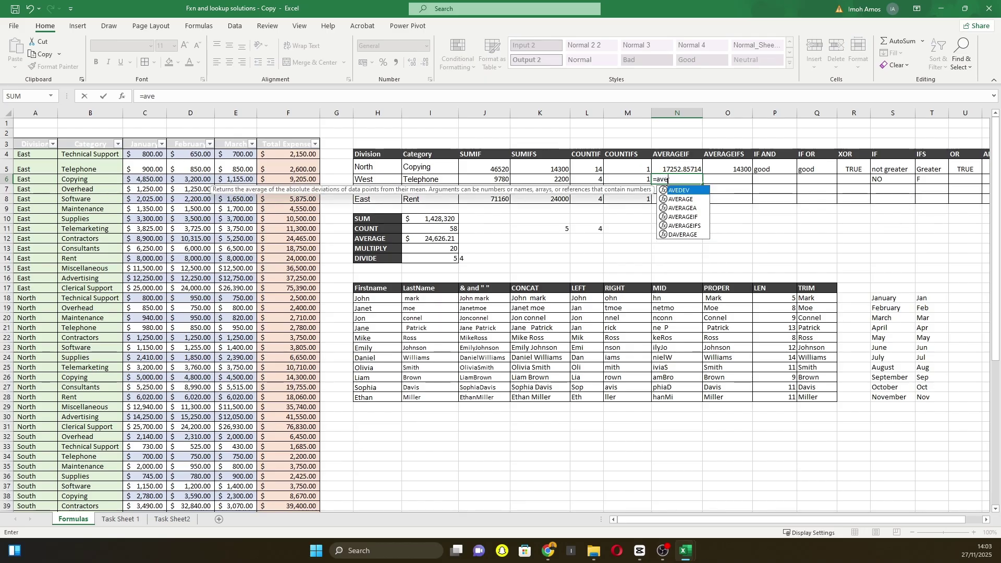
key("Down")
key("Down")
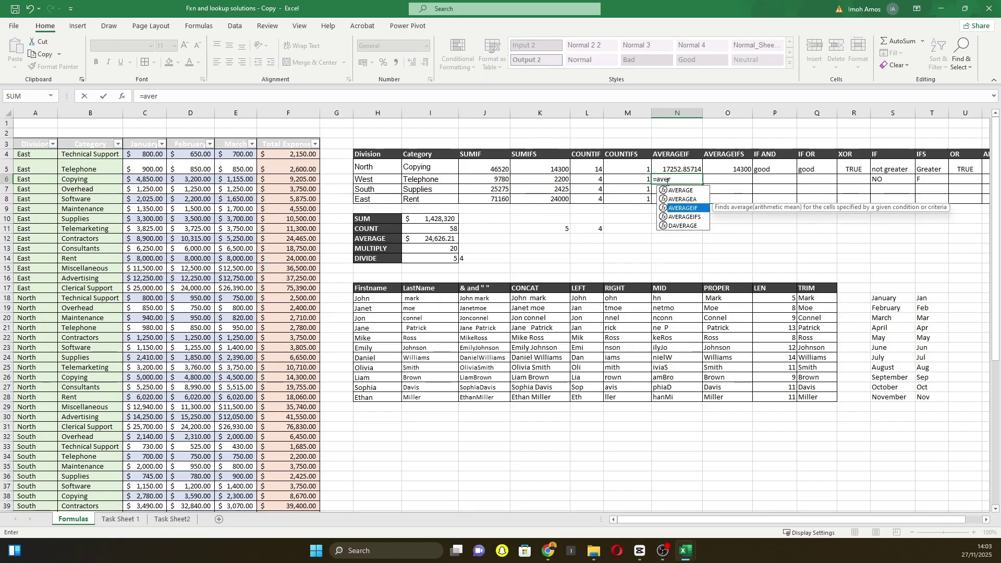
key("Tab")
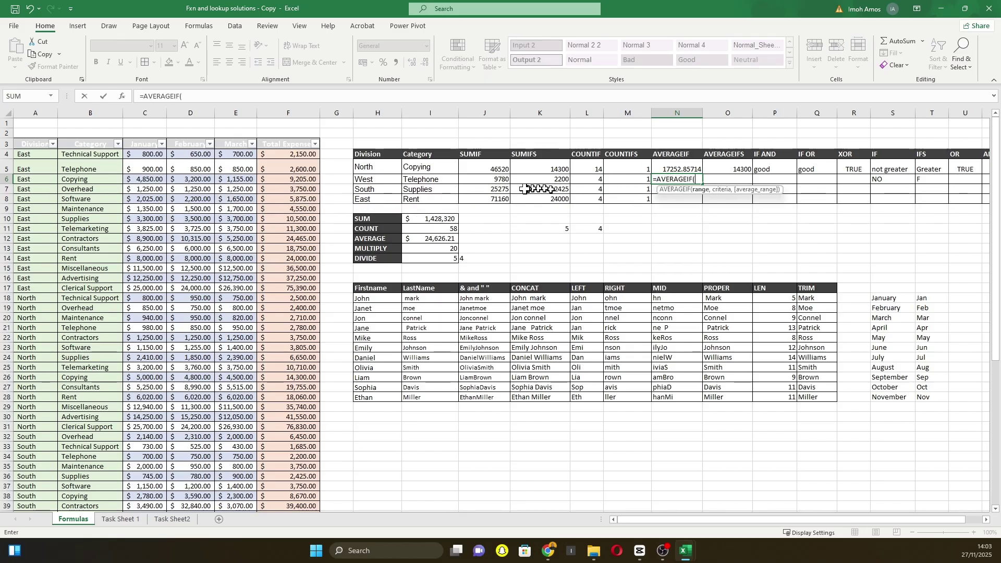
left_click(424, 181)
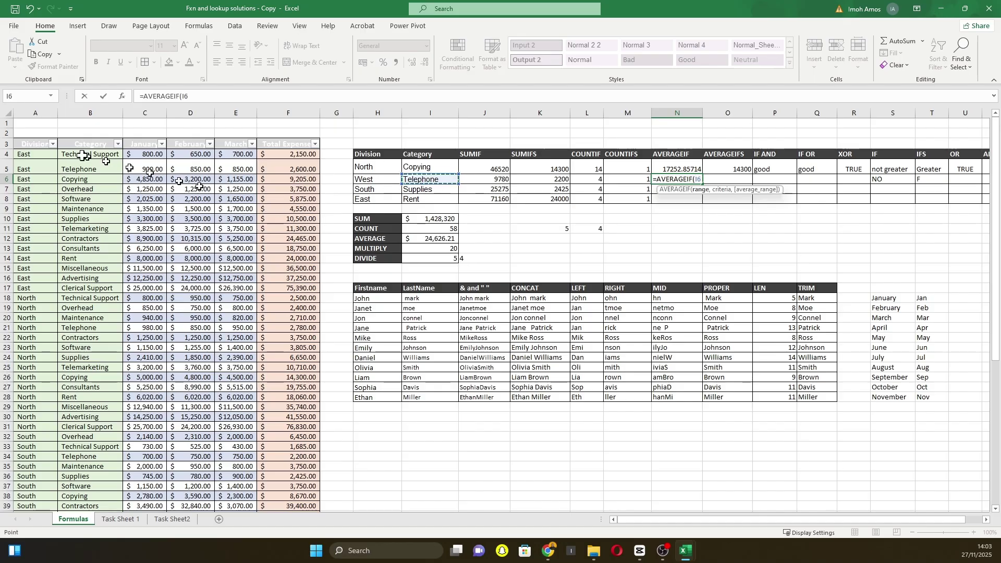
type(",")
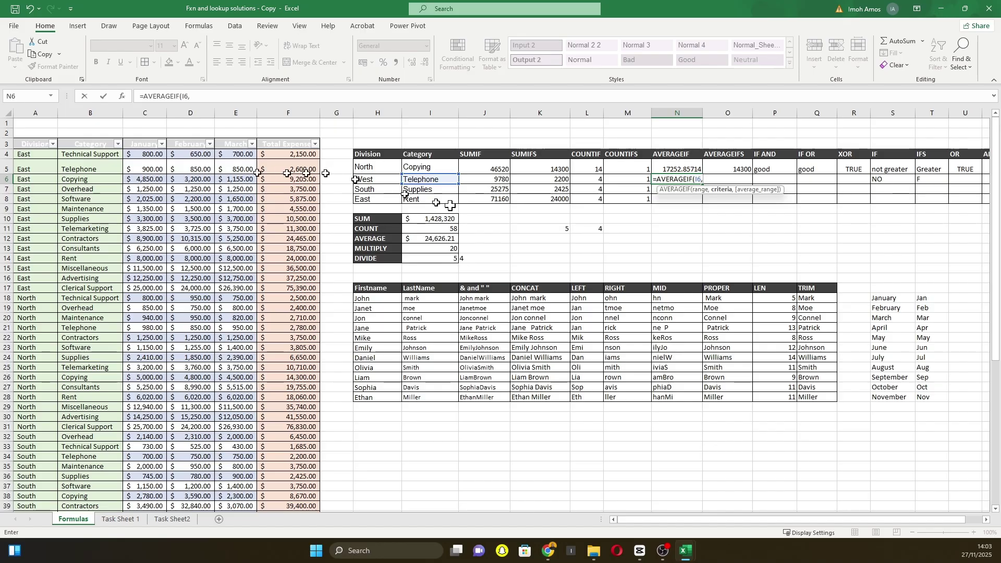
key("Escape")
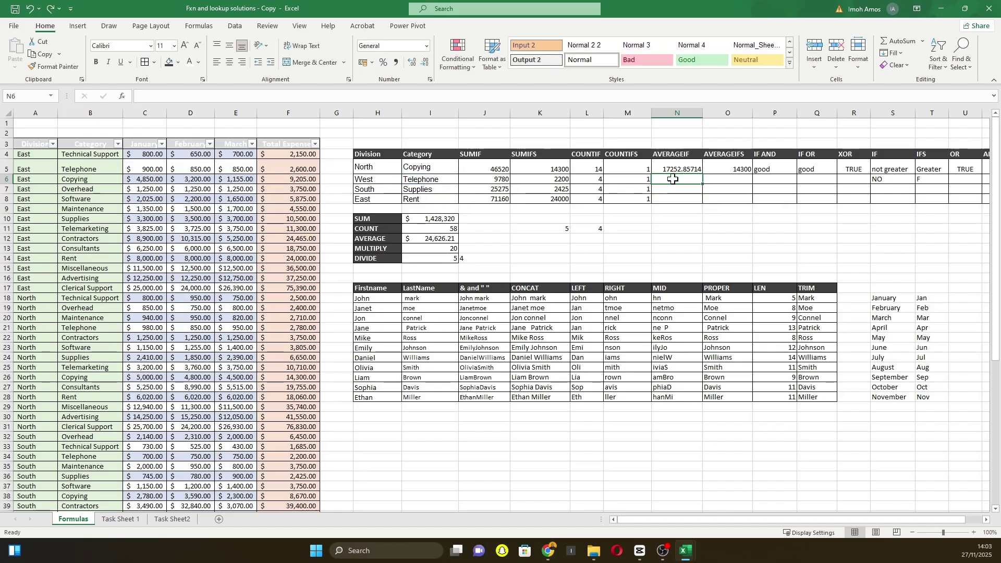
Start an AVERAGEIF formula in N6 with the Category cells B4:B61 as its range.
type("=ave")
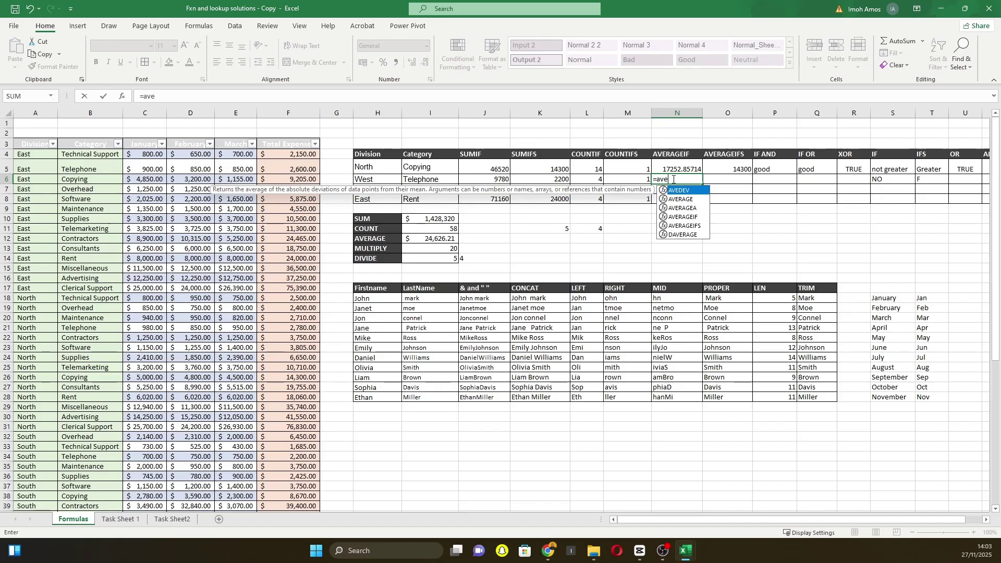
left_click(686, 202)
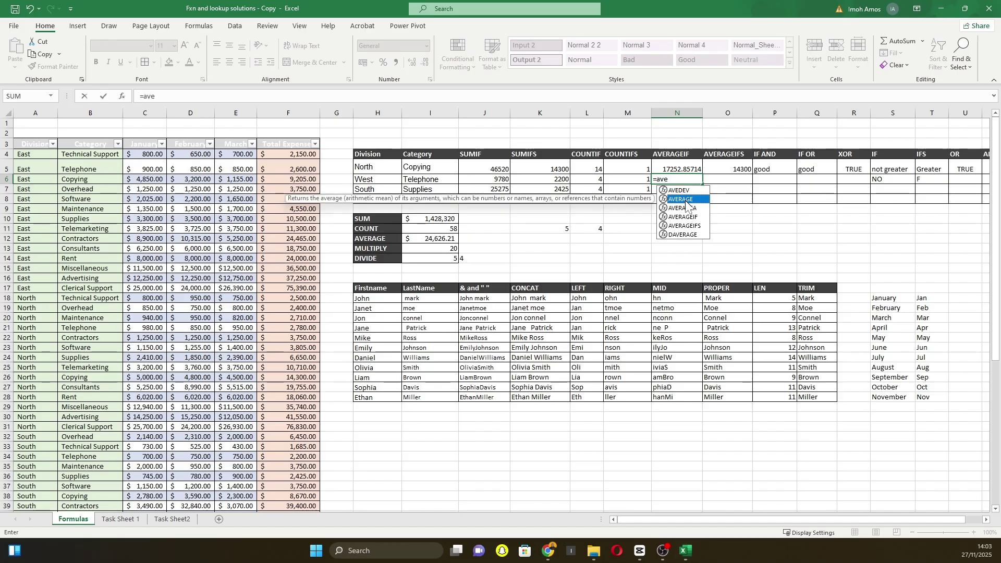
double_click(686, 199)
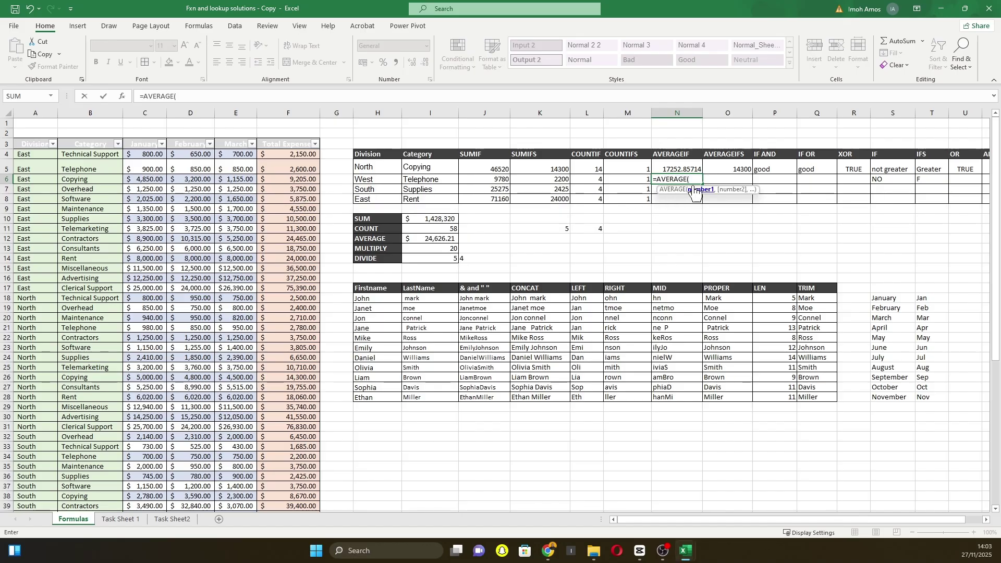
key("BackSpace")
type("I")
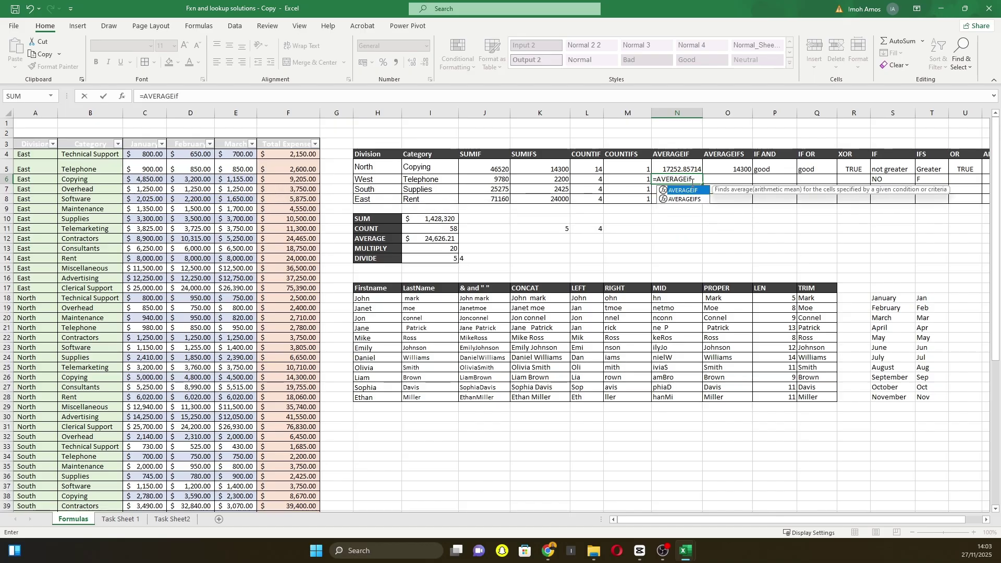
type("f")
key("Tab")
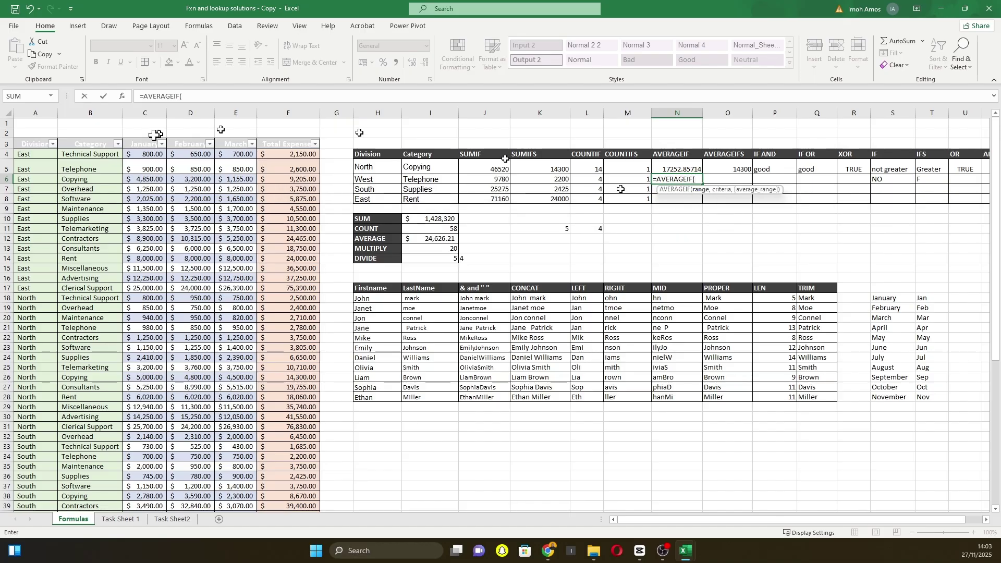
left_click(99, 155)
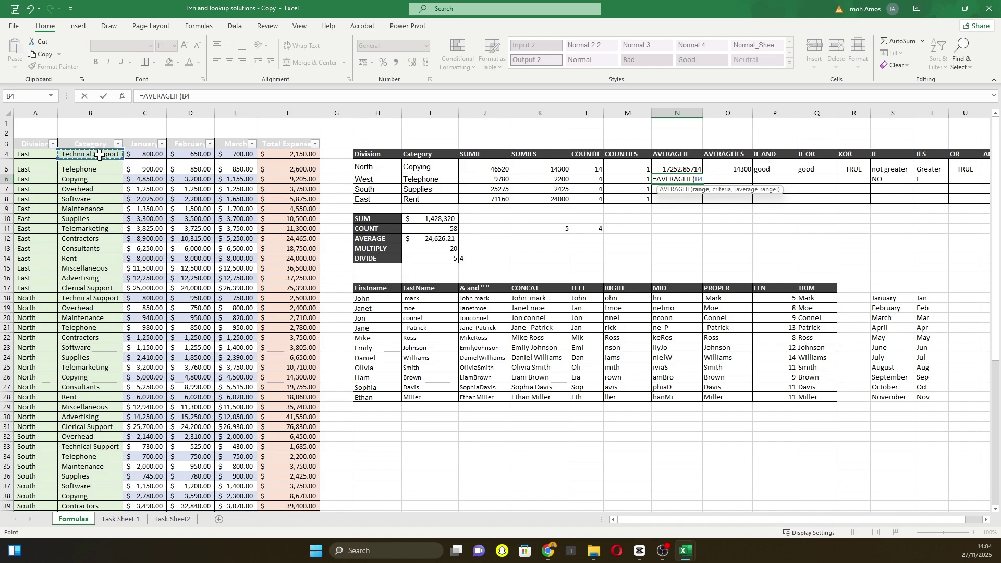
key("ctrl+shift+Down")
key("Return")
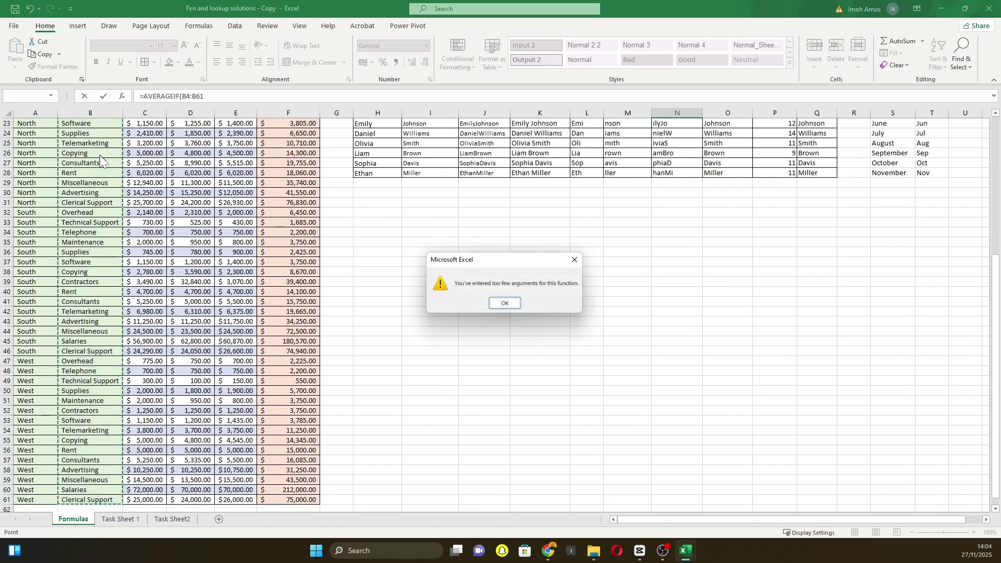
left_click(505, 303)
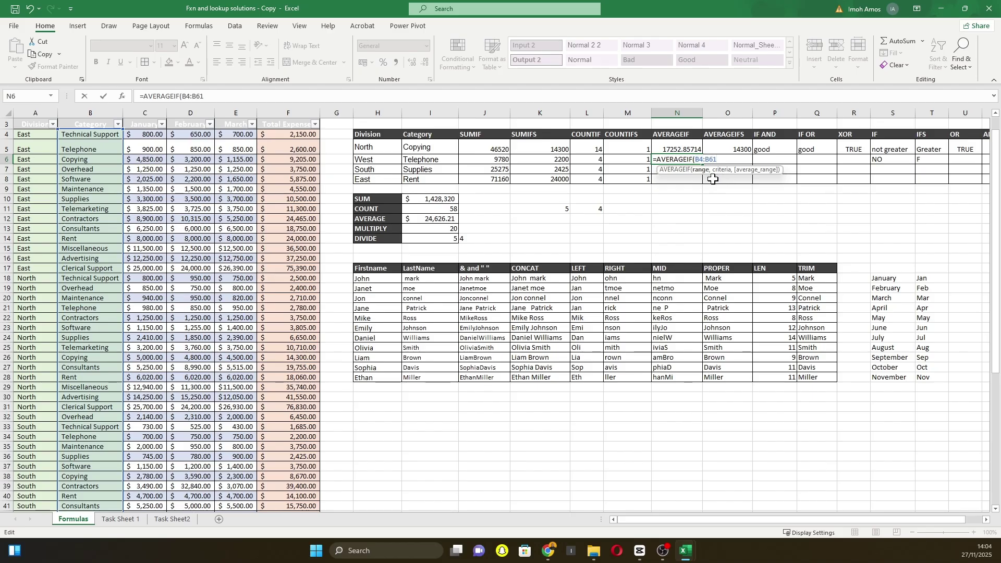
Add the Telephone category in I6 as the criterion of the AVERAGEIF formula and continue to its average range.
type(",")
left_click(420, 159)
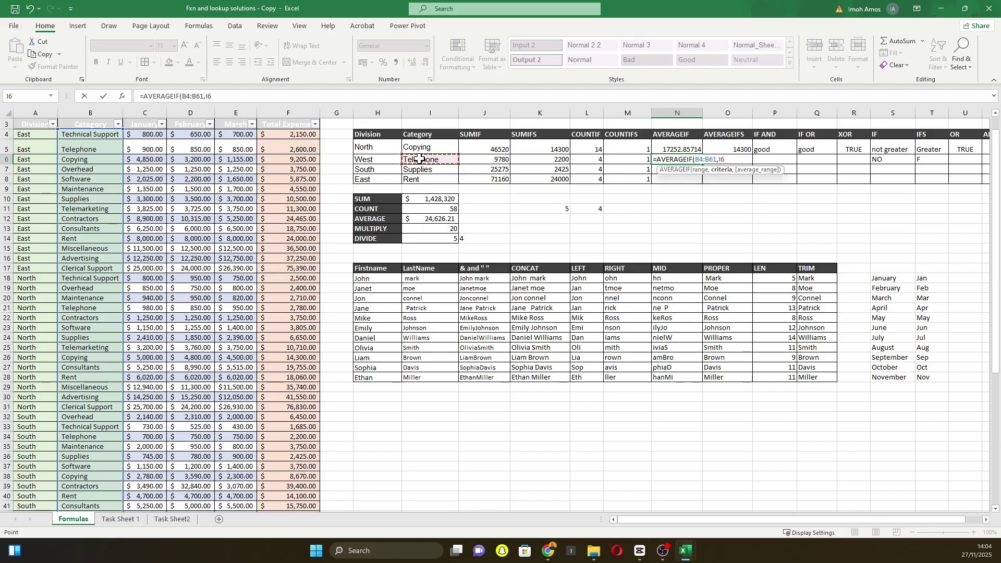
type(",")
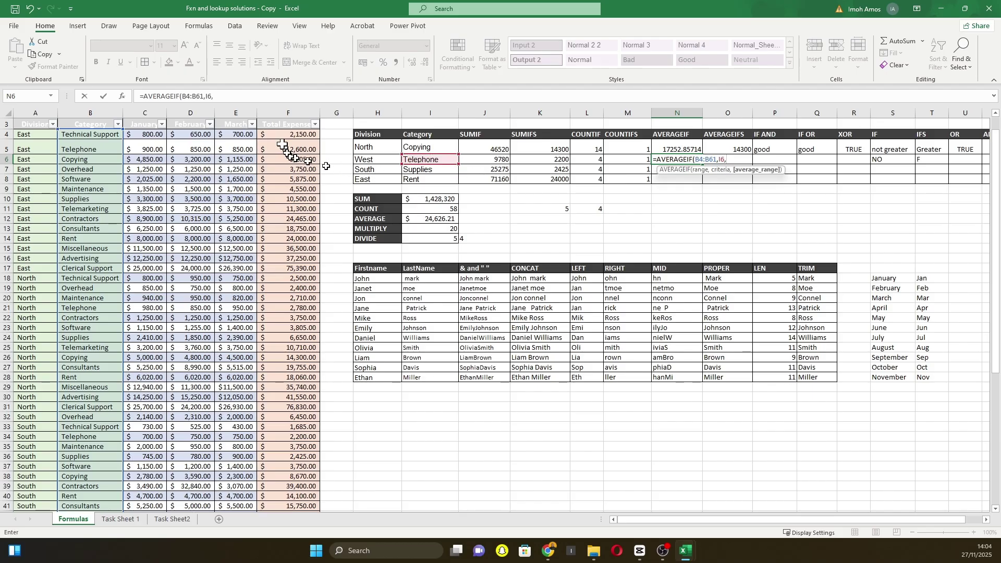
Complete the AVERAGEIF formula in N6 with F4:F61 as the average range.
scroll(289, 139, "up", 1)
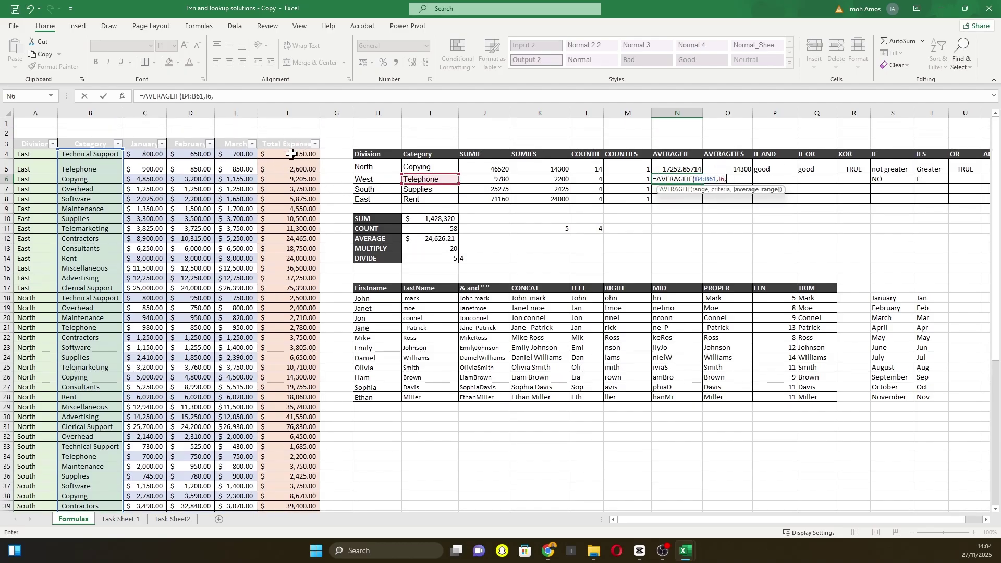
left_click(291, 154)
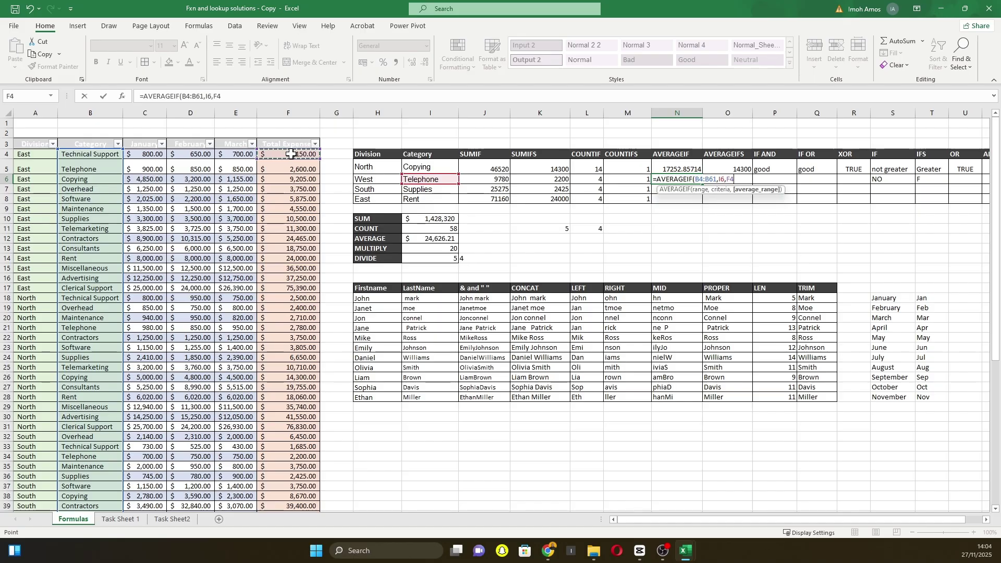
scroll(291, 155, "down", 7)
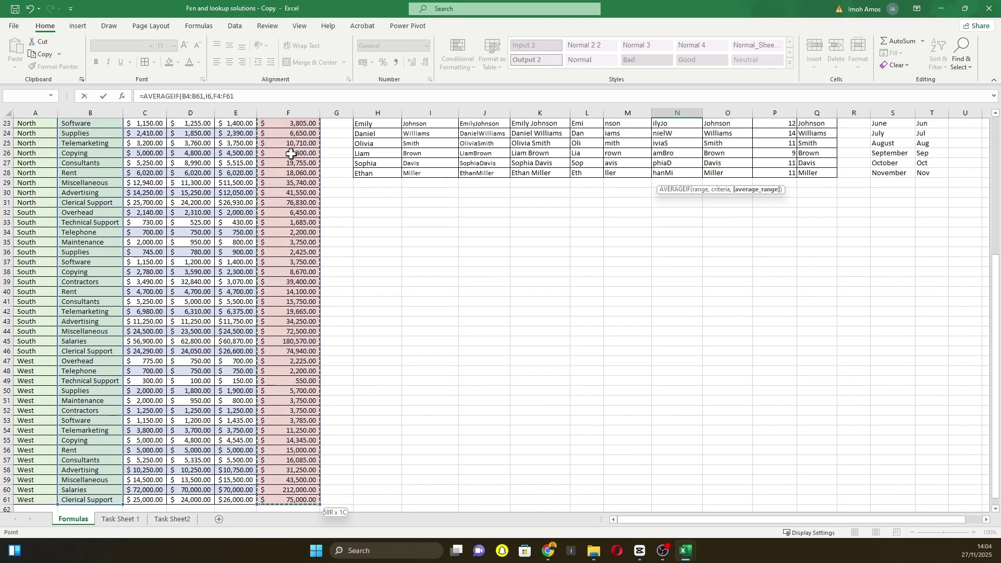
key("Return")
scroll(290, 155, "up", 3)
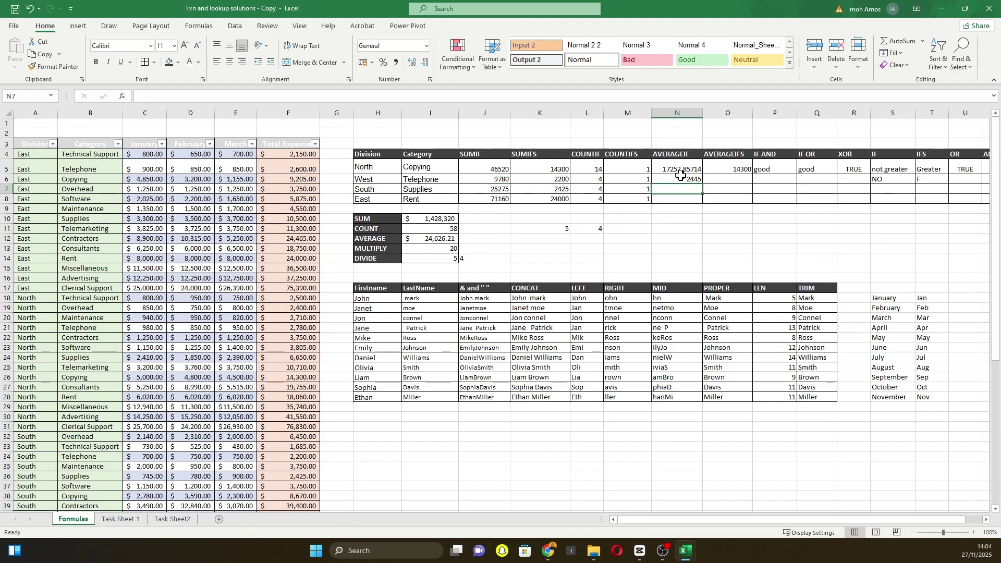
left_click(680, 180)
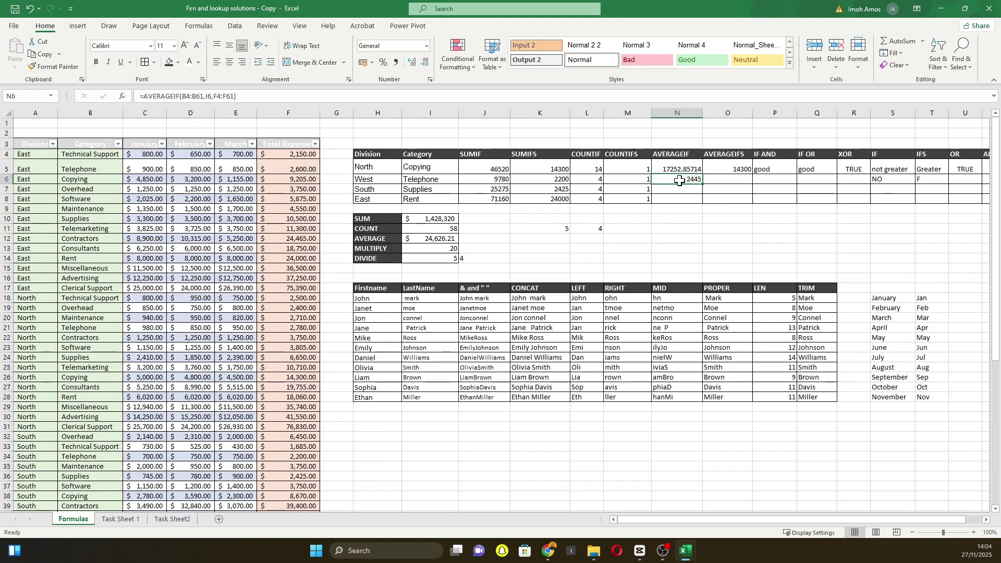
Filter the Category column to Telephone only and check the average of the visible Total Expense values.
left_click(117, 144)
left_click(33, 268)
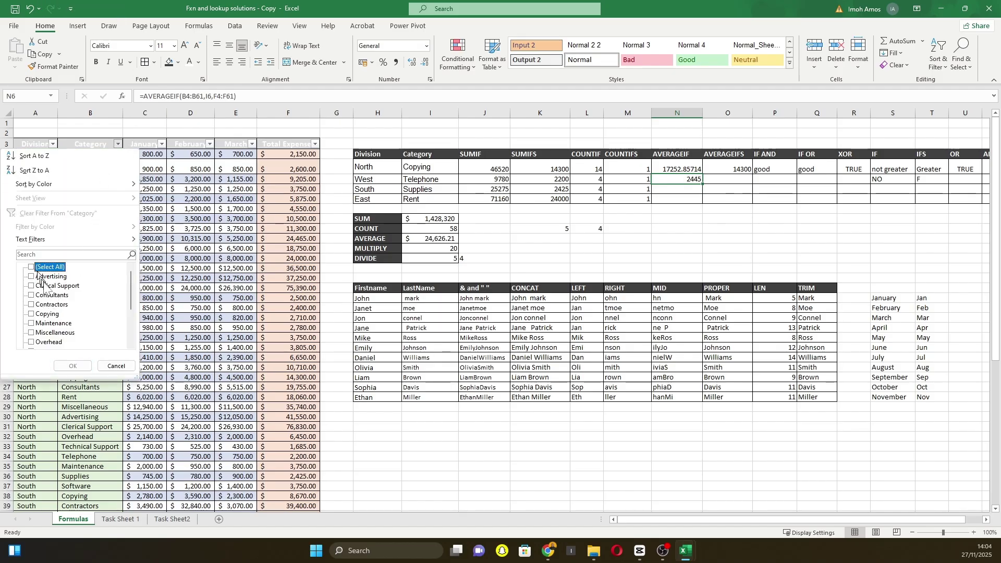
scroll(47, 331, "down", 3)
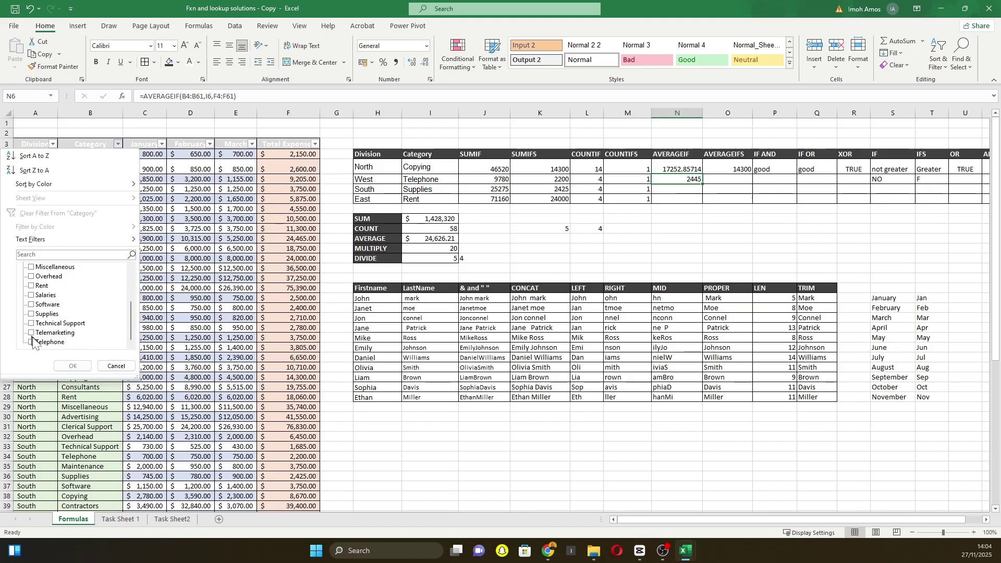
left_click(43, 342)
left_click(73, 366)
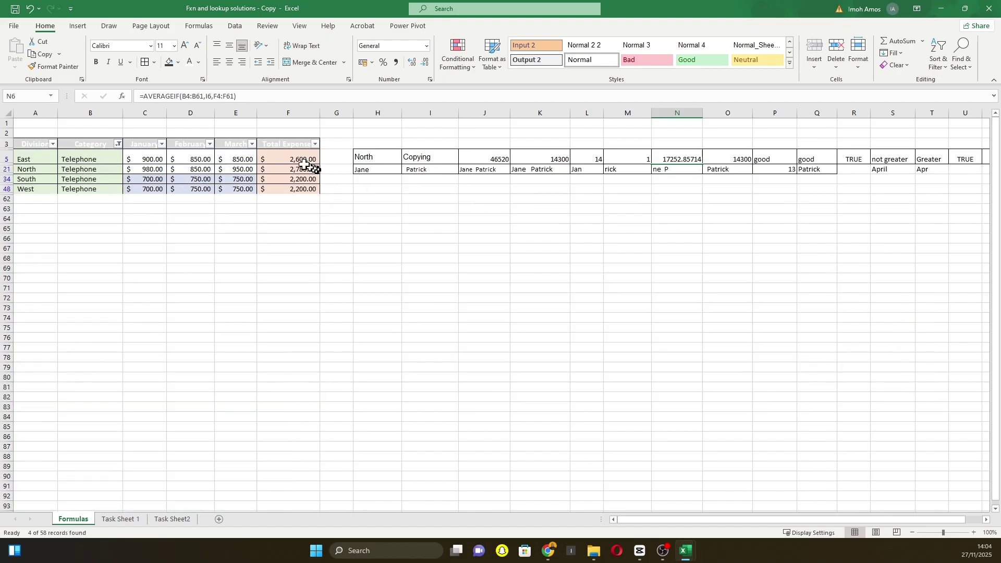
left_click_drag(290, 152, 295, 188)
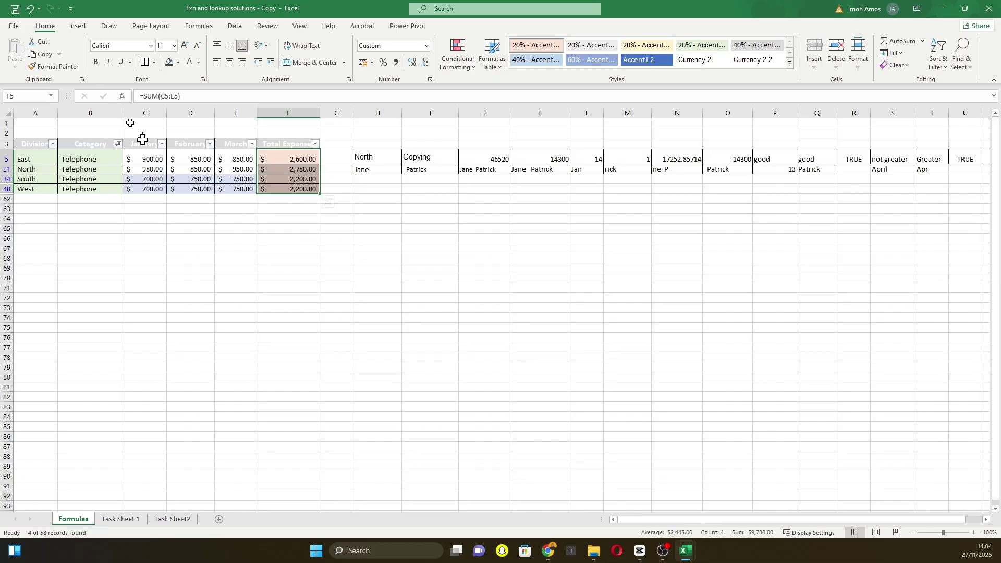
Restore all categories in the Category column filter.
left_click(119, 144)
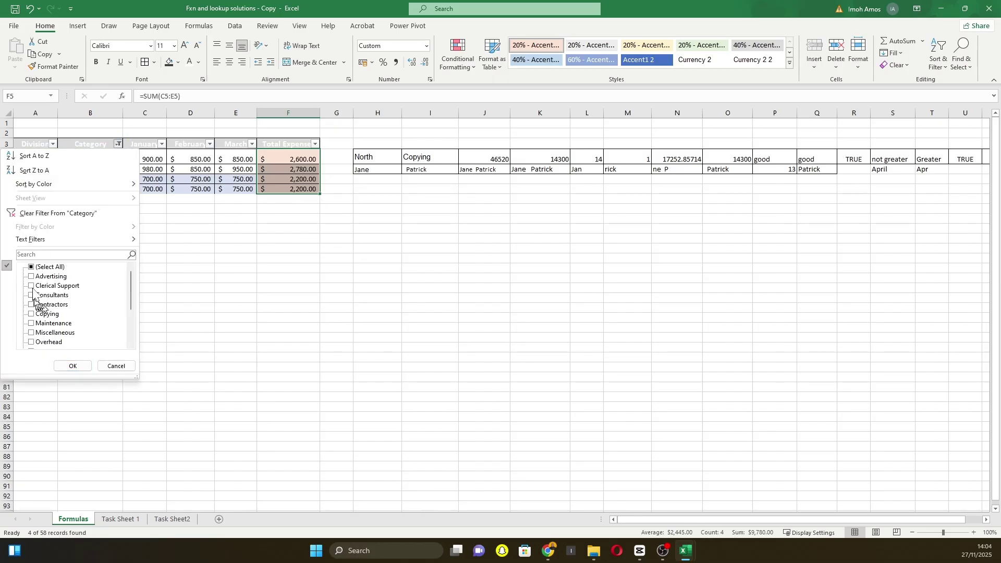
left_click(32, 267)
left_click(73, 366)
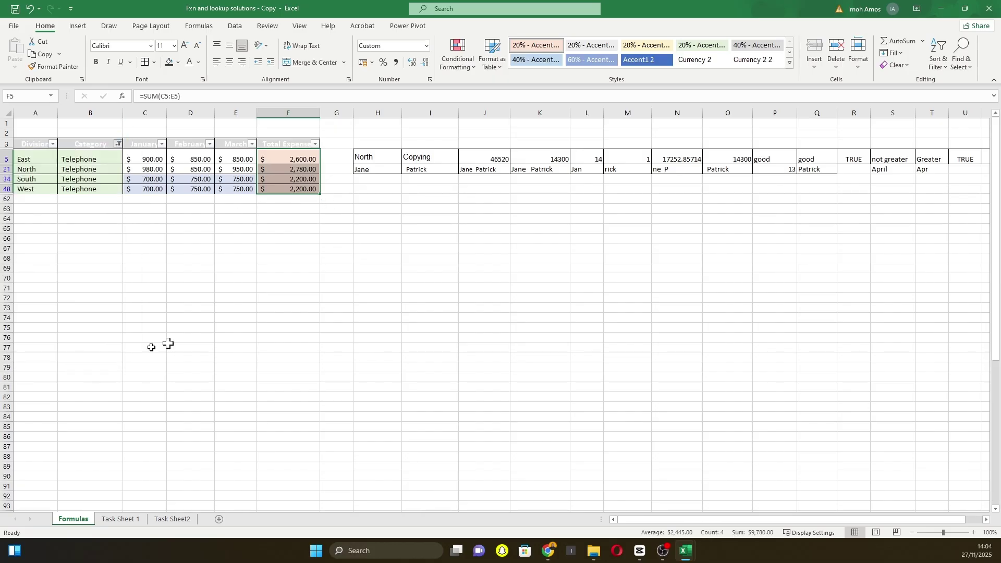
left_click(715, 216)
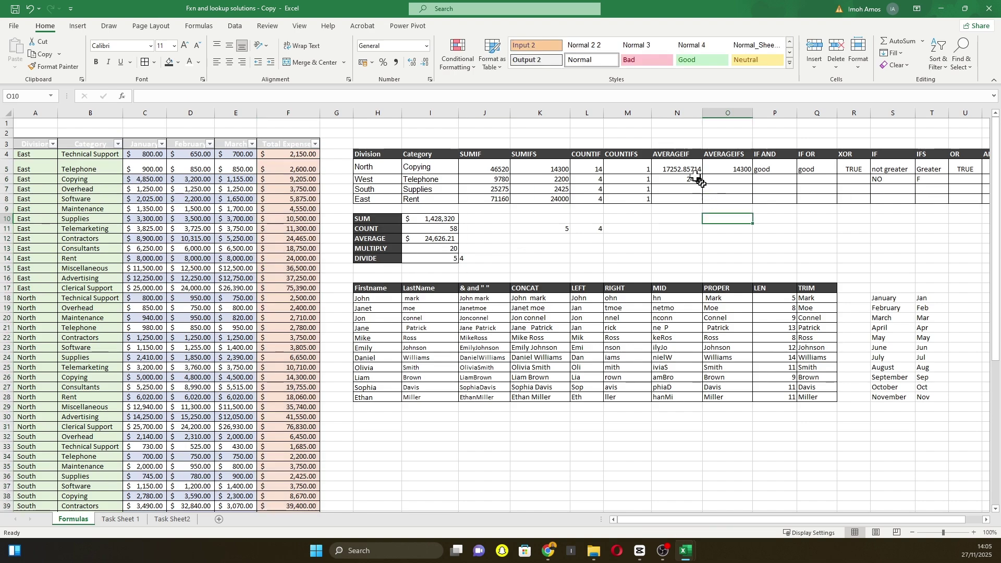
Make the ranges in N6's AVERAGEIF formula absolute as $B$4:$B$61 and $F$4:$F$61, and fill the formula down to N8.
double_click(692, 178)
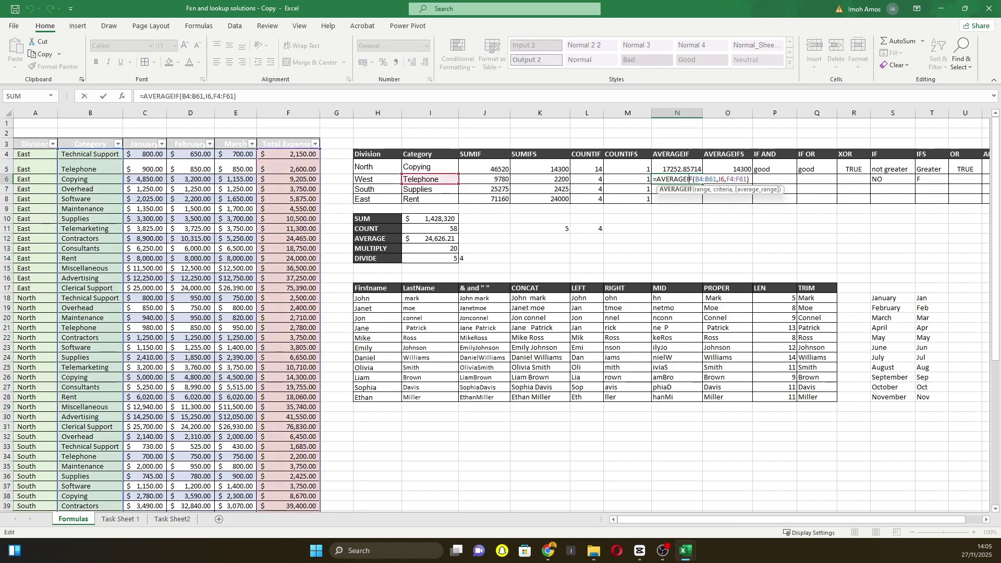
left_click(707, 179)
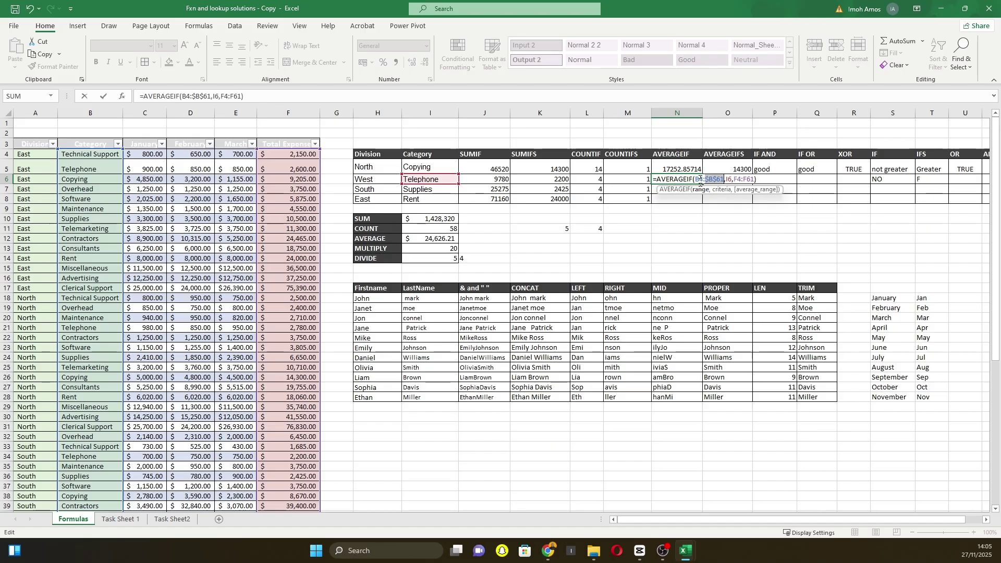
key("F4")
left_click(749, 179)
key("F4")
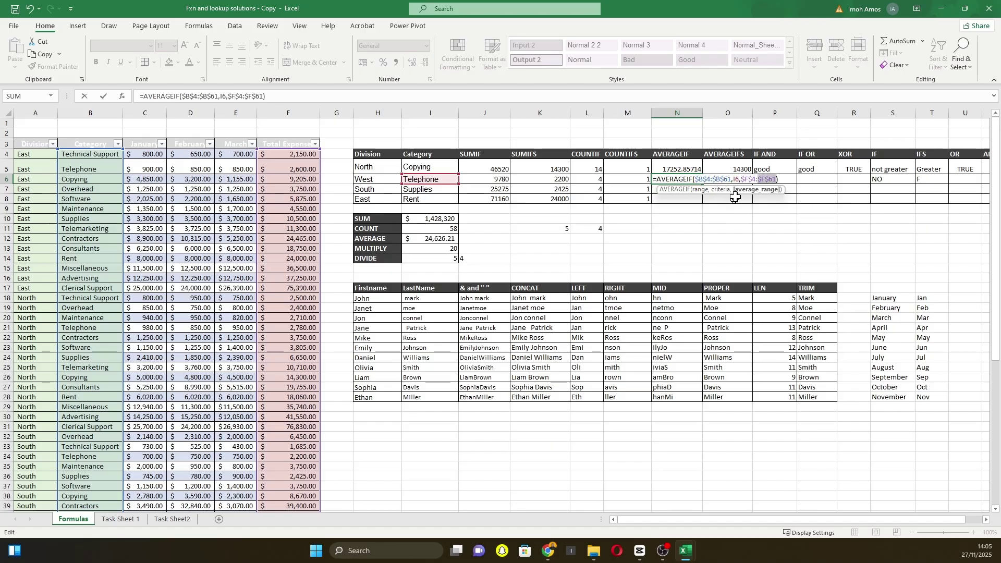
key("Escape")
left_click_drag(706, 186, 706, 205)
left_click(678, 234)
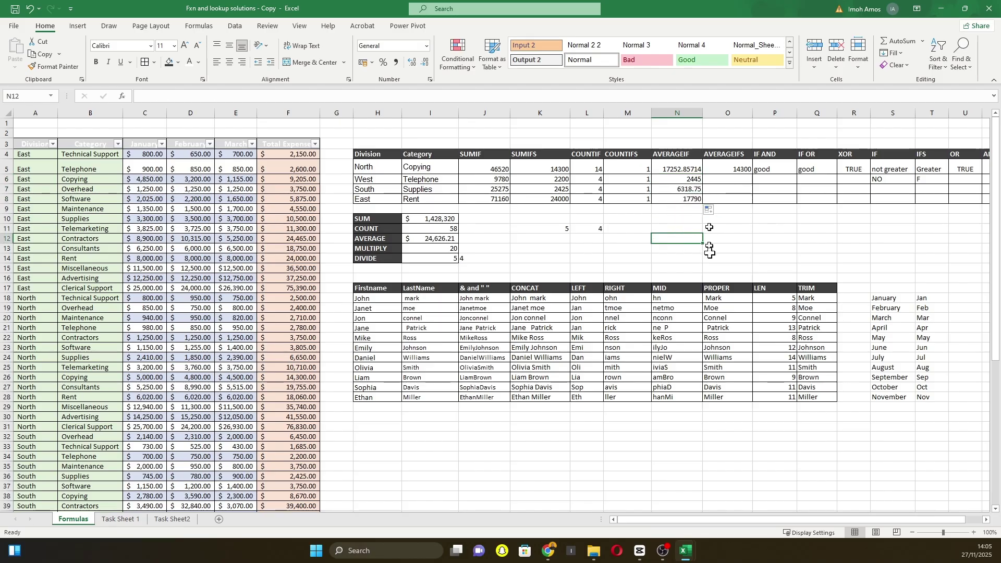
left_click(732, 238)
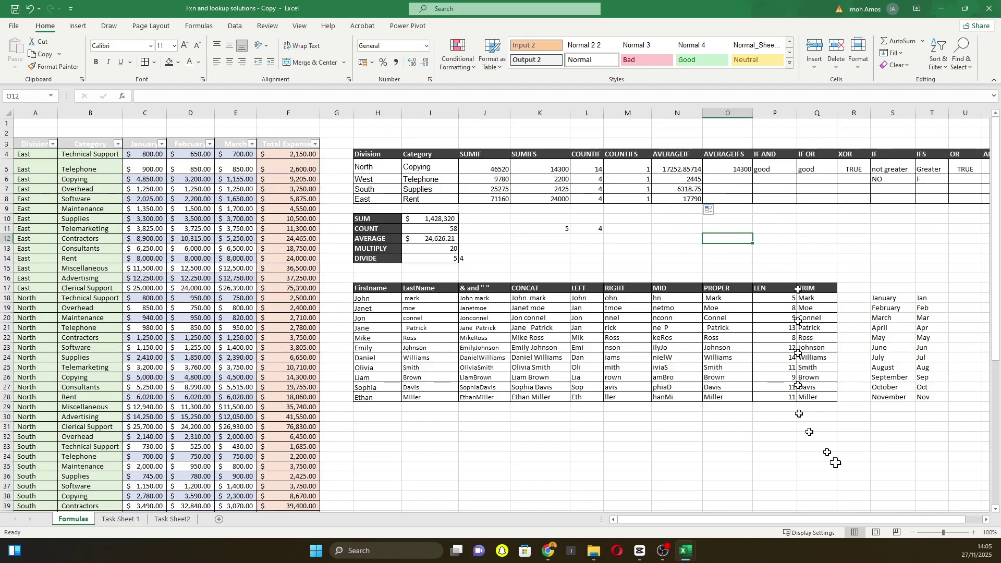
Start an AVERAGEIFS formula in O6 with the Total Expense range F4:F61 as the average range.
left_click_drag(865, 520, 888, 521)
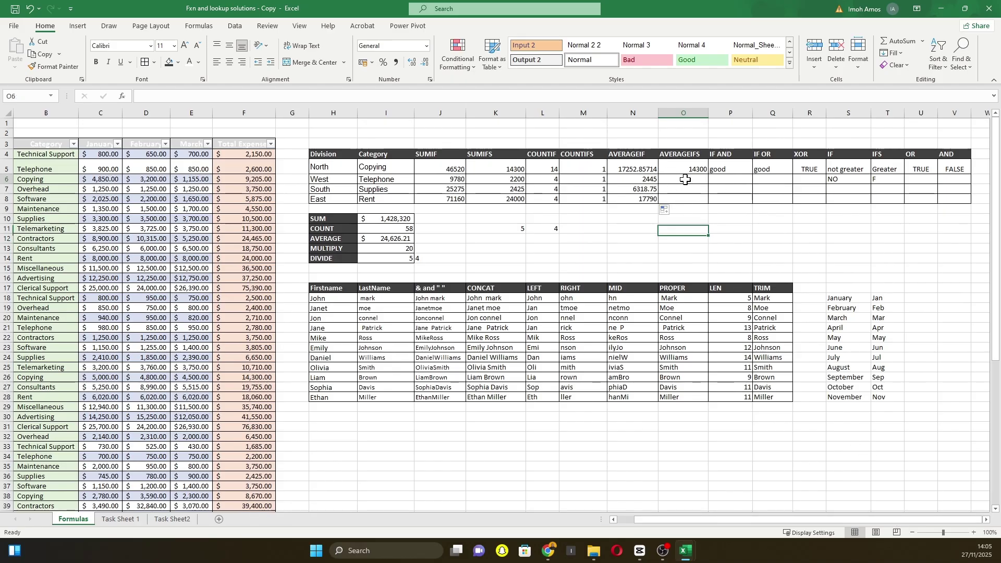
left_click(685, 179)
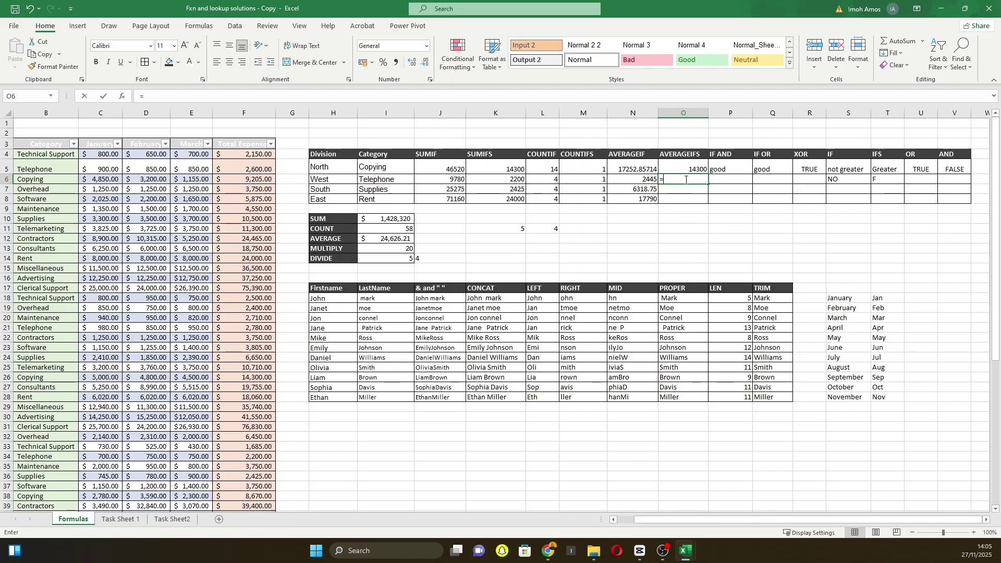
type("=aver")
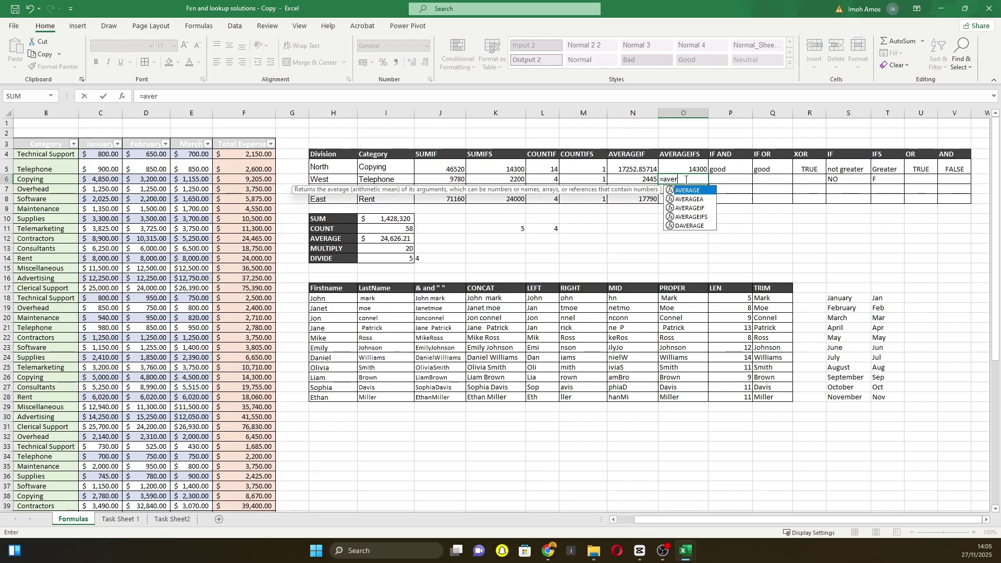
key("Down")
key("Down")
key("Down")
key("Tab")
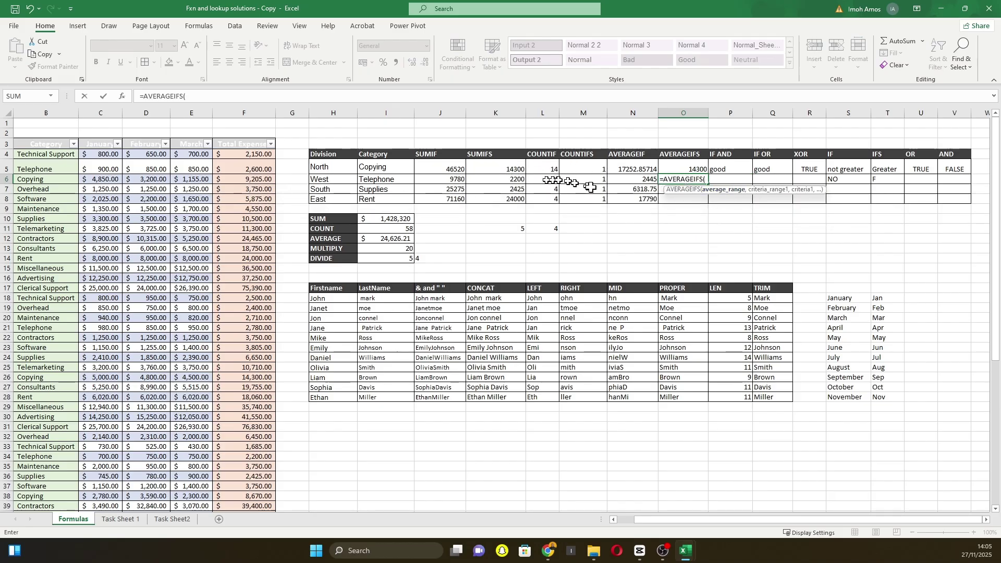
left_click(246, 154)
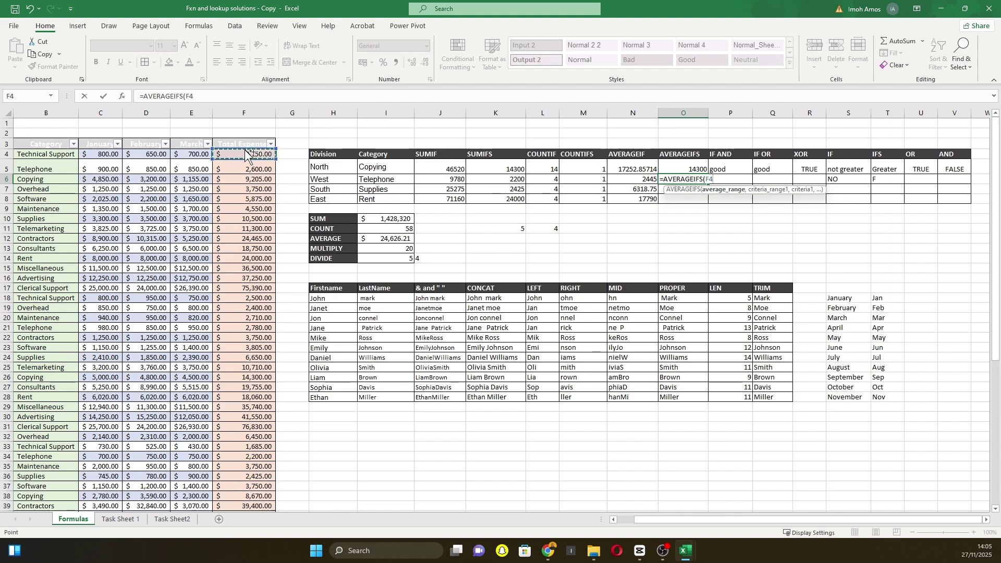
key("ctrl+shift+Down")
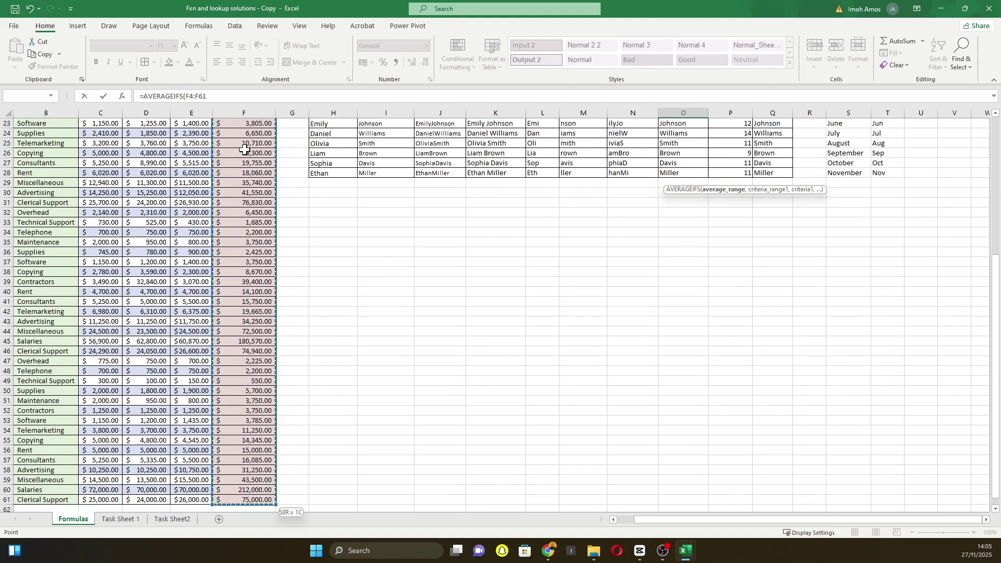
type(",")
scroll(707, 173, "up", 2)
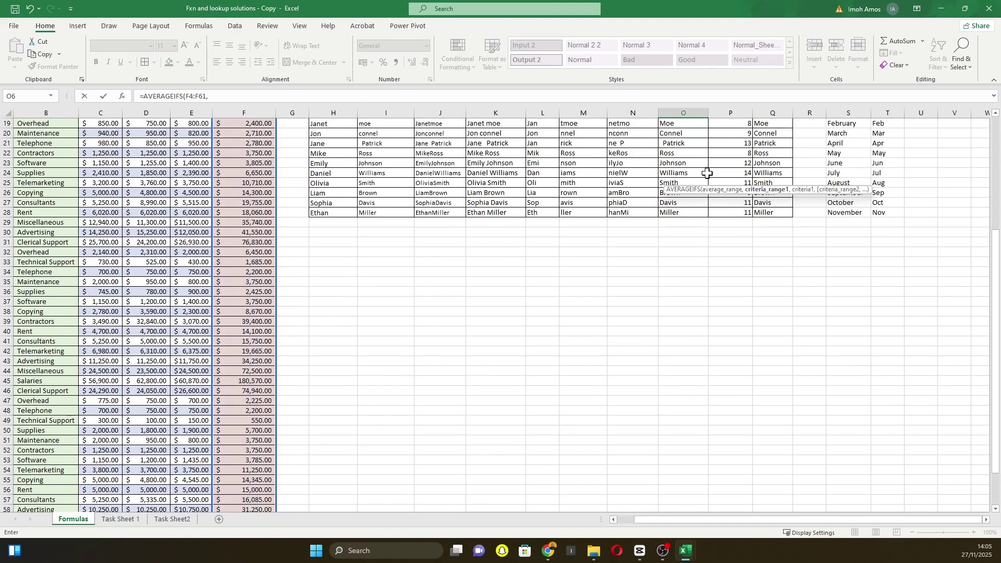
scroll(707, 173, "up", 6)
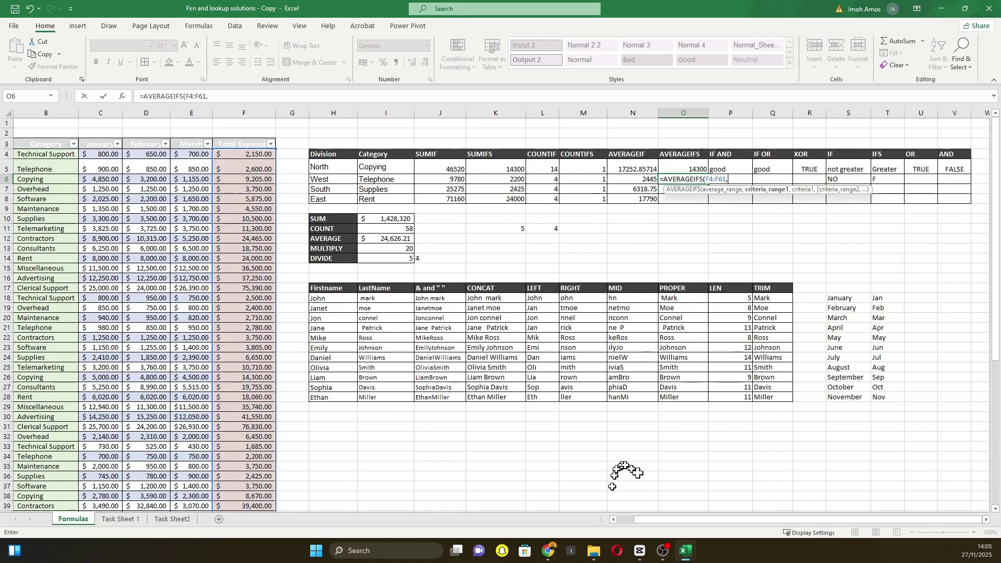
Add the Category range B4:B61 with I6 as the first criterion of the O6 AVERAGEIFS formula.
left_click_drag(708, 521, 669, 524)
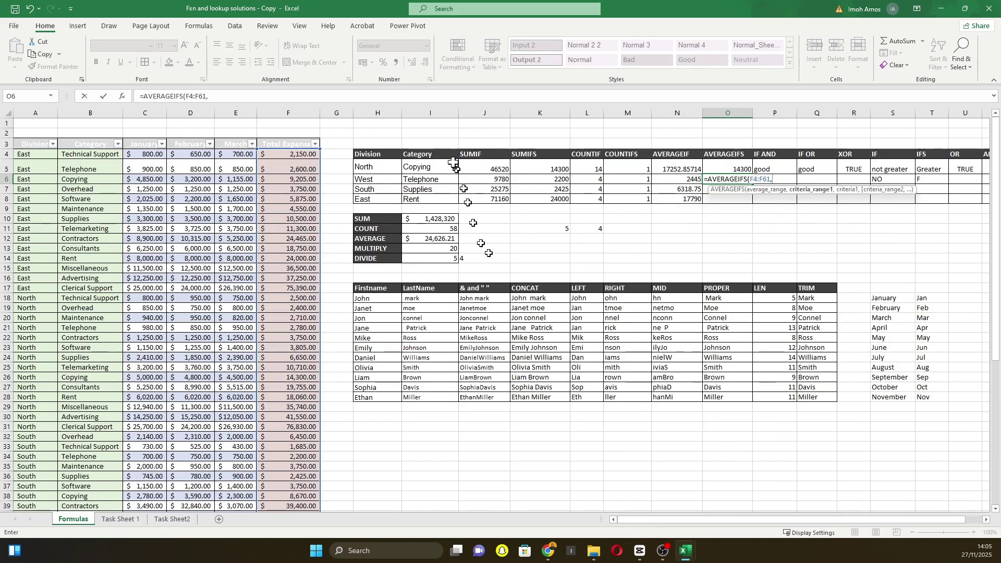
left_click(88, 152)
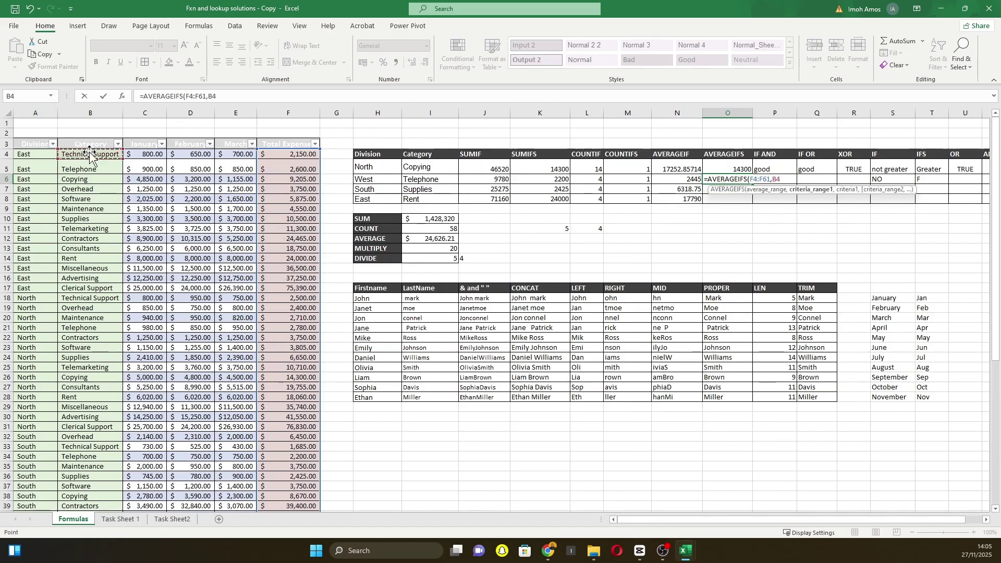
key("ctrl+shift+Down")
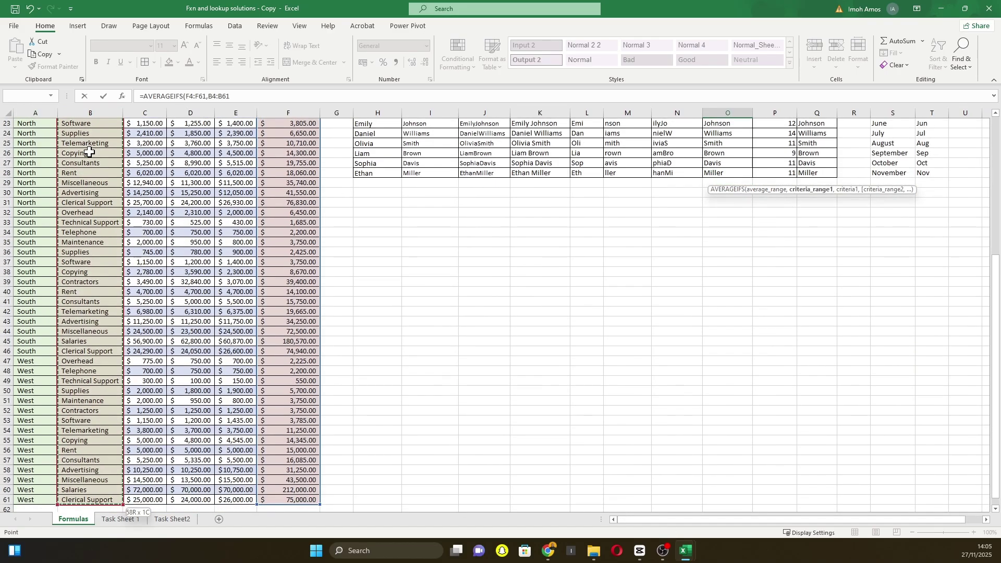
type(",")
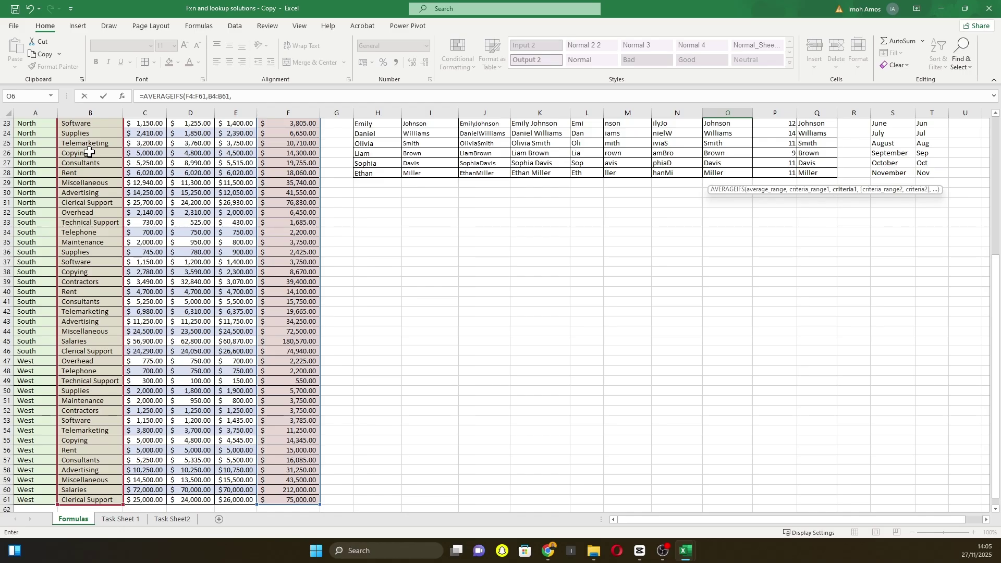
scroll(641, 151, "up", 7)
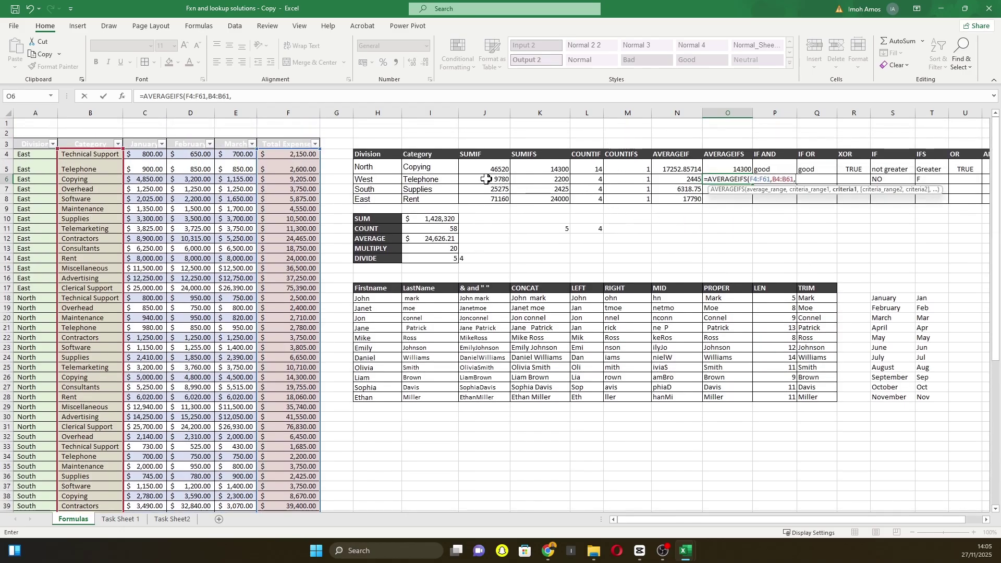
left_click(424, 180)
type(",")
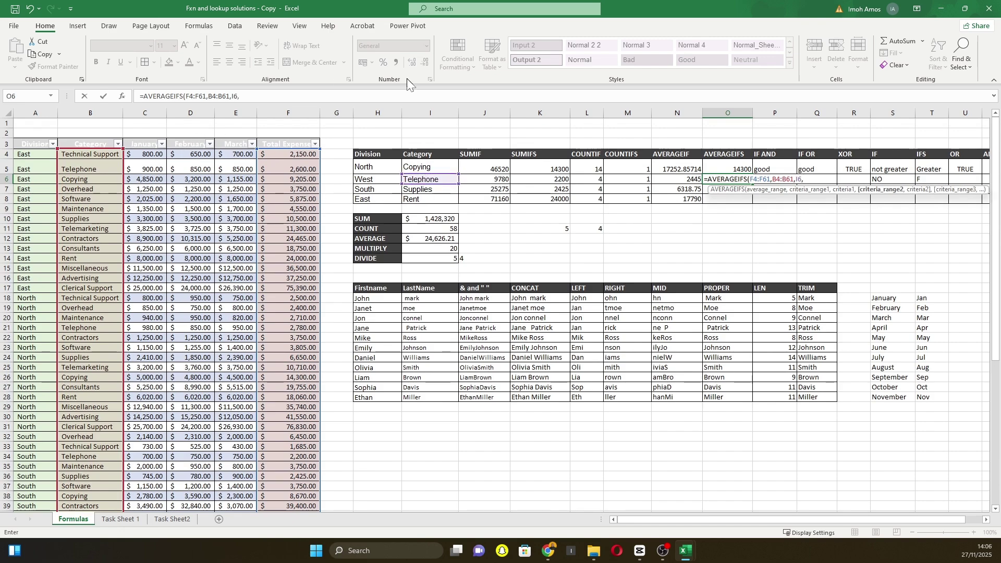
Add the Division range A4:A61 with H6 as the second criterion and complete the AVERAGEIFS formula in O6.
left_click(37, 156)
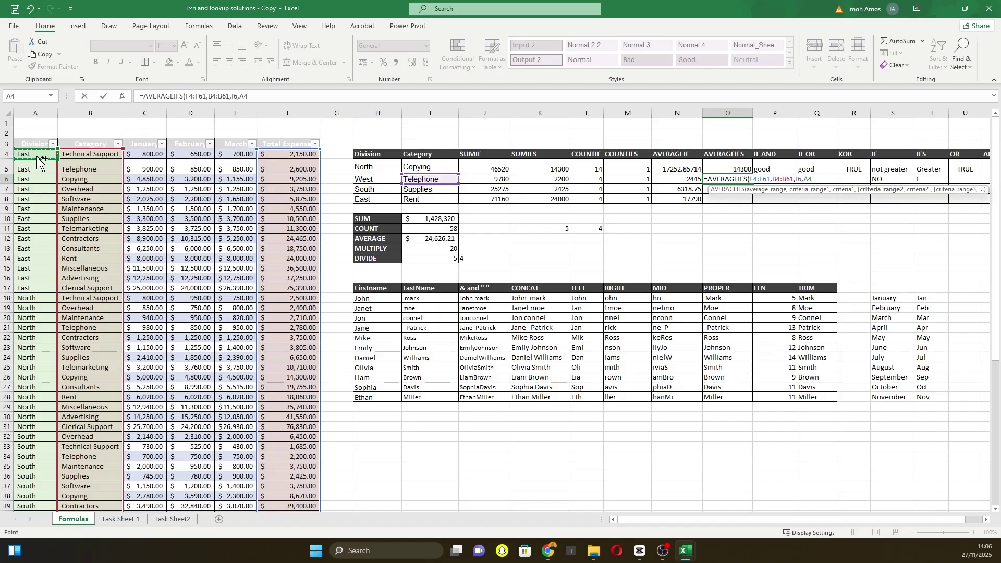
key("ctrl+shift+Down")
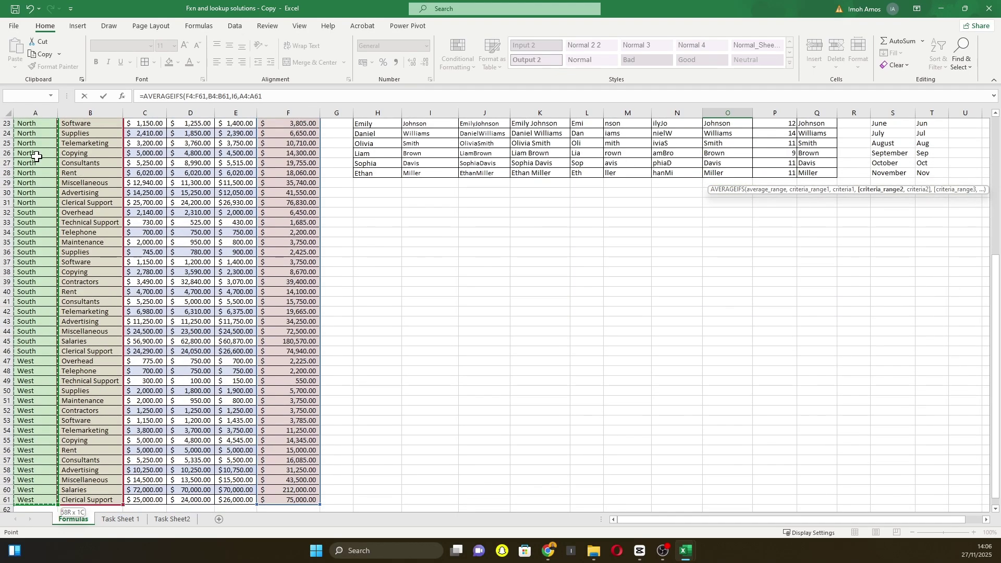
type(",")
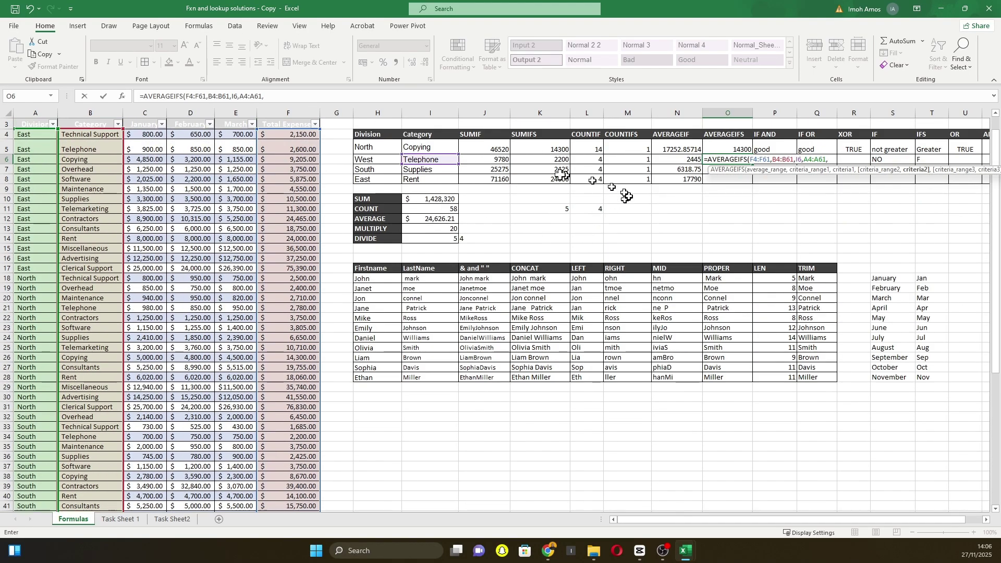
left_click(375, 160)
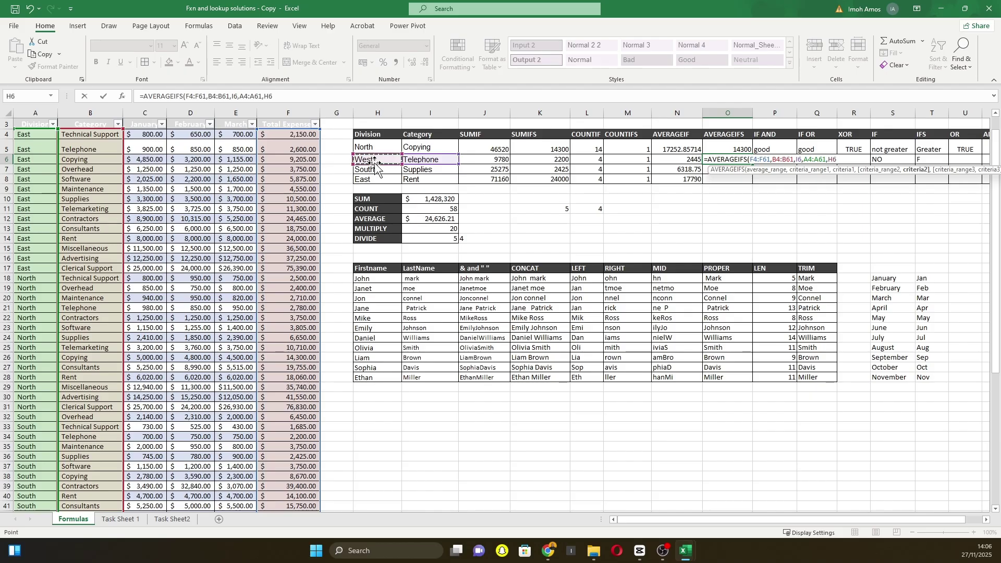
key("Return")
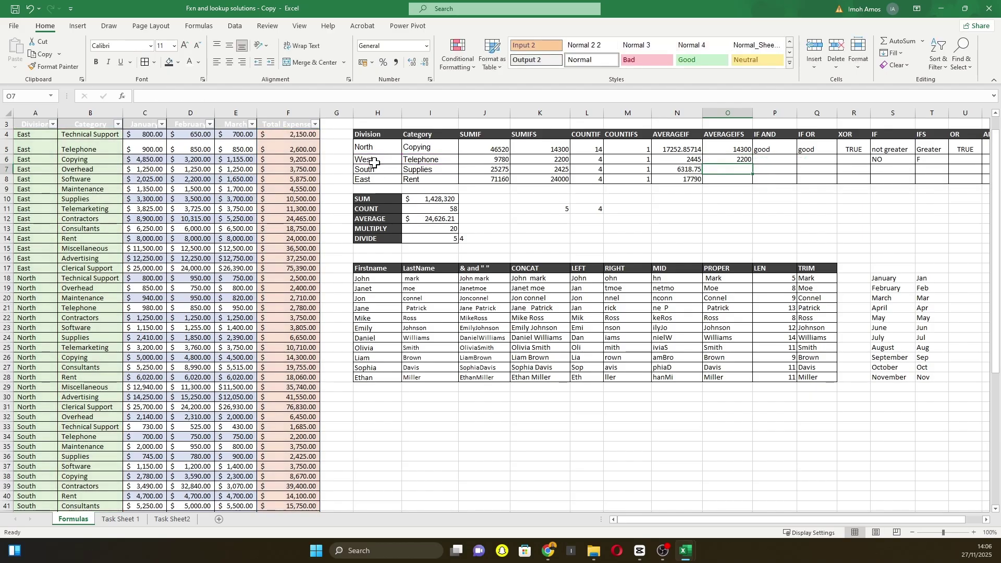
Make the ranges in O6's AVERAGEIFS formula absolute as $F$4:$F$61, $B$4:$B$61 and $A$4:$A$61, and fill the formula down to O8.
double_click(732, 160)
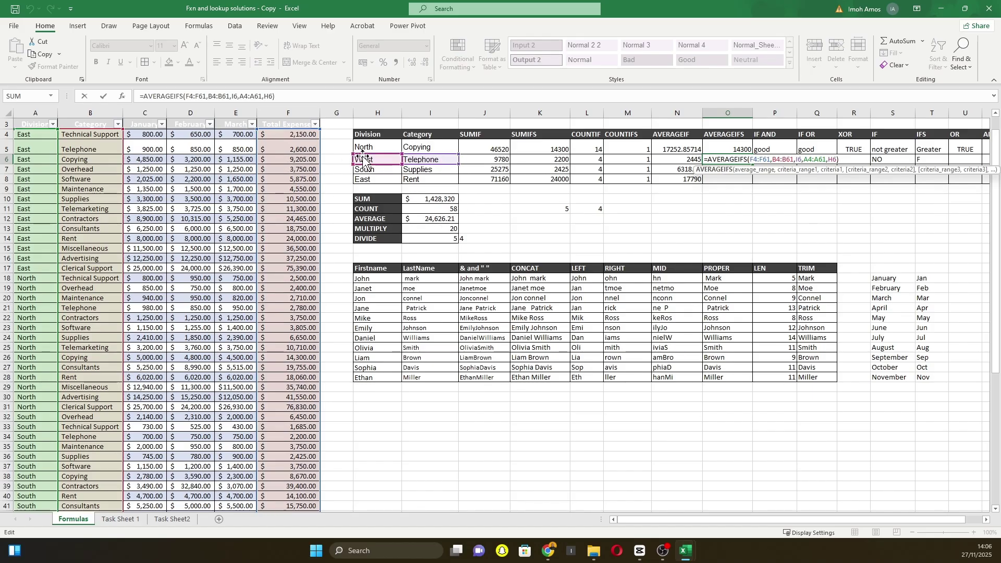
left_click(766, 159)
key("F4")
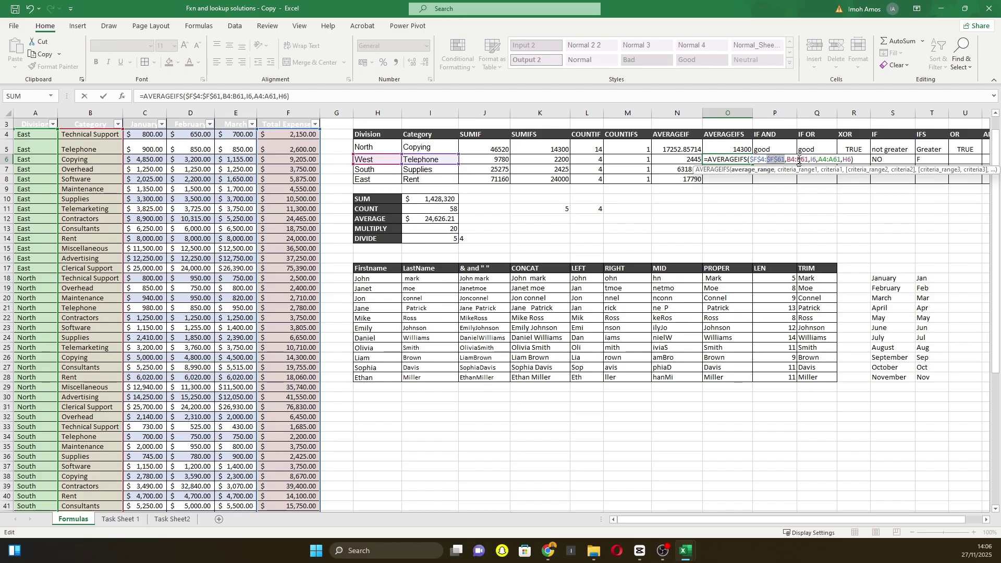
left_click(799, 159)
key("F4")
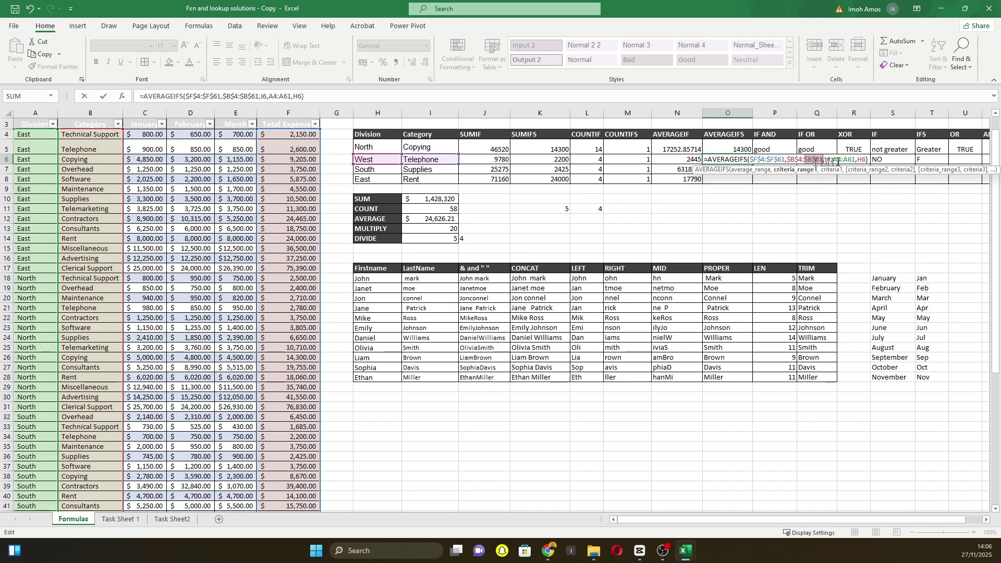
left_click(843, 159)
key("F4")
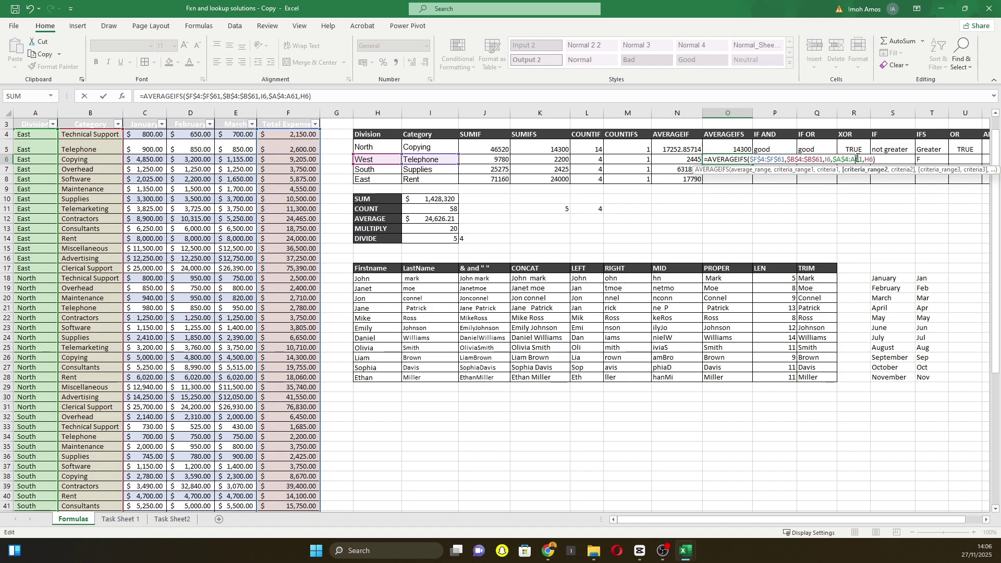
left_click(858, 159)
key("F4")
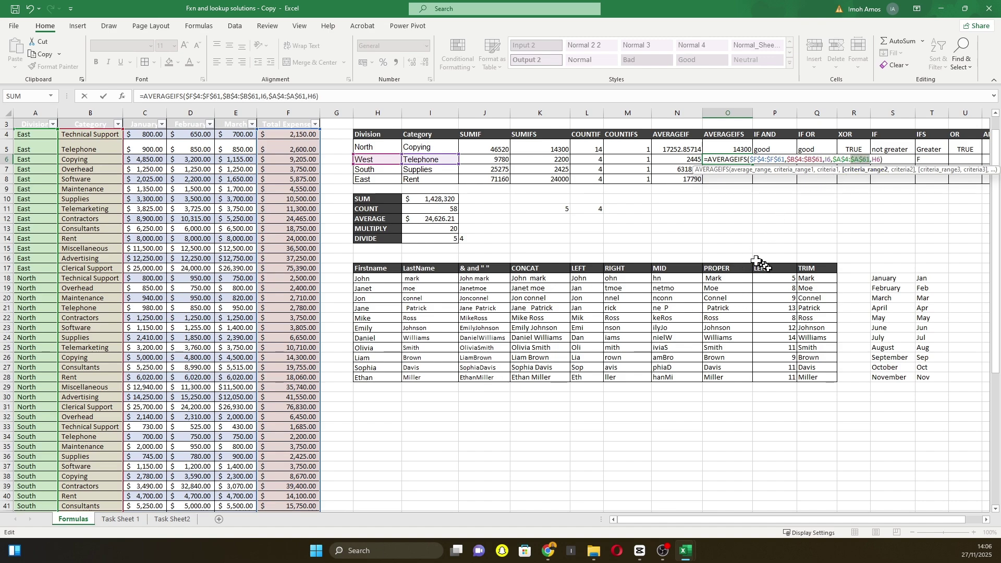
key("Return")
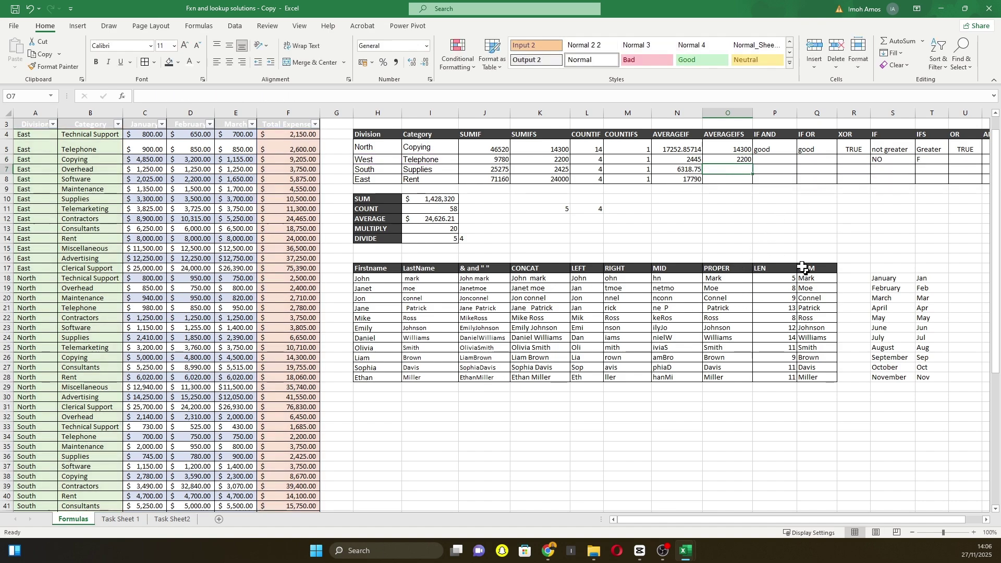
left_click(740, 160)
left_click_drag(755, 164, 755, 184)
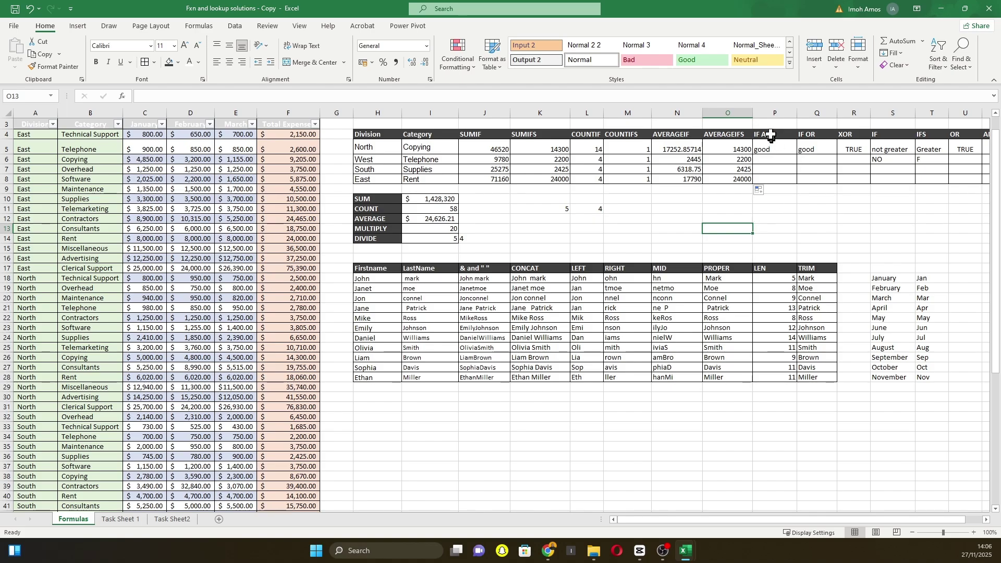
Look over the IF AND, IF OR and XOR headings and both task sheets, and inspect P5's formula on the Formulas sheet.
left_click(771, 136)
left_click(809, 137)
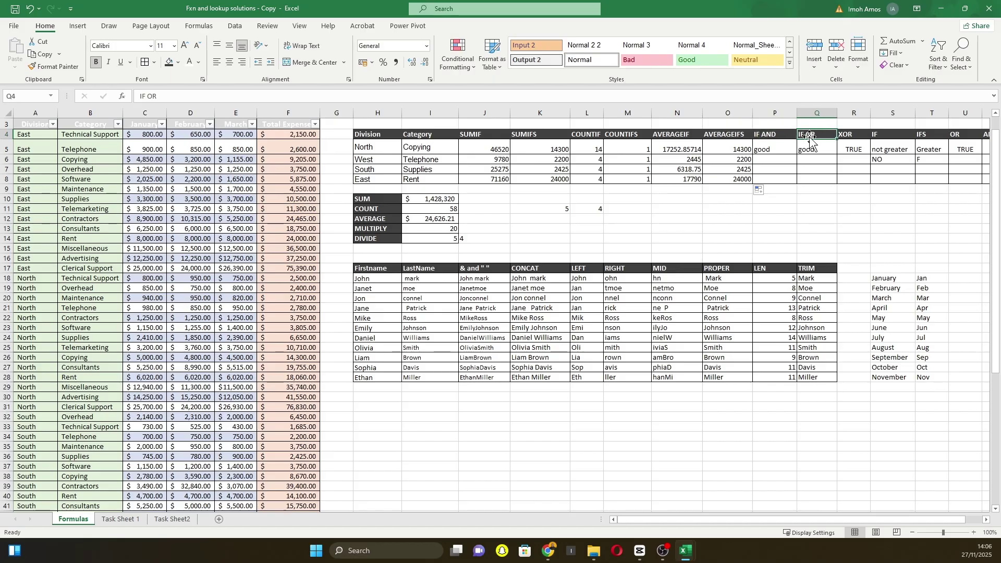
left_click(855, 132)
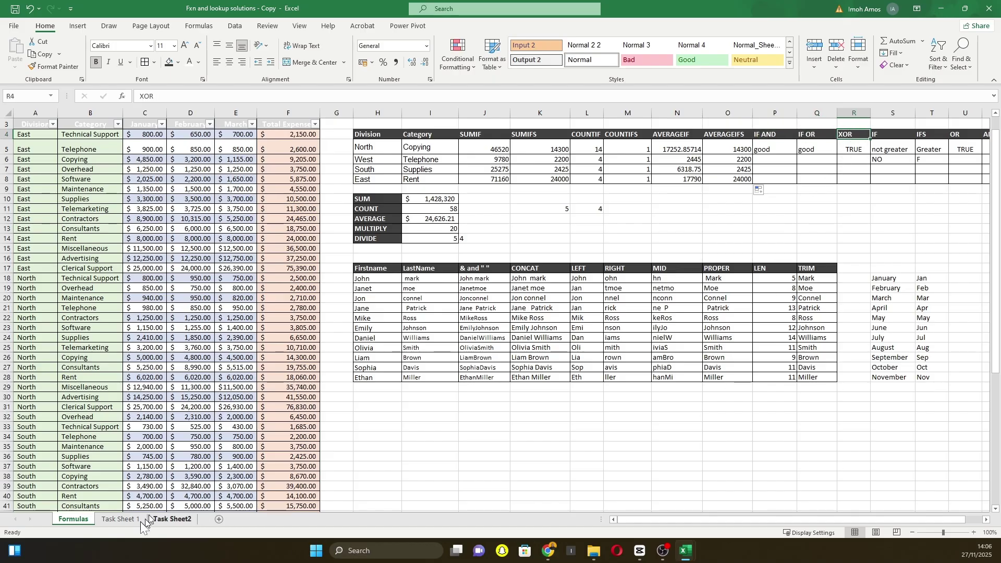
left_click(170, 521)
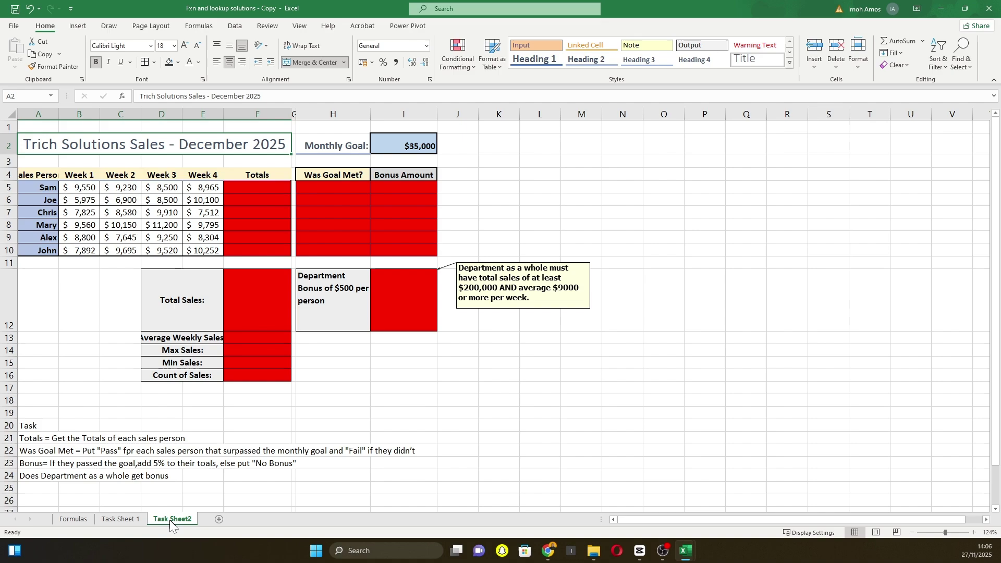
left_click(122, 520)
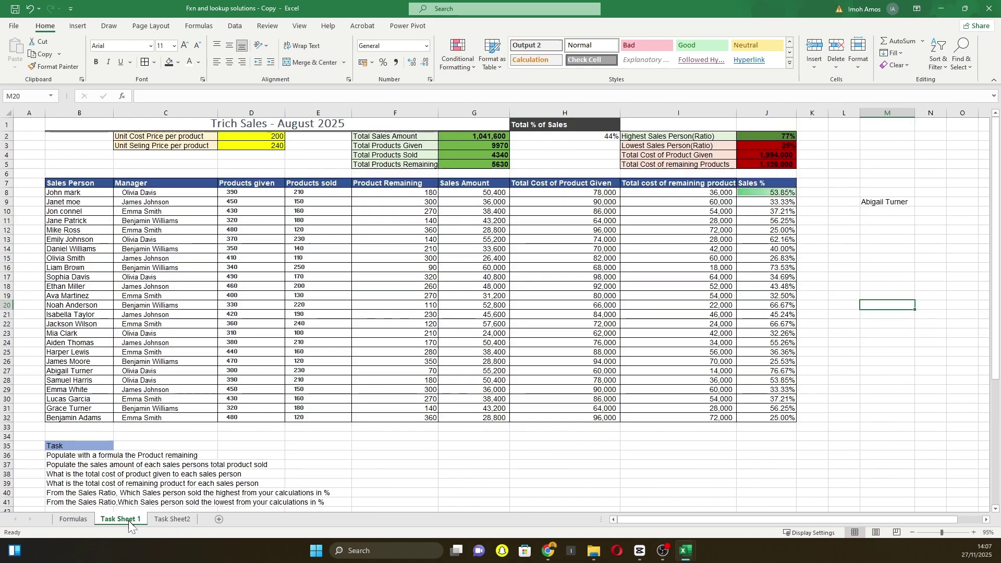
left_click(73, 520)
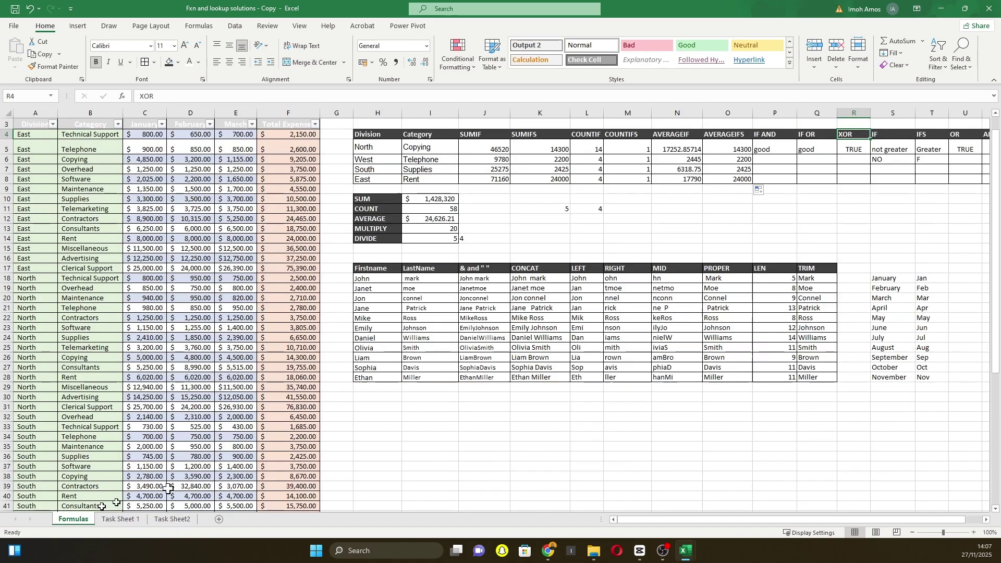
left_click(774, 150)
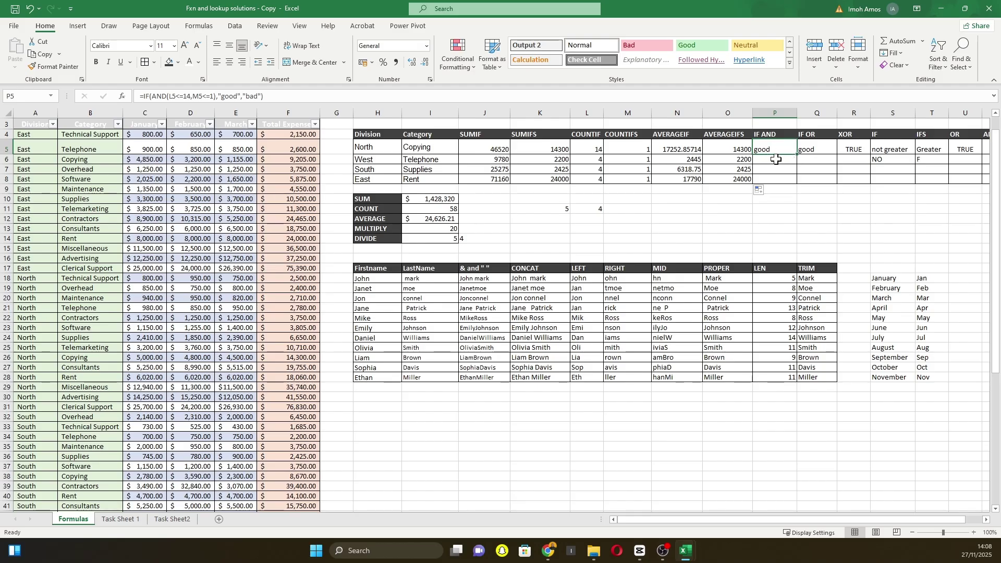
left_click(769, 159)
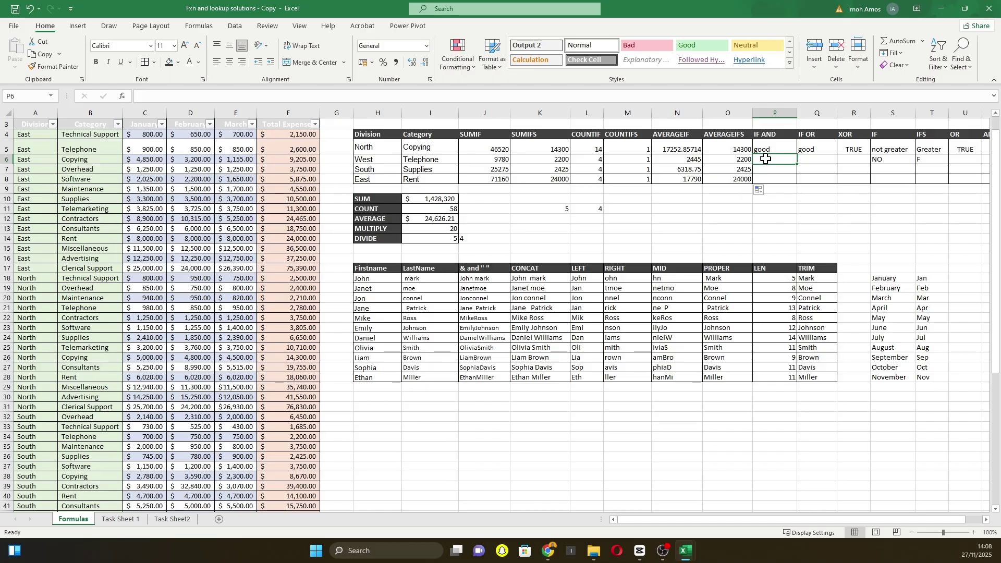
type("=if")
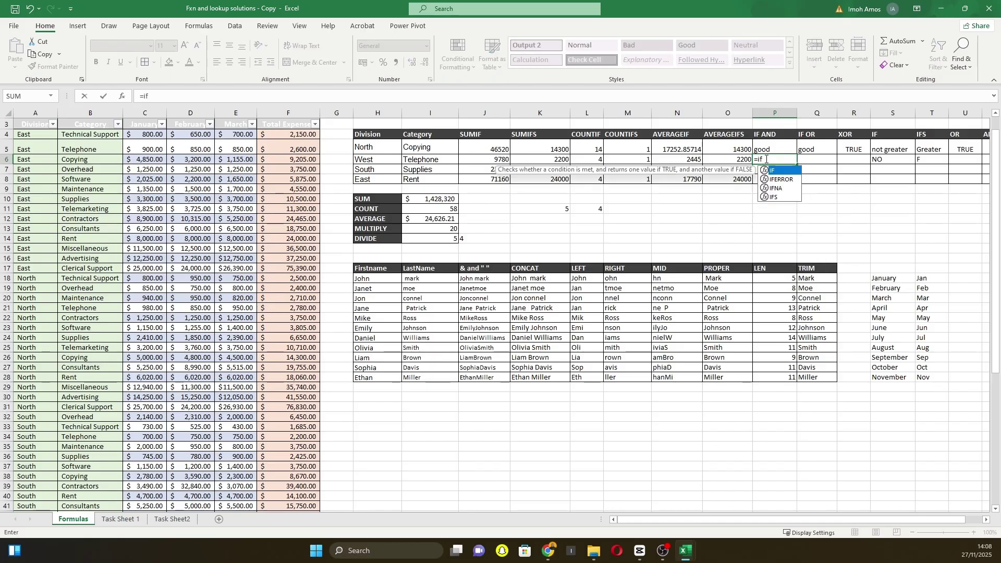
type("(an")
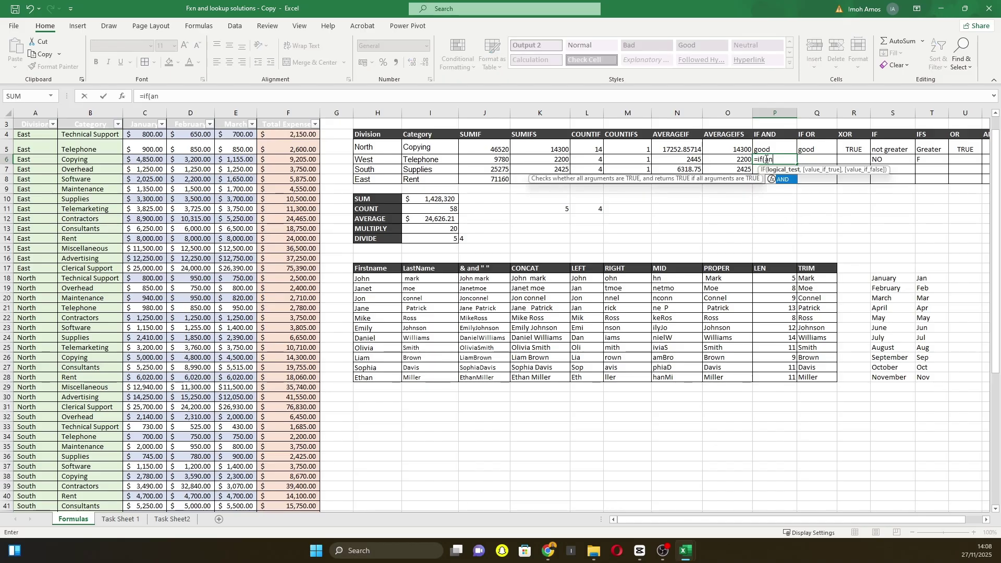
key("Tab")
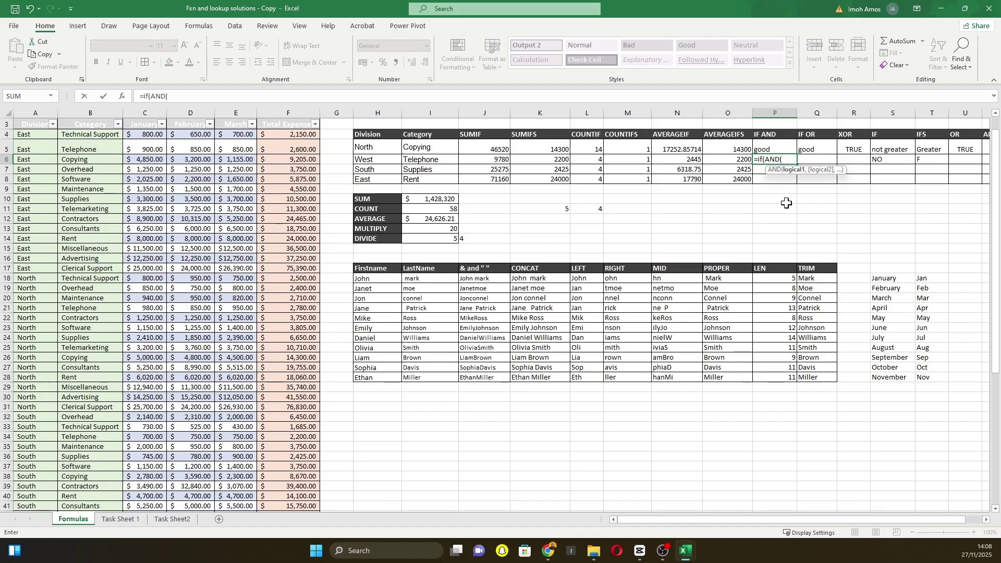
key("BackSpace")
key("BackSpace")
key("BackSpace")
key("BackSpace")
key("BackSpace")
key("BackSpace")
key("BackSpace")
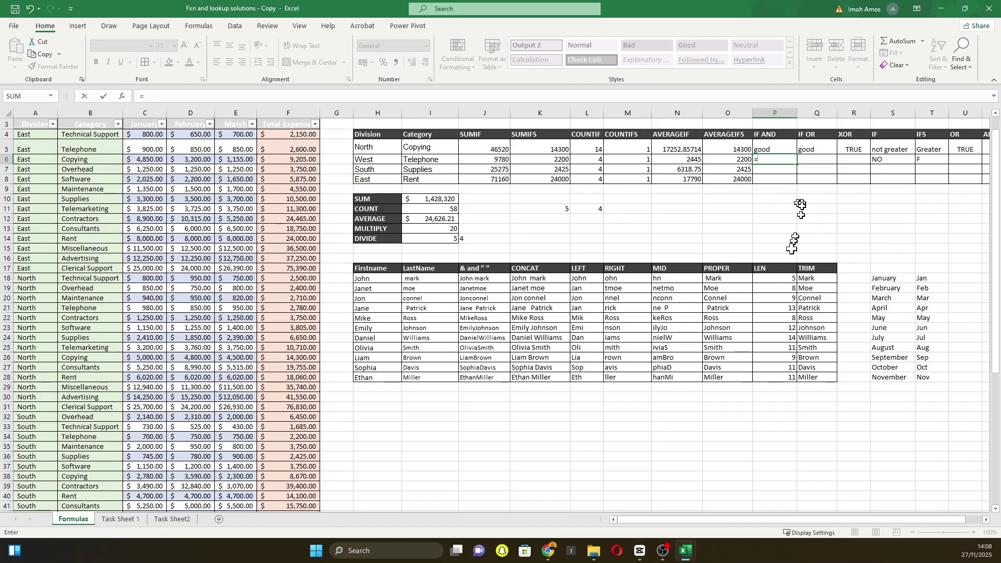
type("if")
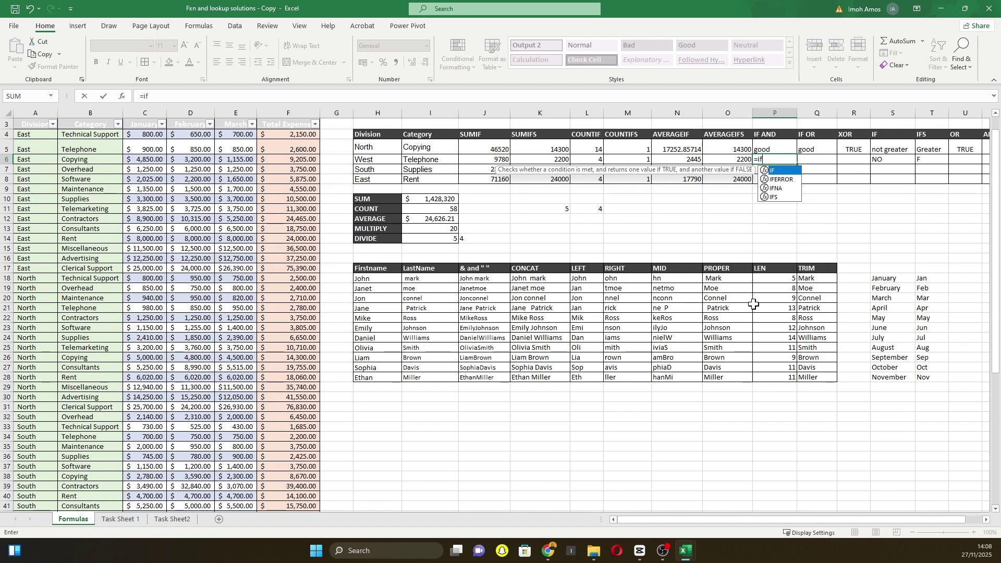
key("Tab")
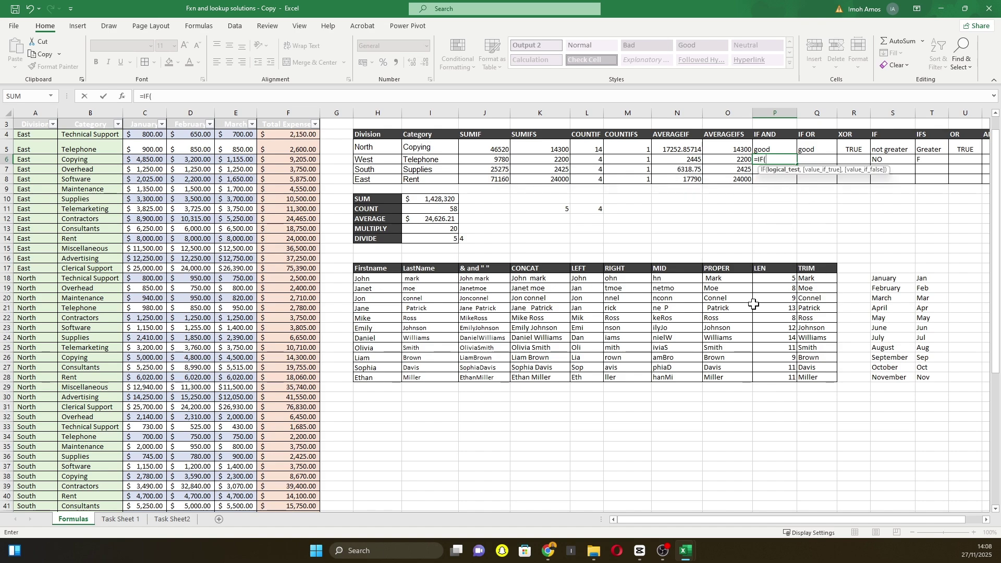
type("and")
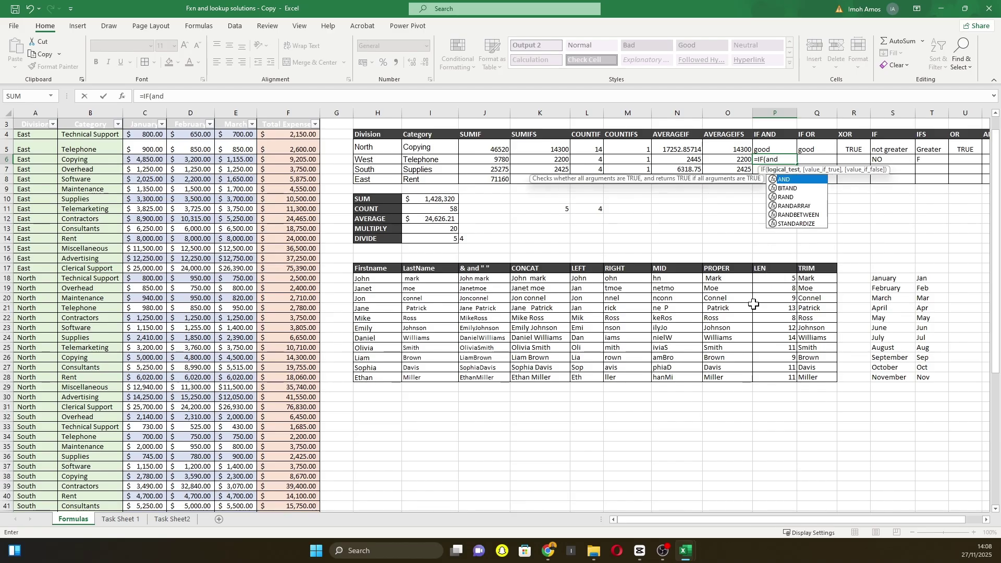
key("Tab")
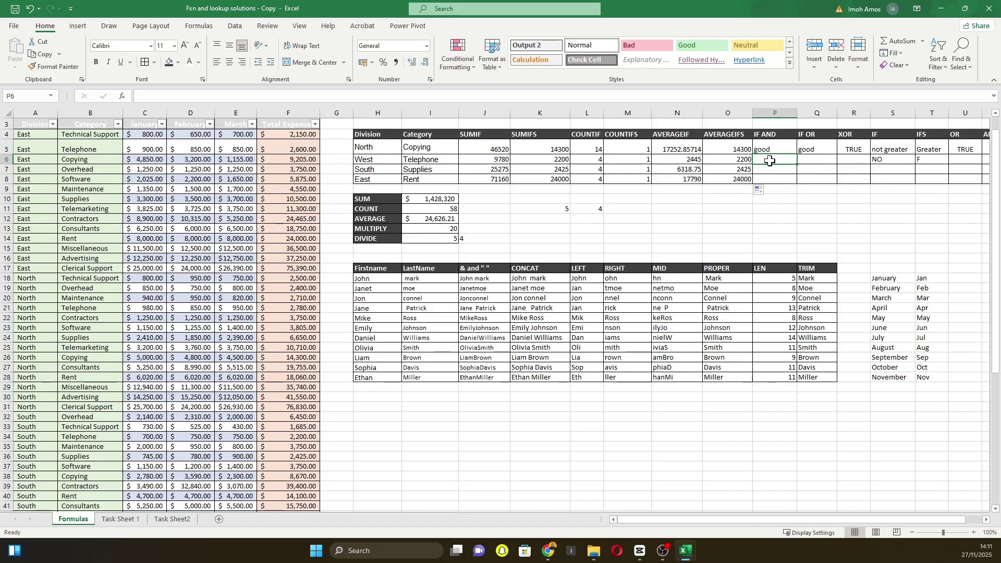
type("=")
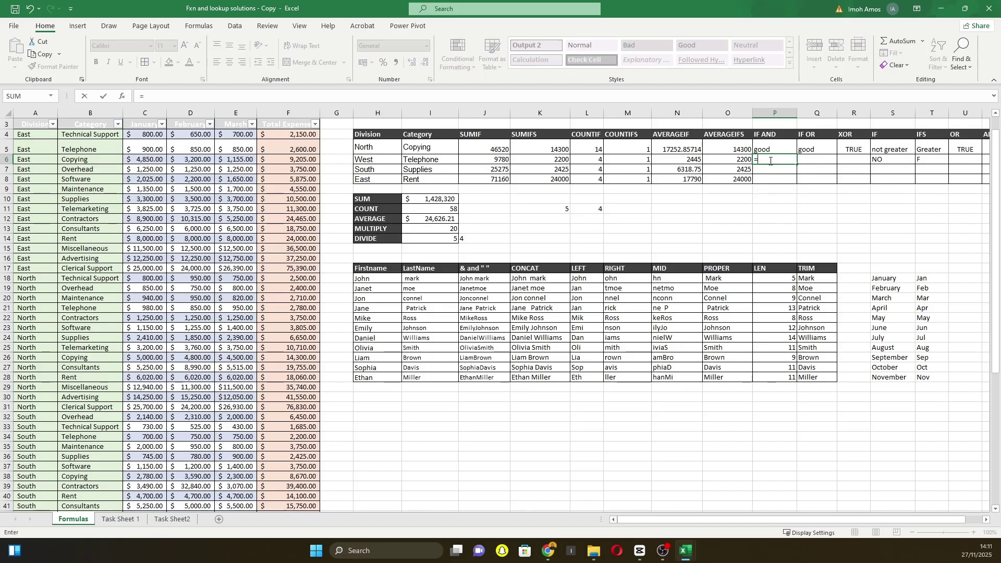
type("if")
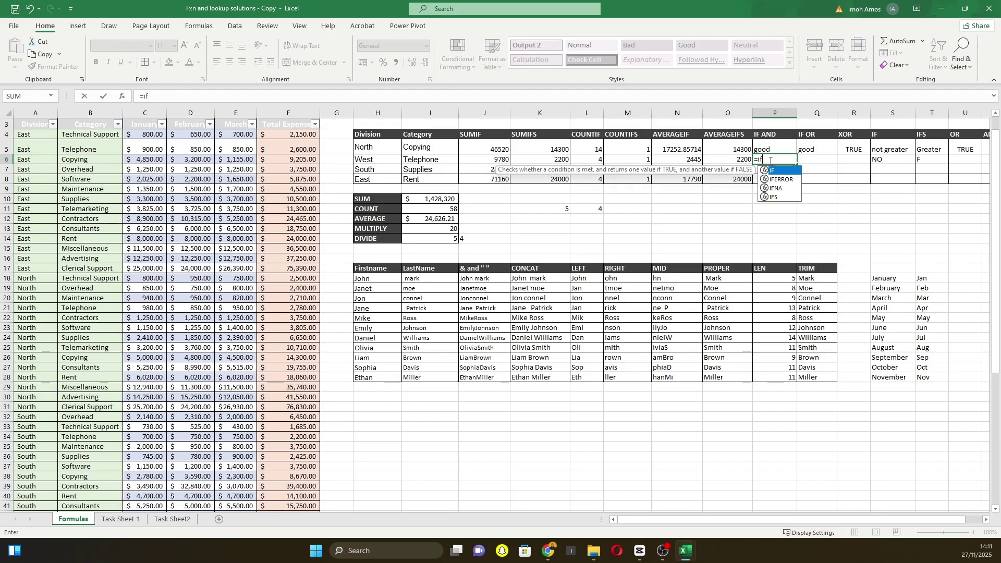
key("Tab")
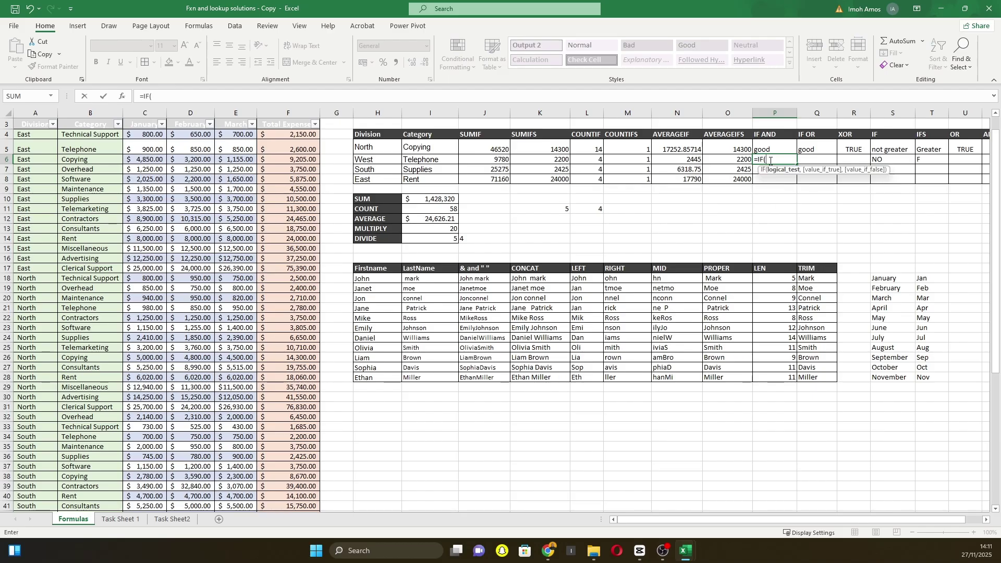
type("AND")
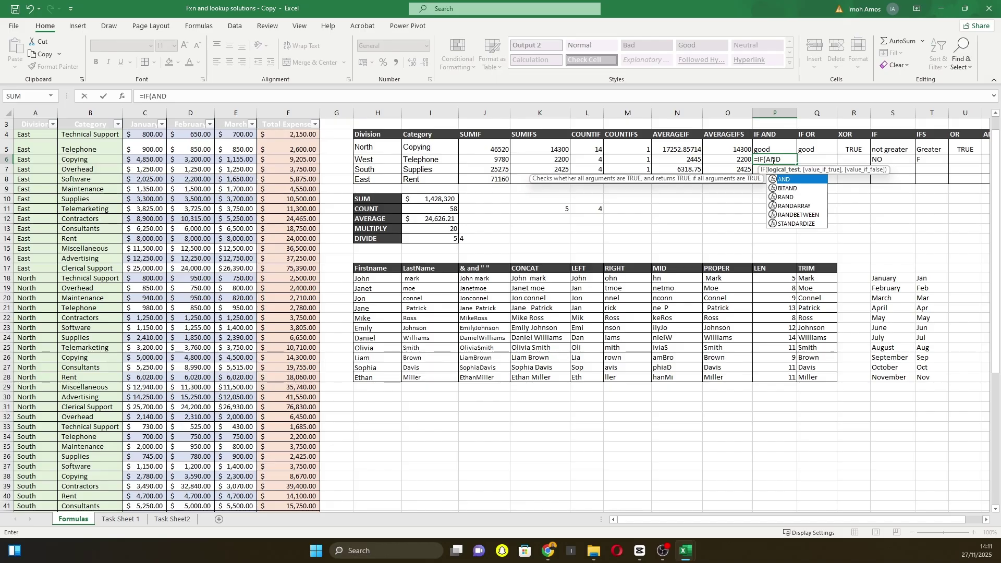
key("Tab")
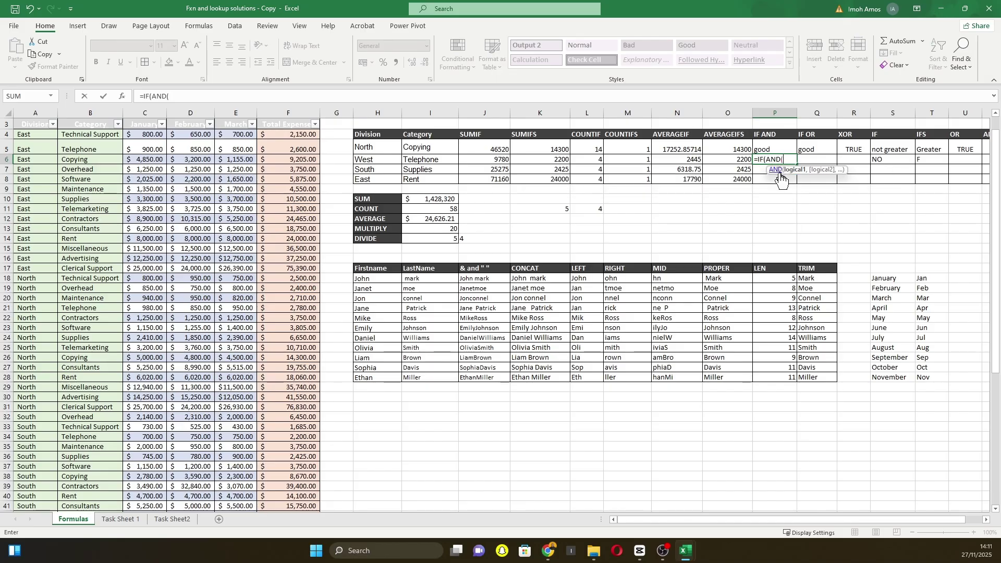
key("BackSpace")
key("BackSpace")
key("BackSpace")
key("BackSpace")
key("BackSpace")
key("BackSpace")
key("BackSpace")
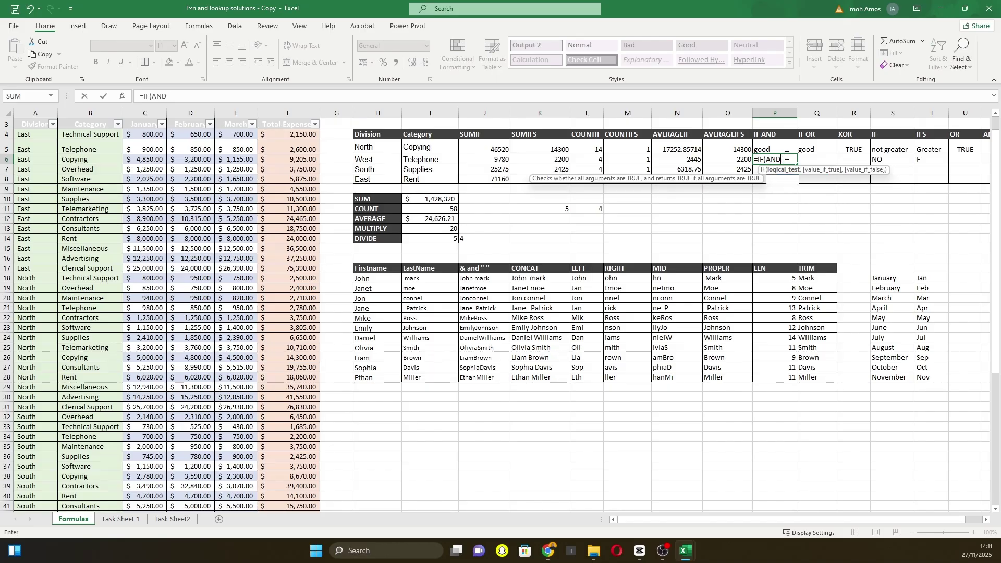
key("Escape")
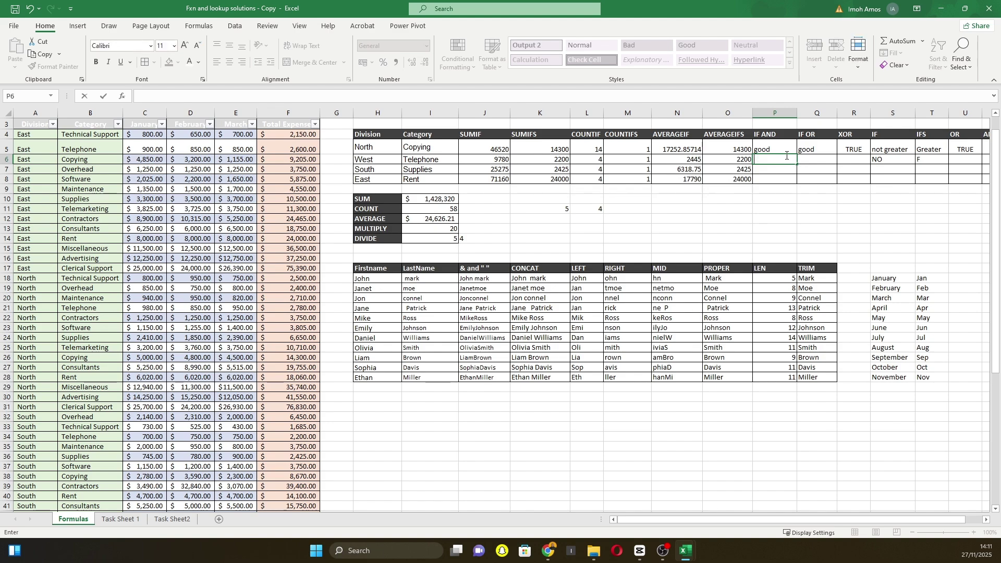
Inspect P5's IF AND formula and the Category, SUMIF and SUMIFS cells in the West Telephone row.
left_click(775, 150)
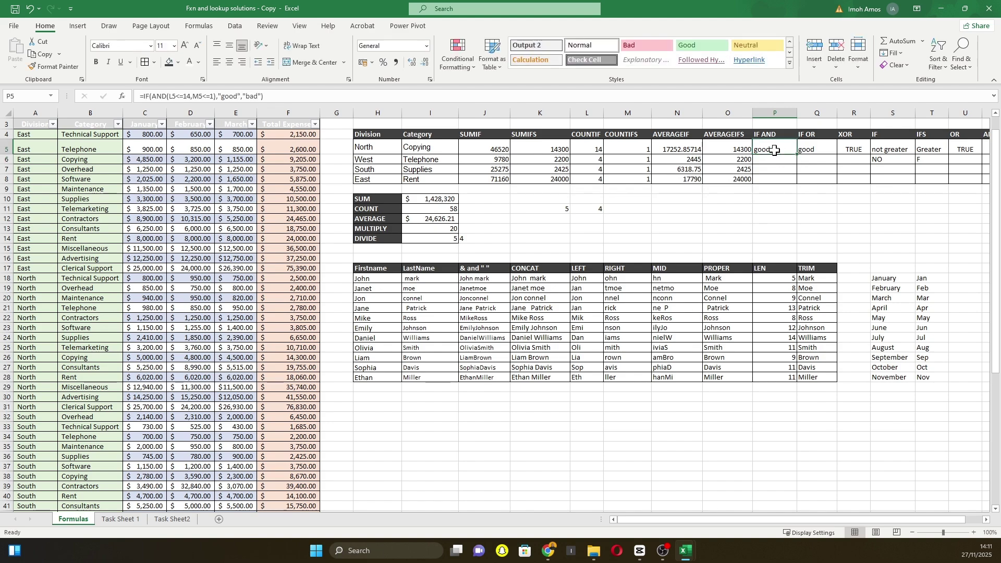
left_click(774, 156)
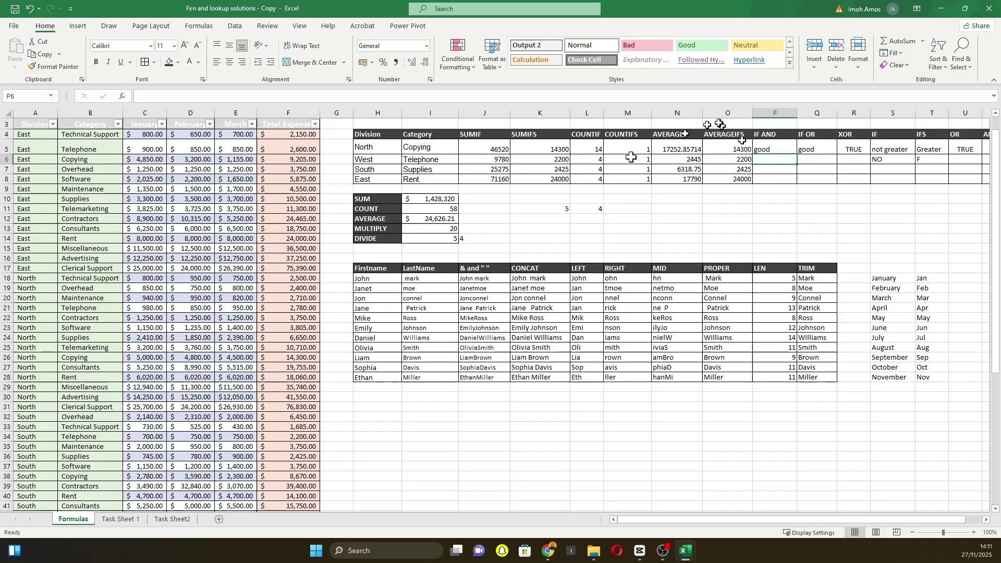
left_click(380, 158)
left_click(438, 158)
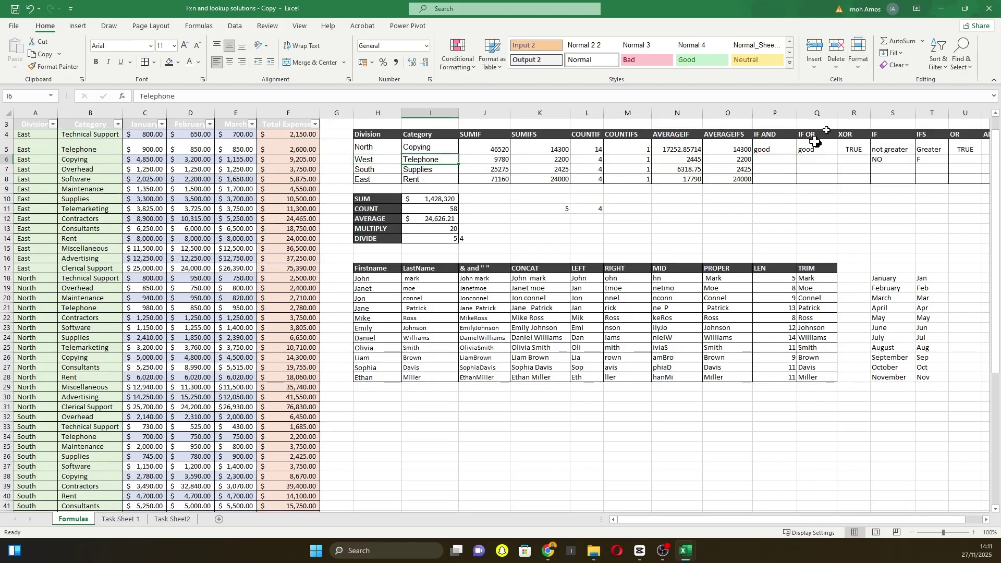
left_click(488, 160)
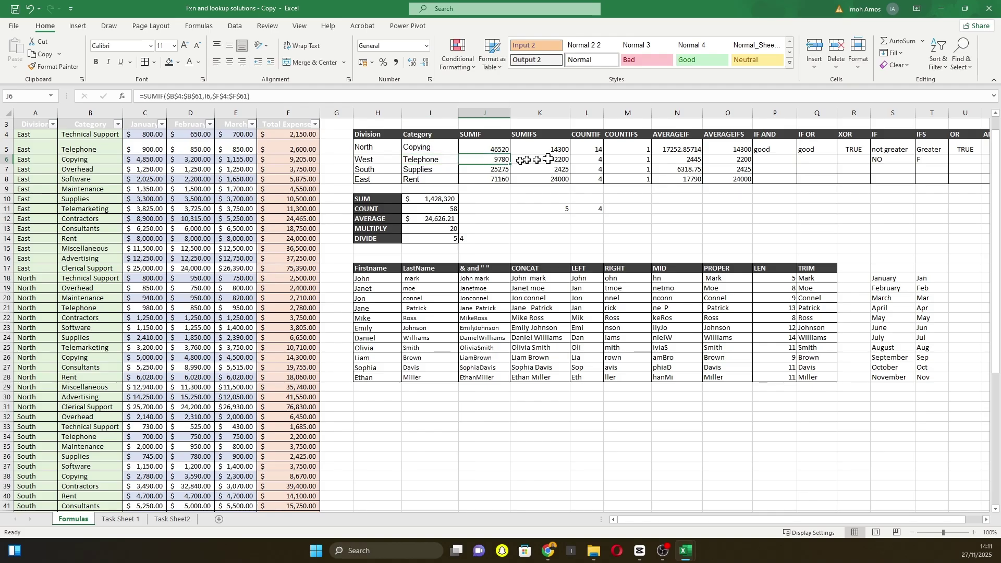
left_click(548, 159)
Start an IF formula in P6 with a nested AND function whose first condition is J6>1000.
left_click(764, 161)
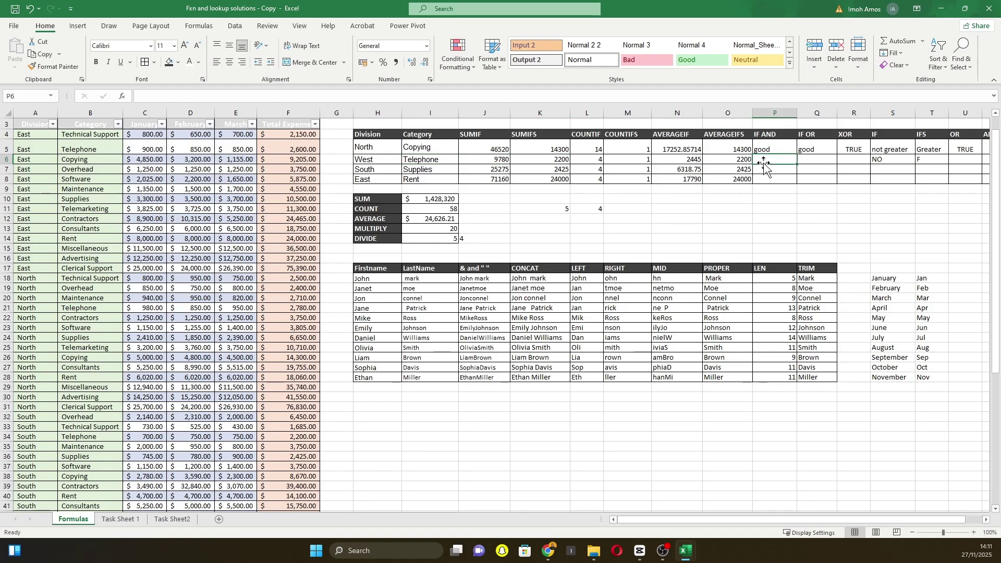
type("=")
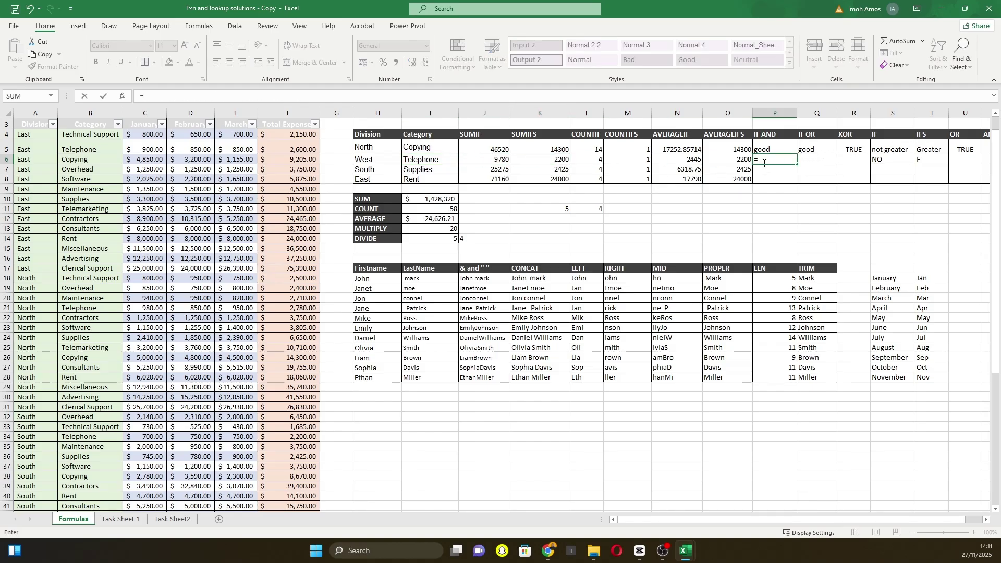
type("if")
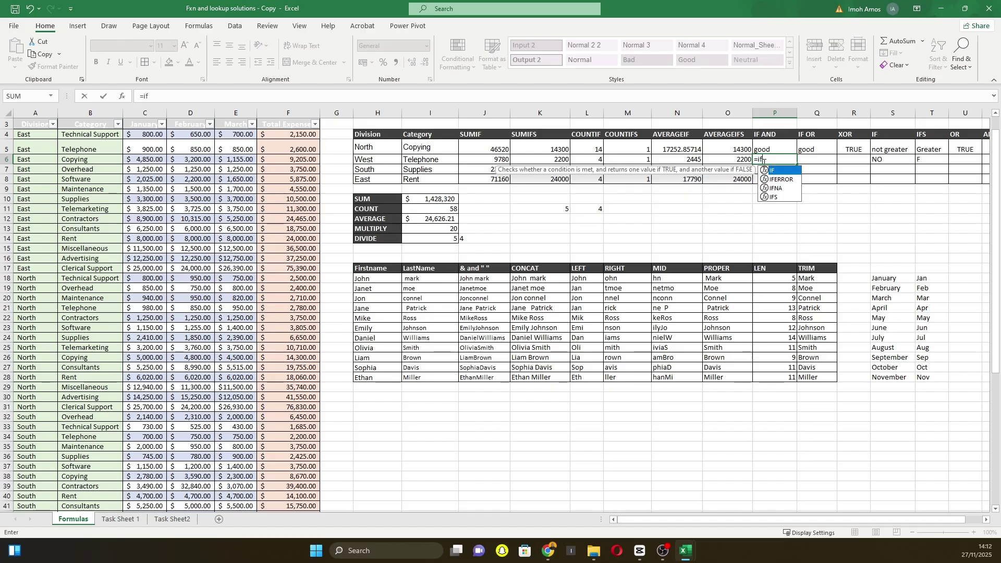
key("Tab")
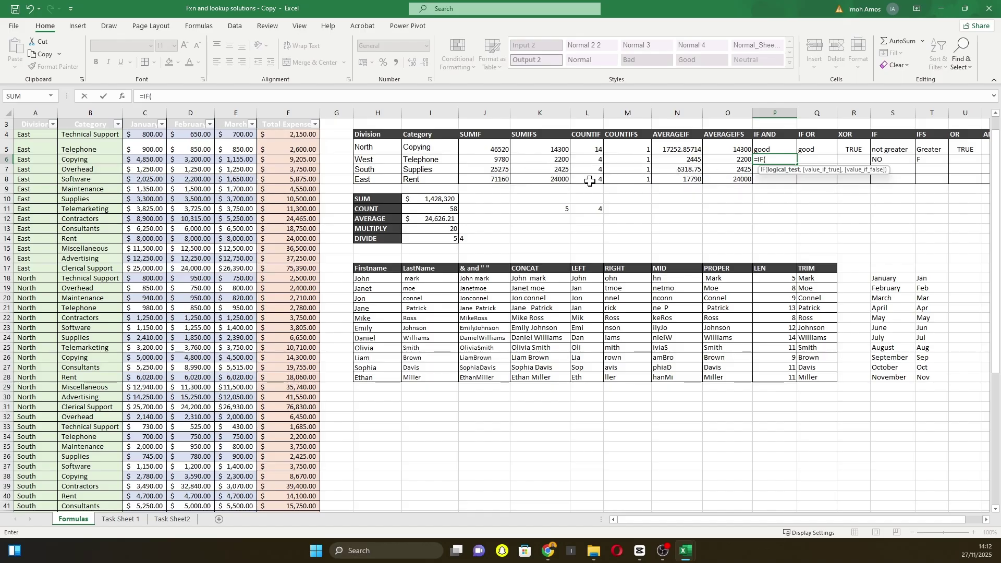
type("and")
key("Tab")
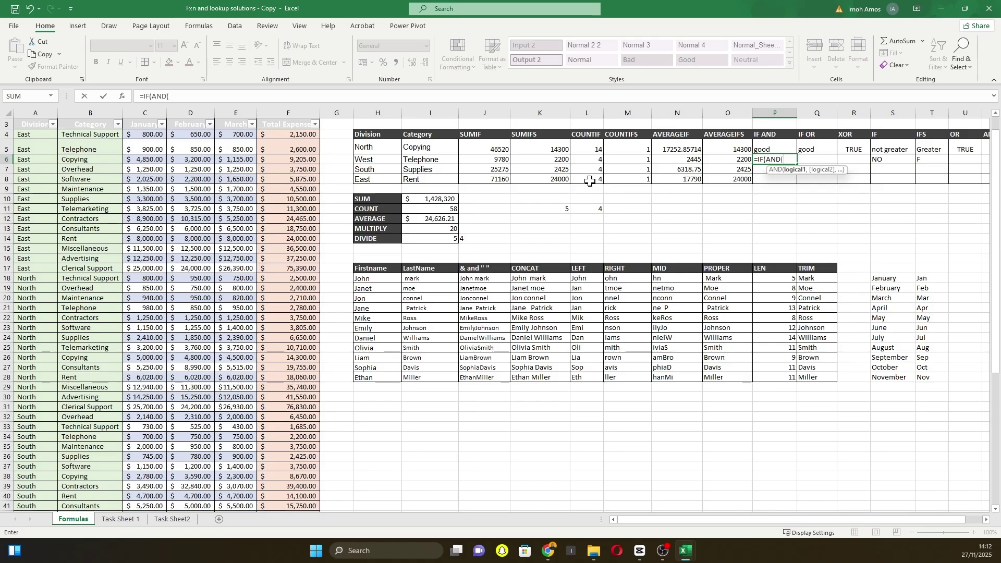
left_click(495, 160)
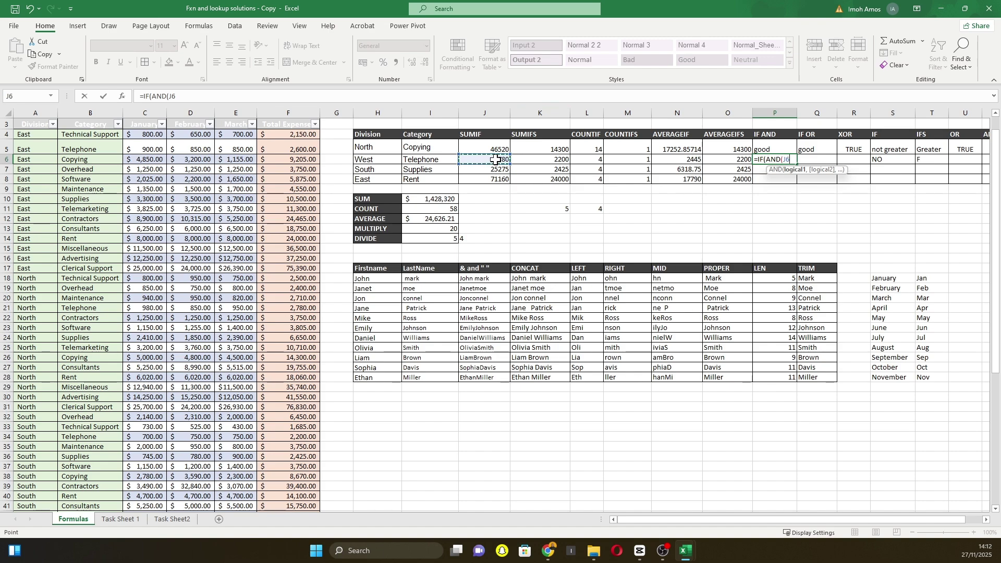
type(">1000,")
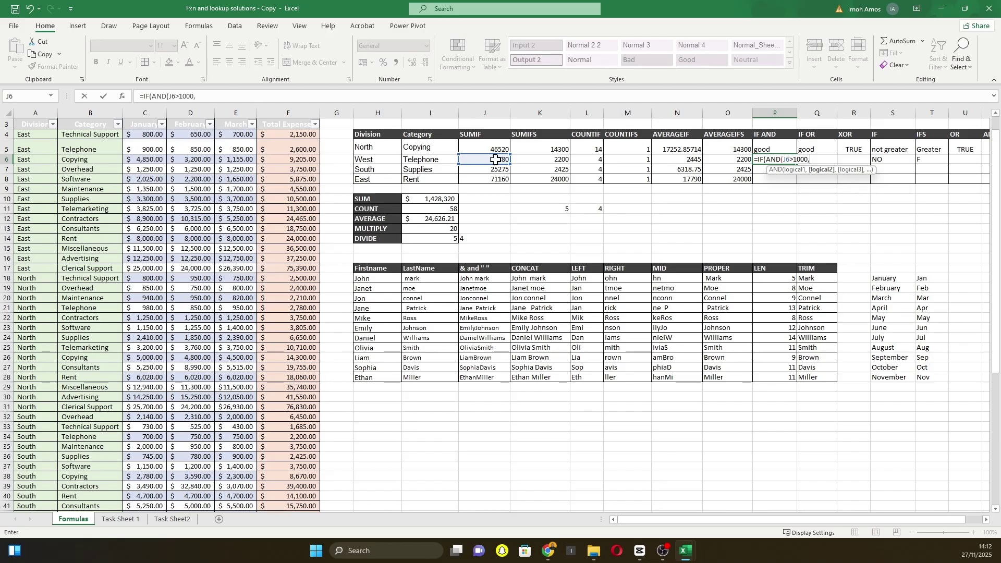
Add K6>2000 as the second AND condition in P6, with "True" and "False" as the IF results.
left_click(550, 159)
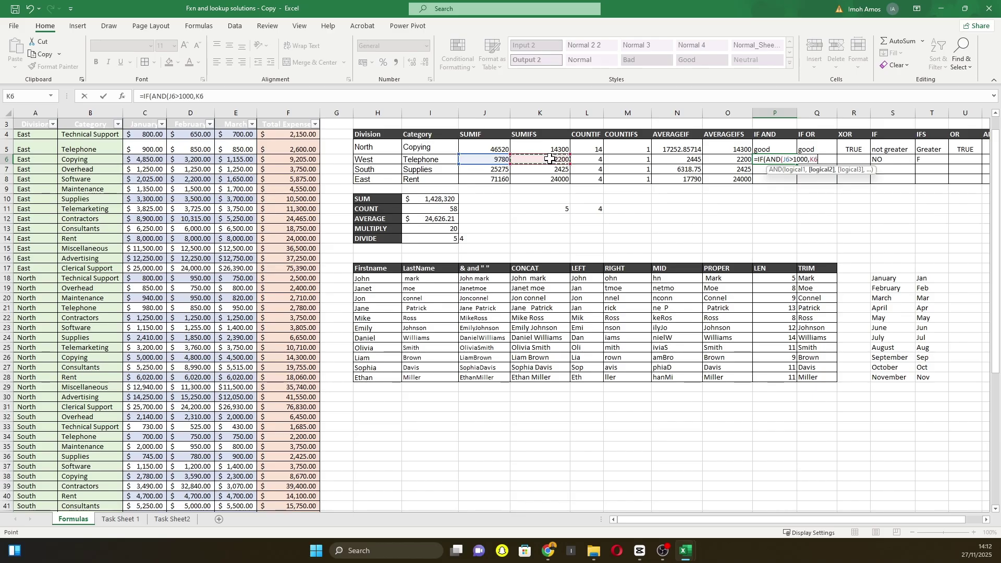
type(">2000)")
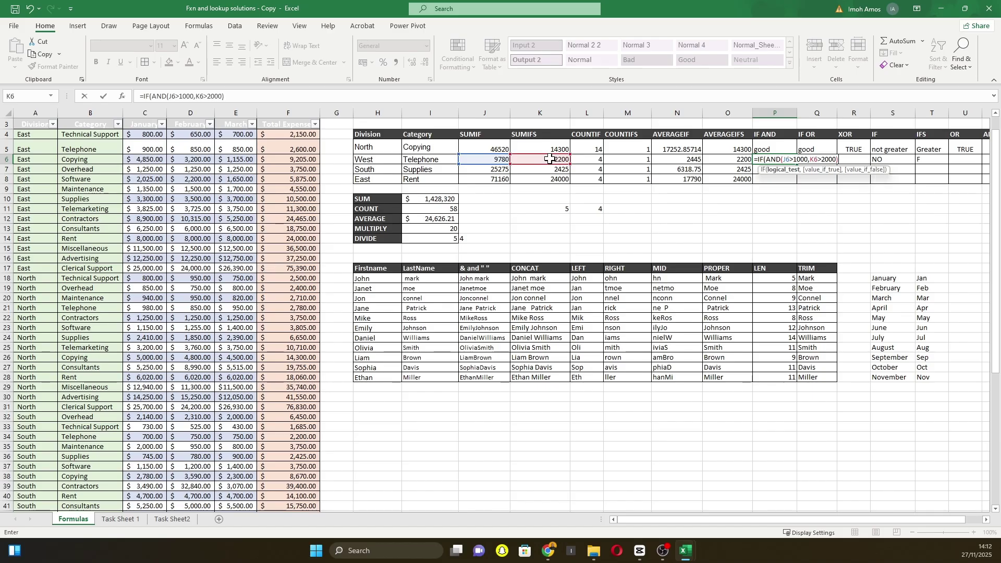
type(",")
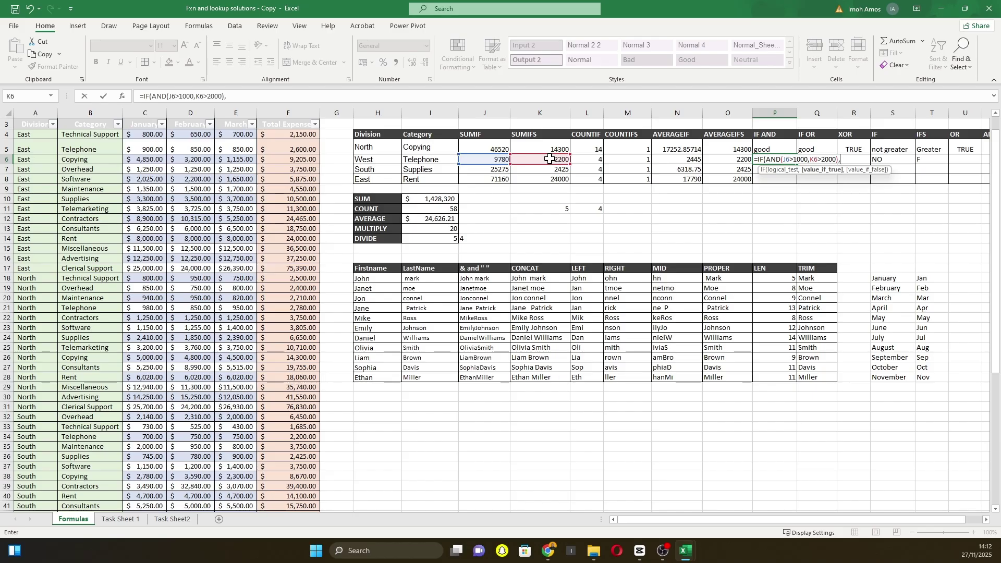
type("\"True\",")
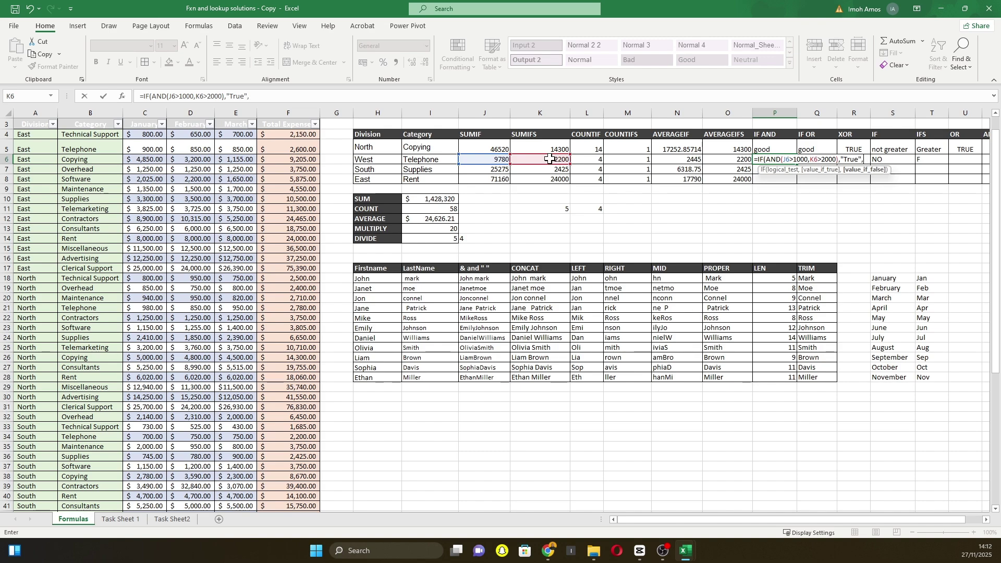
type("\"False\"")
Change the J6 threshold in P6's formula to 10000 and complete the formula.
left_click(793, 160)
type("0")
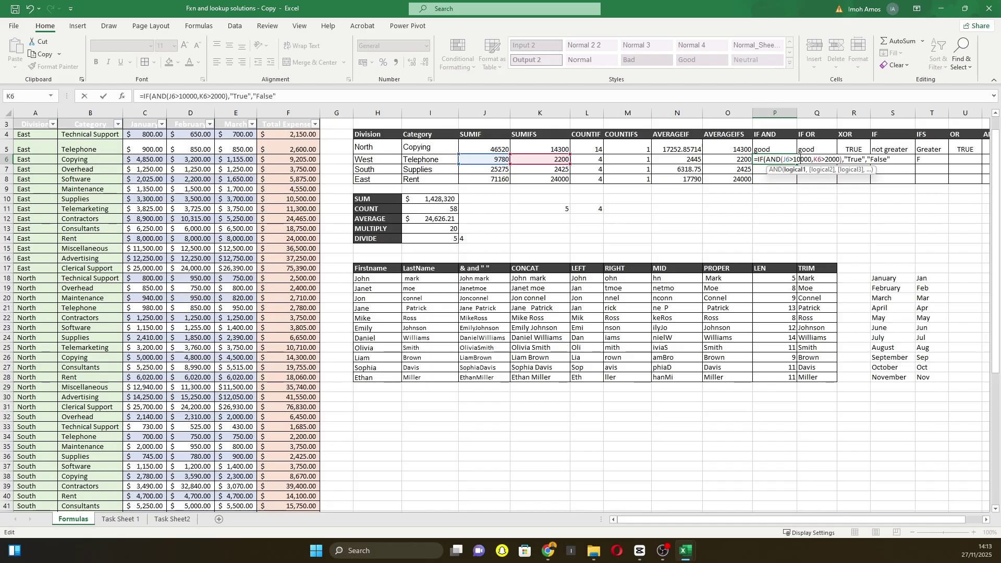
left_click(891, 158)
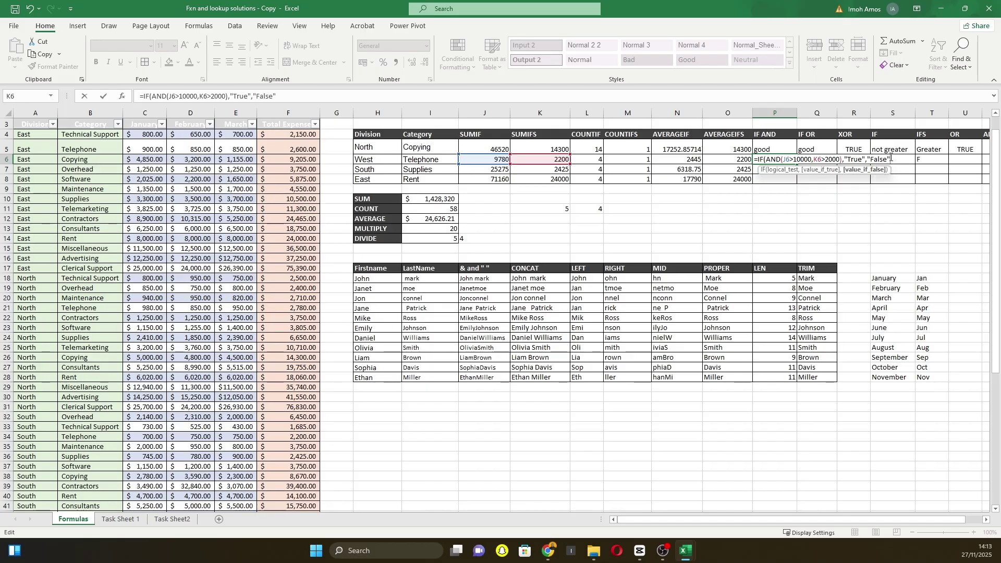
type("))")
key("Return")
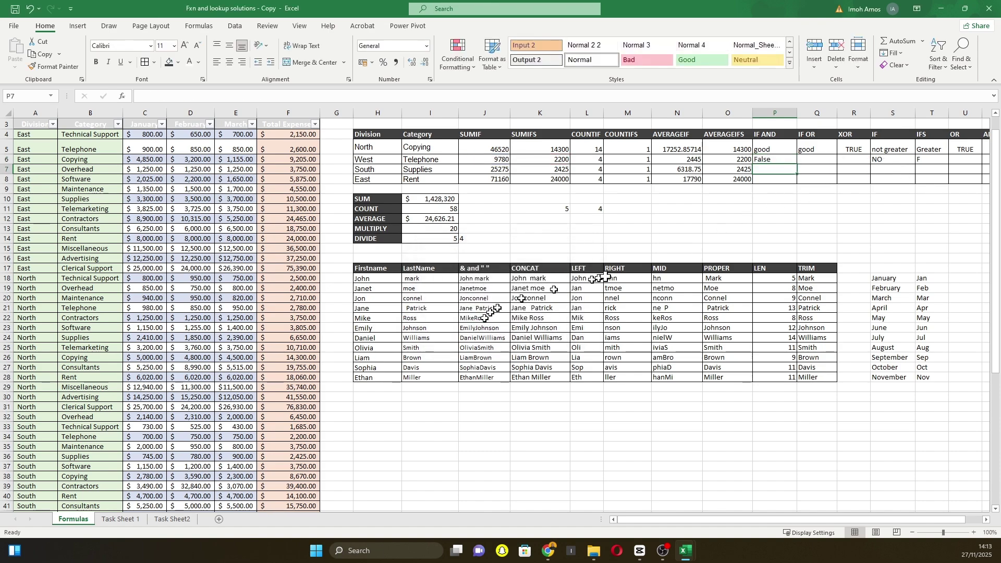
Edit P6's IF AND formula so its first condition reads J6>1000.
left_click(771, 159)
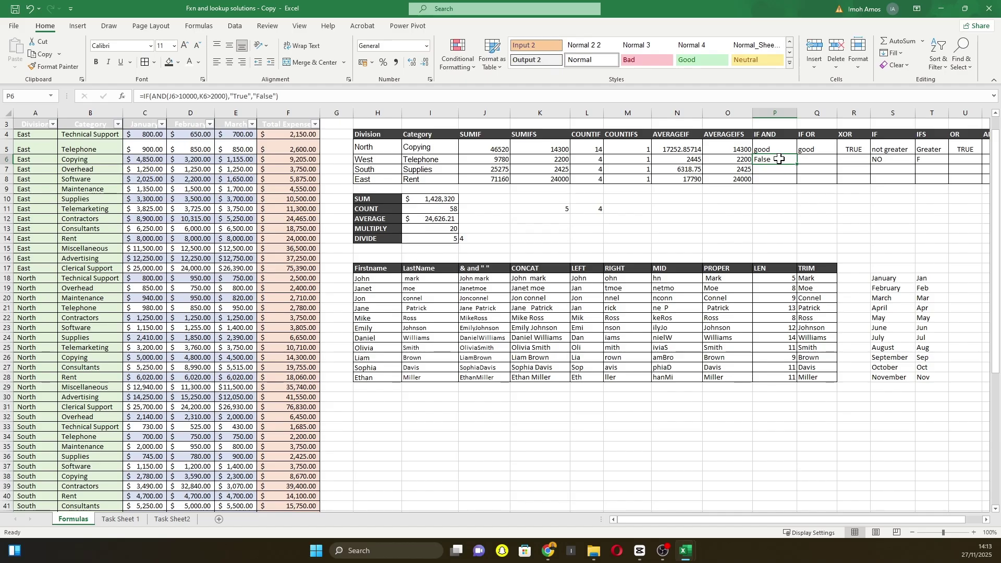
double_click(780, 159)
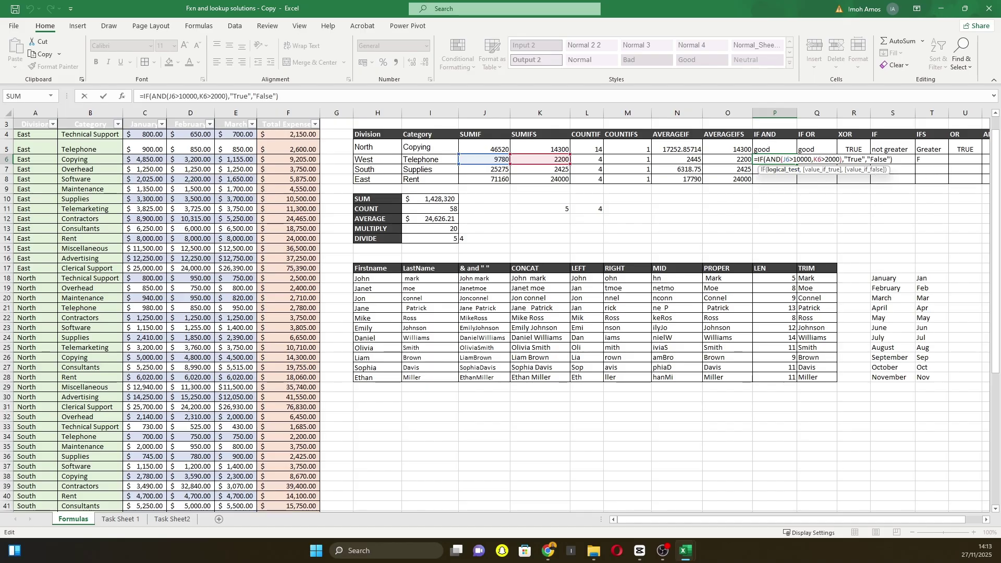
left_click(802, 159)
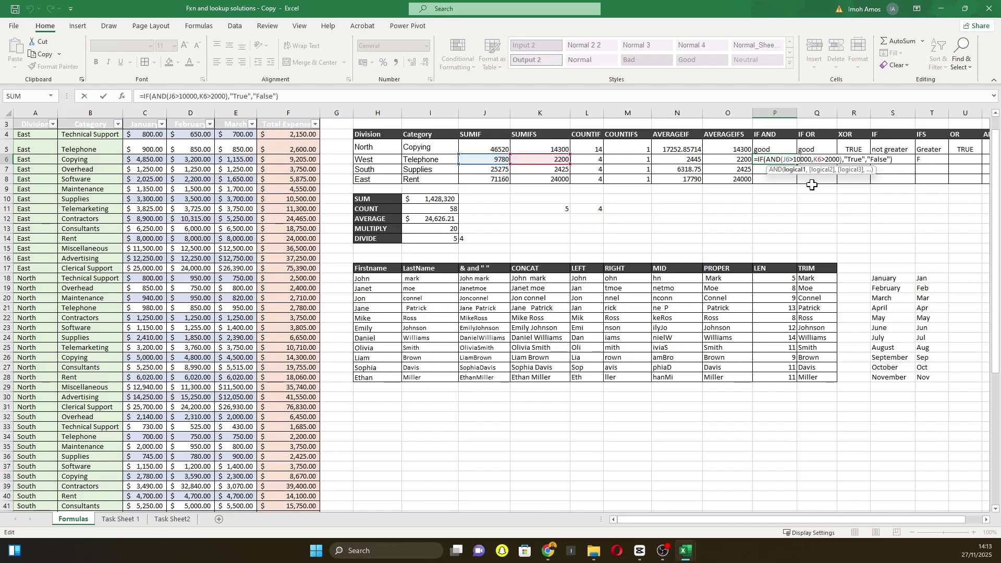
key("BackSpace")
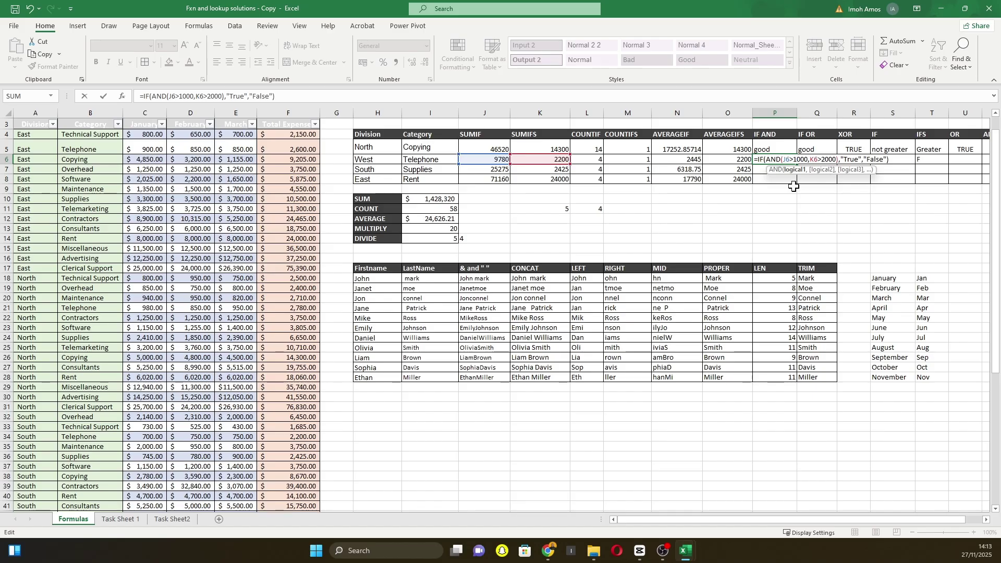
key("Return")
Fill P6's IF AND formula down to P8 and check the copied formulas in P7 and P8.
left_click(774, 159)
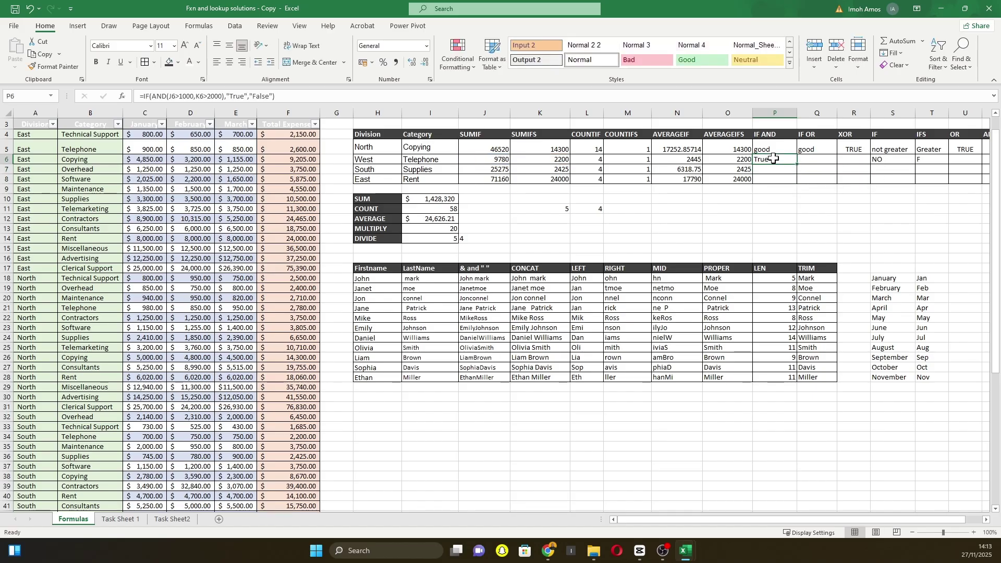
double_click(774, 159)
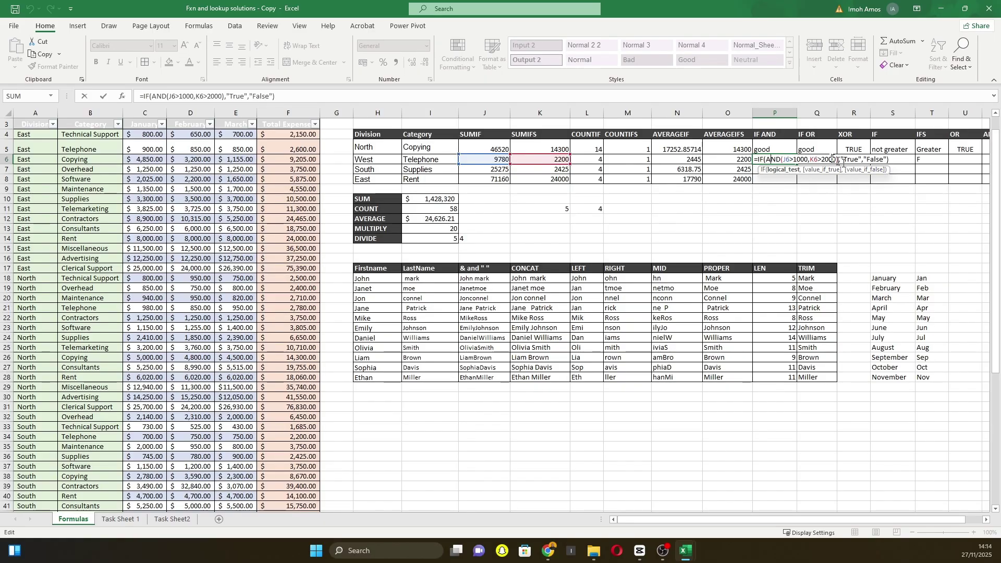
left_click(762, 200)
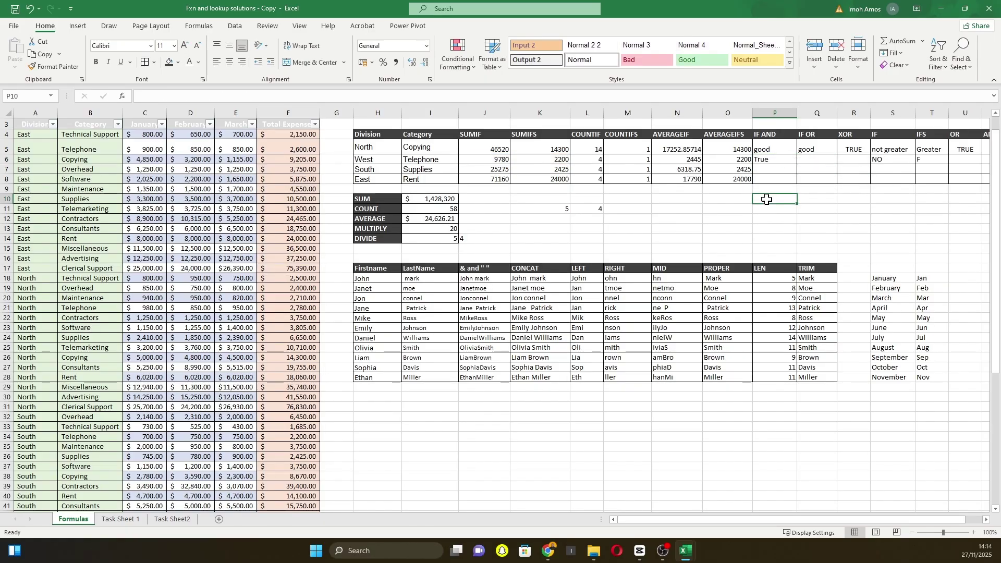
left_click(792, 160)
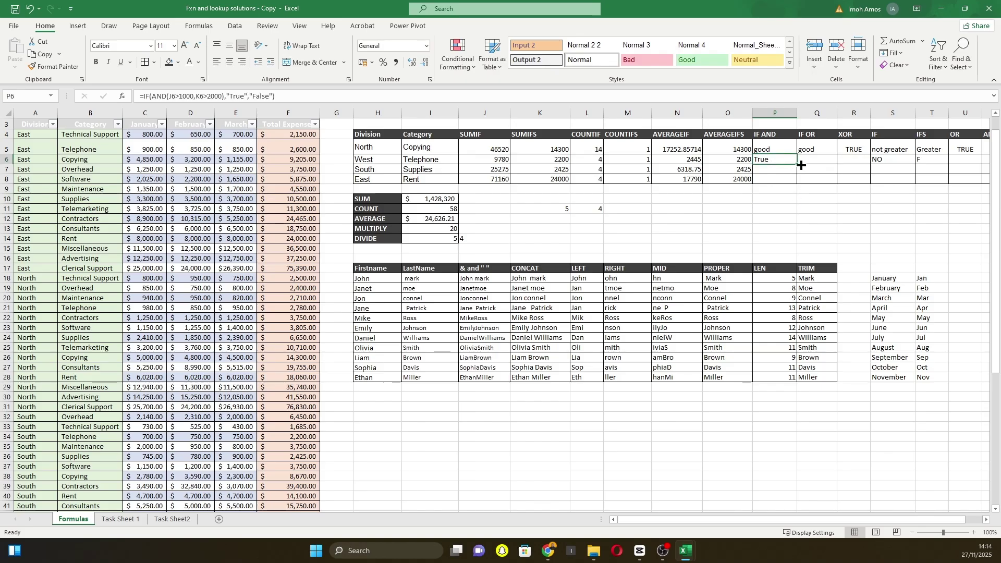
left_click_drag(796, 165, 797, 183)
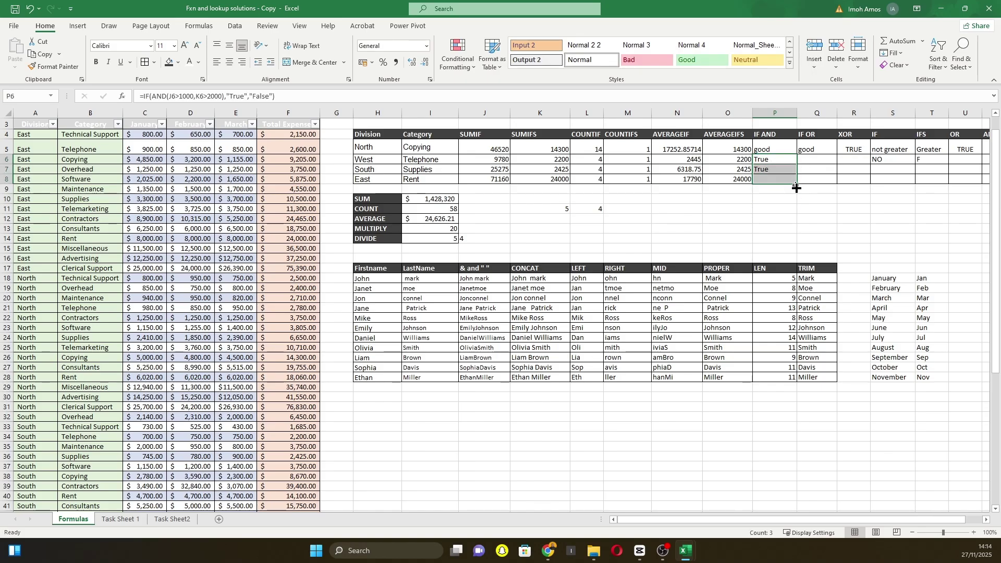
left_click(774, 179)
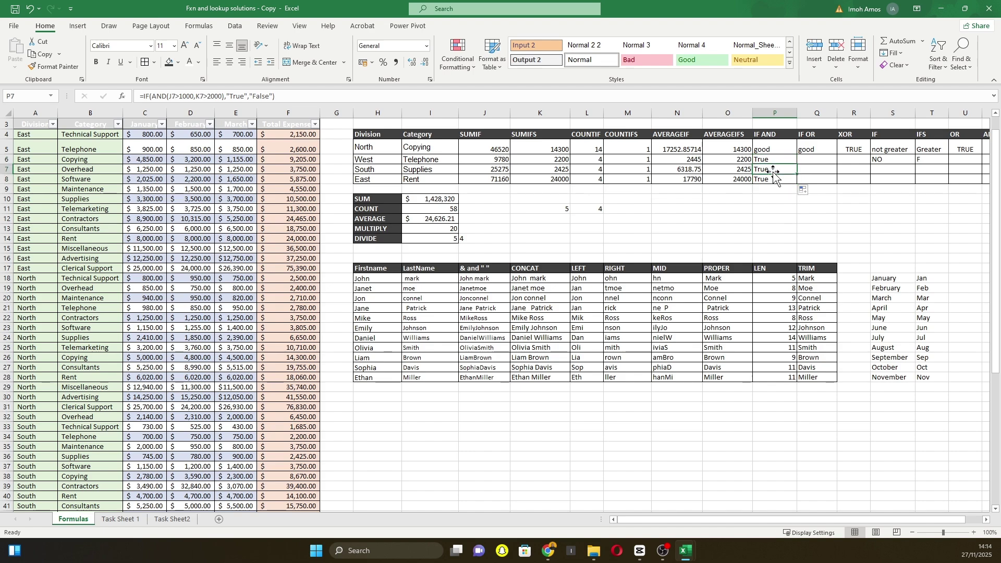
double_click(773, 178)
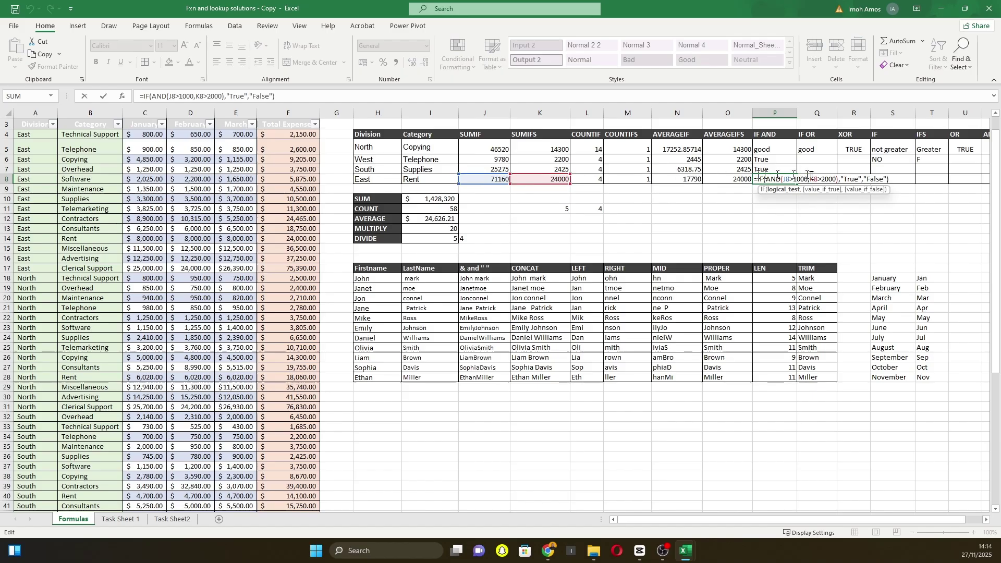
Check the existing IF OR formula in Q5 and start an IF formula with a nested OR test in Q6.
left_click(817, 159)
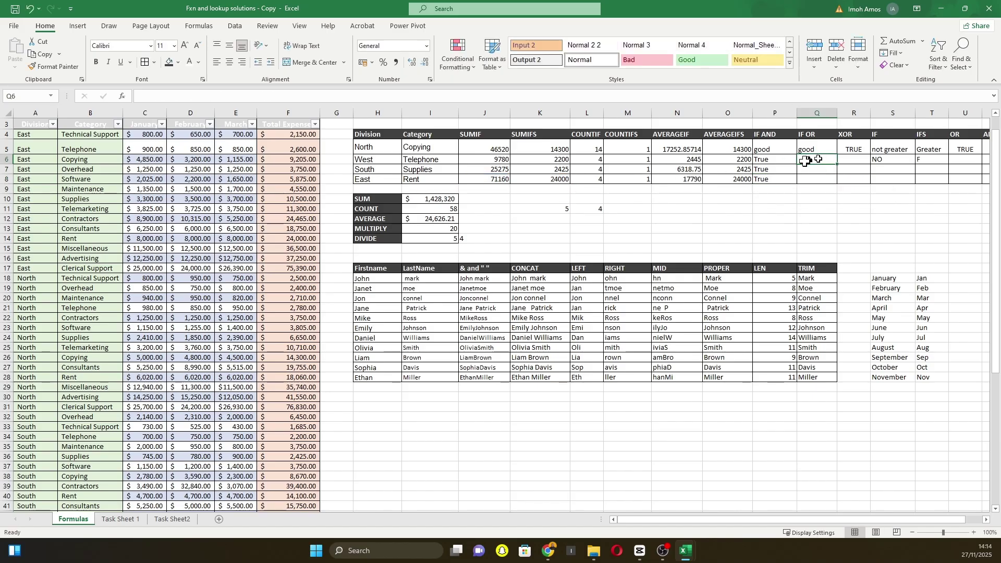
left_click(807, 149)
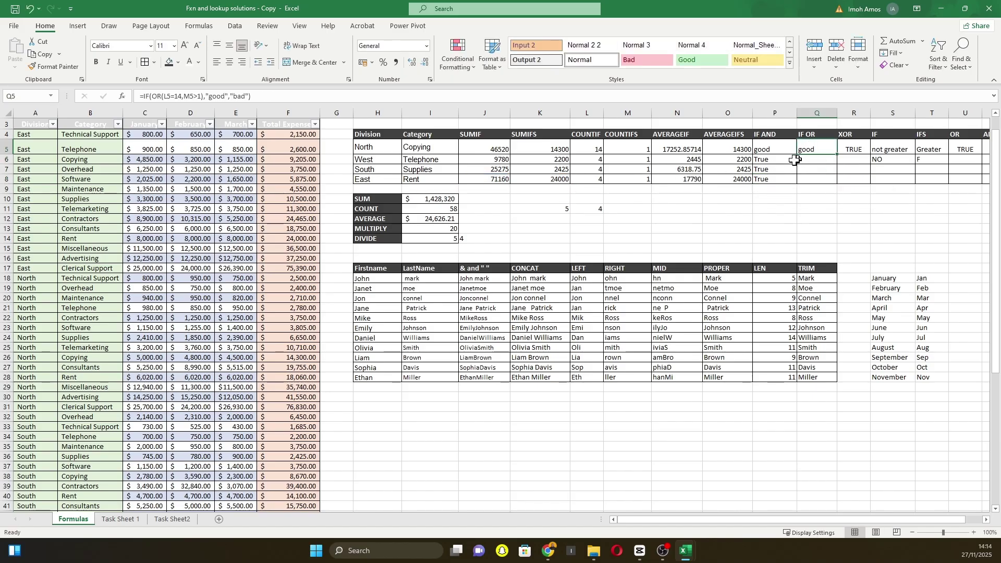
left_click(795, 160)
left_click(808, 159)
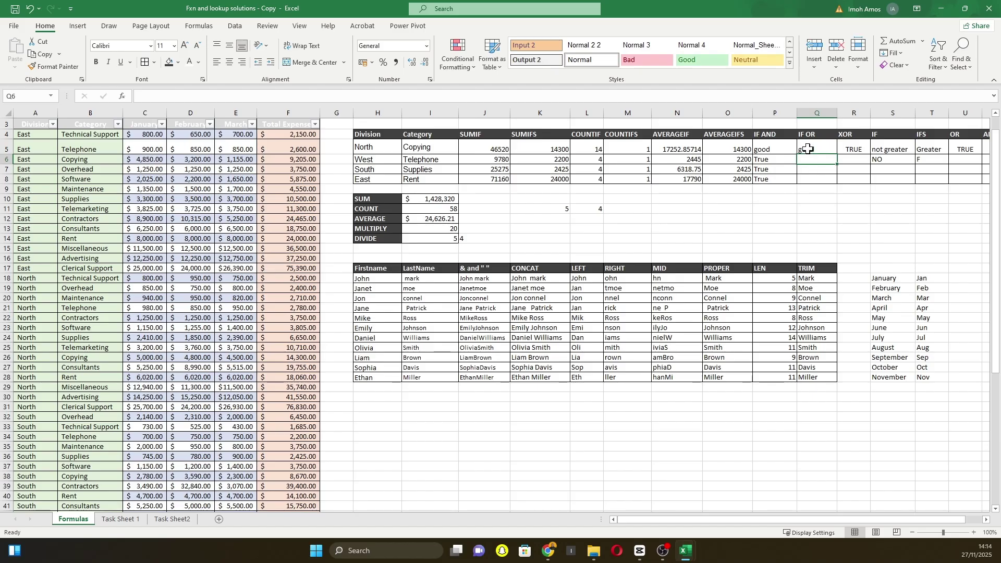
left_click(808, 147)
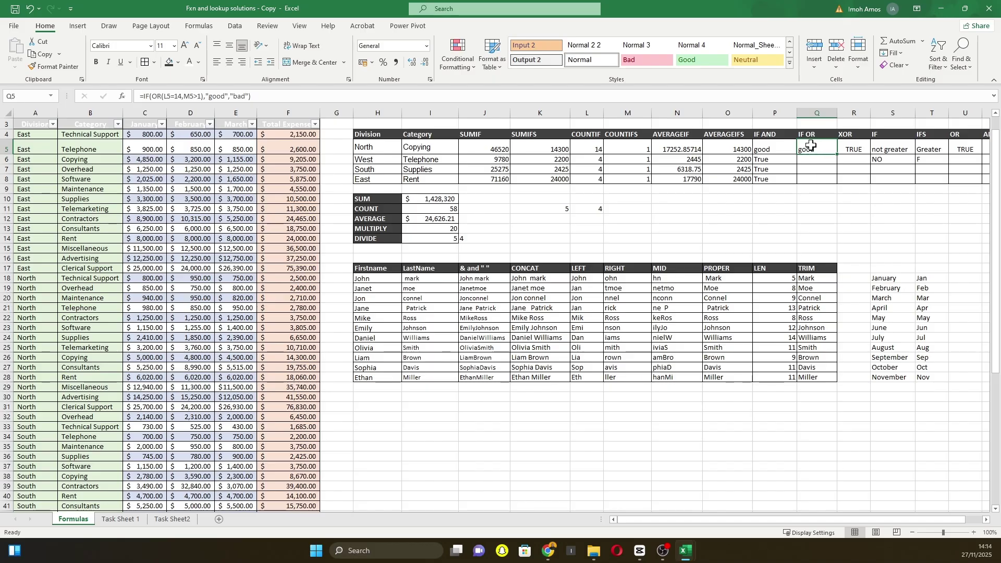
left_click(816, 159)
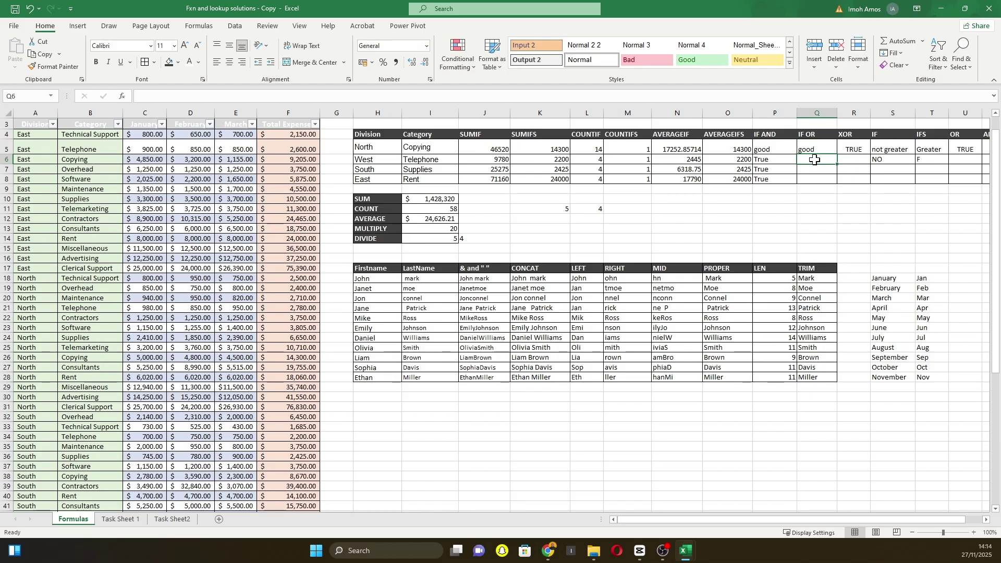
type("=If")
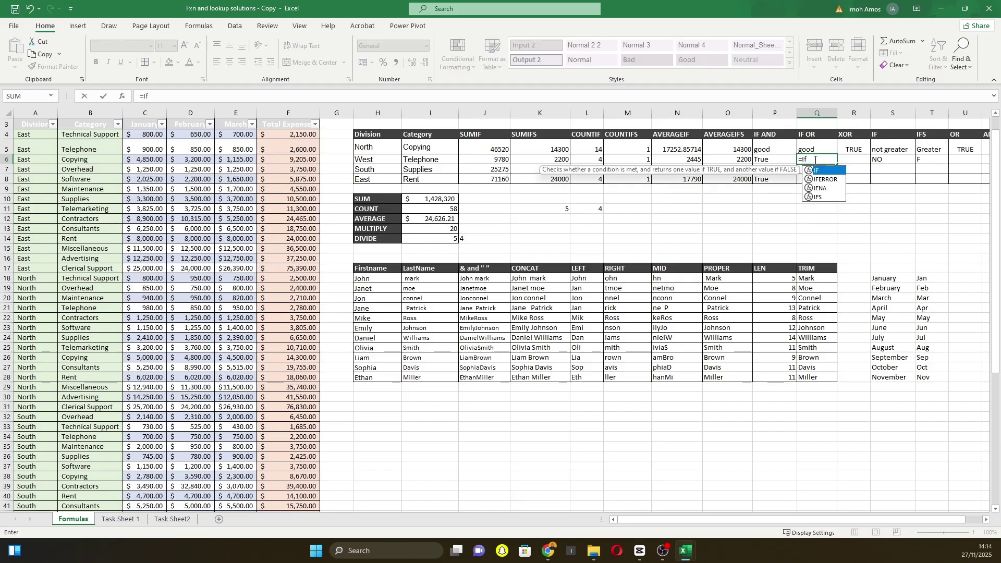
type("(")
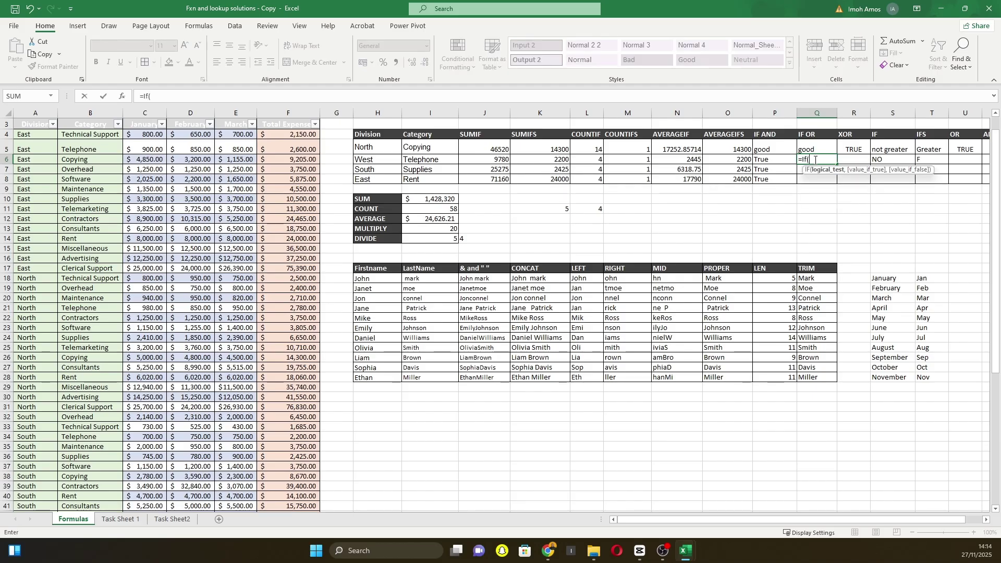
type("or")
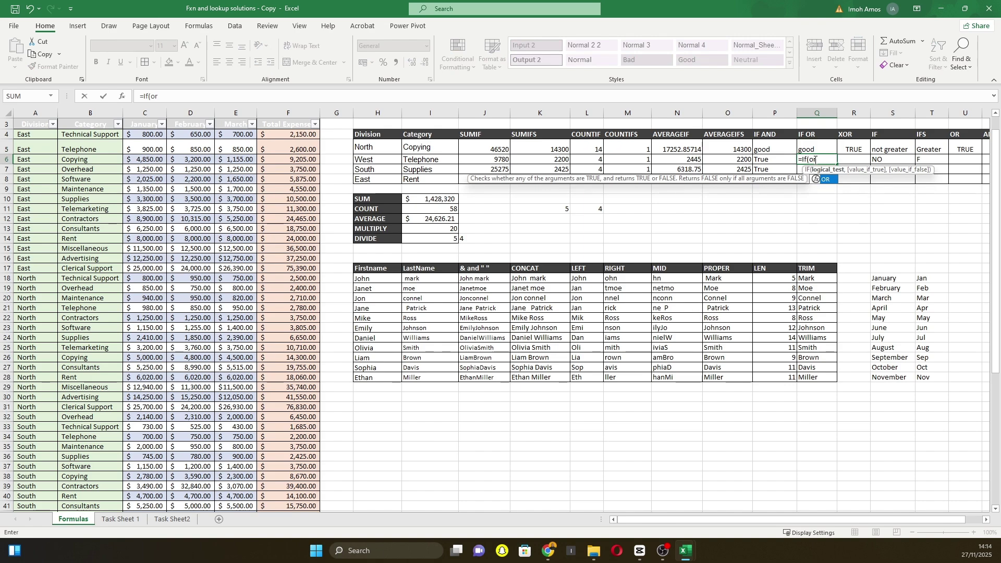
key("BackSpace")
key("BackSpace")
key("BackSpace")
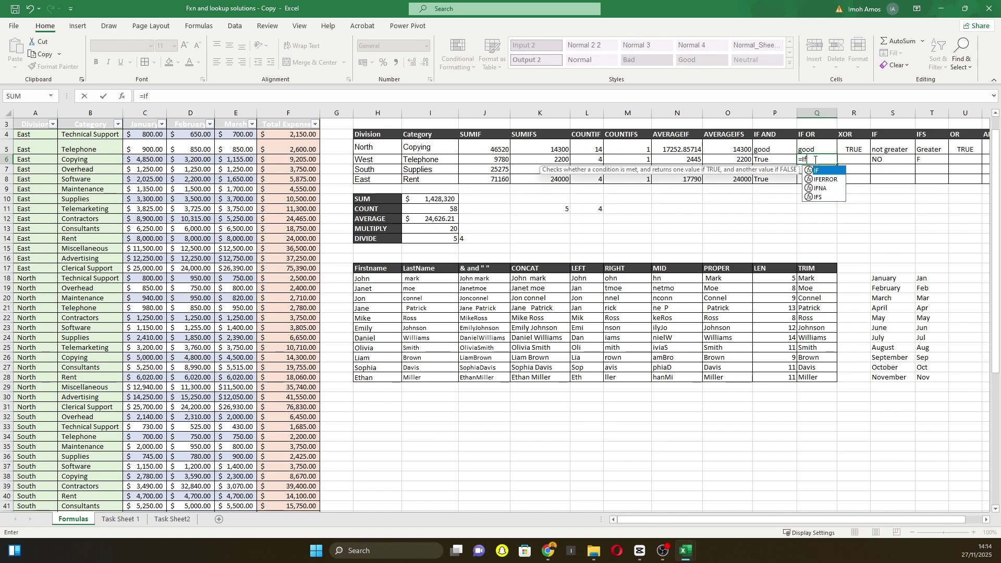
key("Tab")
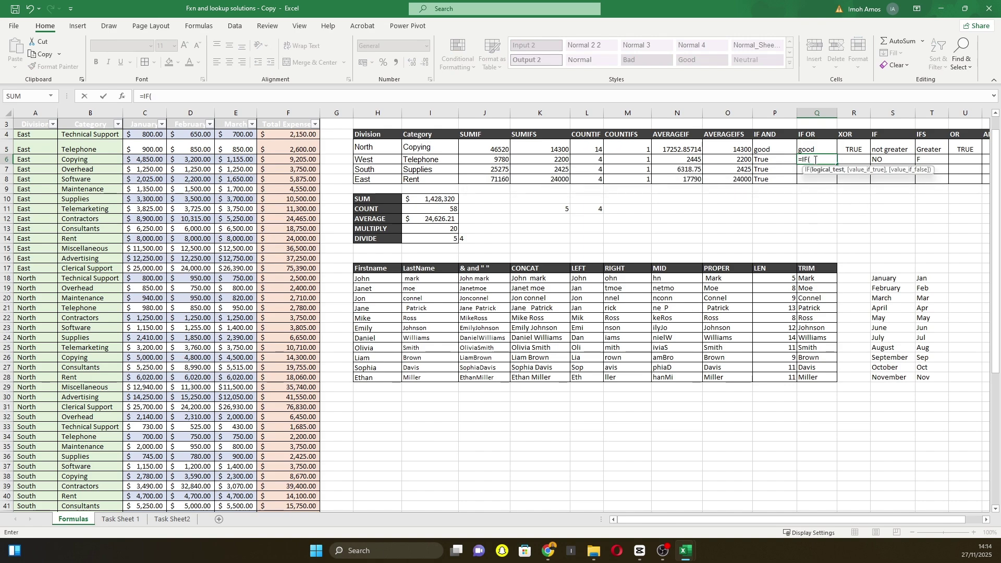
type("or")
key("Tab")
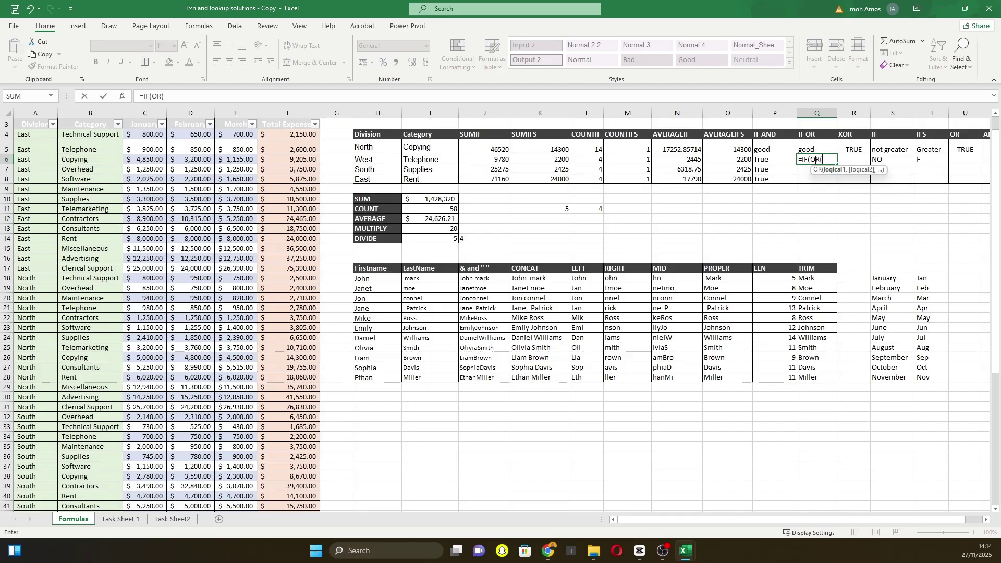
Enter J6>10000 and K6<2000 as the OR conditions in Q6's formula and close the OR test.
left_click(494, 158)
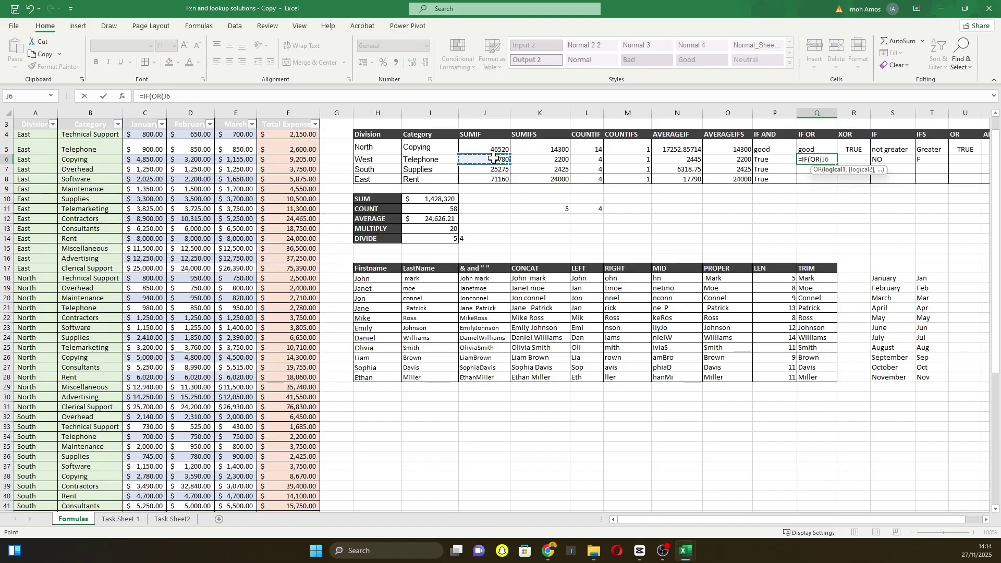
type(">10000,")
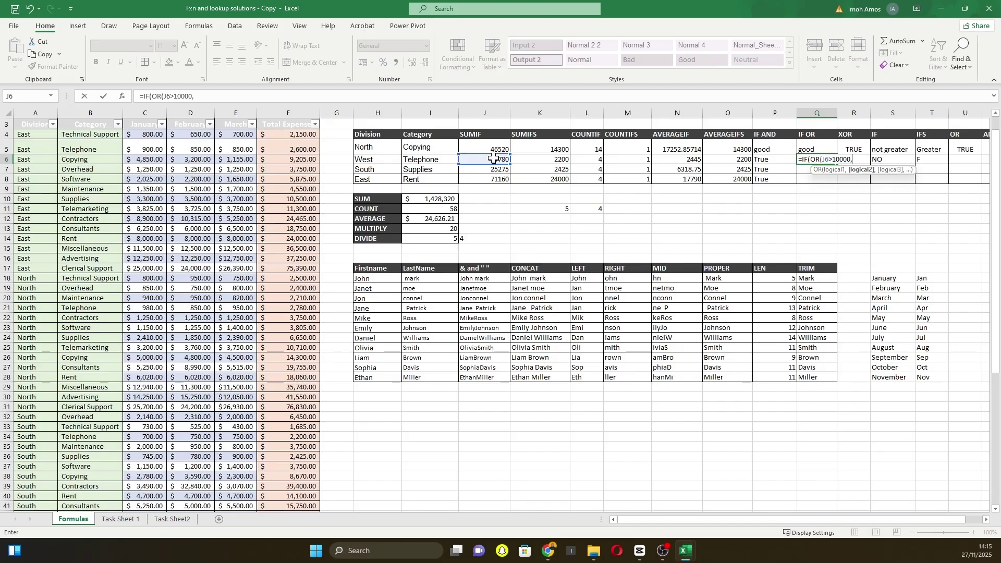
left_click(533, 161)
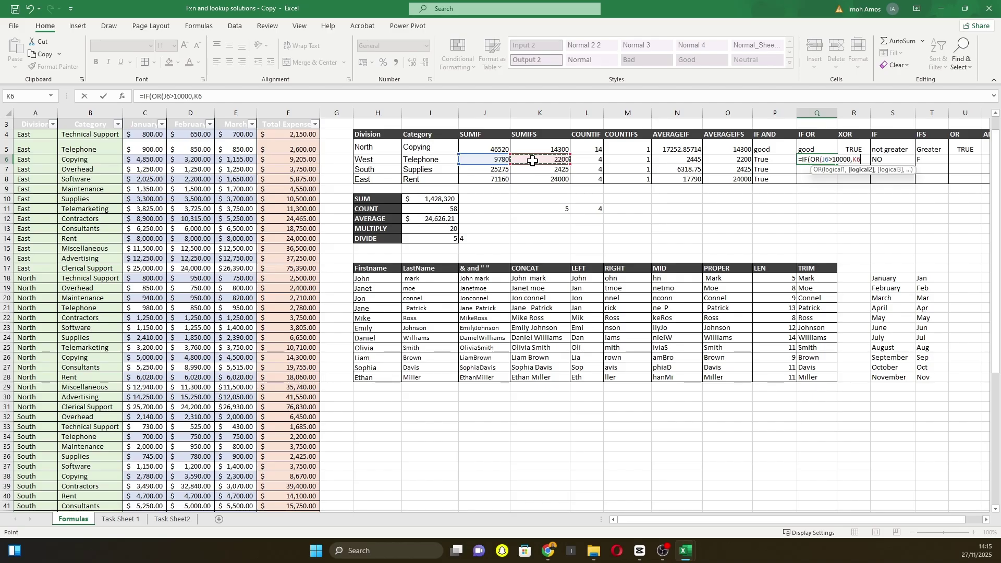
type("<")
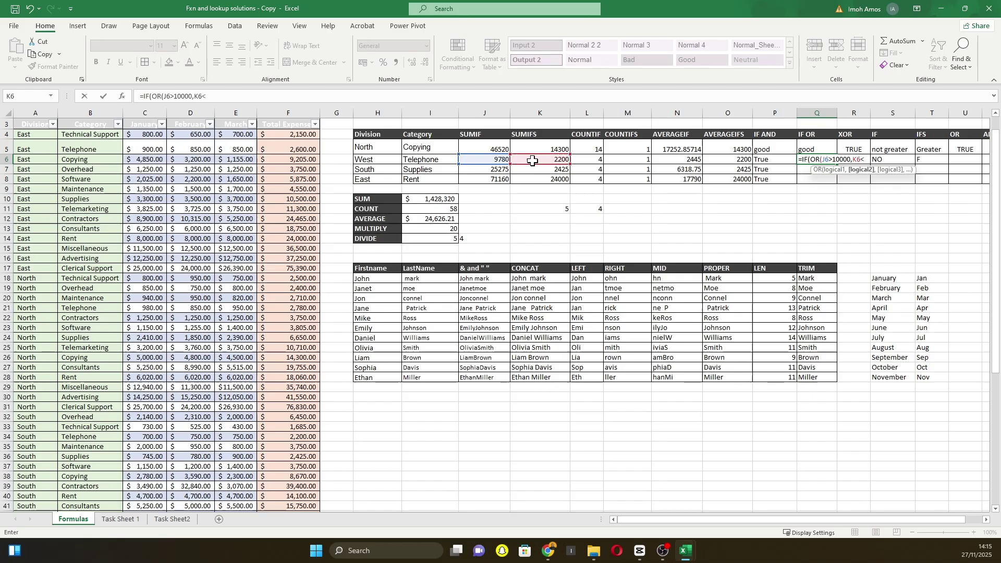
type("2000")
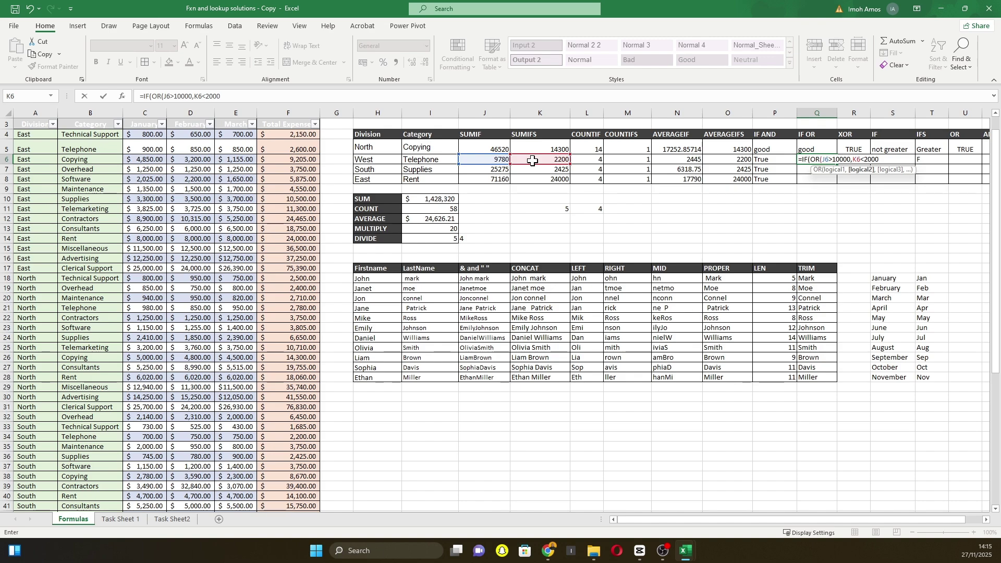
type(")")
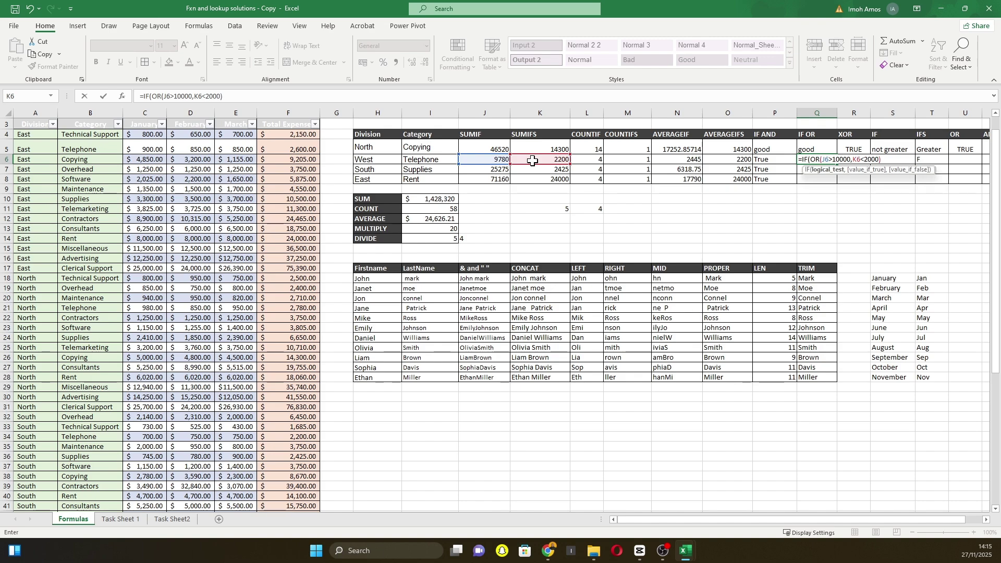
Add "T" and "F" as the IF results in Q6 and complete the formula.
type(",\"T")
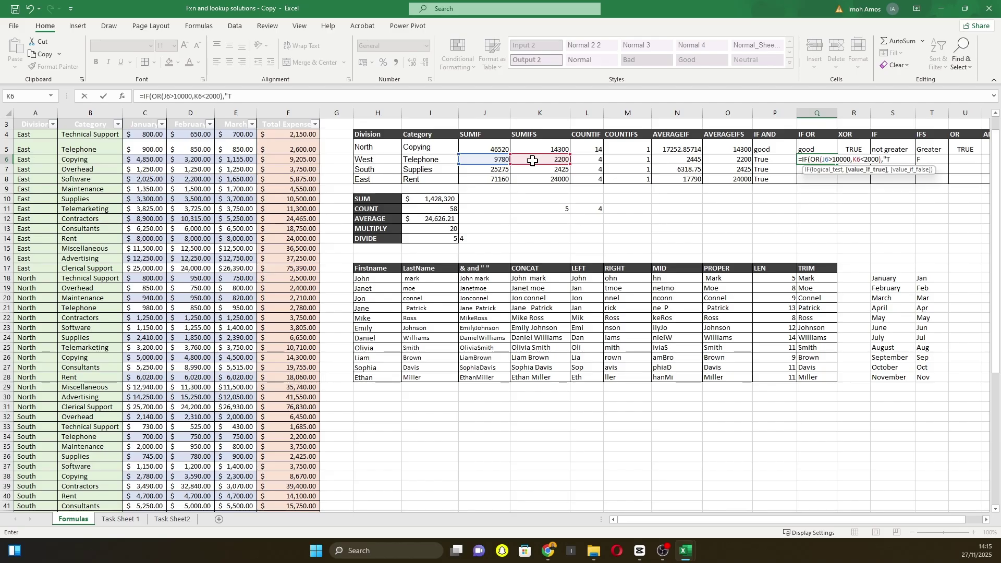
type(",\"F\")")
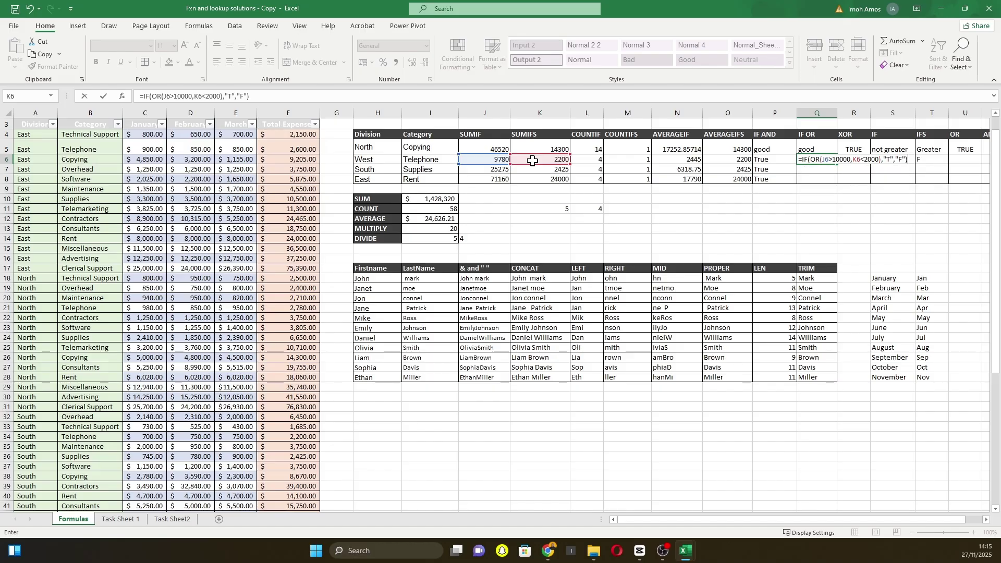
key("Return")
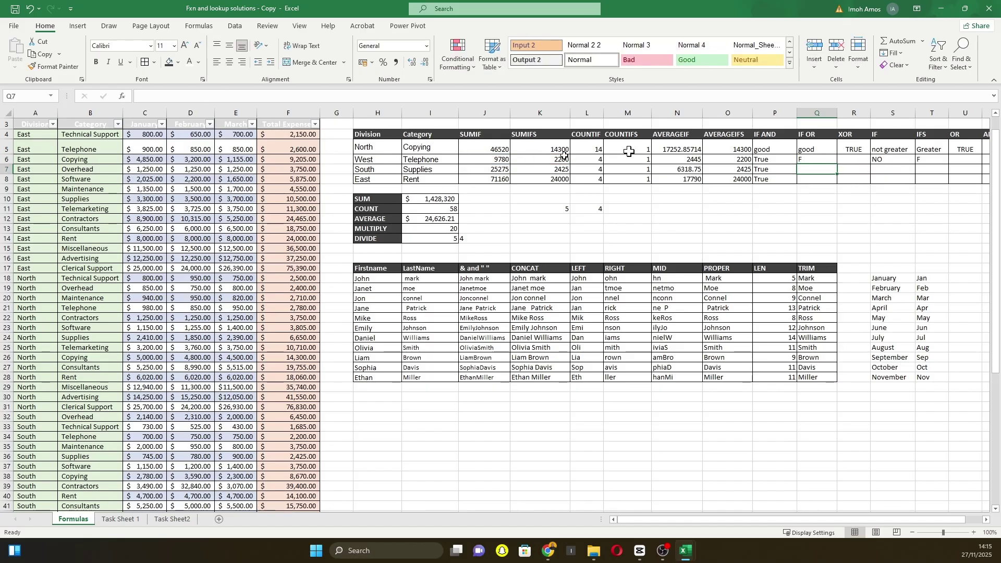
Edit Q6's IF OR formula so its second condition reads K6<2500.
double_click(822, 160)
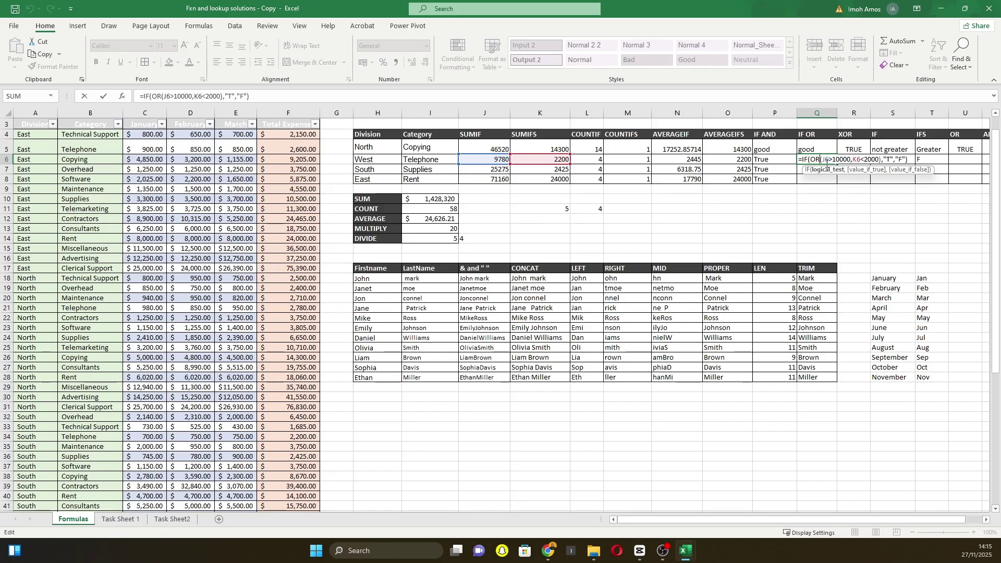
left_click(871, 160)
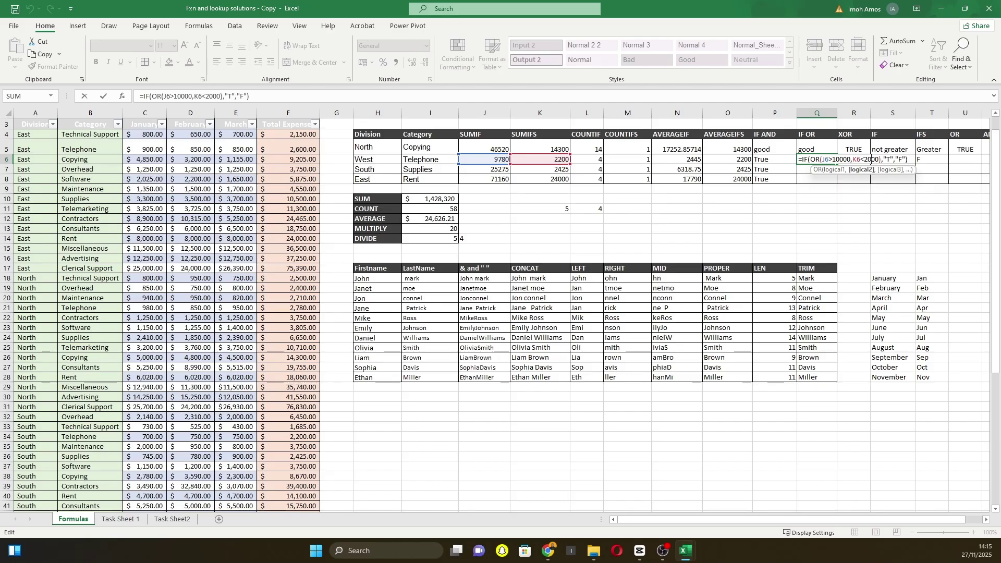
key("Delete")
type("5")
key("Return")
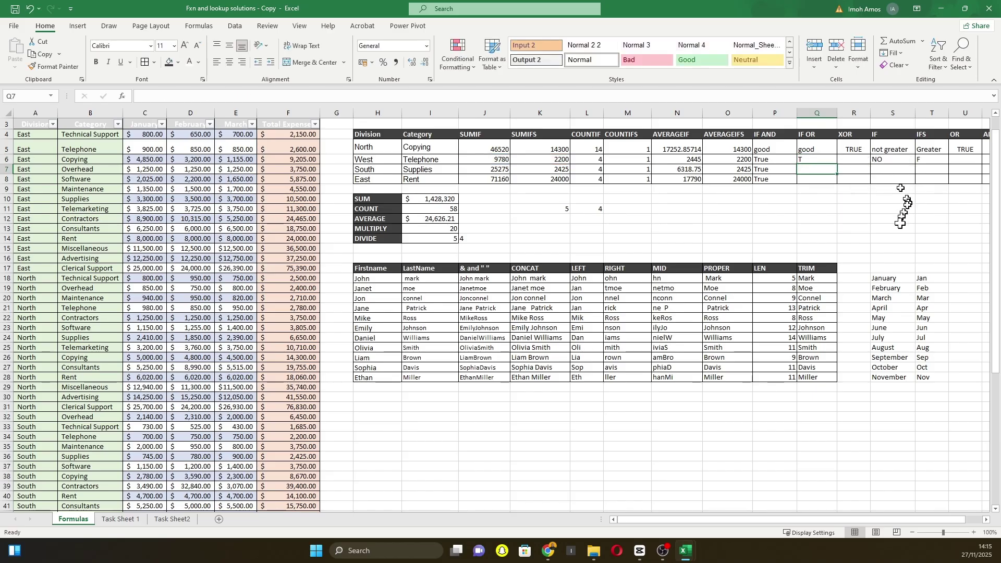
Recheck Q6's IF OR formula and fill it down to Q8.
double_click(822, 160)
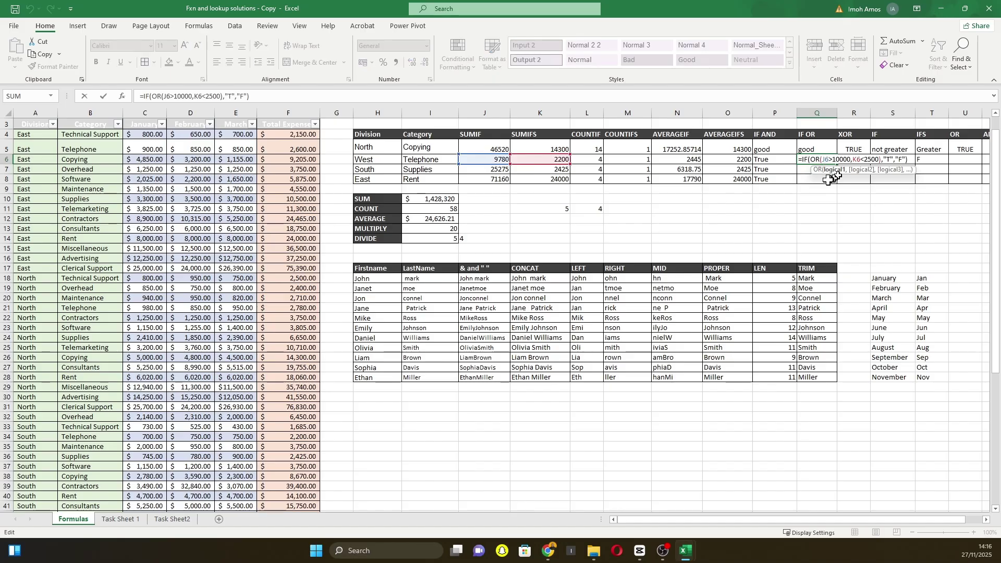
key("Escape")
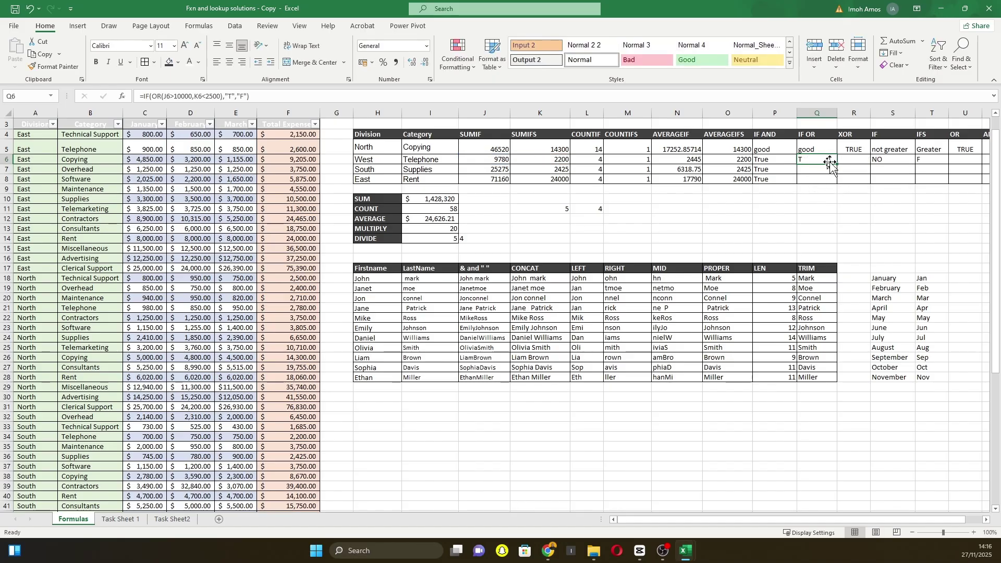
left_click_drag(837, 165, 836, 185)
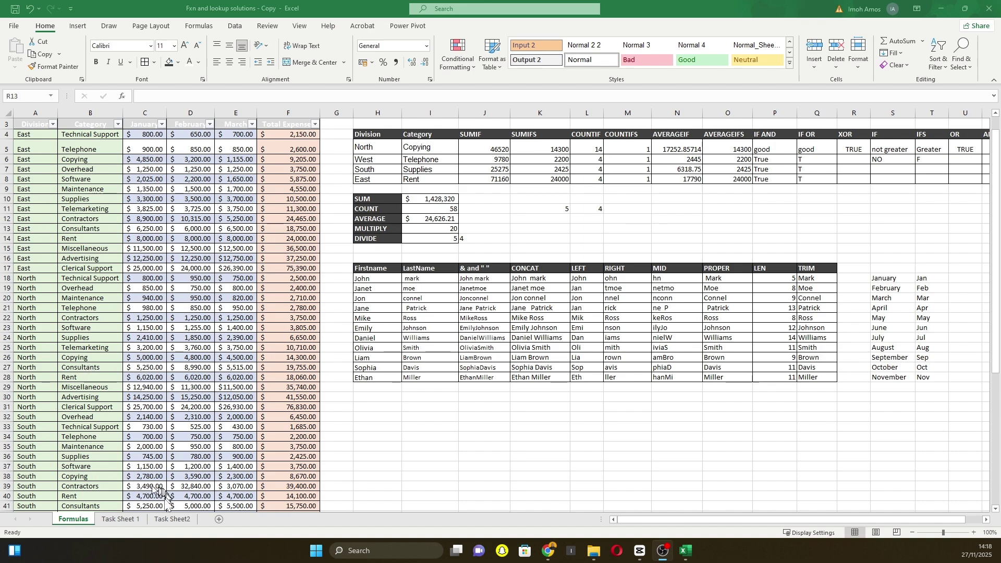
Widen column A on Task Sheet2 to fit the Sales Person header and look over the weekly sales data.
left_click(172, 520)
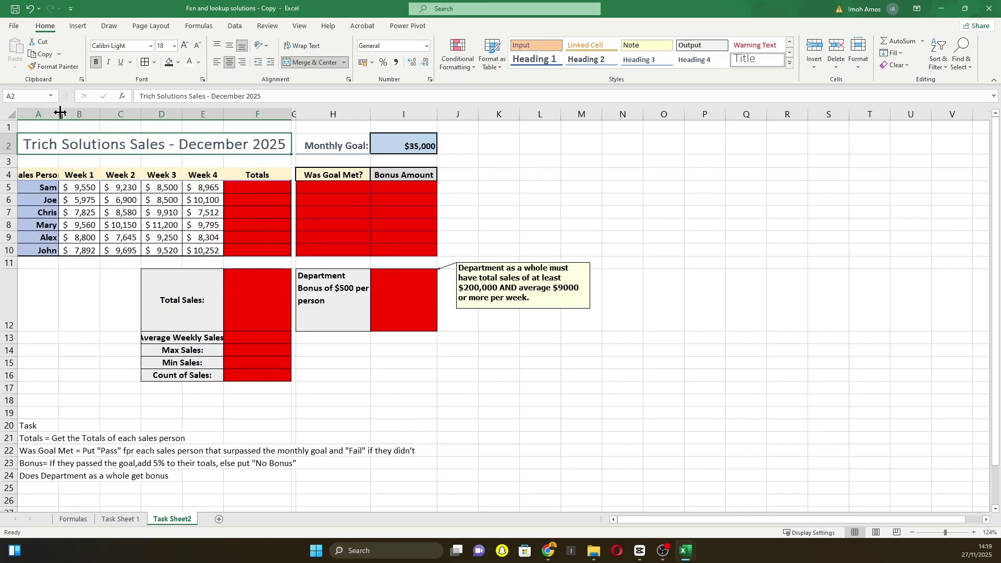
left_click_drag(56, 114, 104, 114)
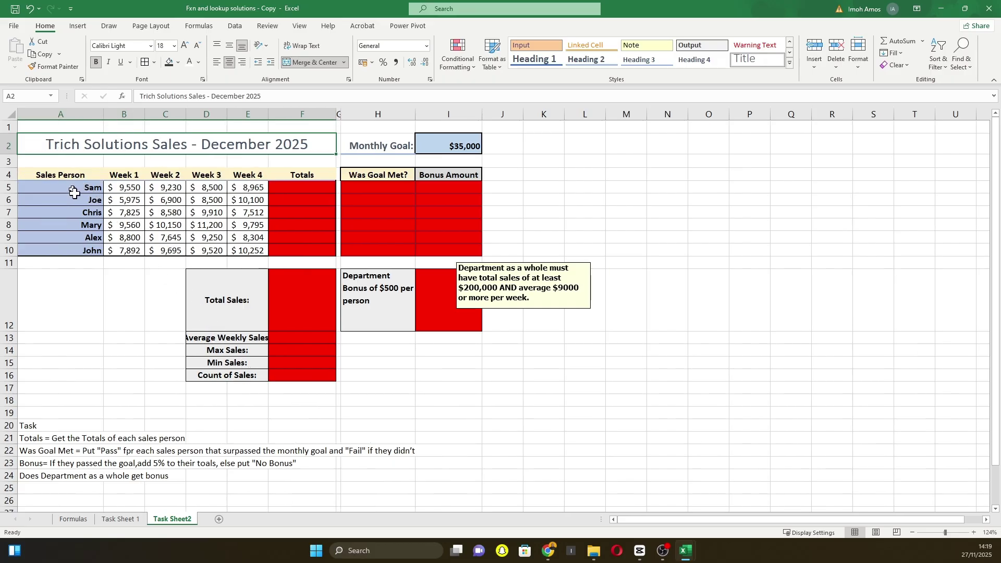
left_click(85, 238)
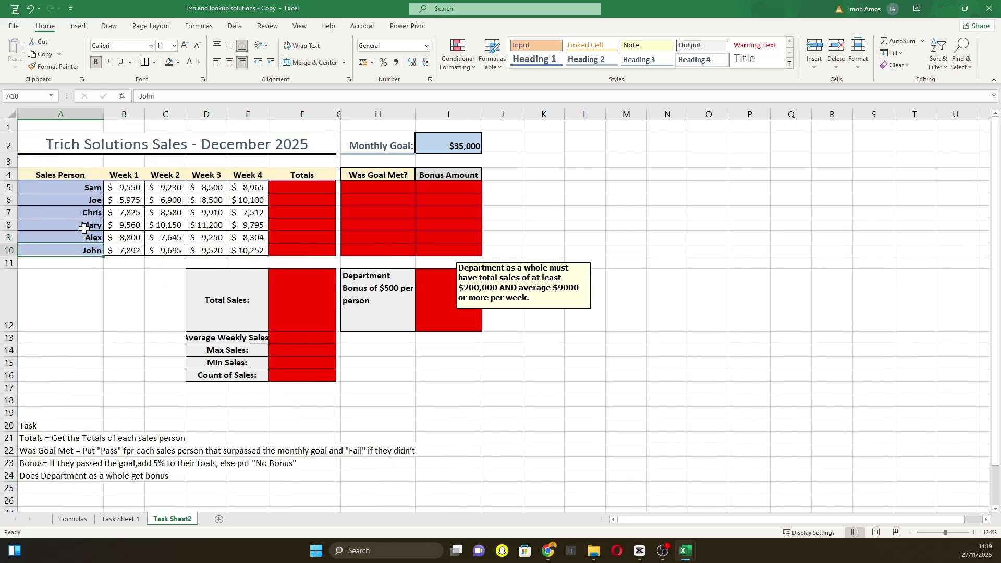
left_click(88, 211)
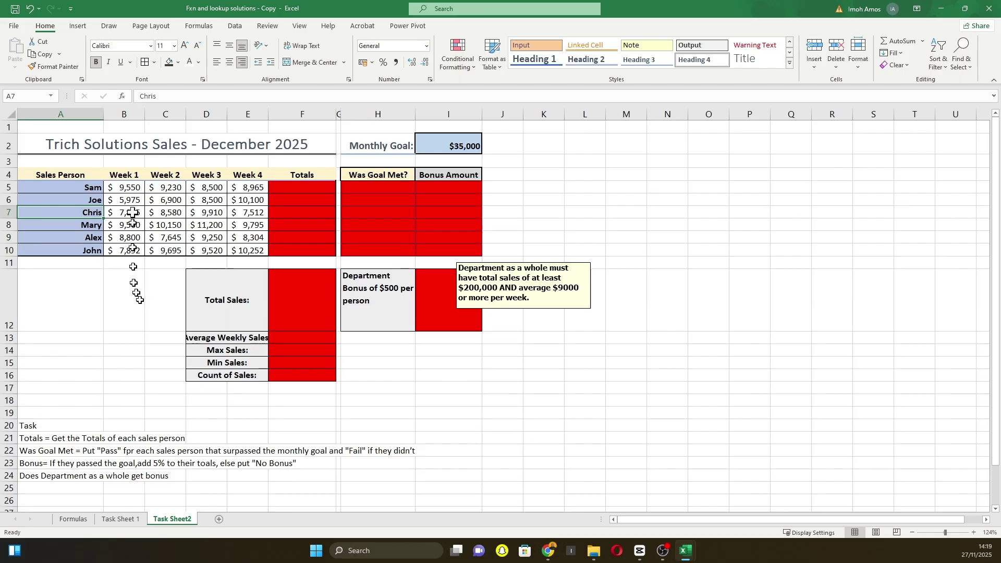
left_click(131, 187)
left_click(166, 187)
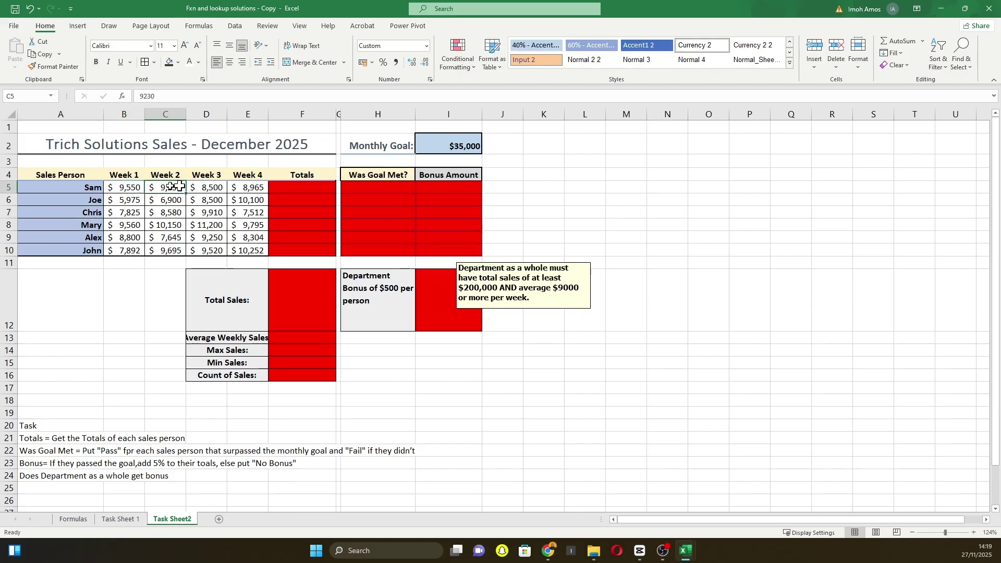
left_click(206, 188)
left_click(245, 190)
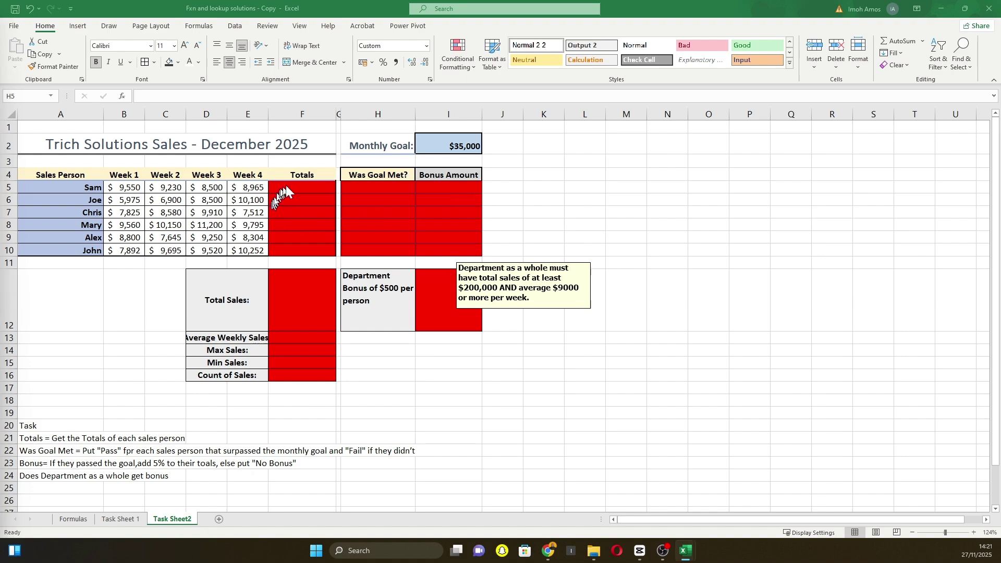
Enter =SUM(B5:E5) in F5 to total the first sales person's four weeks.
left_click(290, 188)
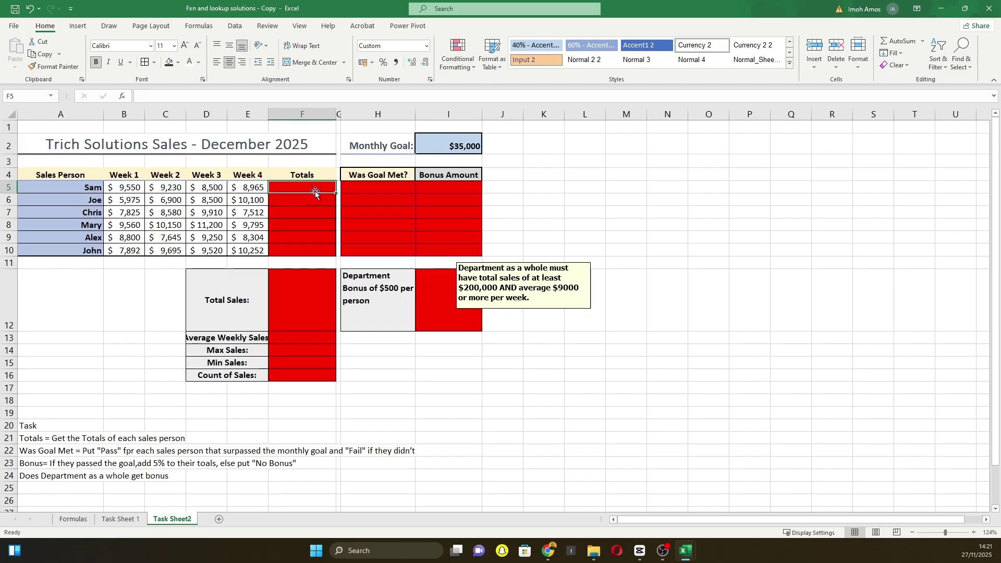
type("=sum")
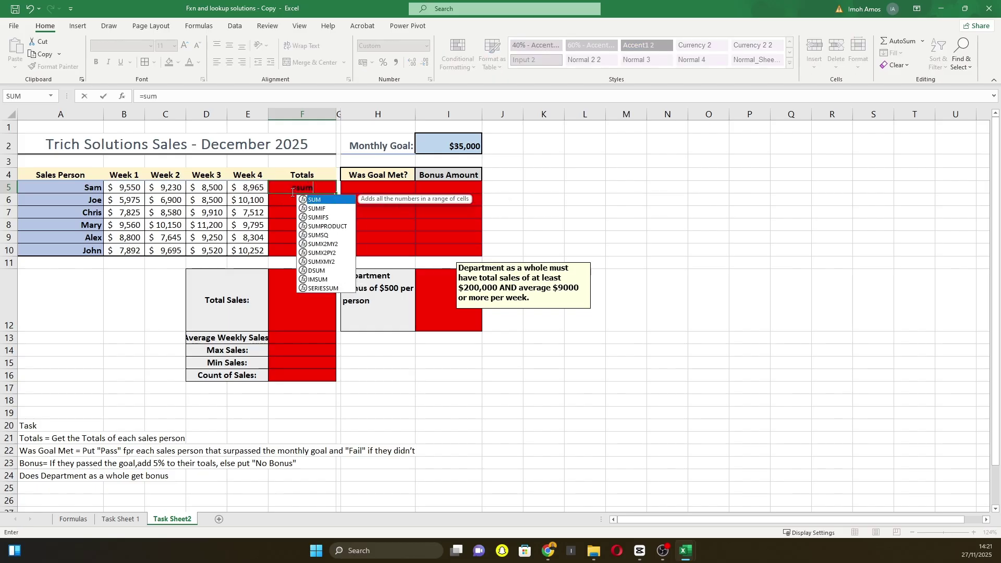
key("Tab")
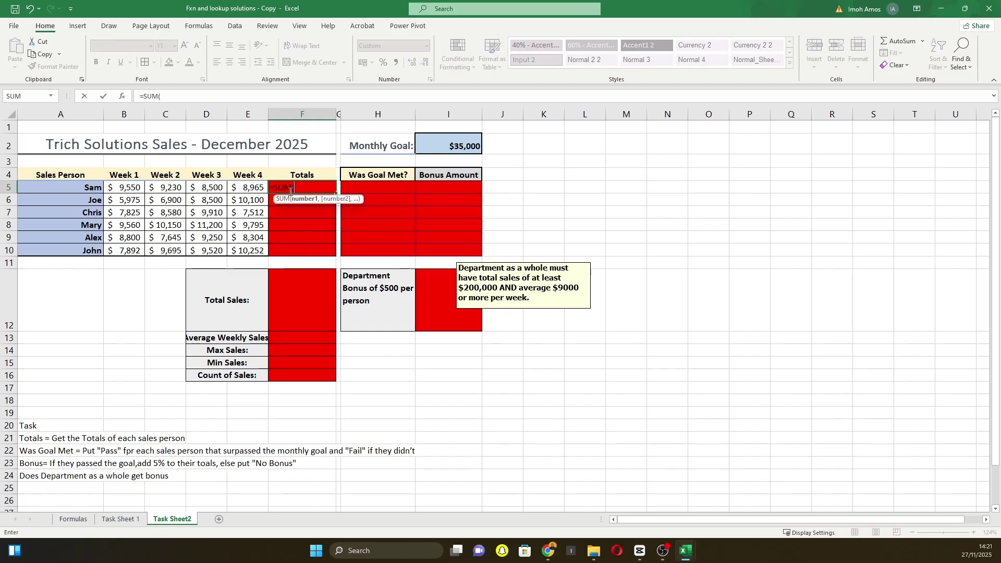
left_click(129, 188)
left_click_drag(129, 188, 242, 183)
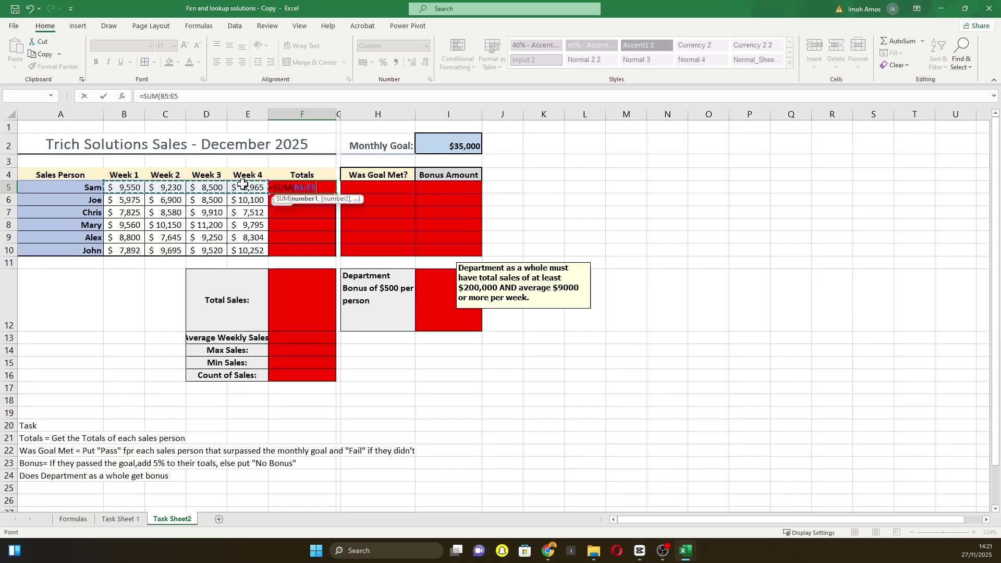
key("Return")
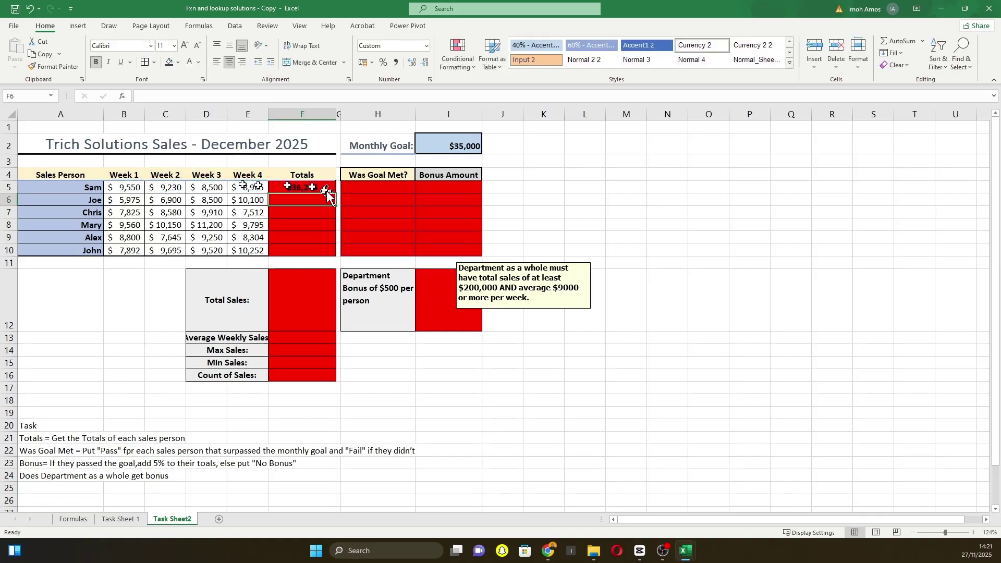
Fill the F5 total down to F10 and check the copied formula in each row.
left_click(295, 188)
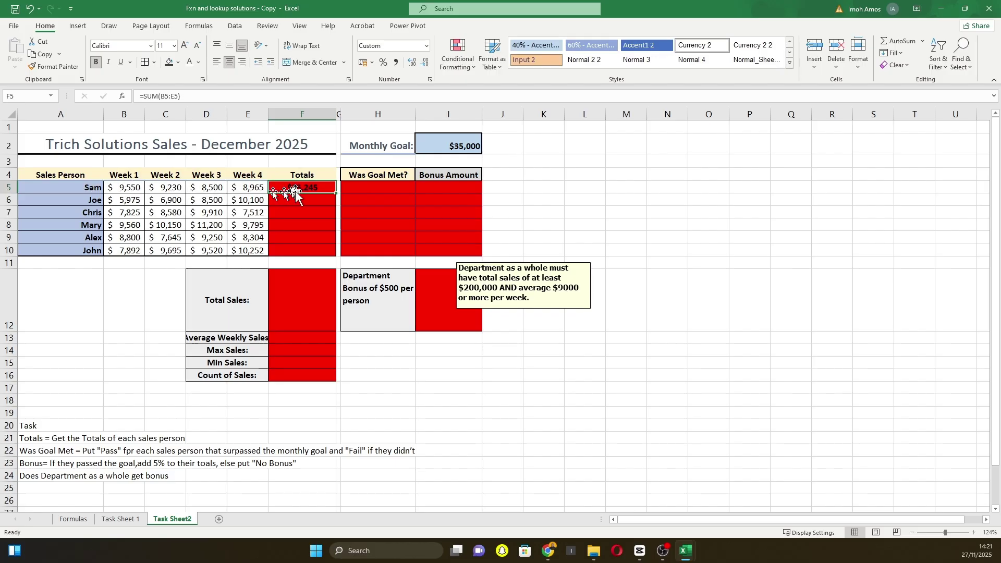
left_click_drag(339, 194, 334, 257)
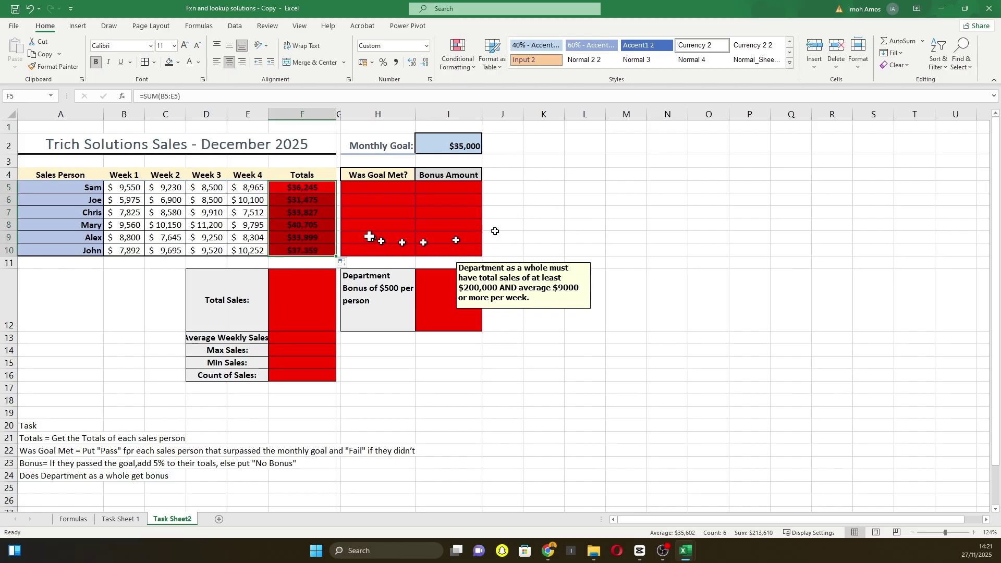
left_click(307, 206)
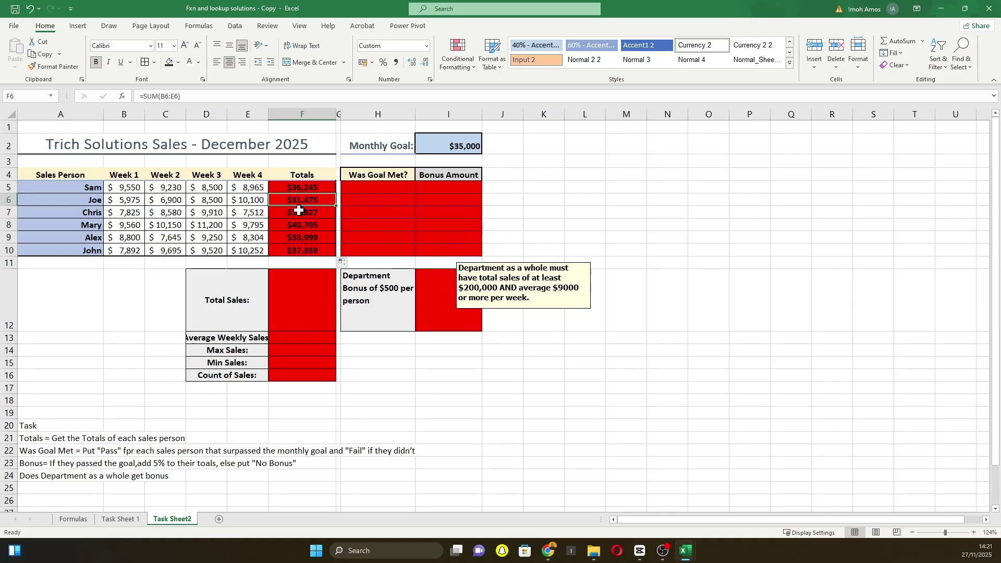
left_click(306, 212)
left_click(309, 225)
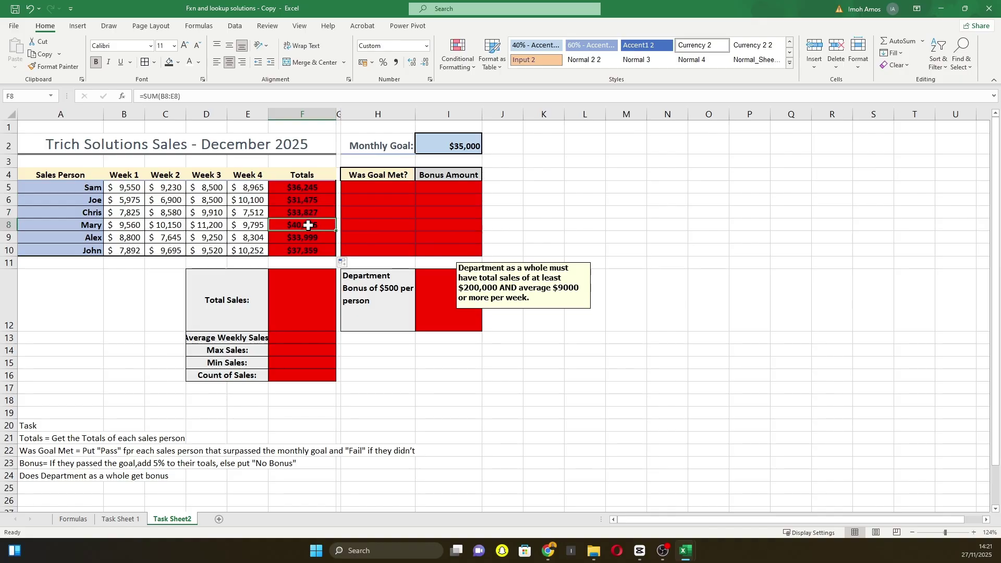
left_click(302, 238)
left_click(301, 249)
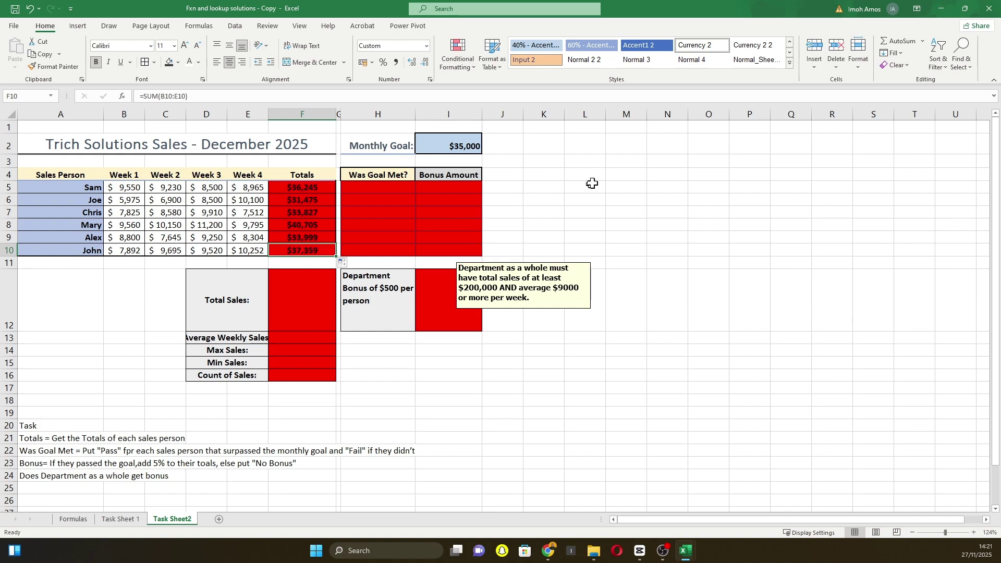
left_click(574, 215)
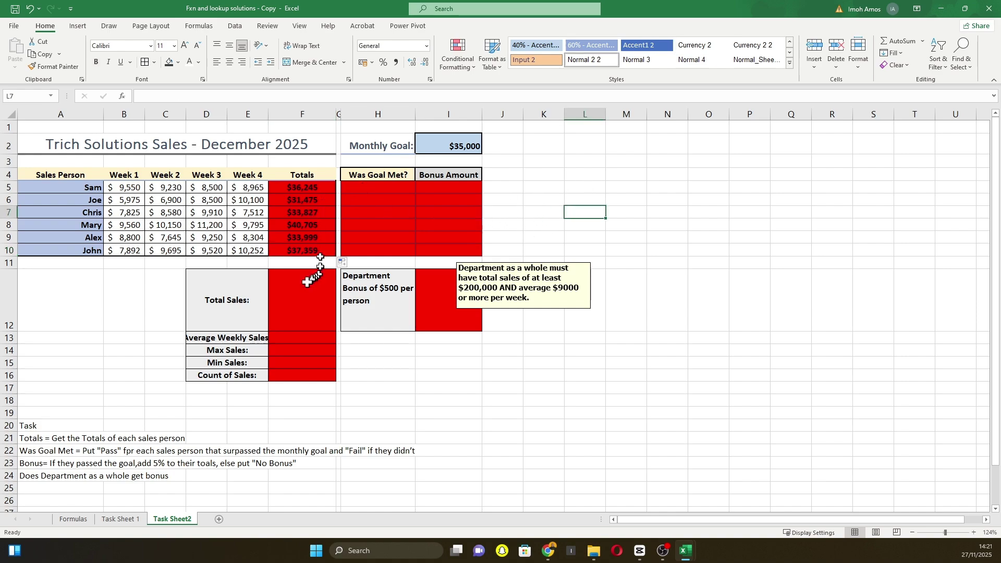
Calculate Total Sales in F12 with =SUM(B5:E10) and review the formula.
left_click(282, 288)
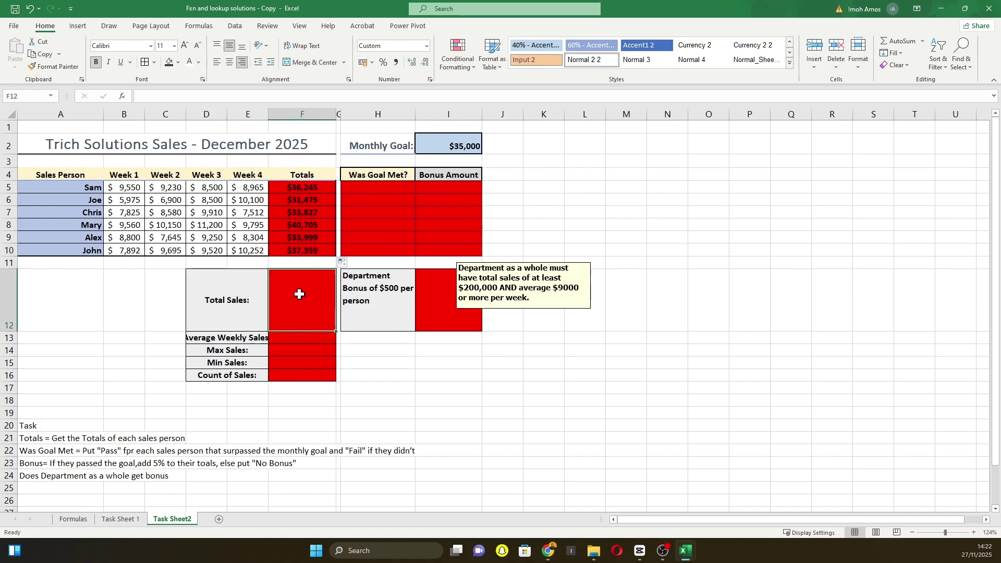
type("=")
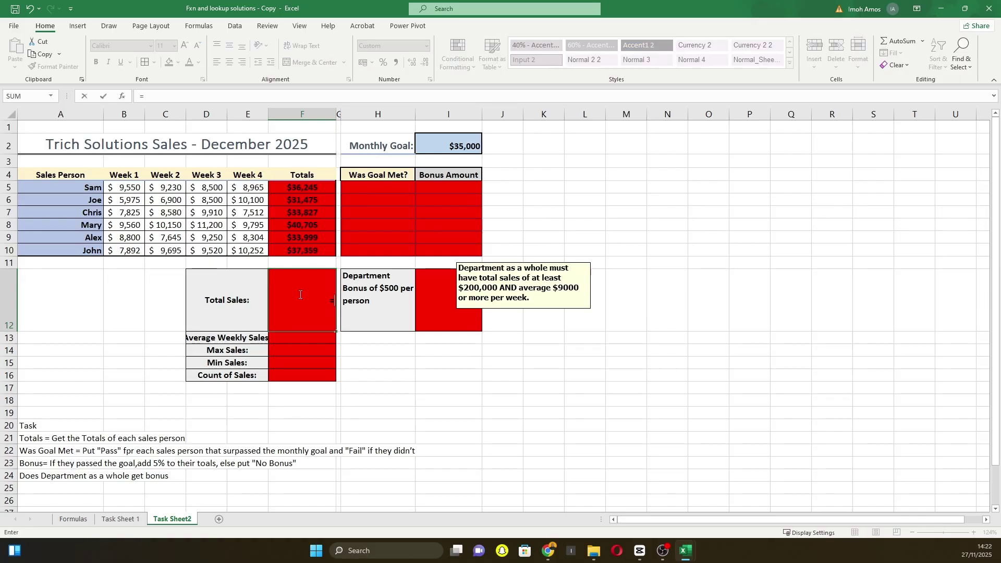
type("sum")
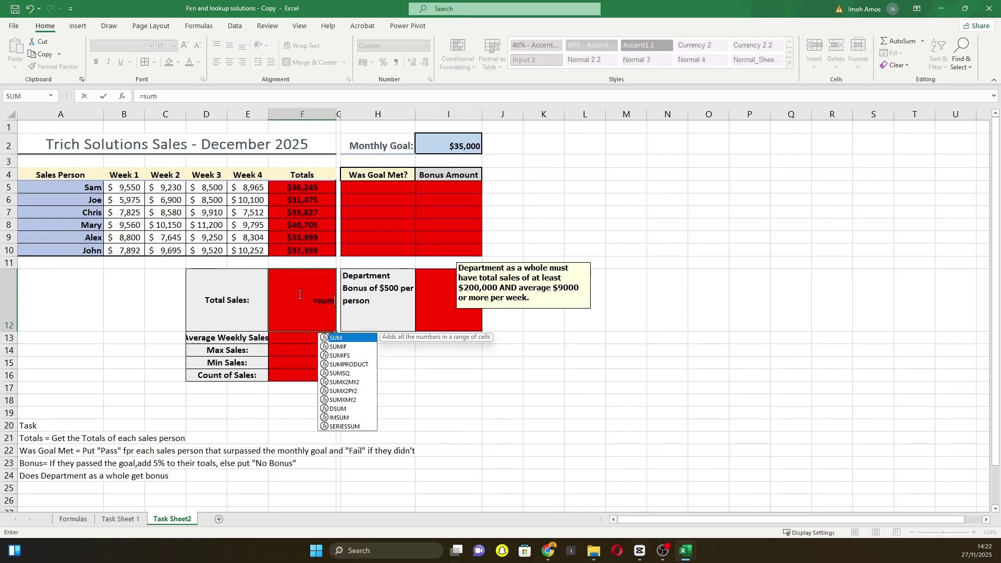
key("Tab")
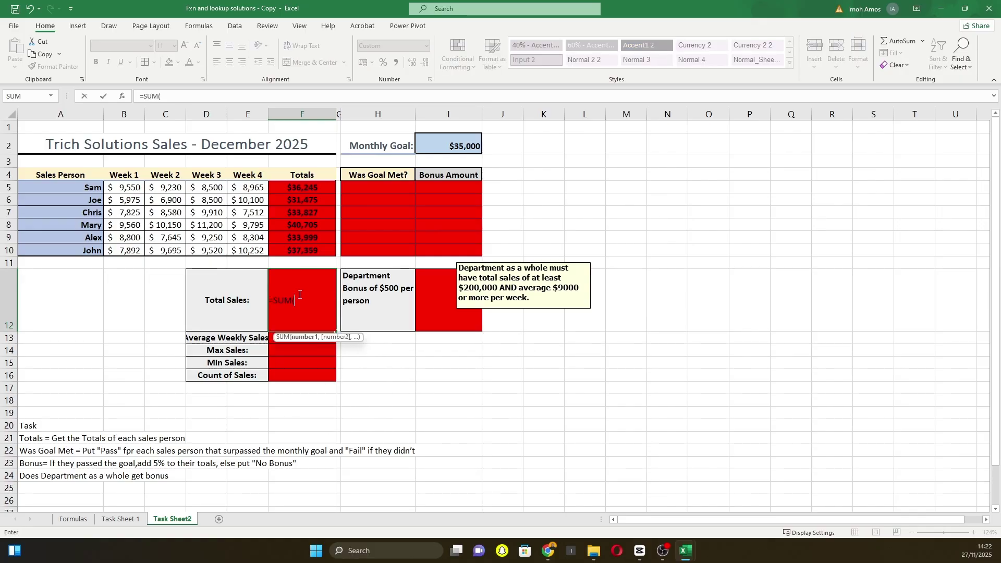
left_click_drag(305, 187, 311, 251)
left_click_drag(123, 191, 256, 247)
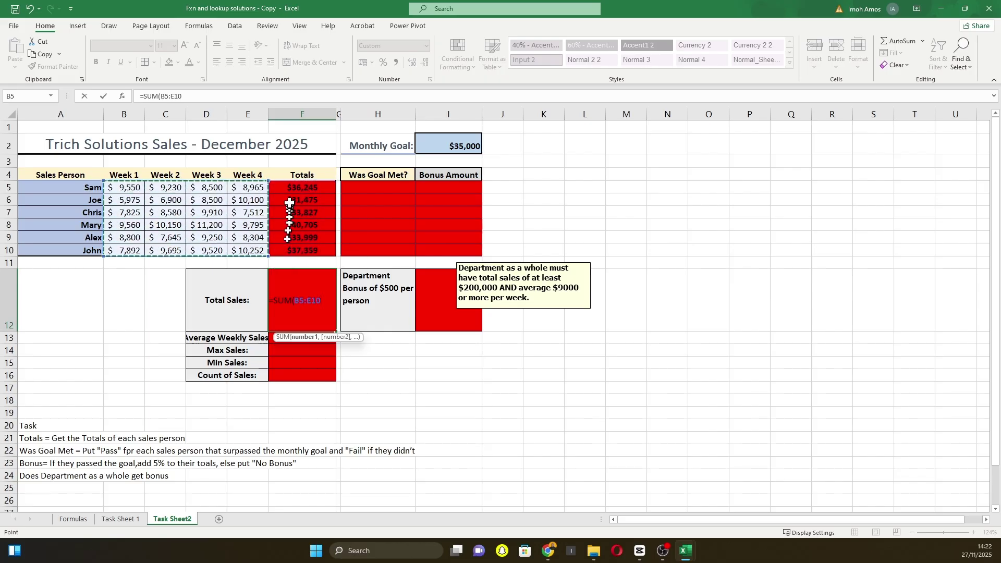
key("Return")
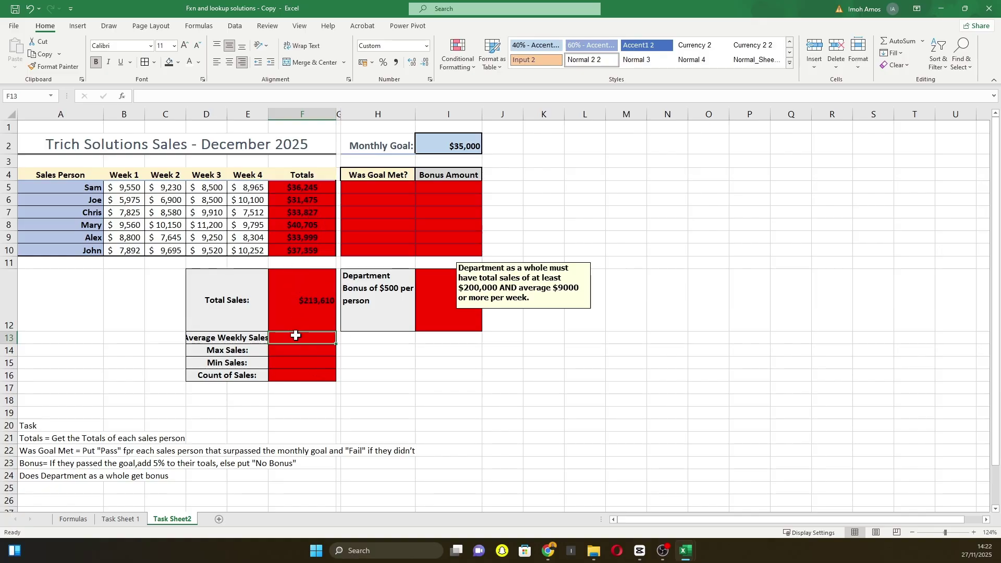
left_click(296, 303)
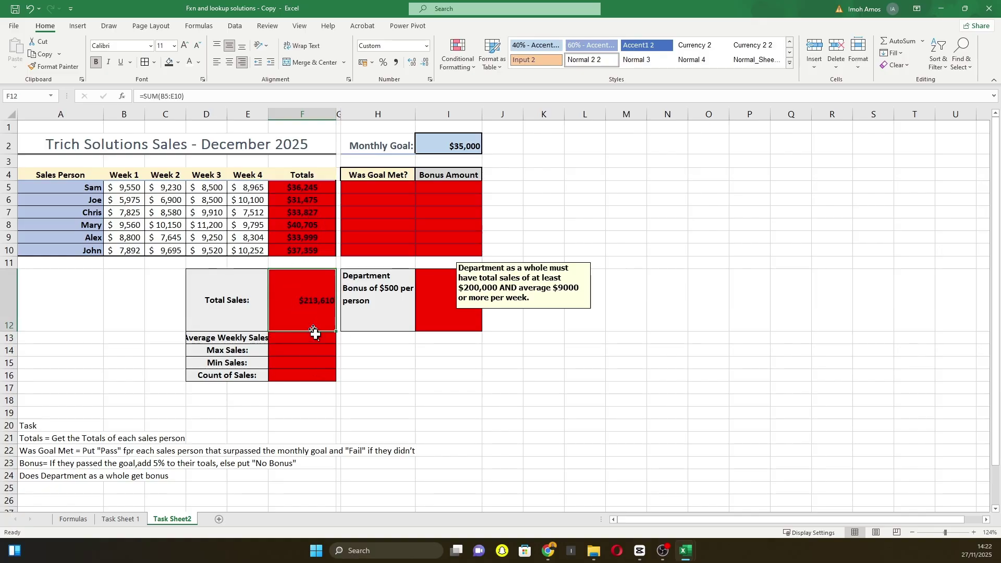
Widen columns C and D so the Average Weekly Sales label fits in its cell.
left_click_drag(185, 111, 179, 111)
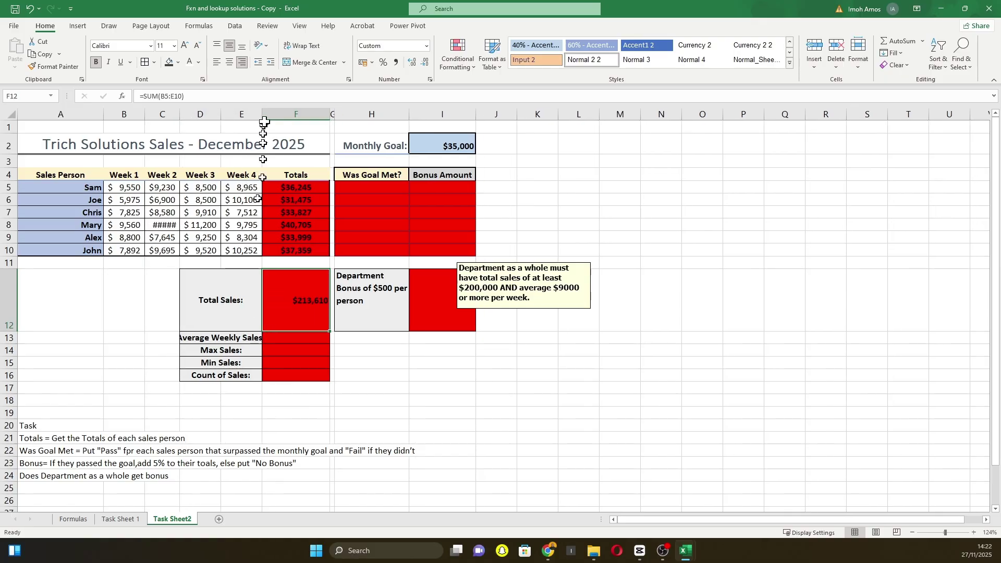
key("ctrl+z")
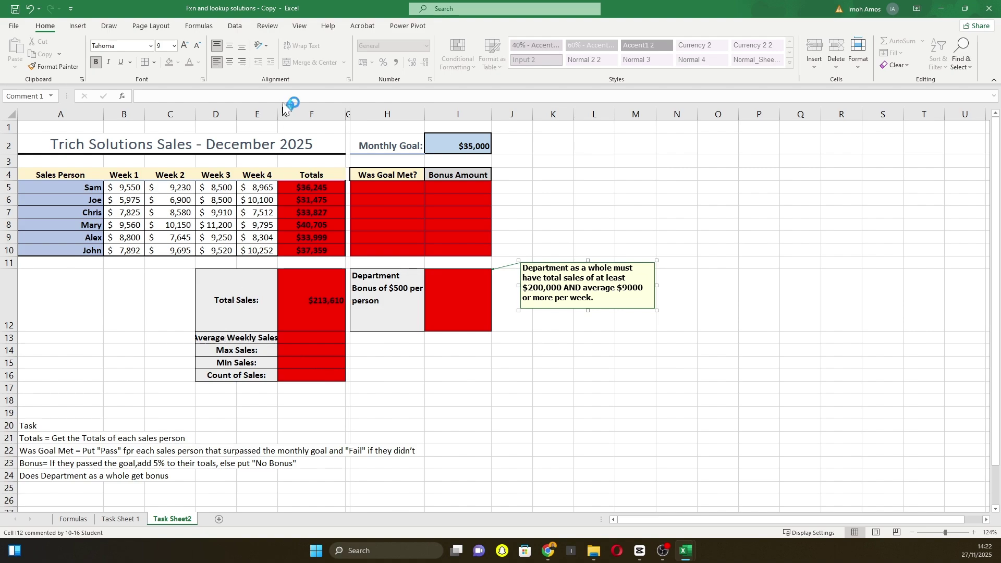
left_click_drag(237, 114, 253, 113)
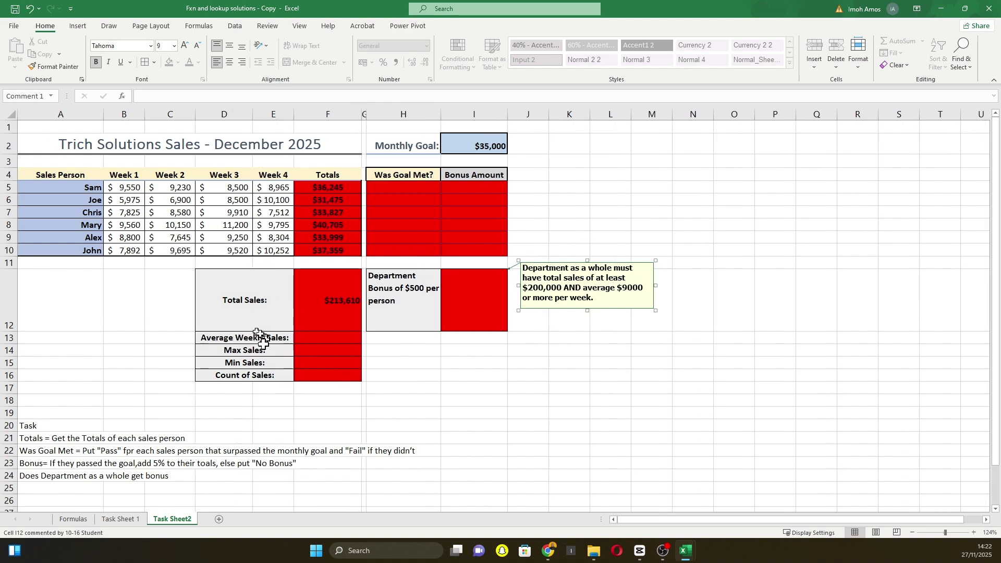
Calculate Average Weekly Sales in F13 with the AVERAGE function over B5:E10.
left_click(334, 335)
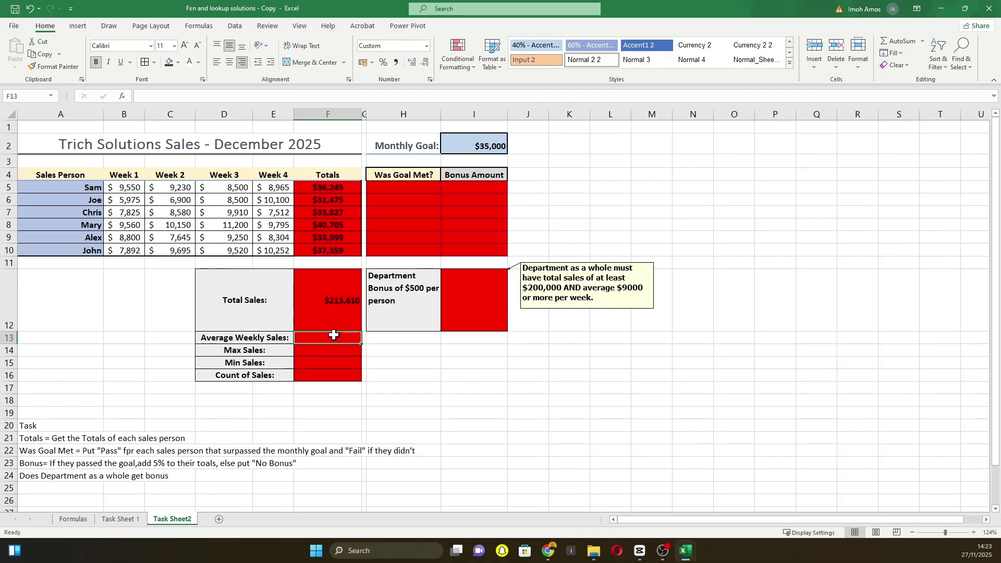
type("=")
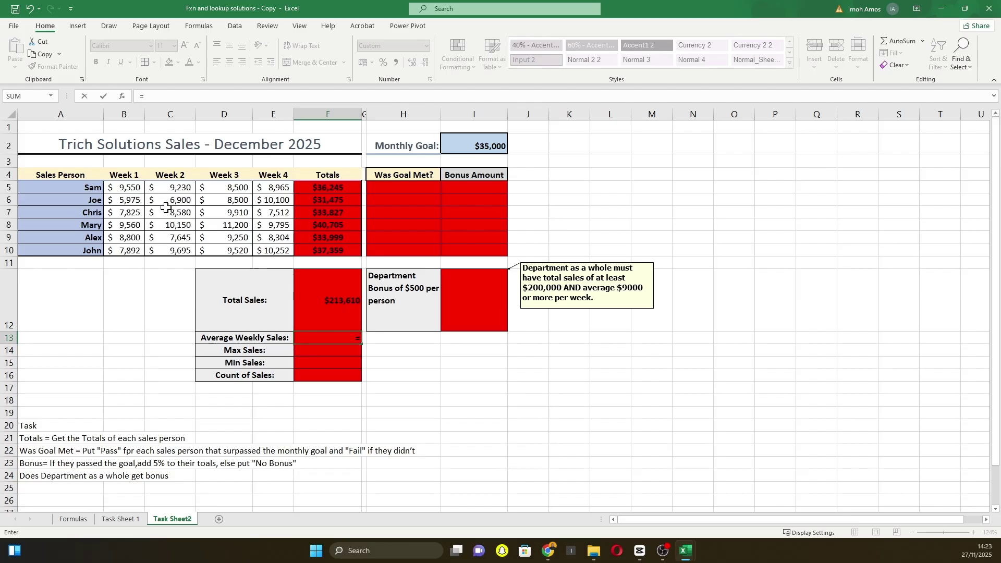
type("ave")
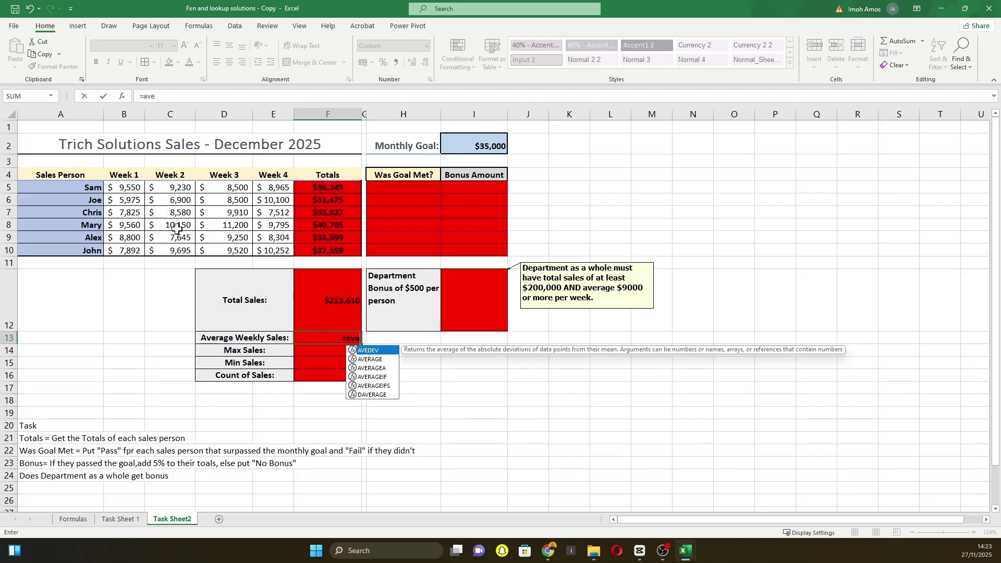
double_click(376, 360)
left_click_drag(122, 187, 269, 253)
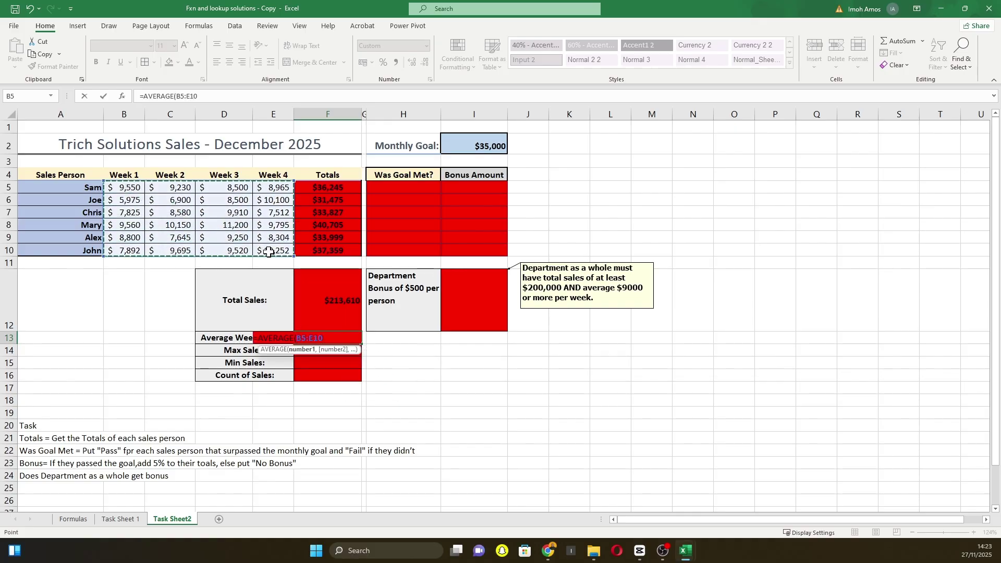
key("Return")
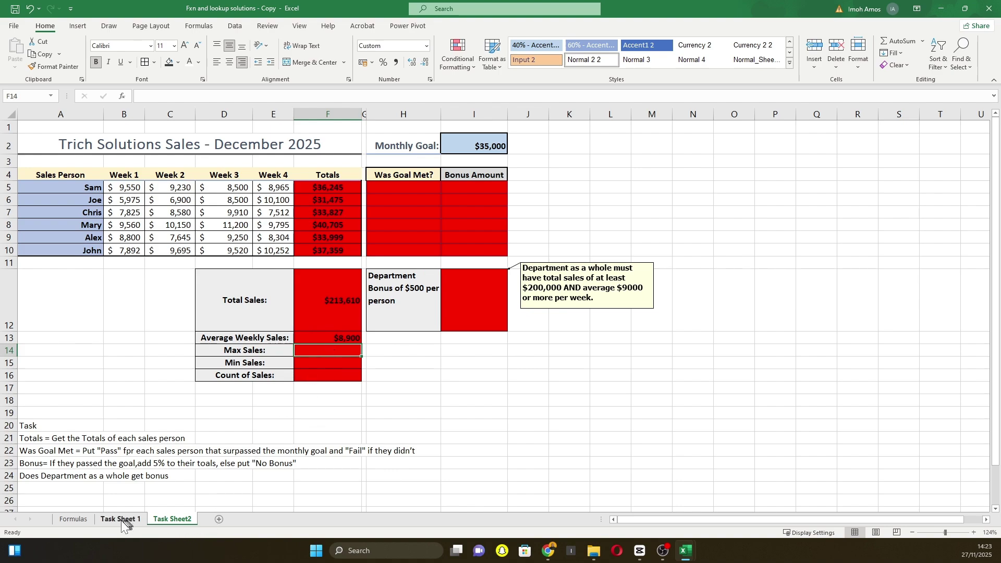
On the Formulas sheet, insert blank cells at H16:Q16 above the Firstname table, shifting the cells down.
left_click(74, 520)
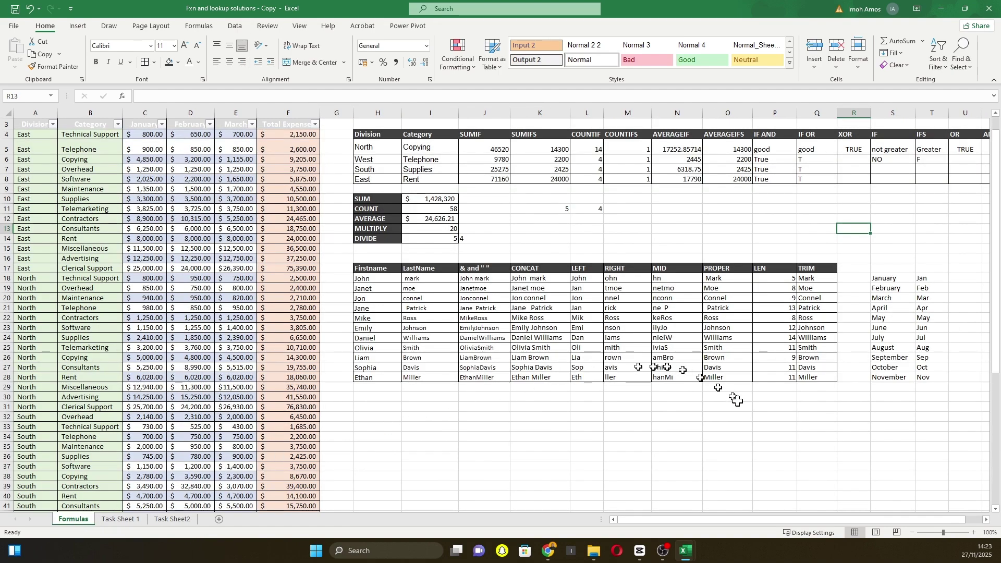
left_click_drag(653, 517, 701, 524)
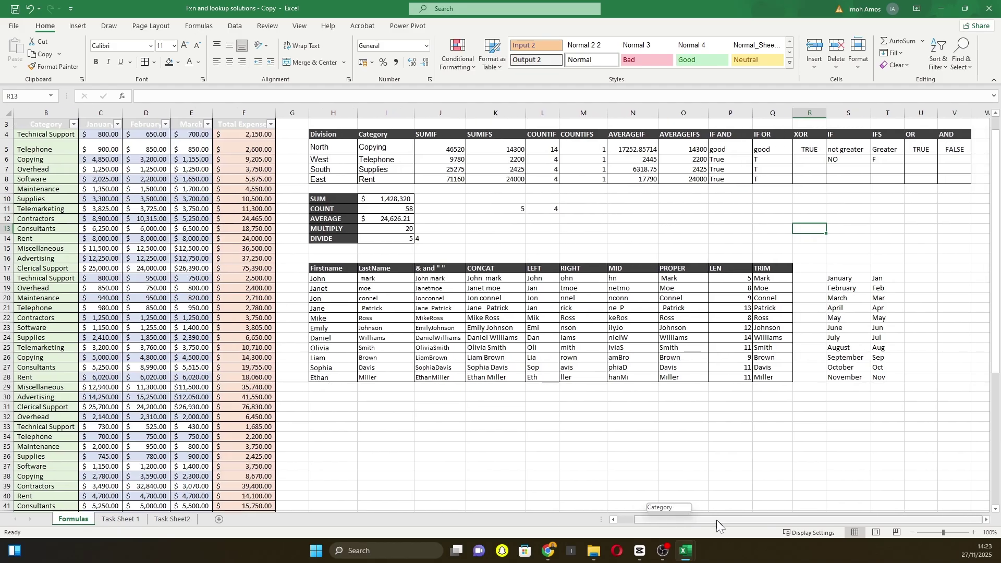
left_click_drag(716, 520, 716, 521)
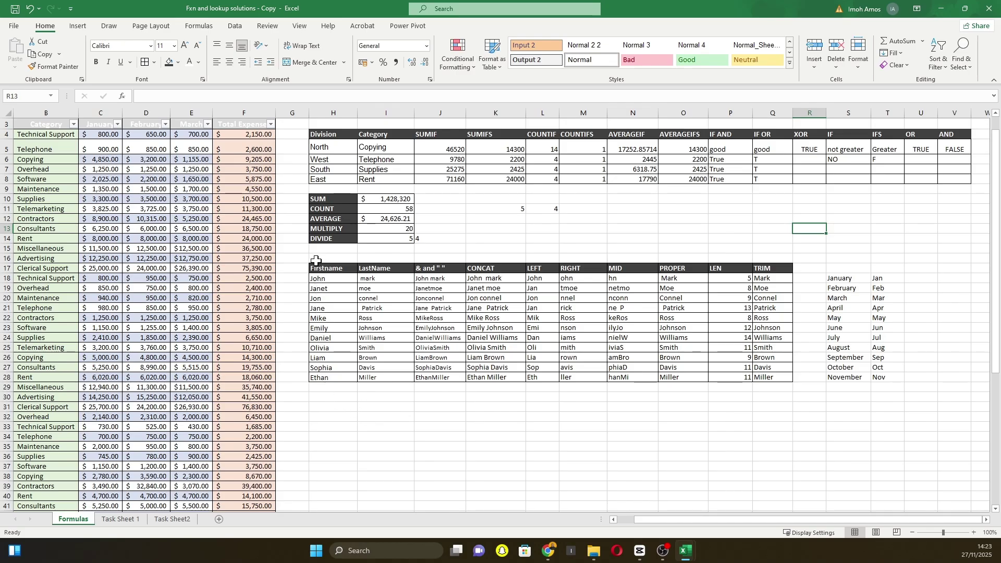
left_click_drag(316, 260, 782, 256)
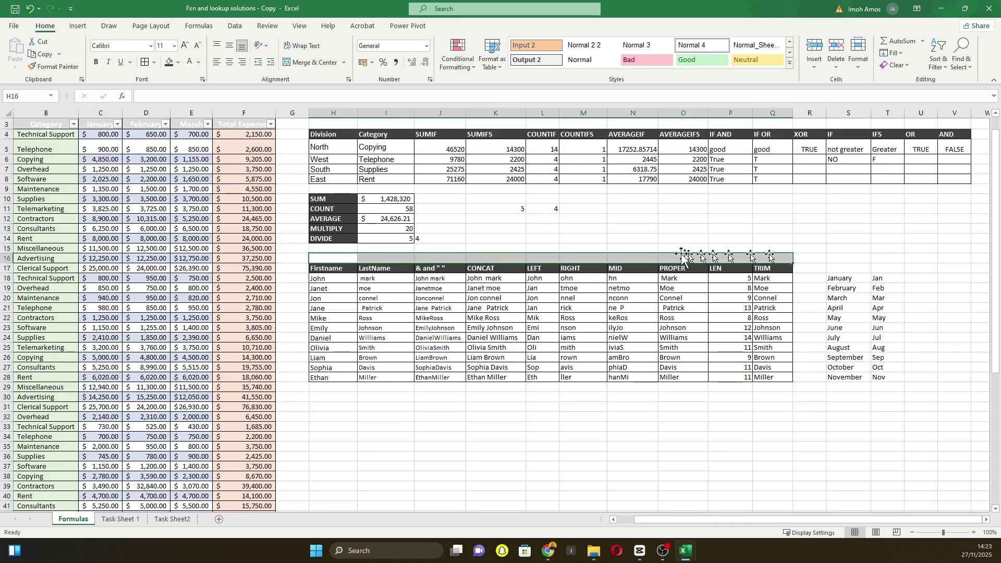
right_click(625, 256)
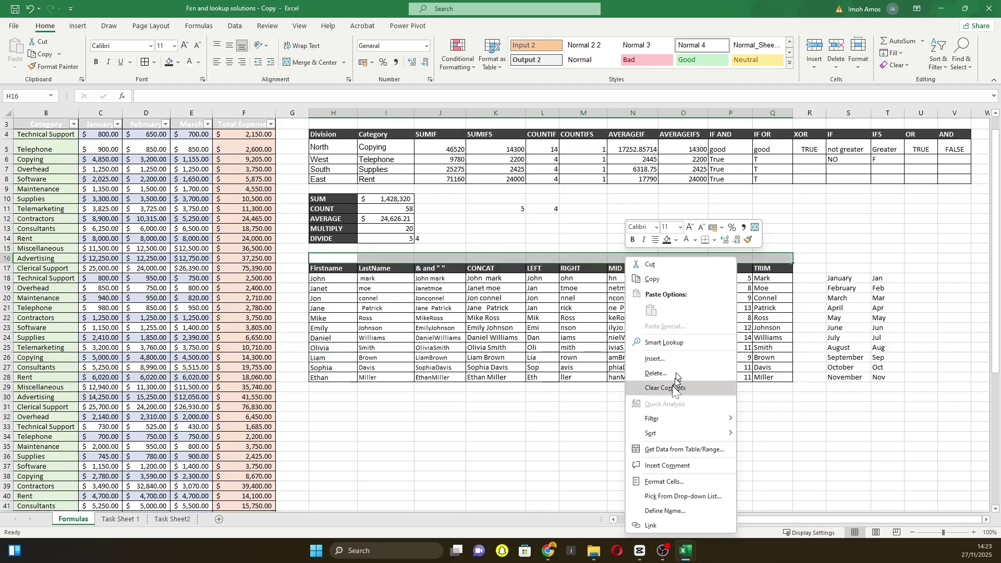
left_click(665, 358)
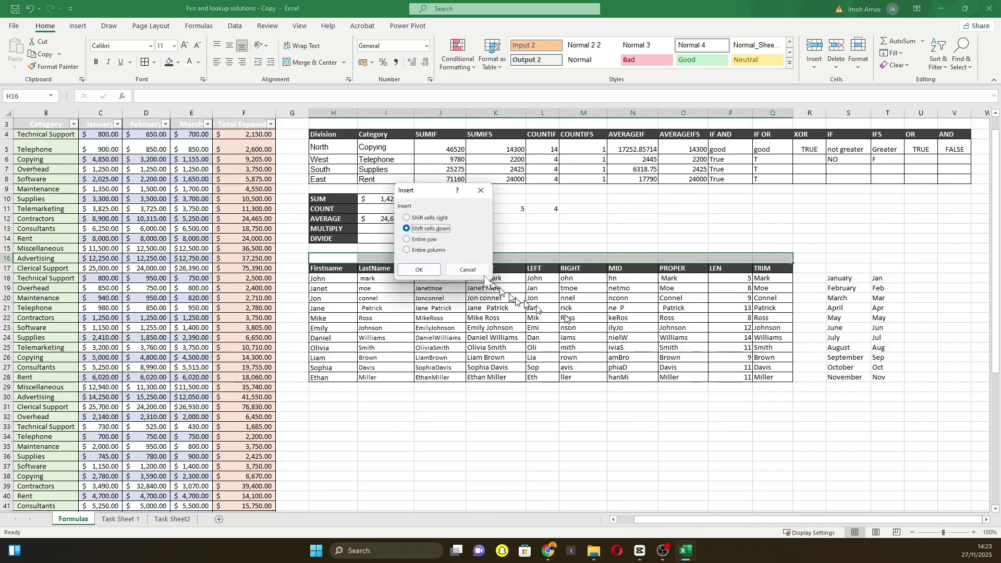
left_click(422, 270)
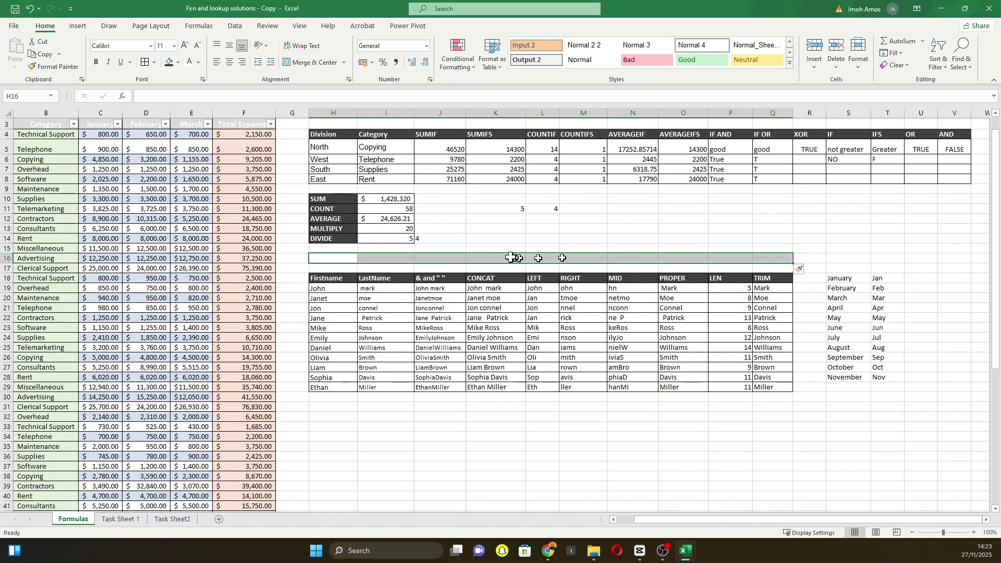
Enter the labels MIN in H15 and MAX in H16, below DIVIDE in the function list.
left_click(327, 249)
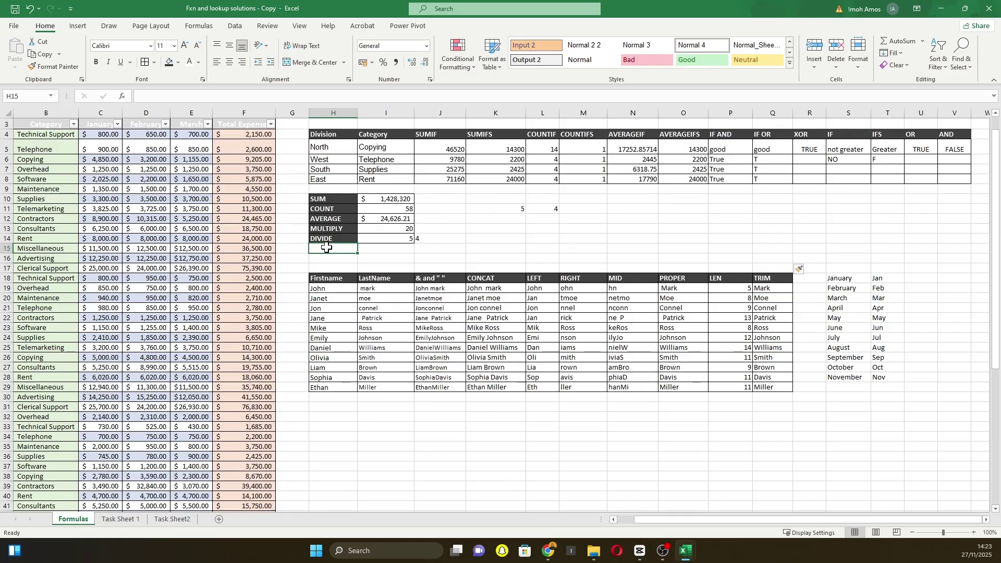
type("MIN")
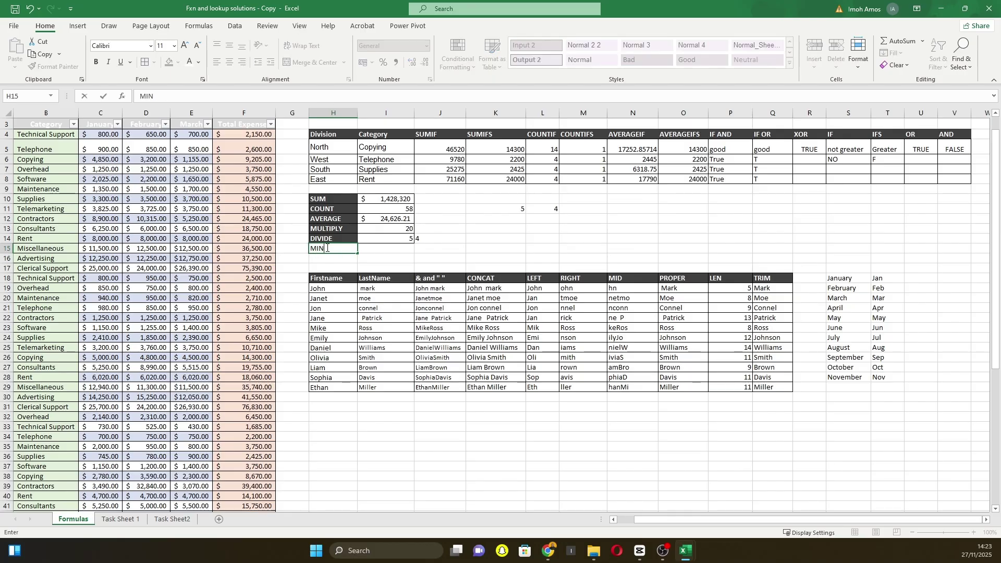
key("Return")
type("MA")
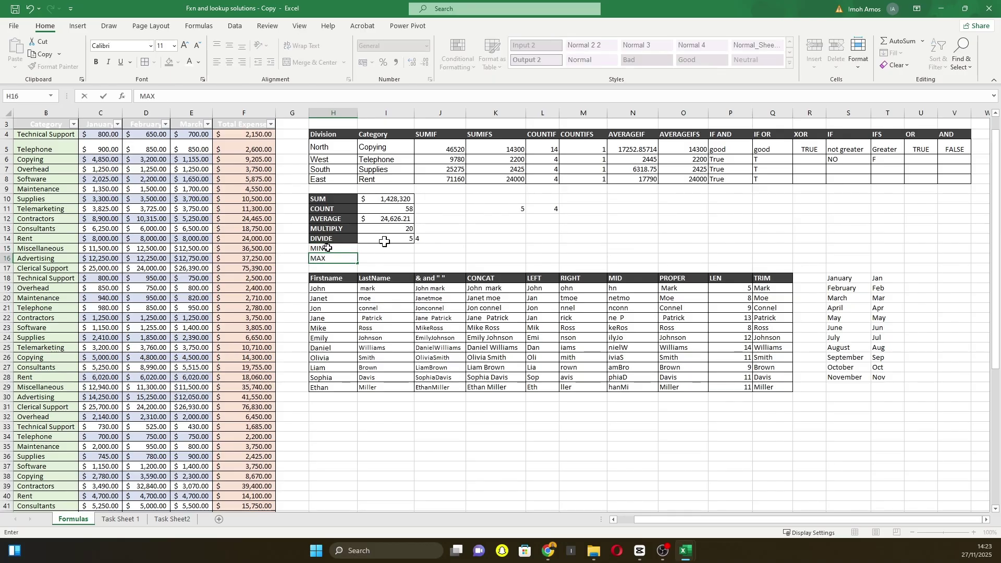
type("X")
Calculate the smallest total expense in I15 with =MIN(F4:F61) and check it against the Total Expenses filter values.
left_click(379, 247)
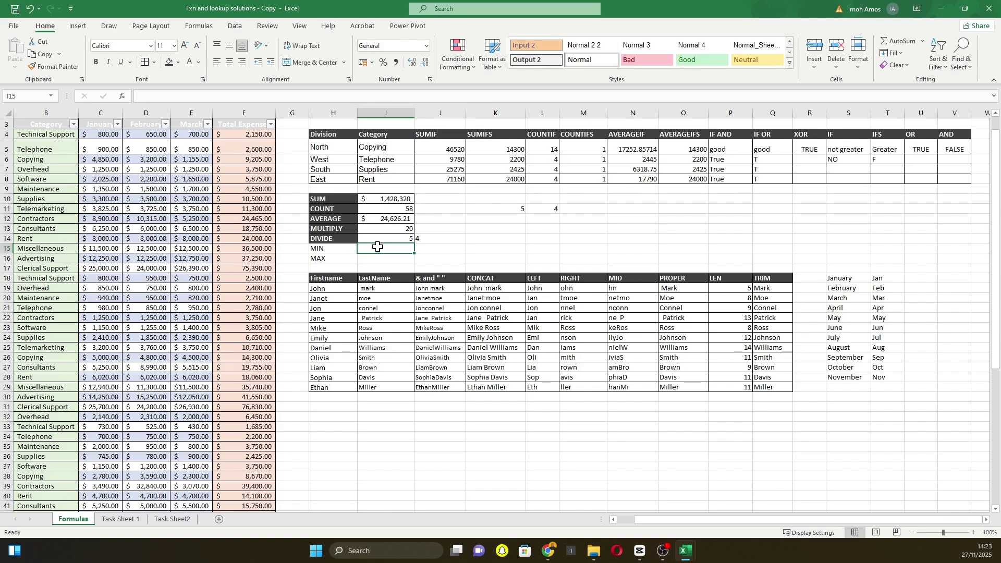
type("=")
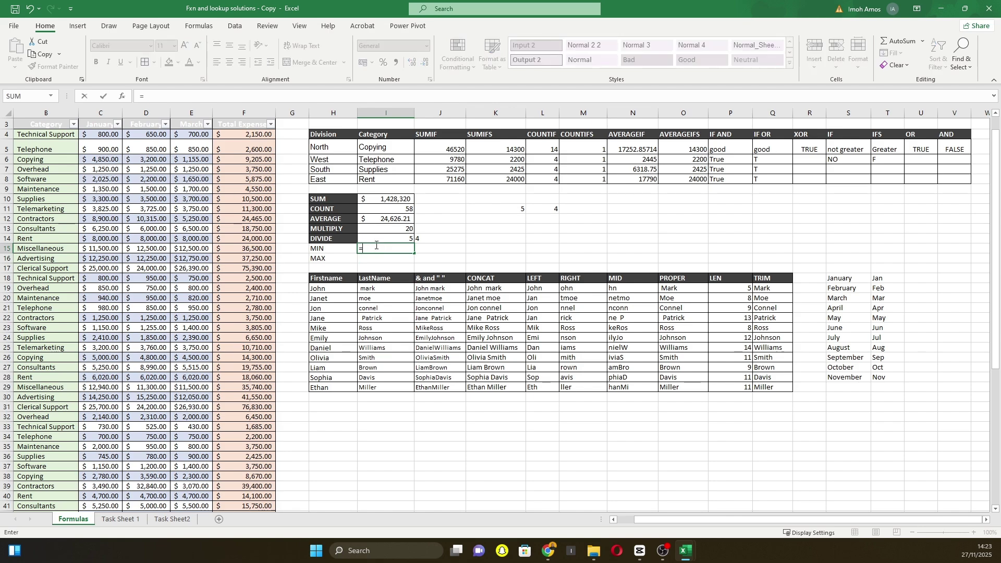
type("Mi")
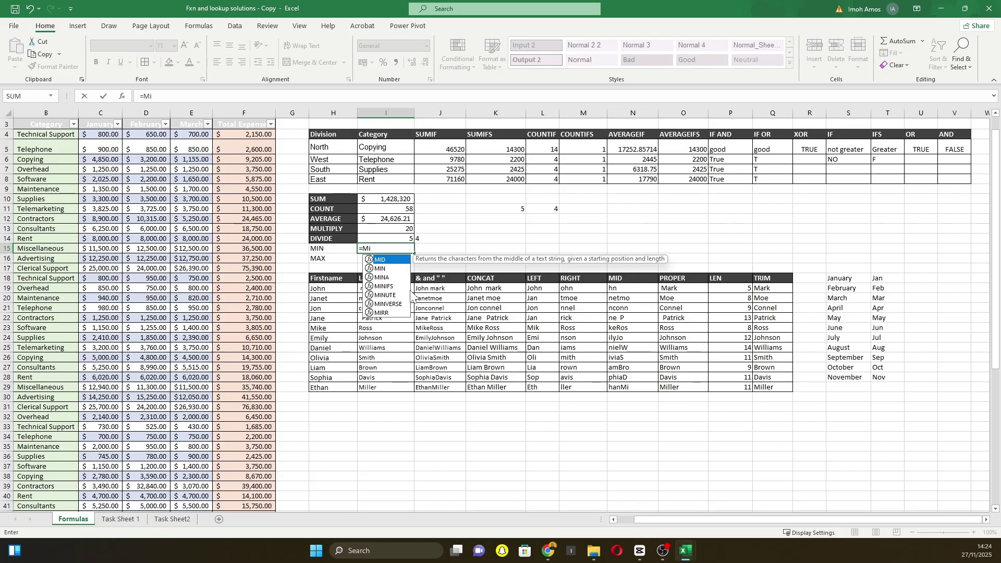
left_click(385, 269)
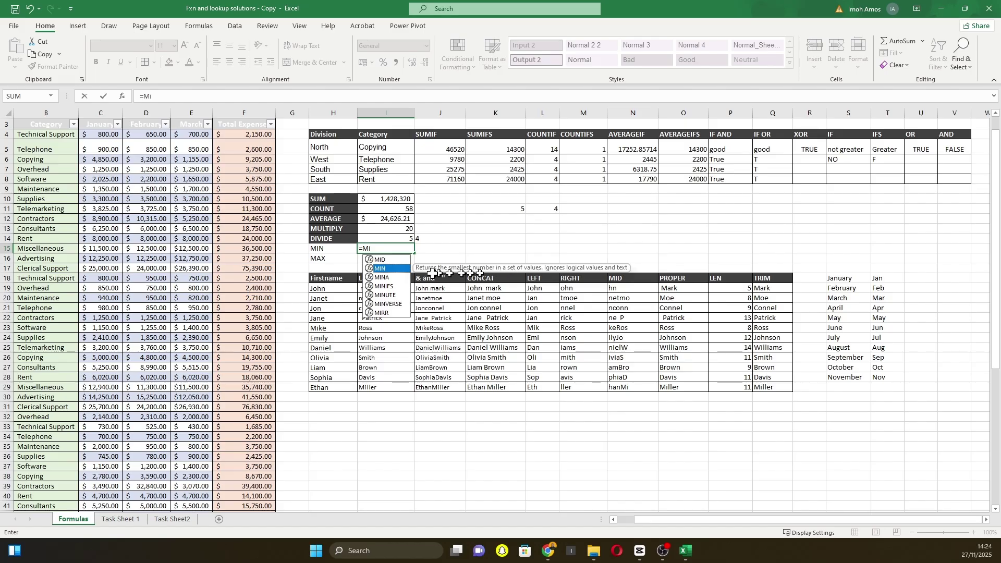
double_click(386, 268)
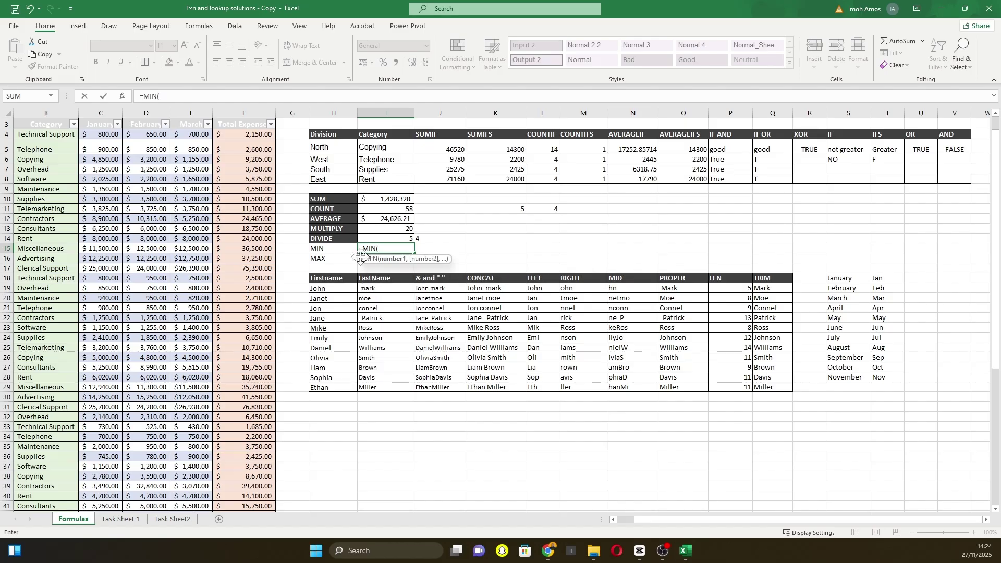
left_click(258, 135)
key("ctrl+shift+Down")
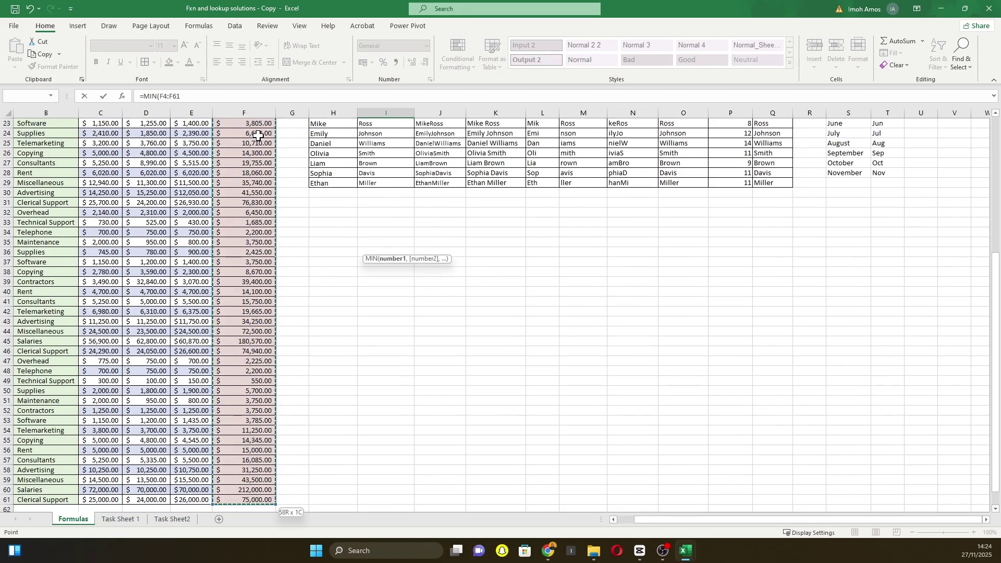
key("Tab")
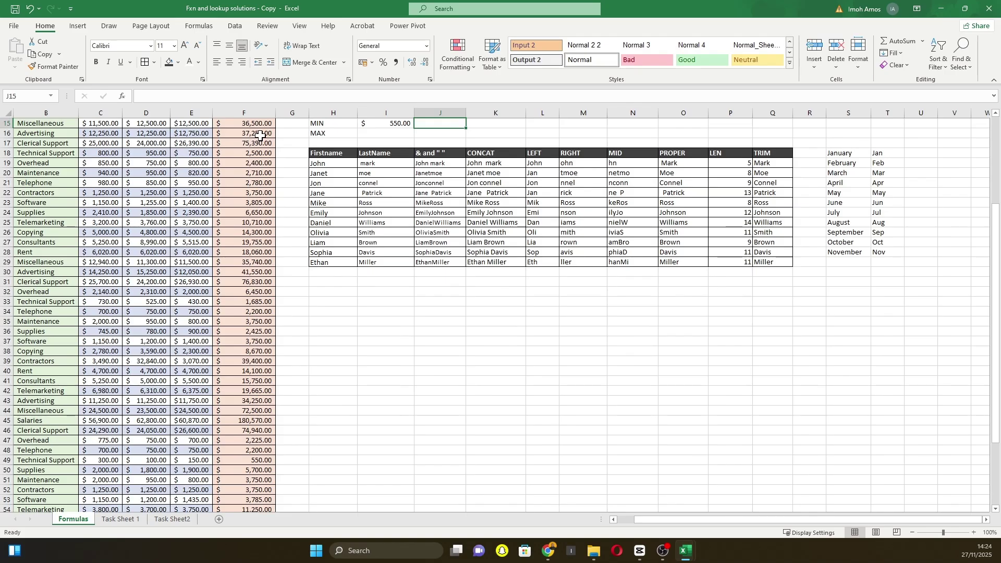
scroll(441, 199, "up", 5)
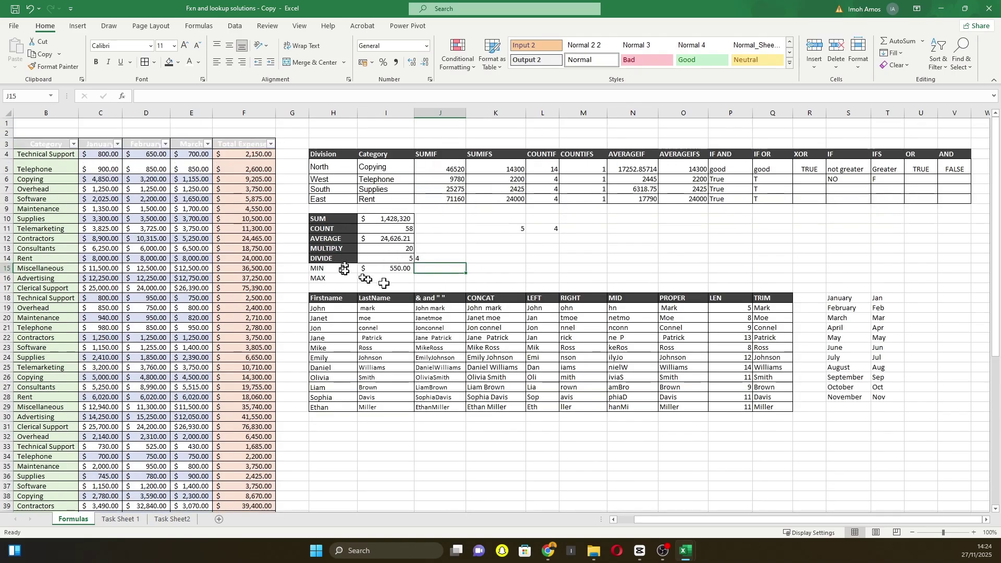
left_click(397, 270)
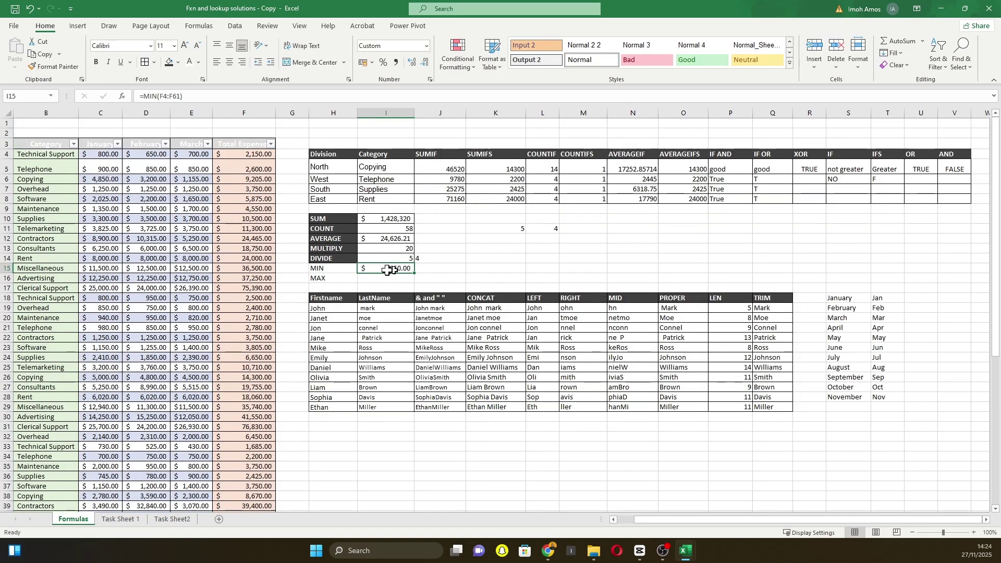
left_click(270, 144)
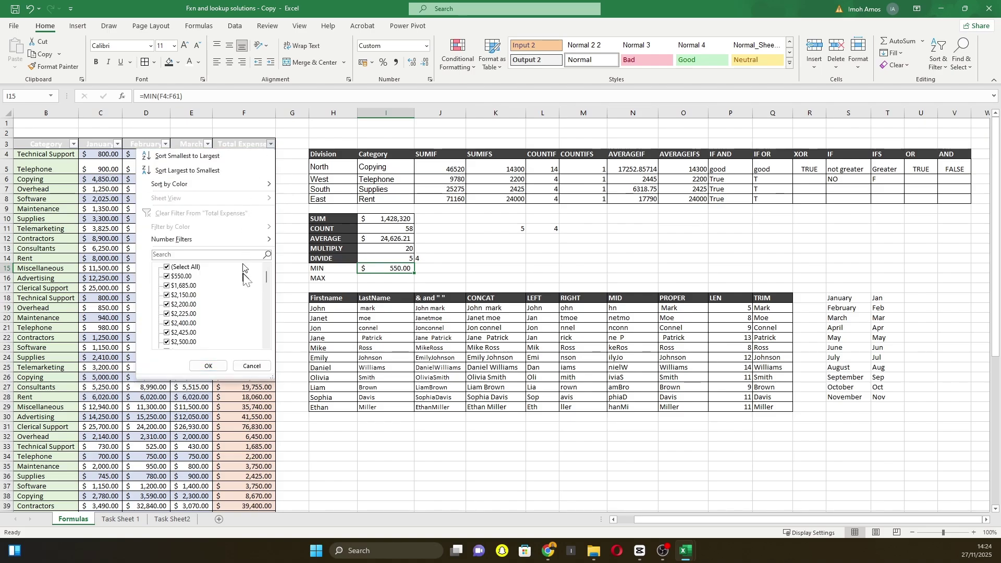
left_click(261, 367)
Calculate the largest total expense in I16 with =MAX(F4:F61).
left_click(384, 279)
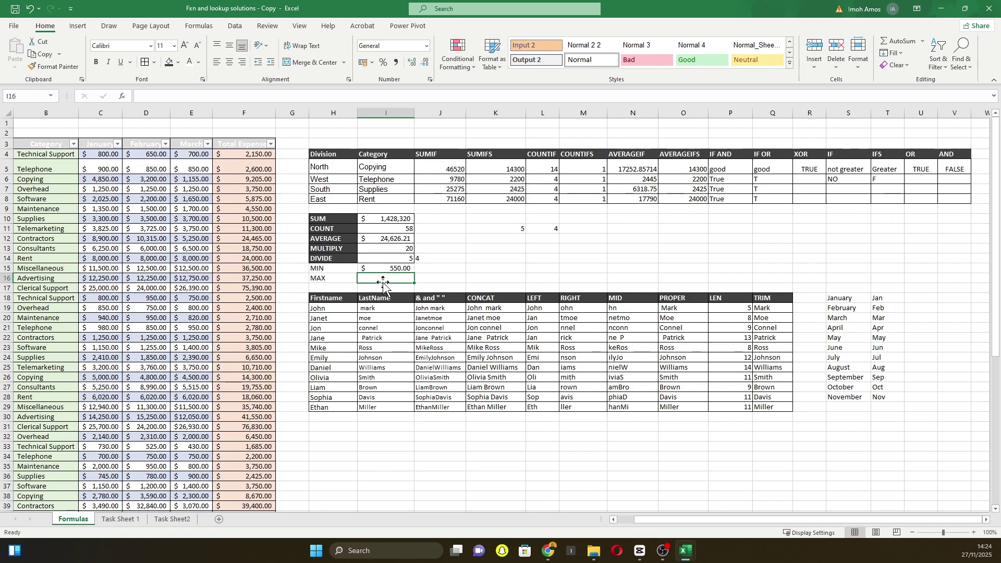
type("=MAX")
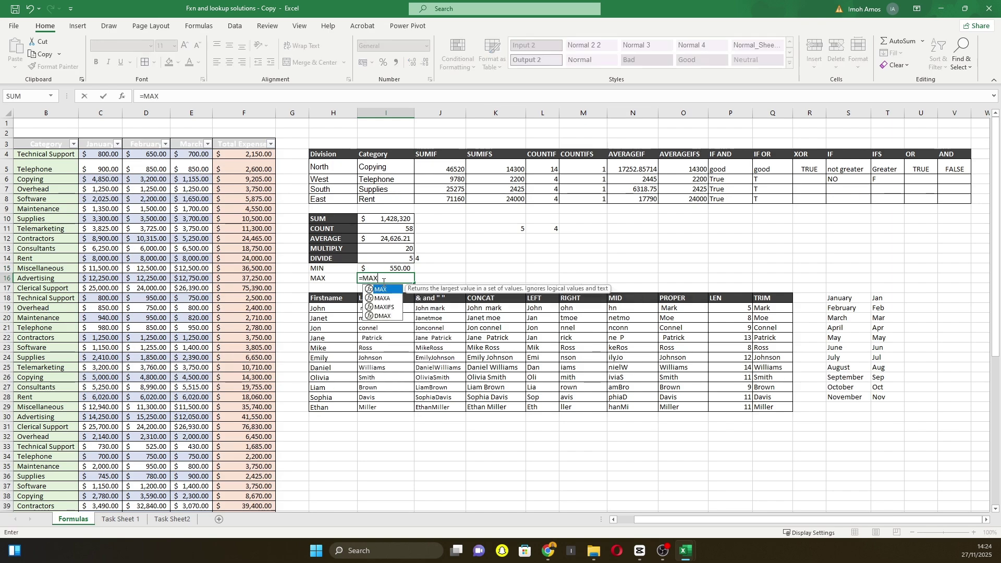
type("(")
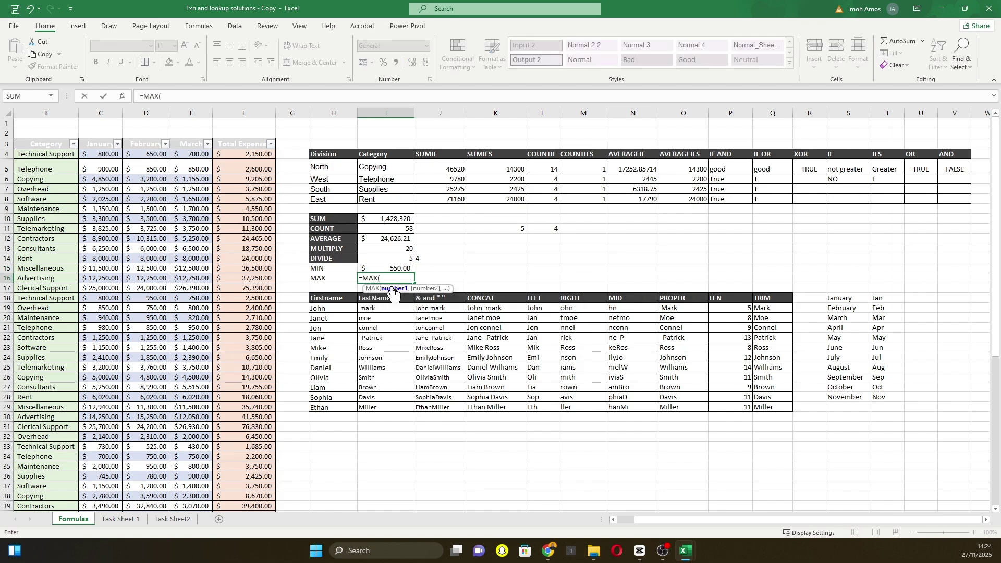
left_click(244, 153)
key("ctrl+shift+Down")
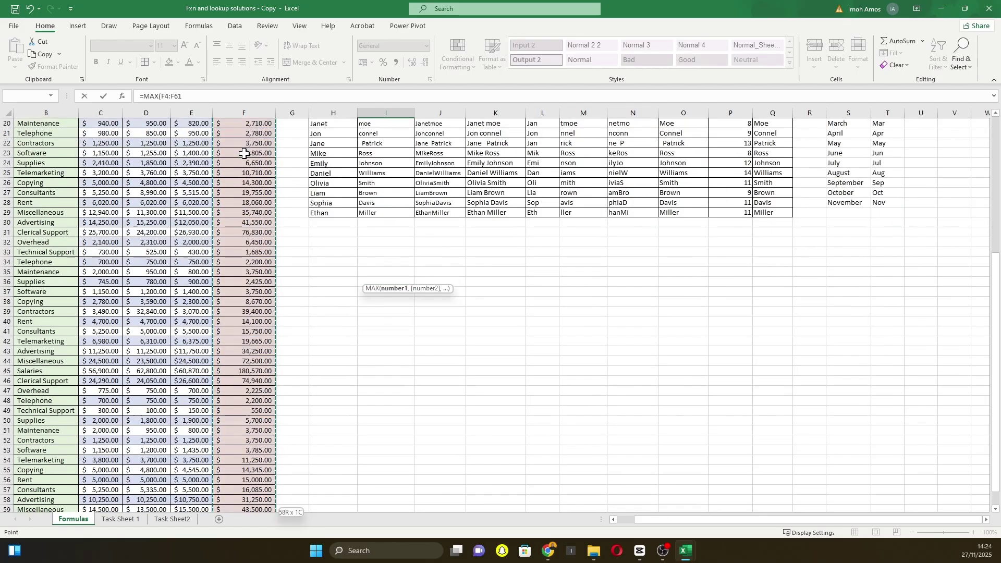
key("Return")
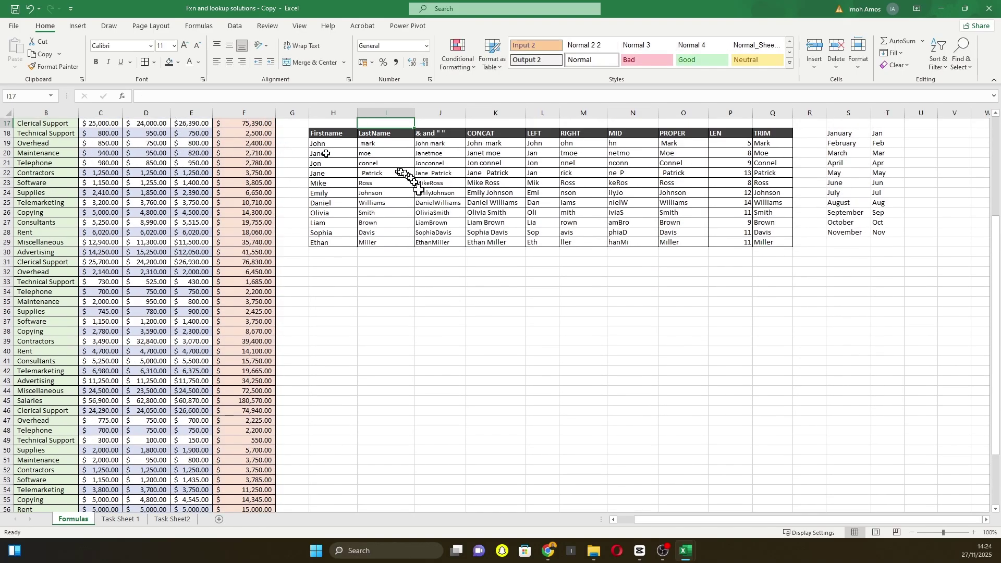
scroll(402, 174, "up", 5)
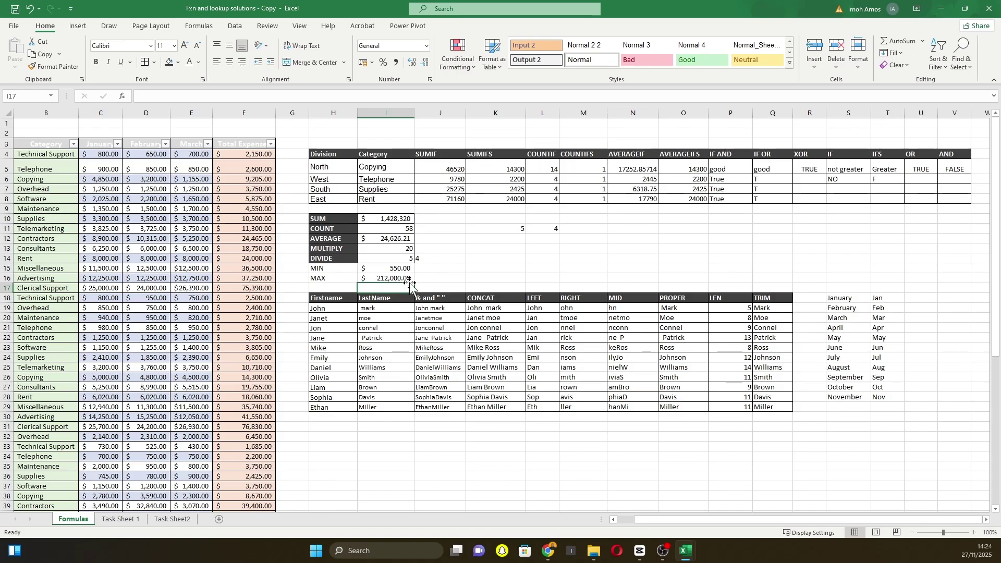
Format the MIN and MAX labels in H15:H16 with a dark fill and bold white text.
left_click(329, 271)
left_click_drag(329, 271, 329, 279)
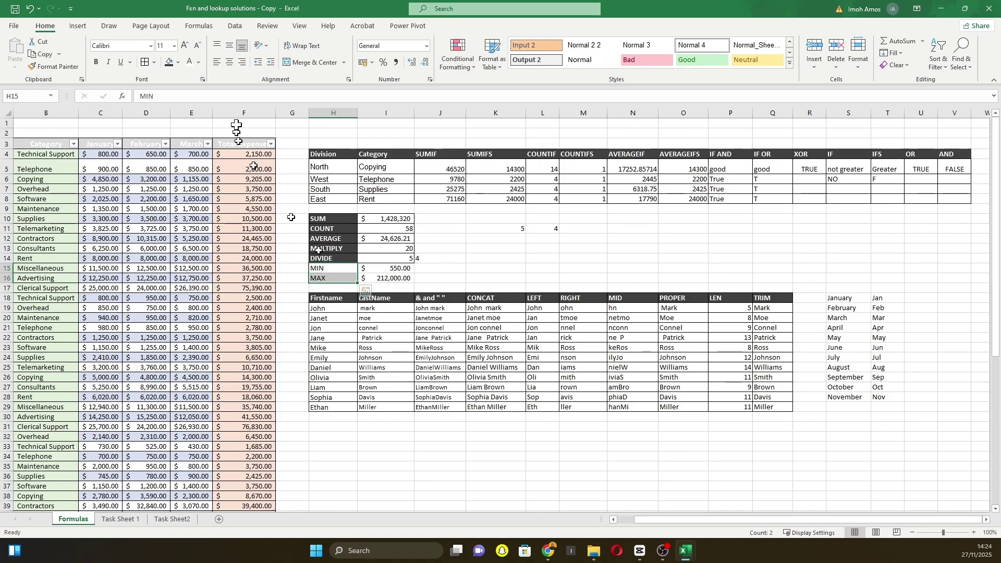
left_click(174, 62)
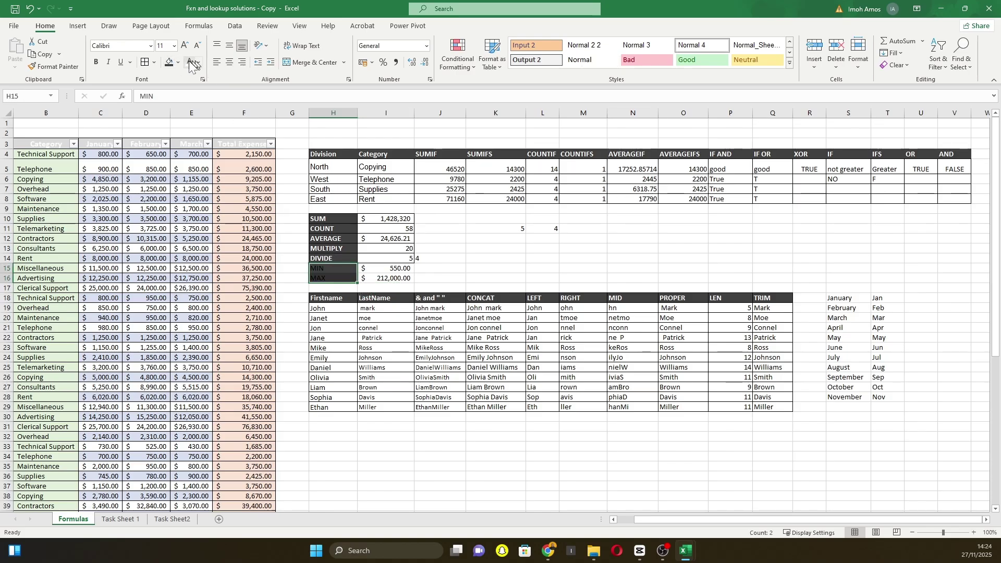
left_click(96, 62)
left_click(483, 231)
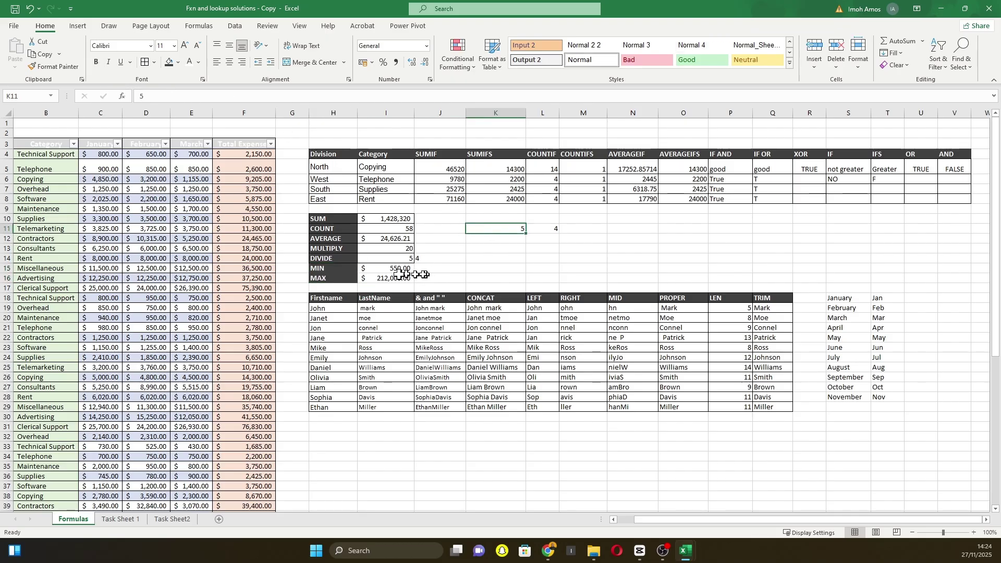
Compare the MAX result with the Salaries total in F60 and right-align the result cells I10:I16.
left_click(395, 280)
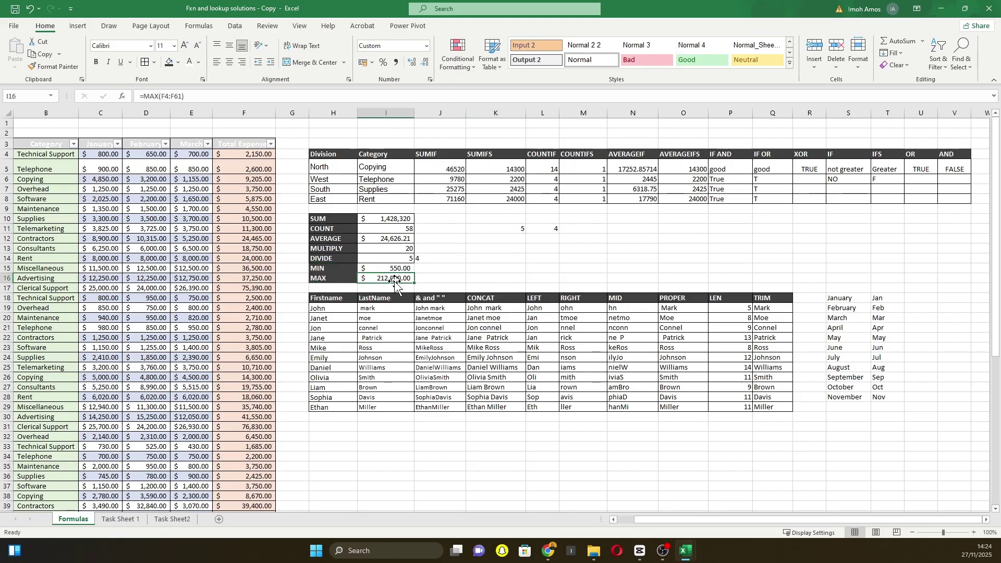
scroll(267, 313, "down", 12)
scroll(282, 321, "up", 9)
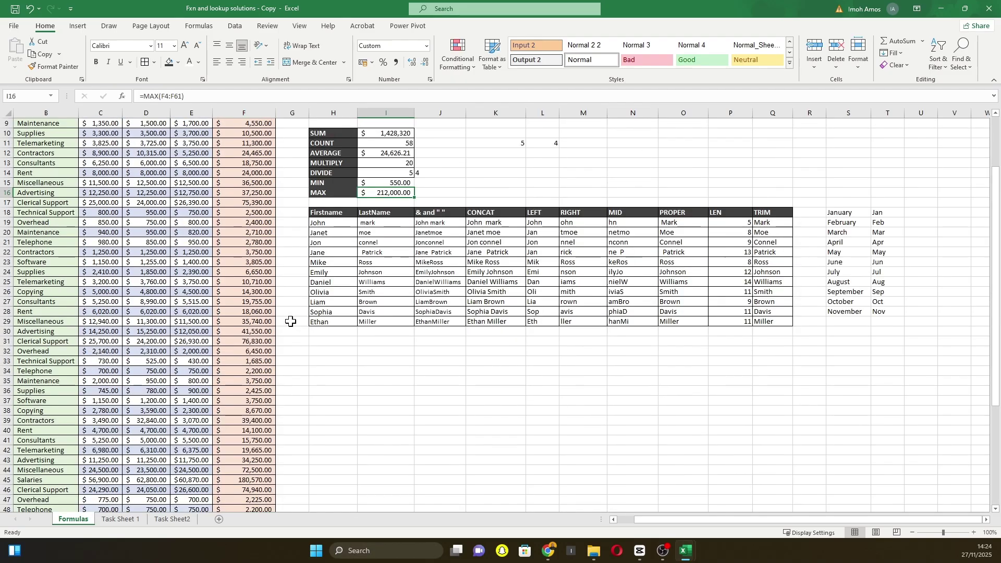
scroll(290, 334, "down", 8)
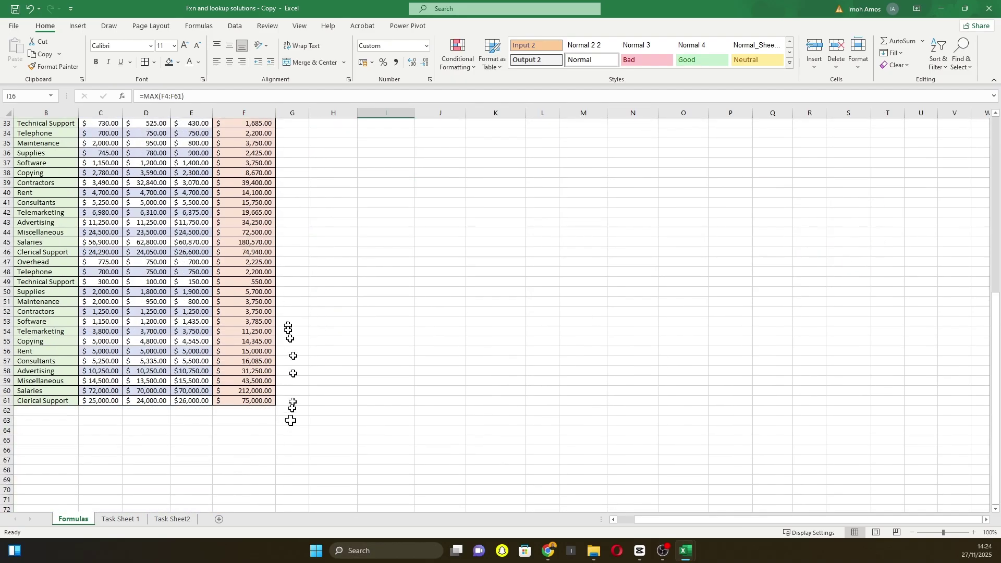
left_click(250, 390)
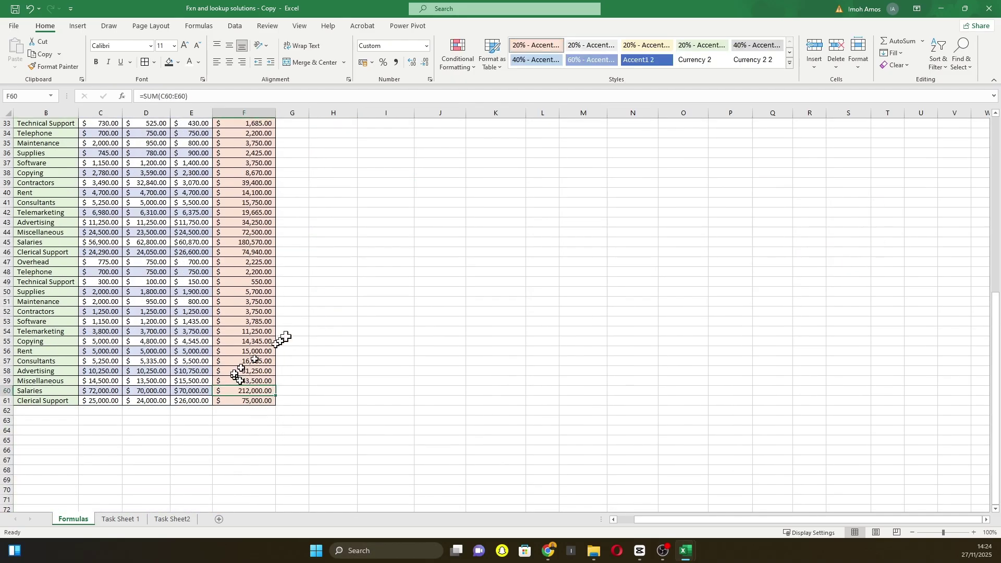
scroll(287, 339, "up", 11)
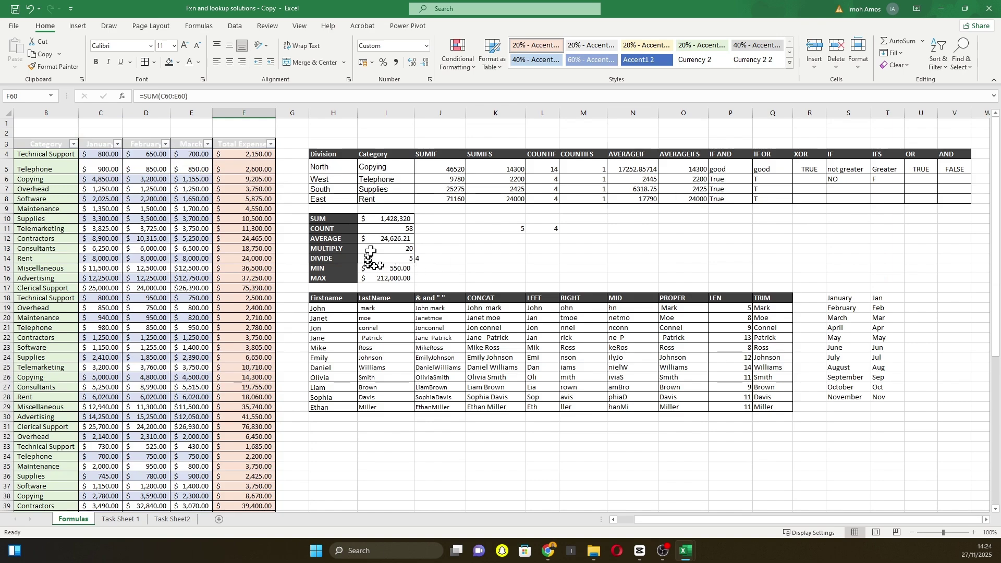
left_click_drag(370, 220, 402, 275)
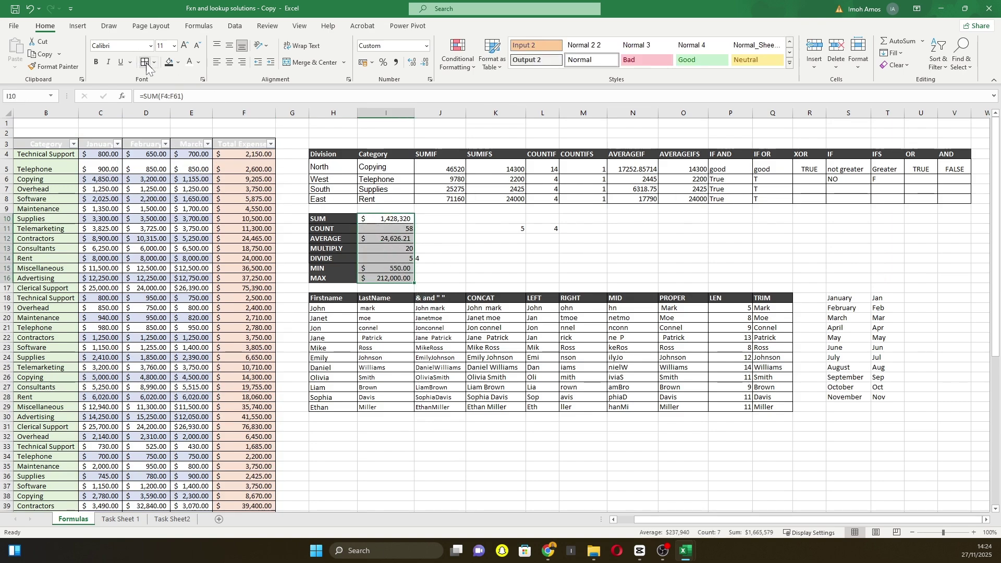
left_click(217, 63)
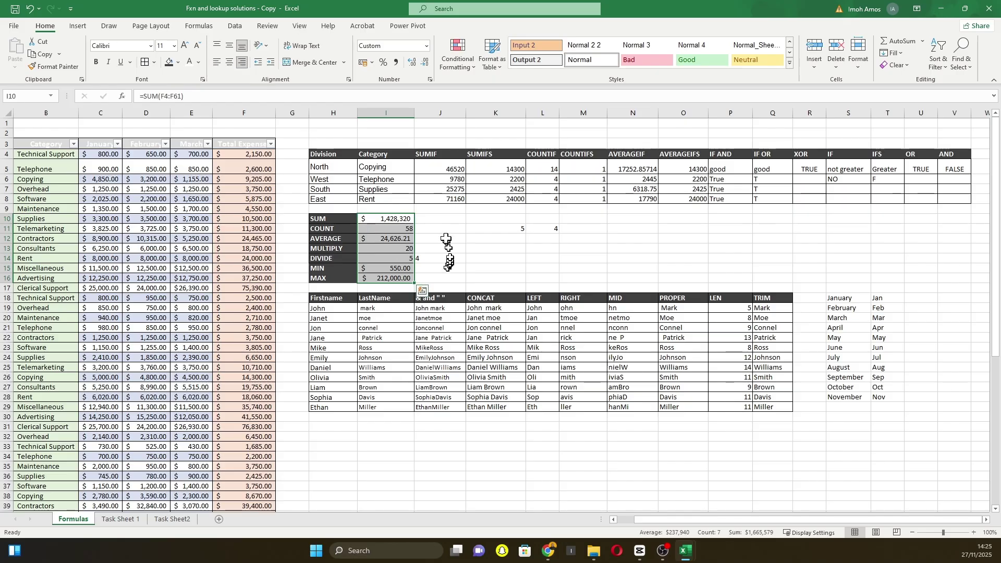
Return to Task Sheet2 at the Max Sales cell F14.
left_click(180, 520)
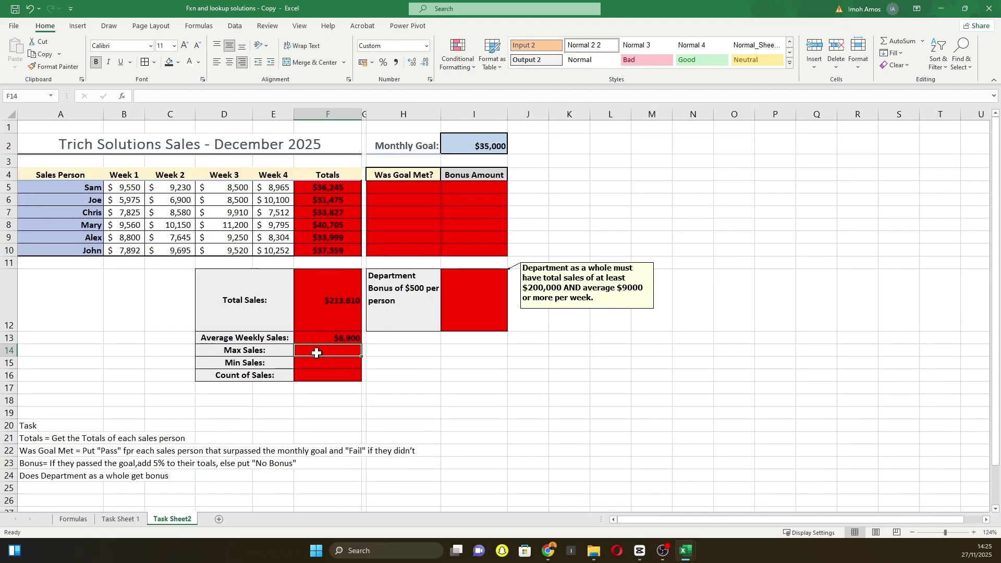
type("=")
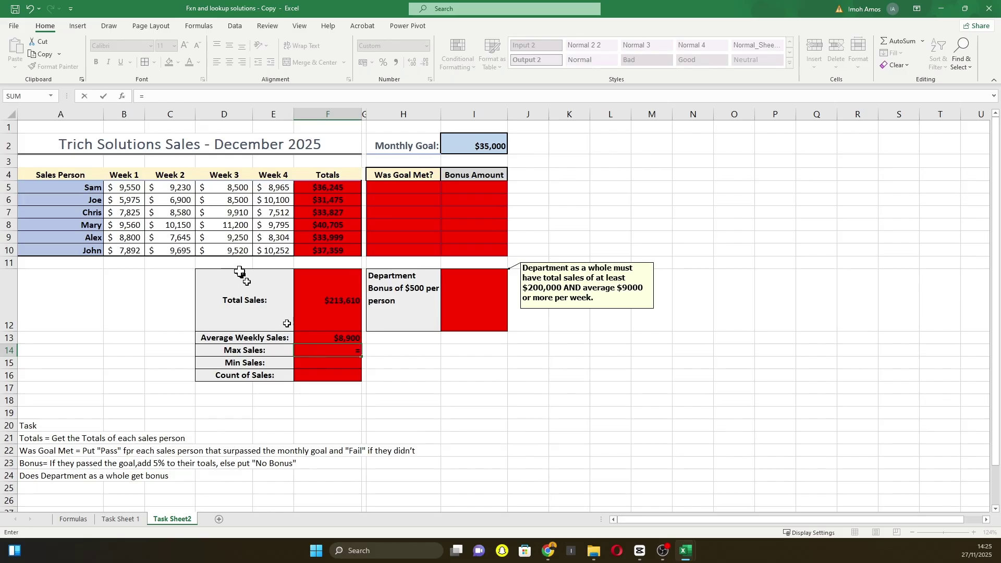
left_click_drag(133, 189, 273, 249)
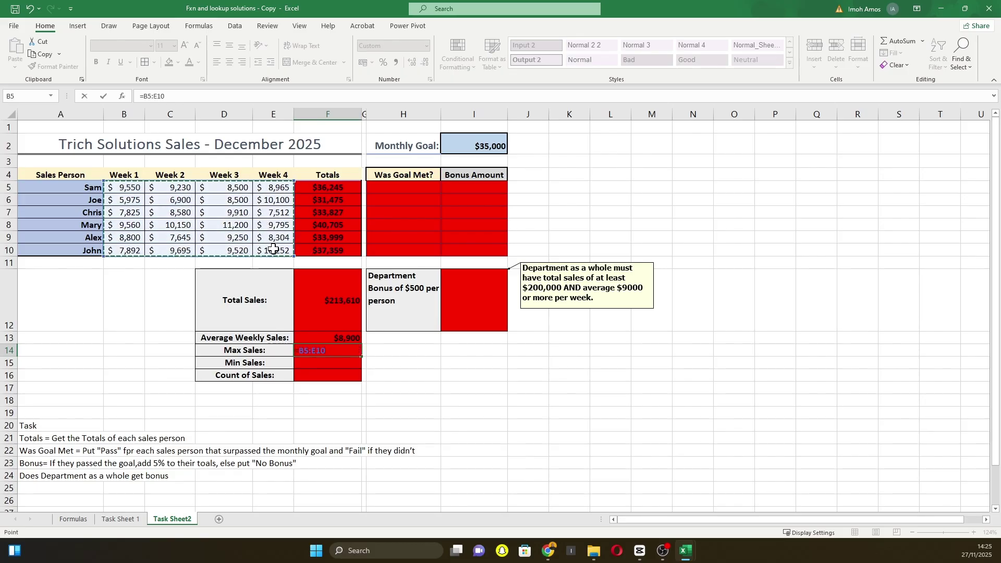
key("Return")
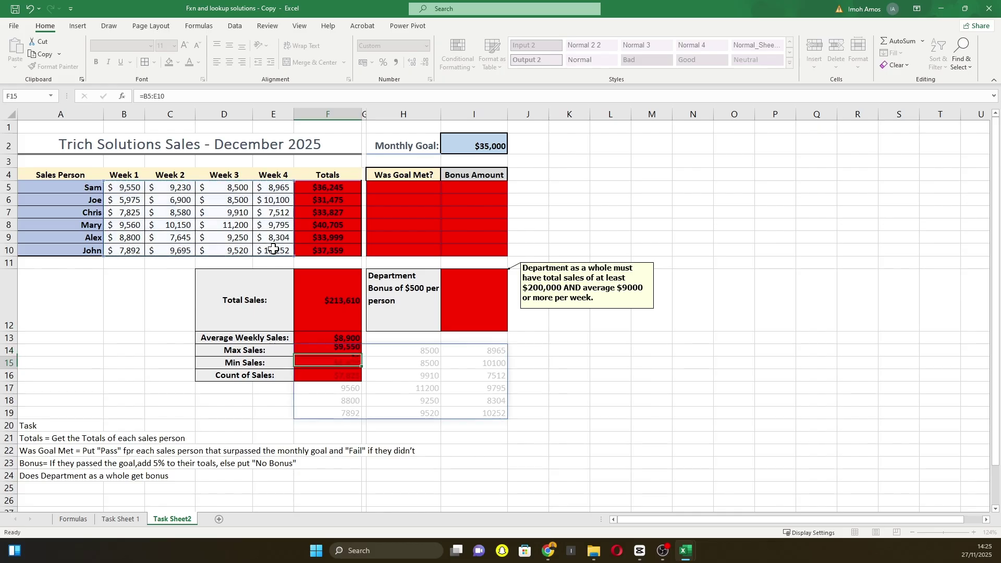
key("ctrl+z")
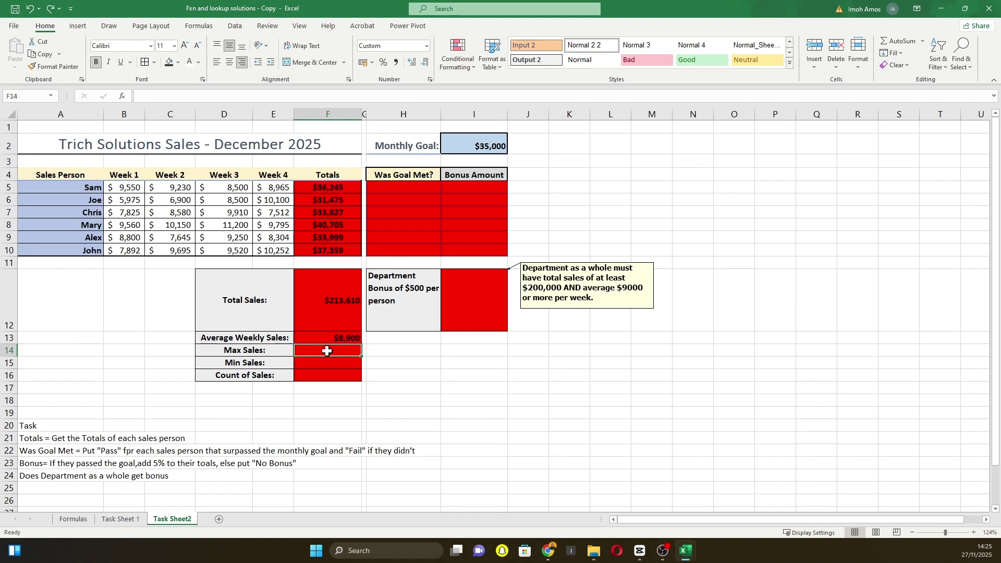
Calculate Max Sales in F14 with =MAX(B5:E10) and check the result against Mary's Week 3 figure.
type("=max")
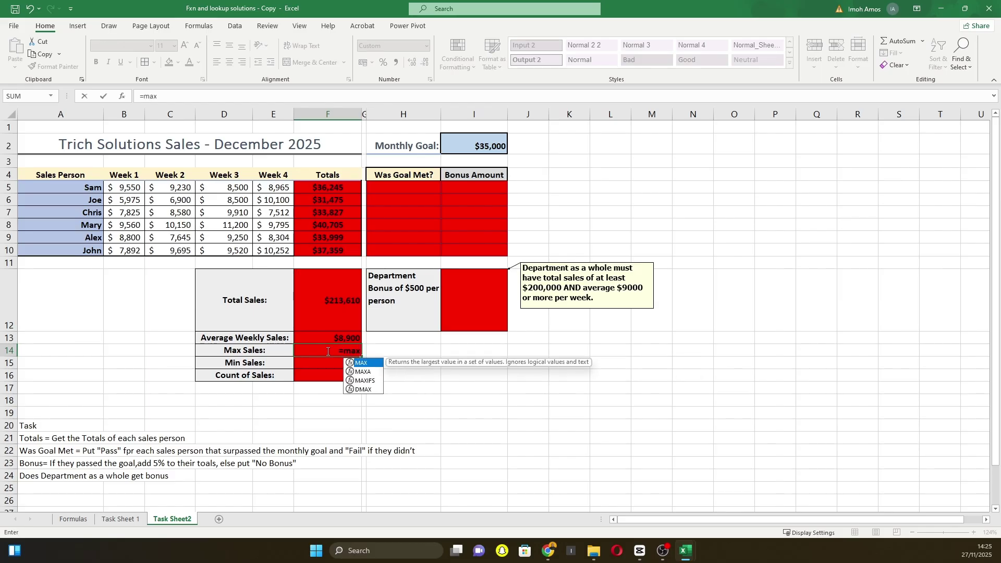
key("Tab")
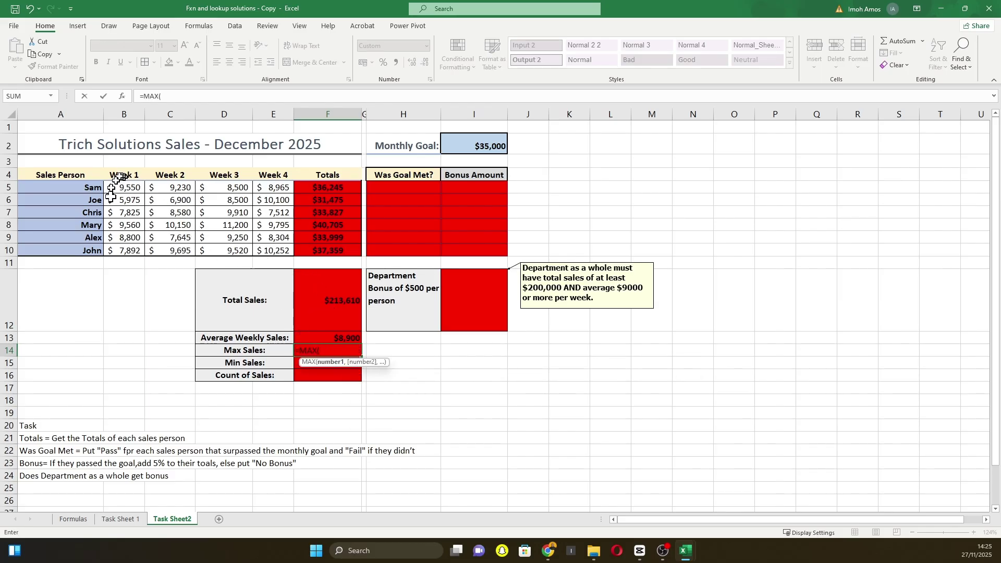
left_click_drag(123, 189, 277, 251)
key("Return")
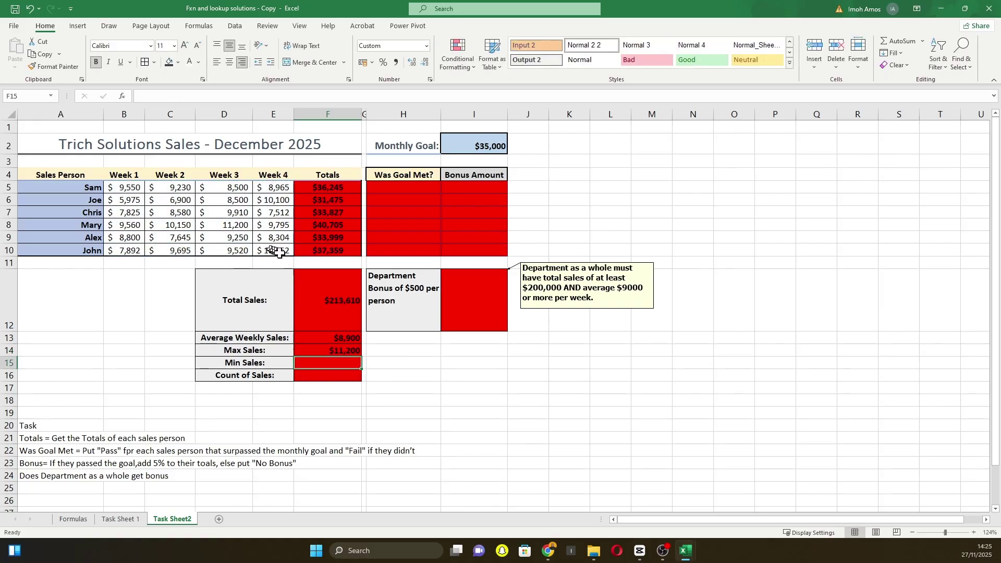
left_click(337, 353)
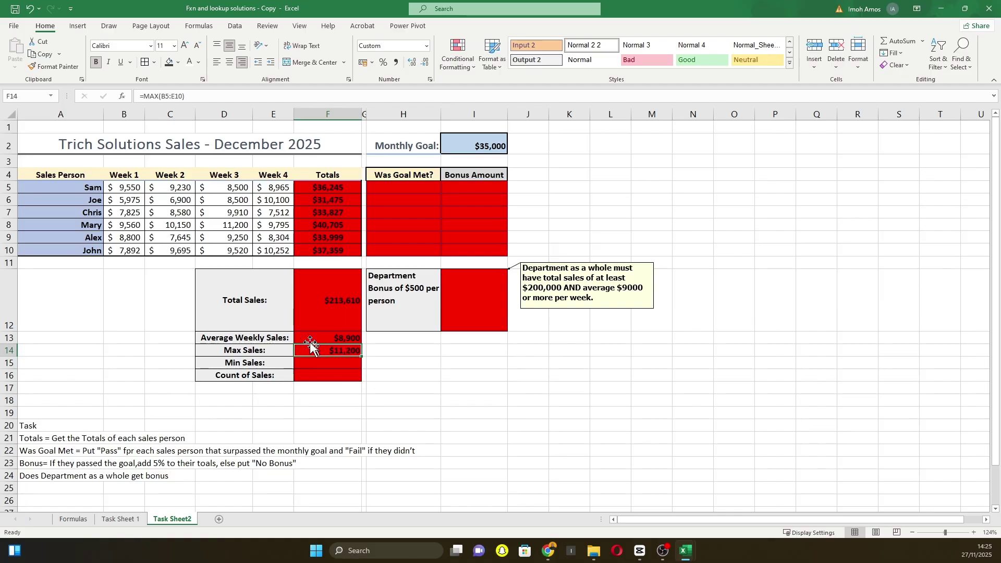
left_click(238, 225)
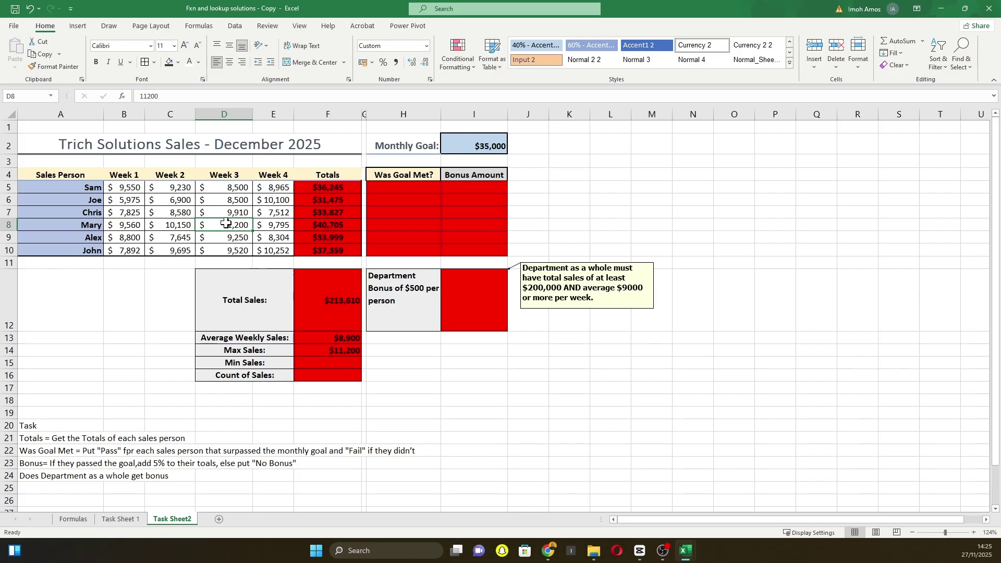
Calculate Min Sales in F15 with =MIN(B5:E10) and check the result against Joe's Week 1 figure.
left_click(340, 364)
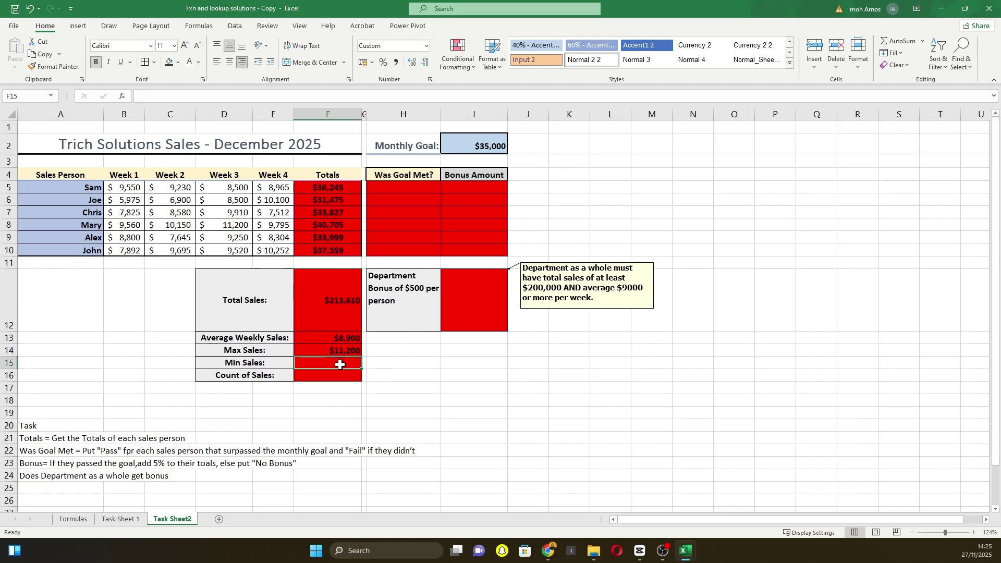
type("=Min")
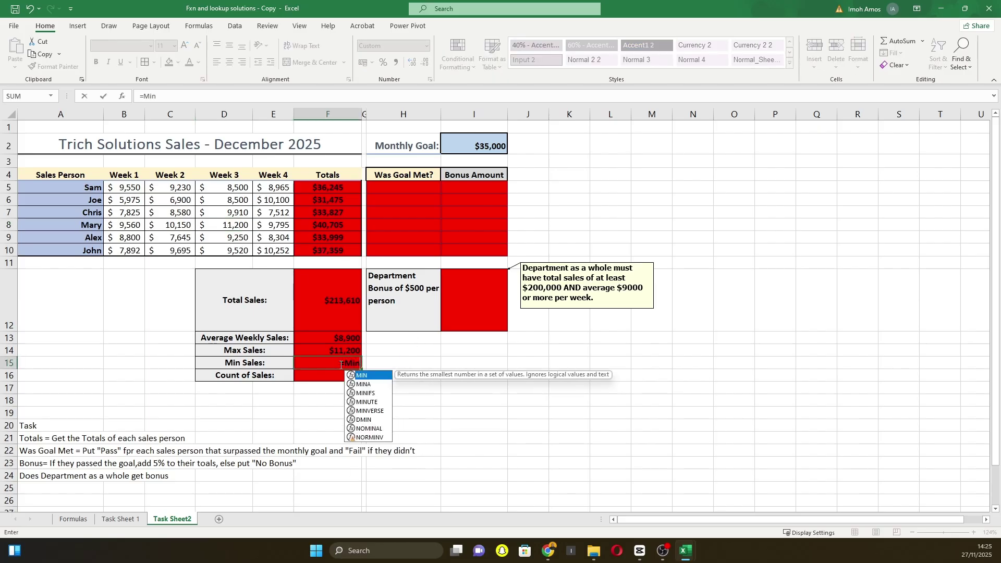
key("Tab")
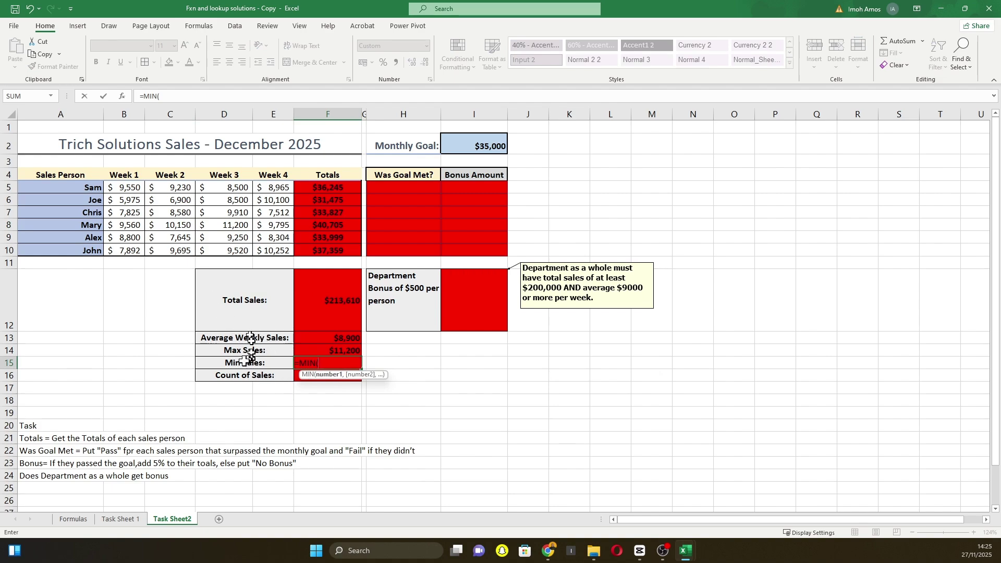
left_click(133, 188)
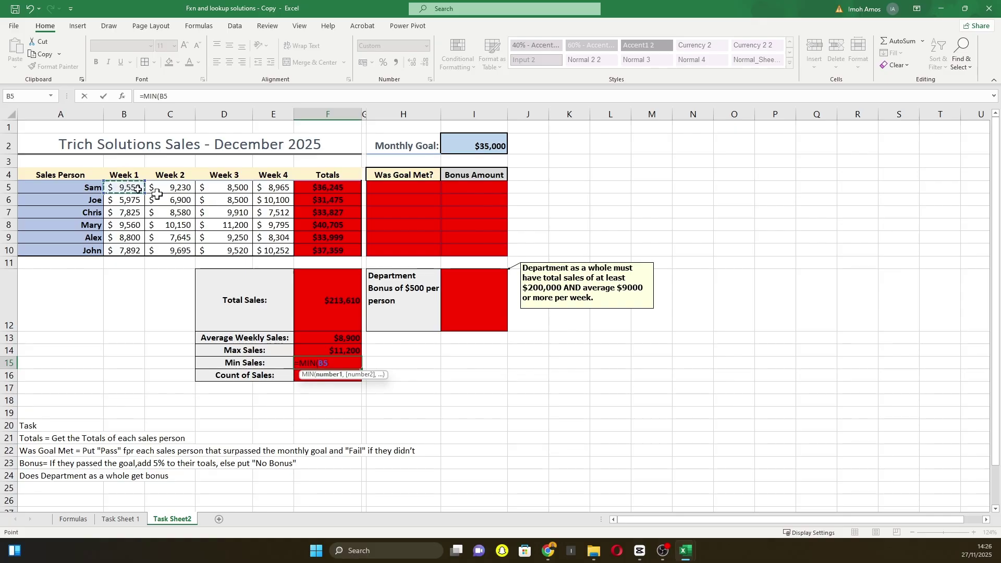
left_click_drag(137, 189, 279, 251)
key("Return")
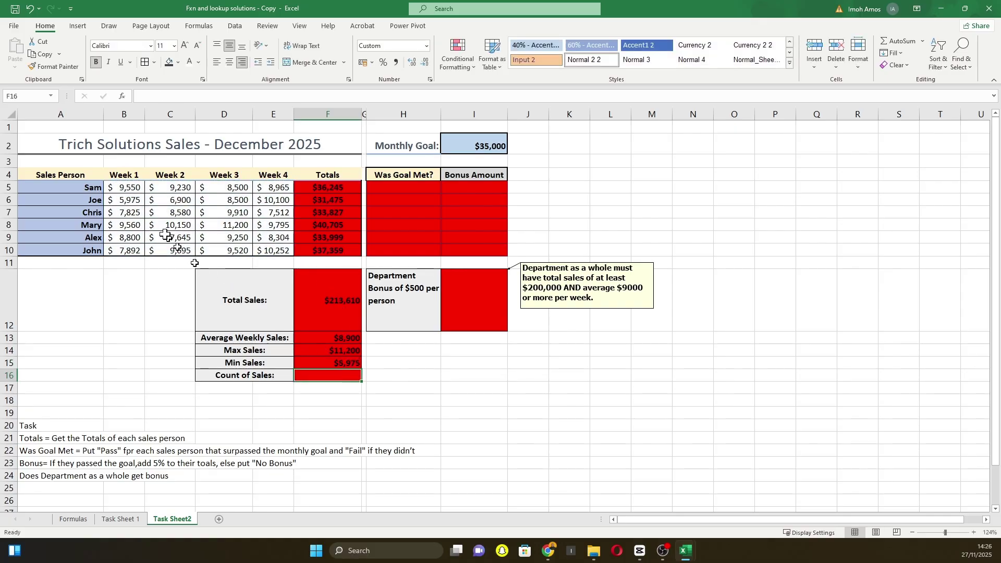
left_click(130, 202)
left_click_drag(237, 295, 344, 425)
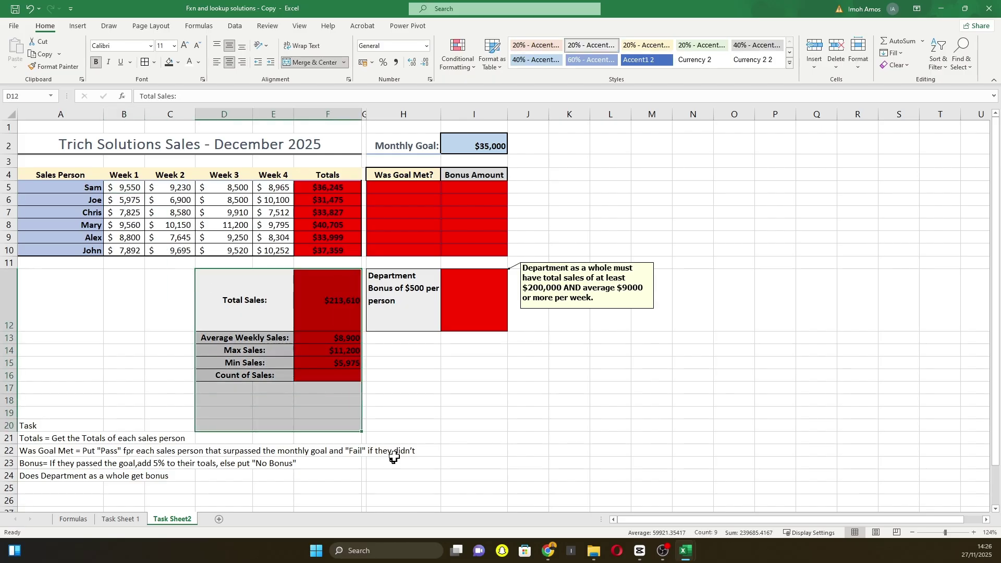
left_click(396, 399)
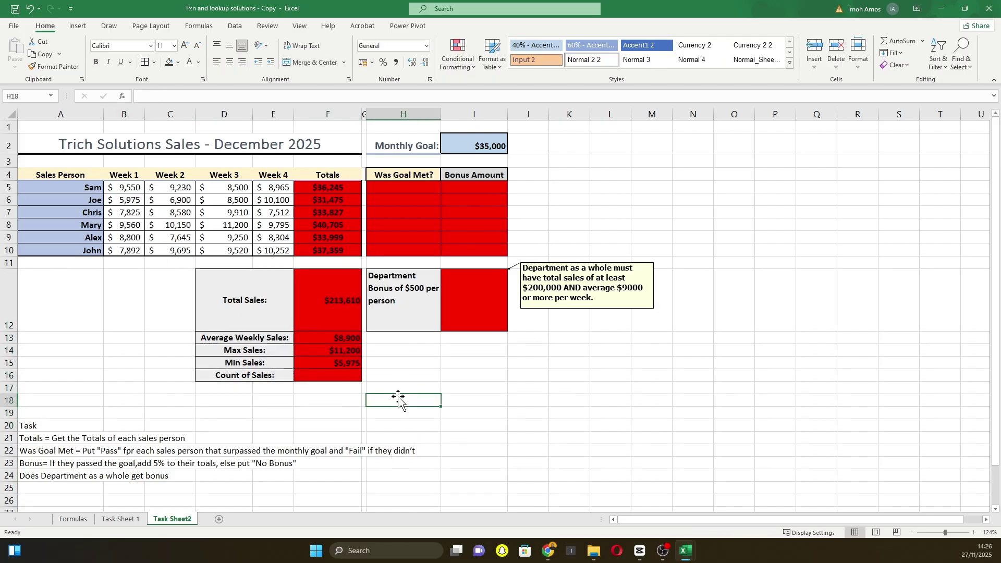
Calculate the Count of Sales in F16 with =COUNT(B5:E10).
left_click(327, 374)
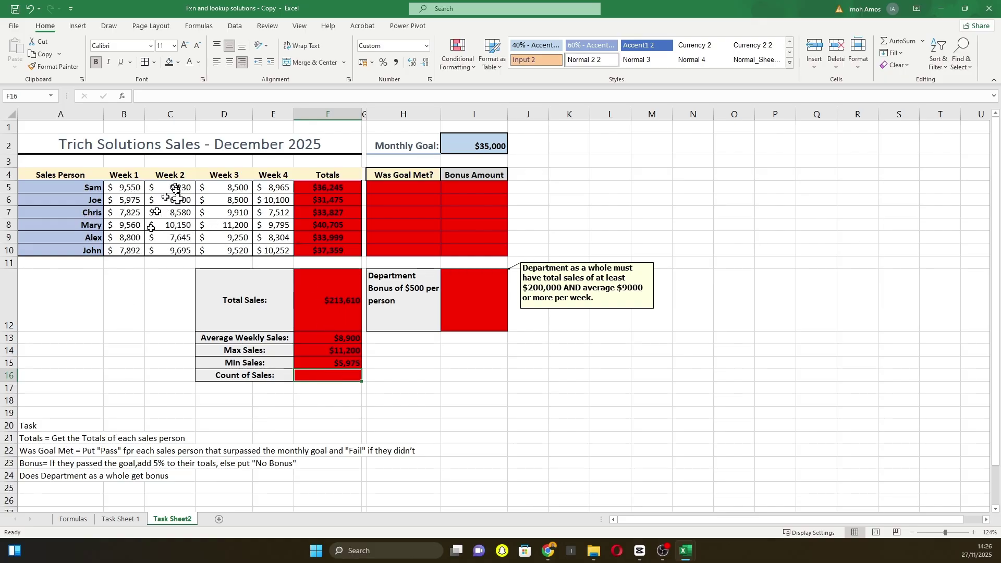
type("c")
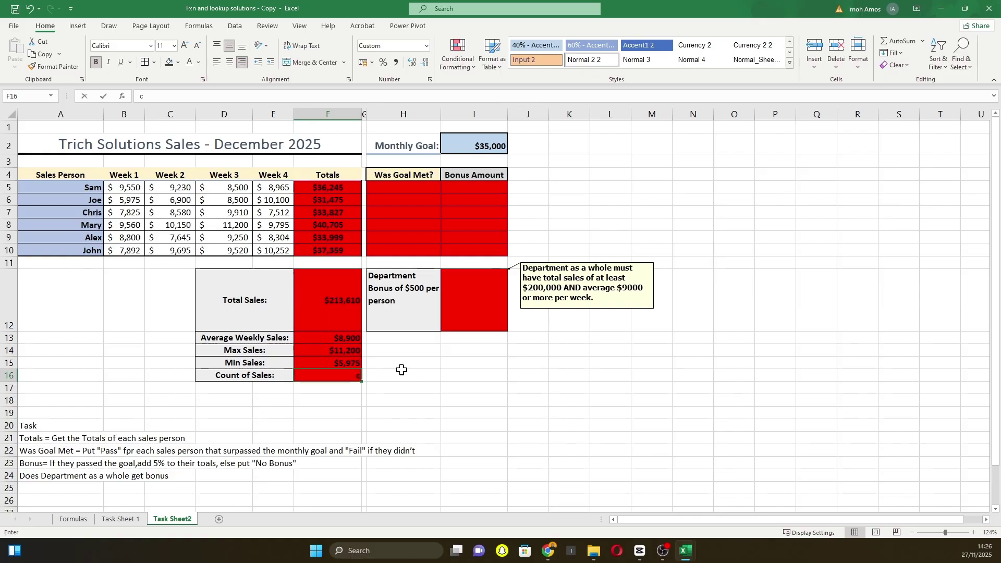
type("=cou")
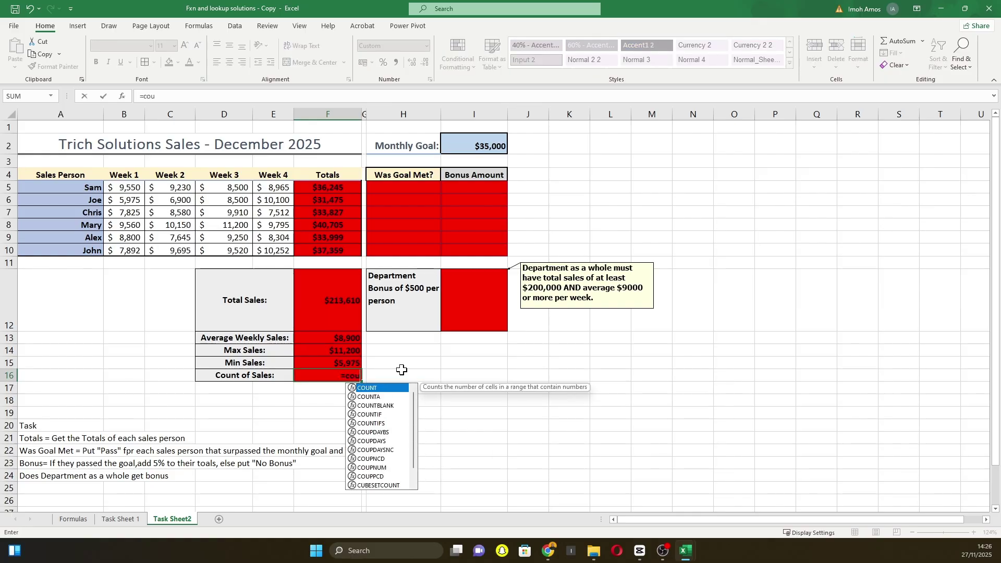
key("Tab")
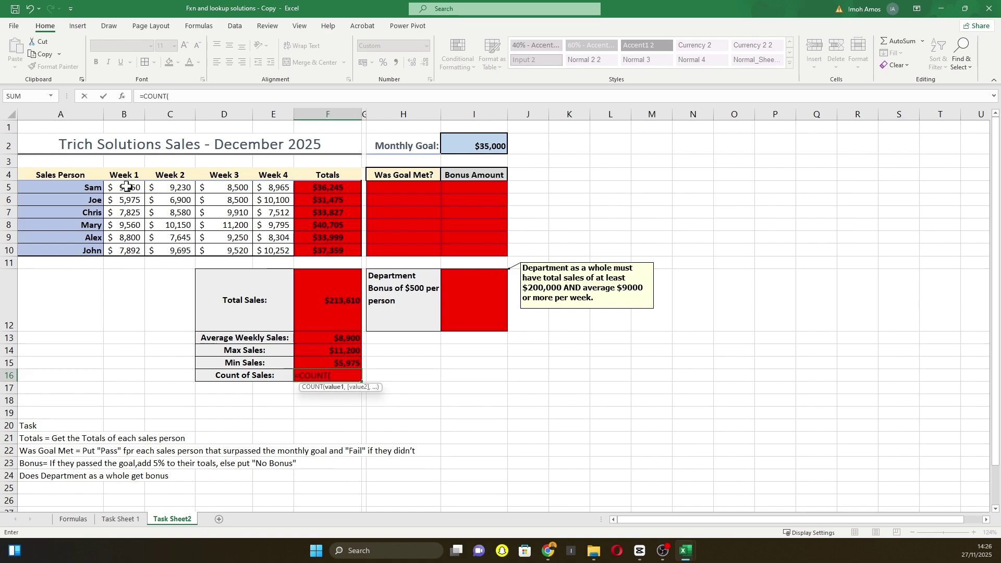
left_click_drag(126, 186, 269, 248)
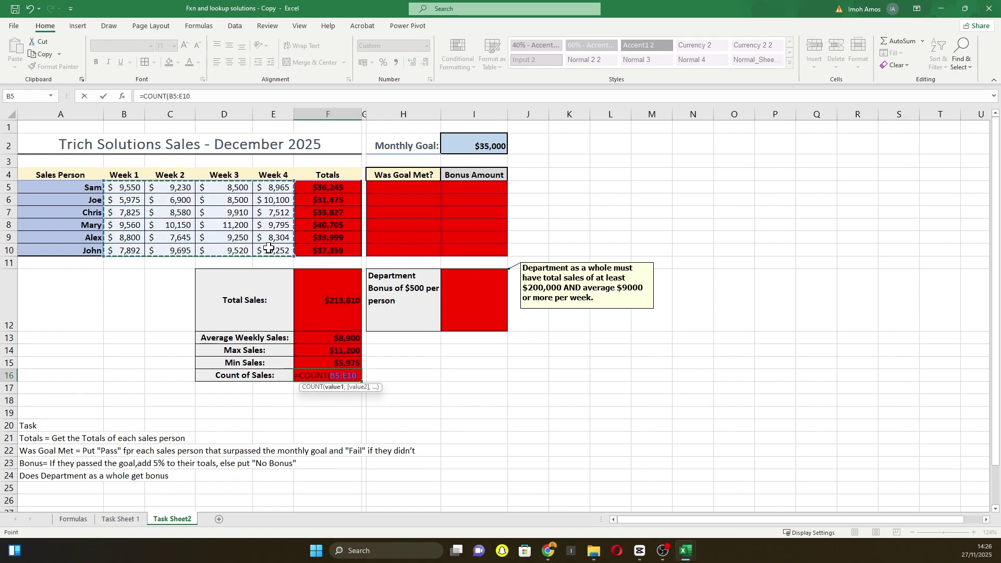
key("Return")
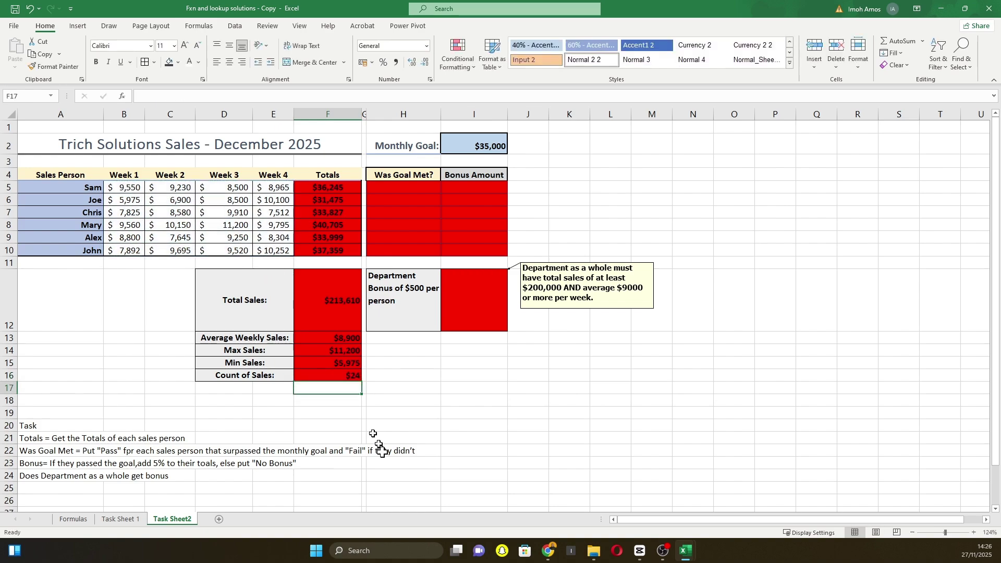
Change the Count of Sales cell F16 from currency to the Number format without decimals.
left_click(348, 375)
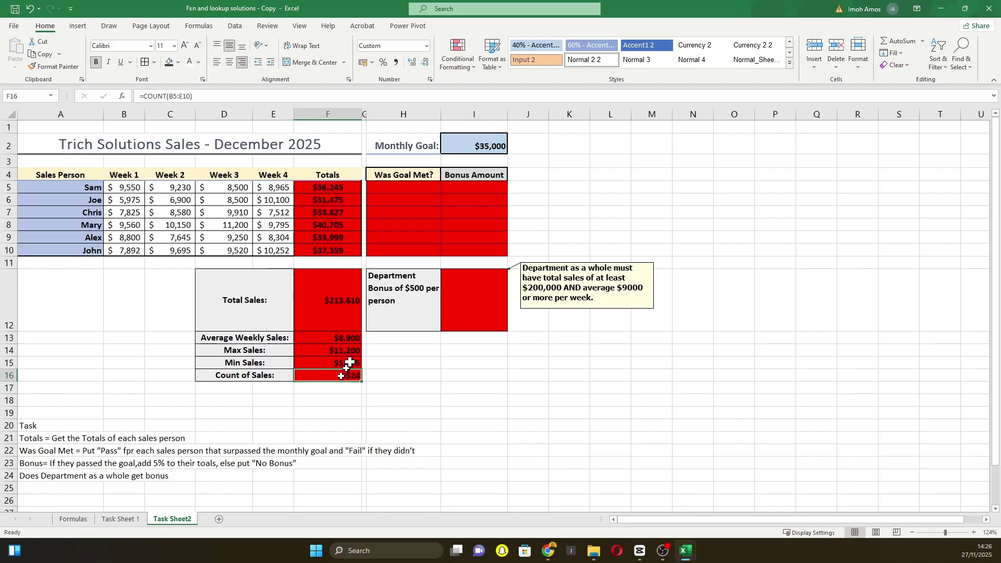
left_click(426, 46)
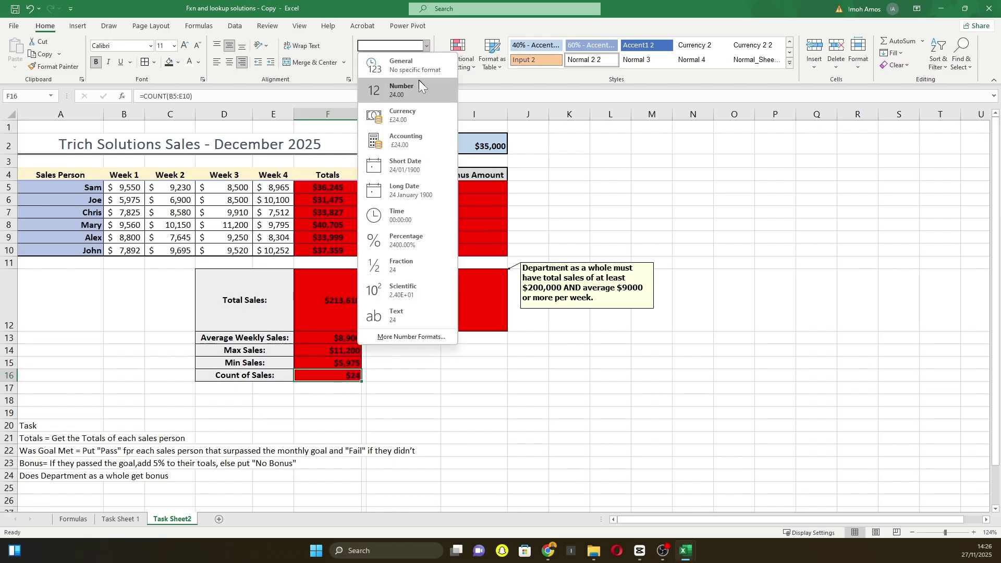
left_click(418, 80)
left_click(426, 46)
left_click(428, 60)
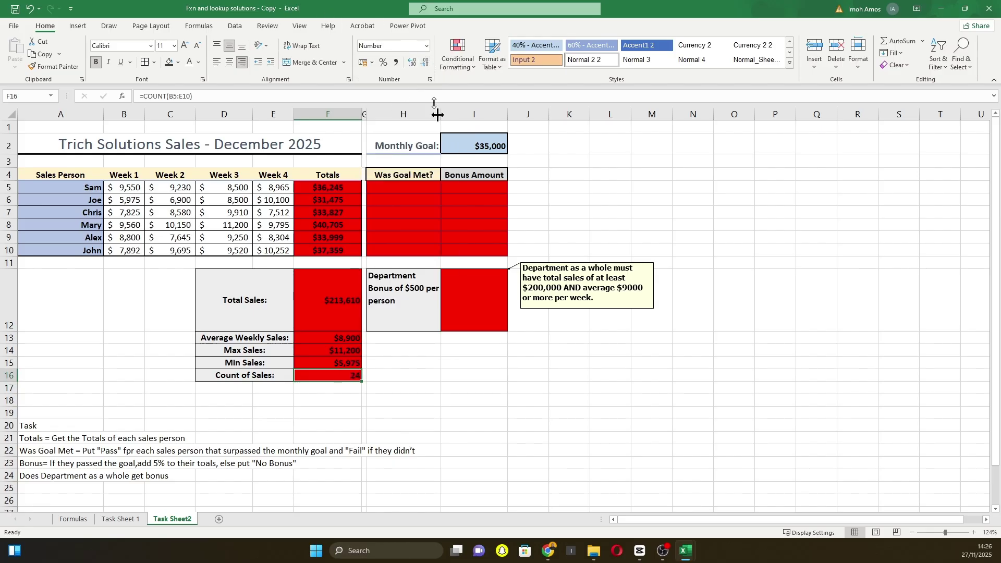
left_click(459, 388)
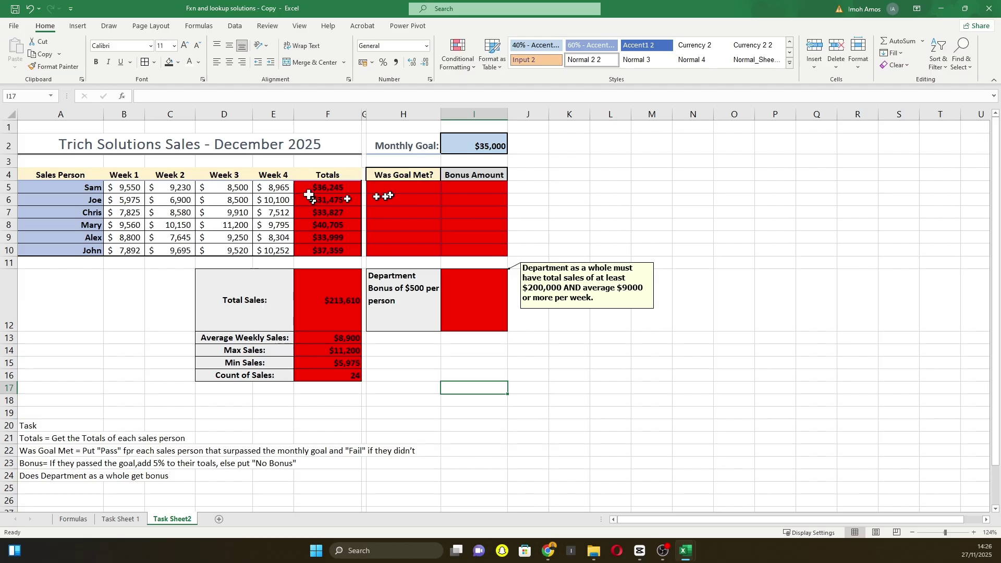
Test Sam's total against the monthly goal in H5 with =IF(F5>I2,"Pass","Fail").
left_click(405, 146)
left_click(492, 145)
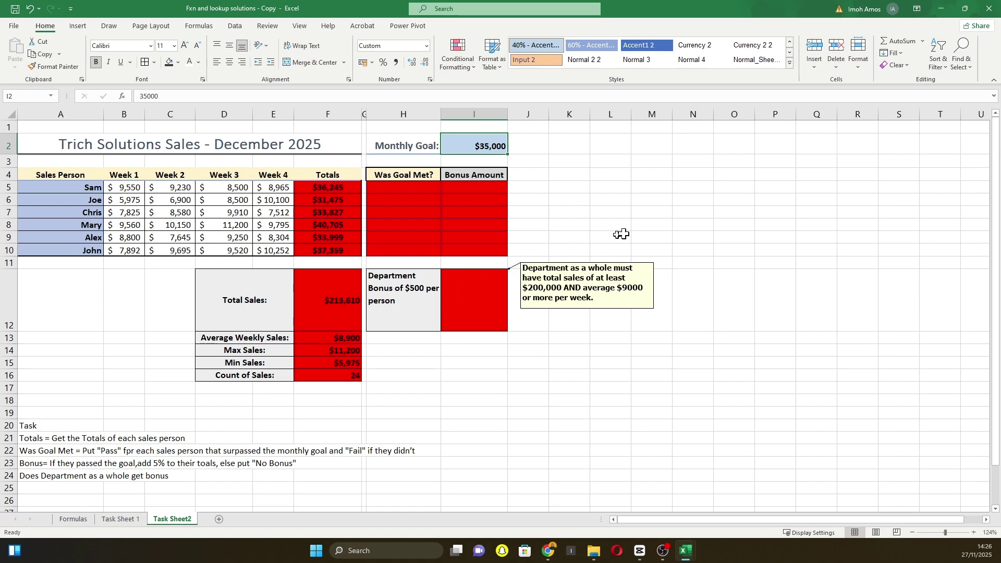
left_click(400, 187)
type("=")
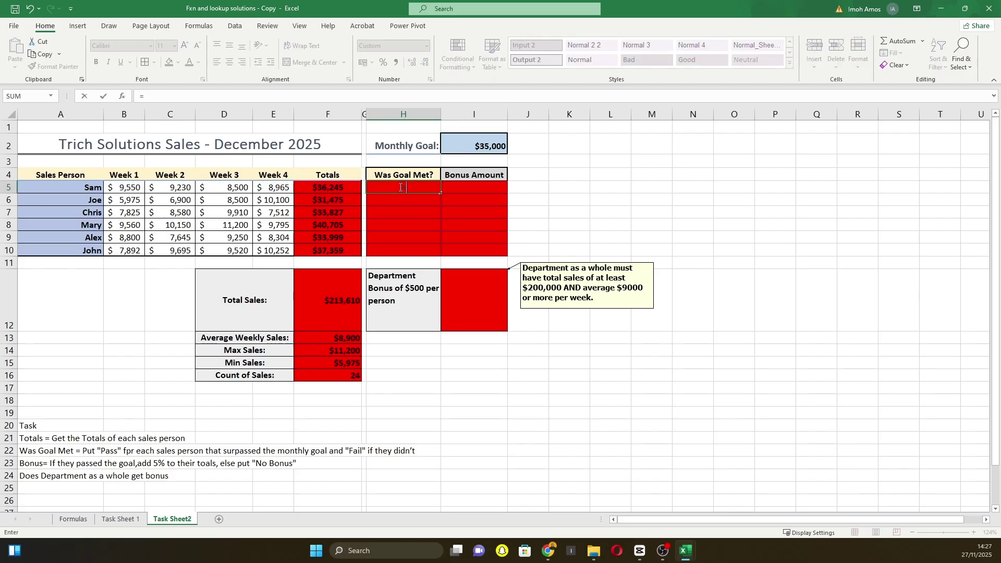
type("if")
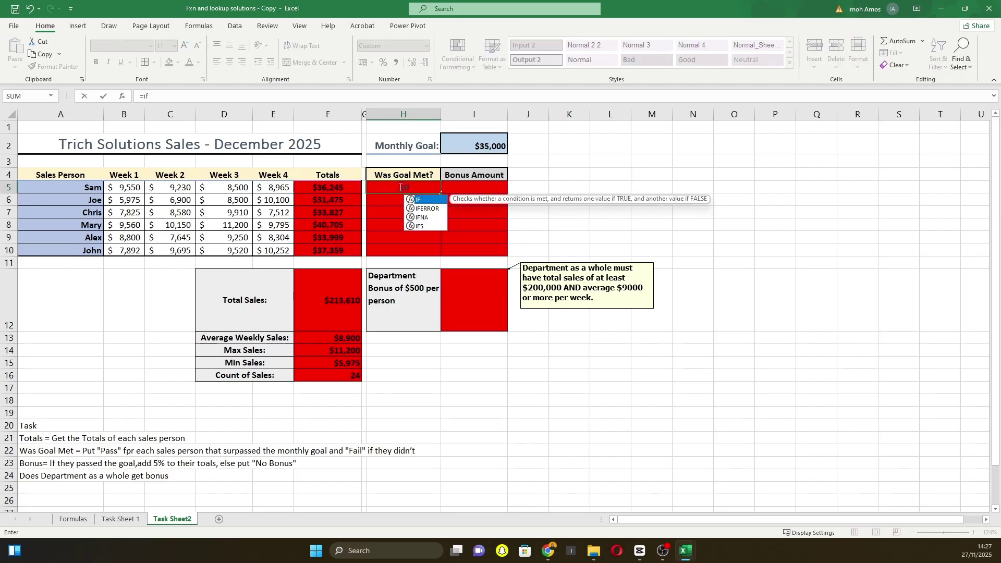
key("Tab")
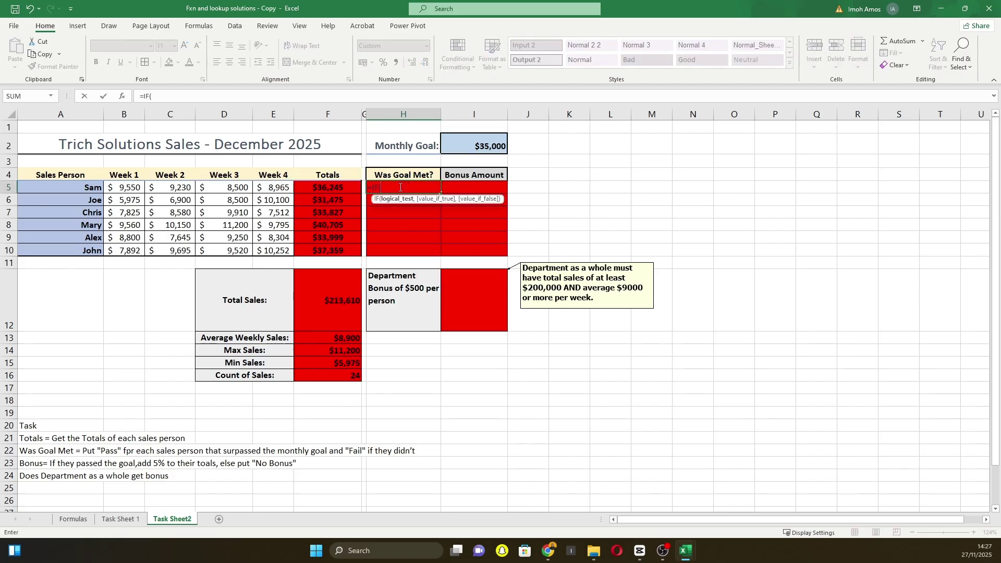
left_click(332, 187)
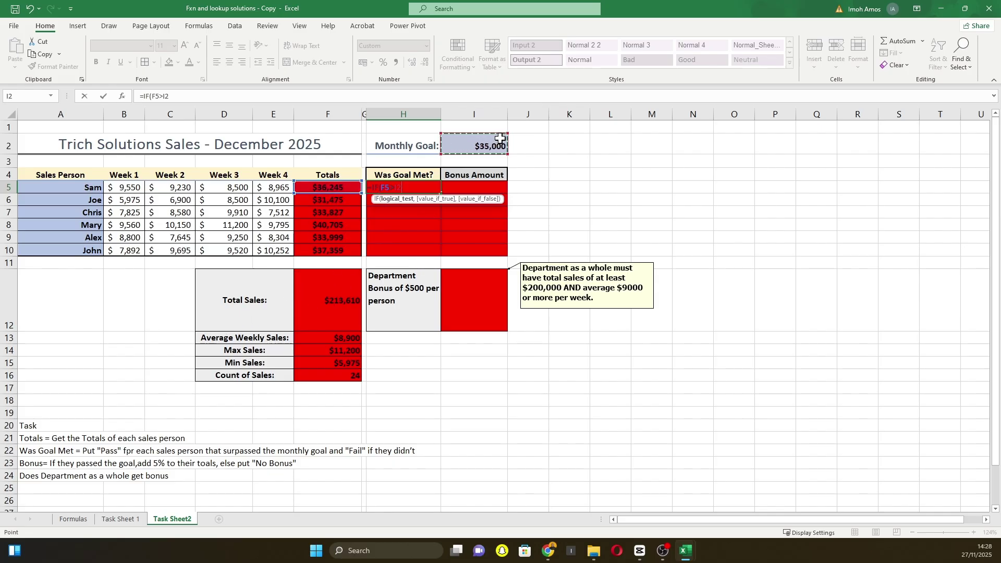
type(",\"Pass")
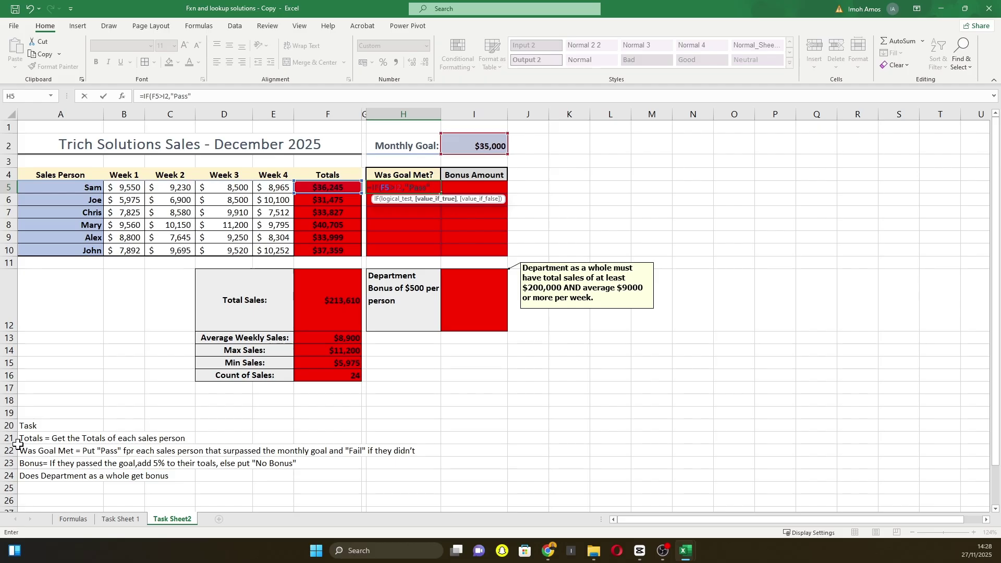
type("\",\"Fai")
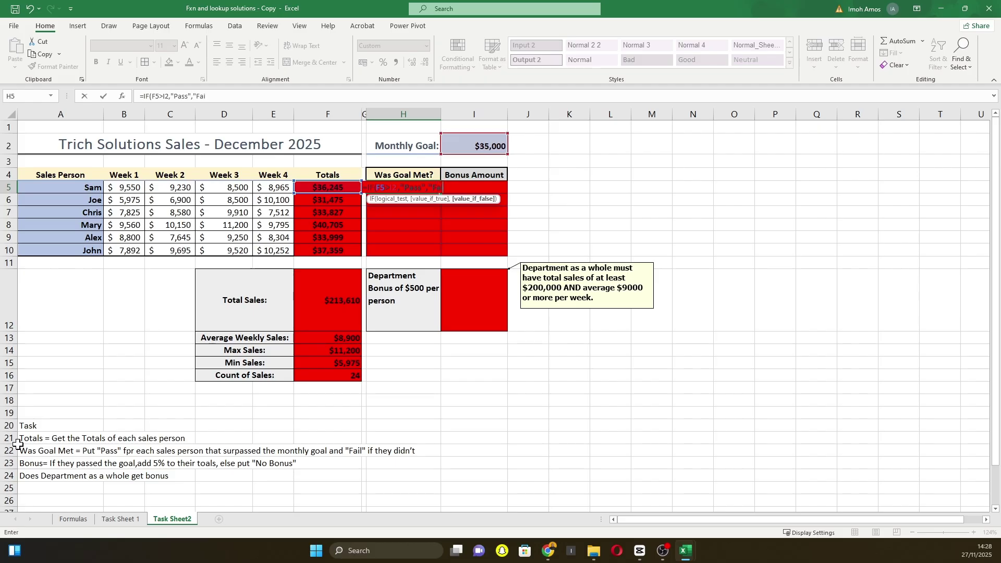
type("l\"")
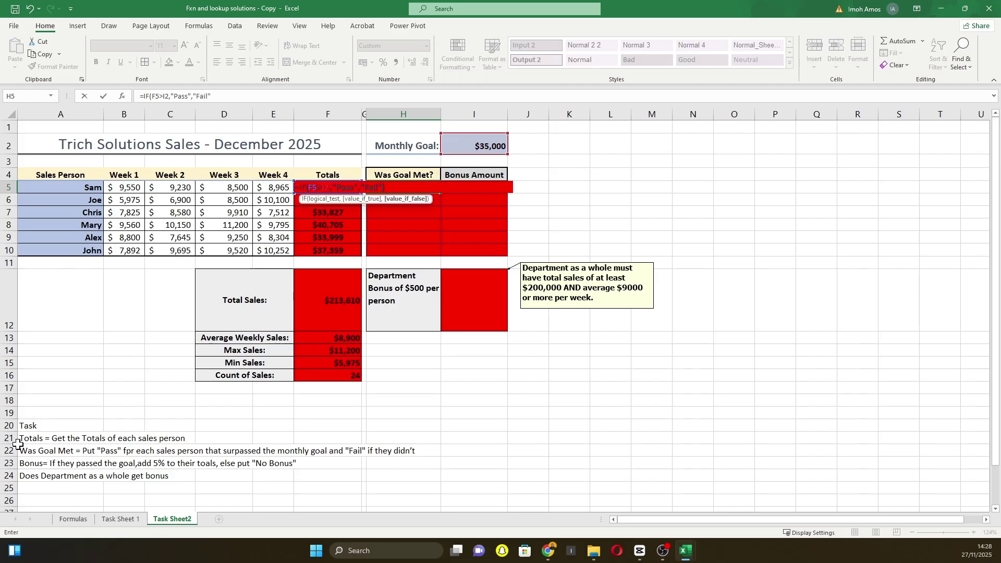
key("Return")
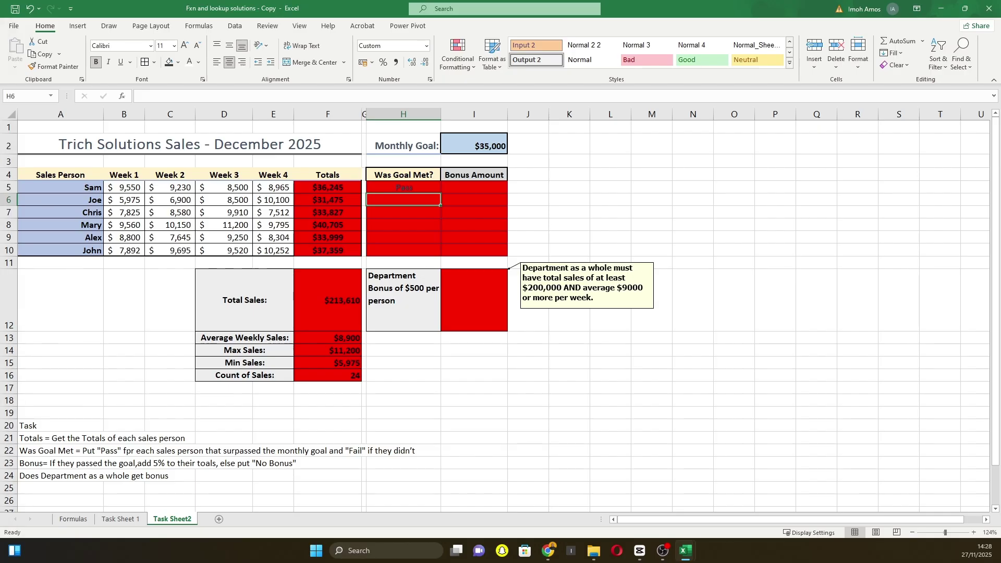
Fill the Was Goal Met formula from H5 down through H10 for the remaining sales people.
key("alt+Tab")
key("alt+Tab")
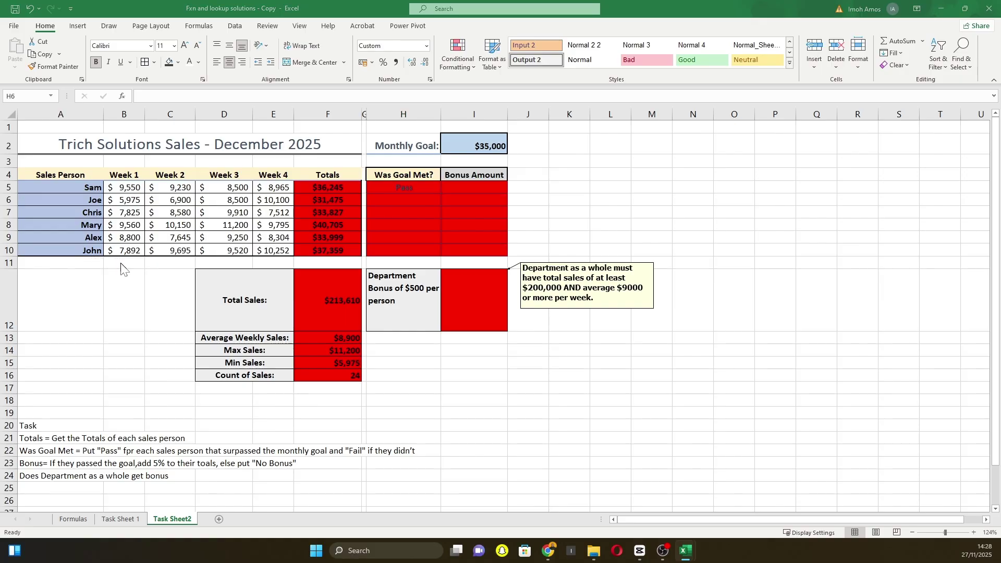
left_click(399, 200)
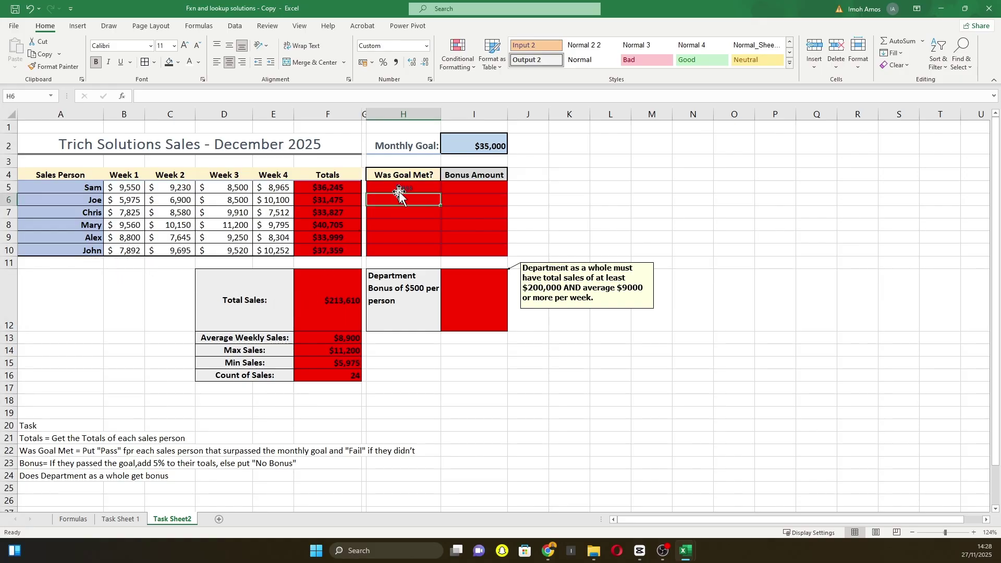
left_click(404, 189)
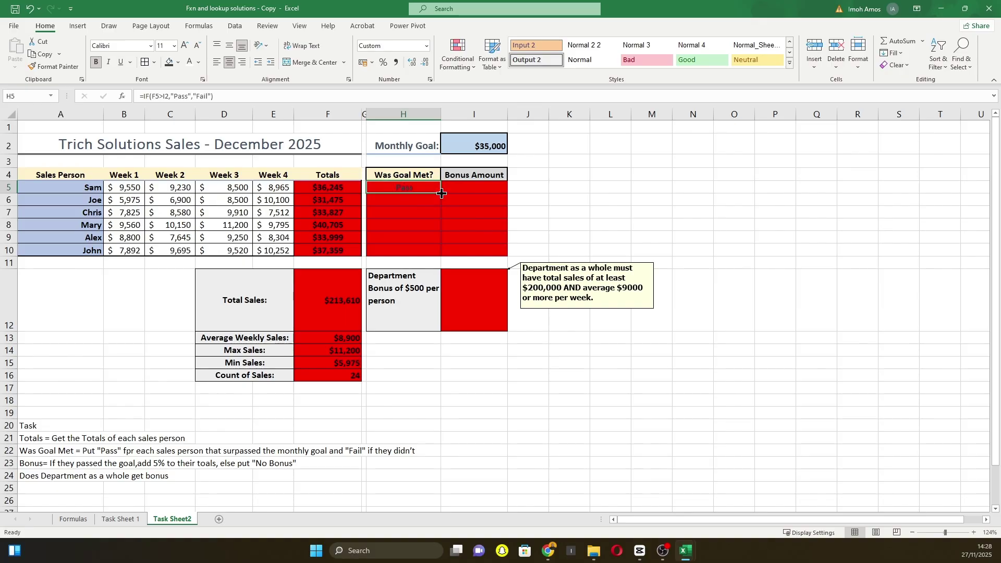
left_click_drag(442, 193, 441, 252)
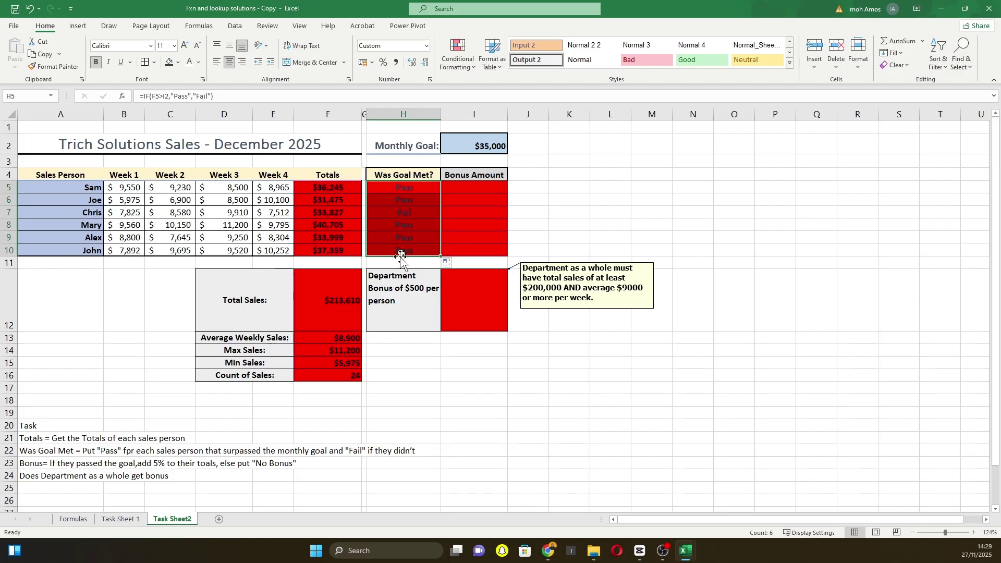
Make the monthly goal reference absolute in H5 with =IF(F5>$I$2,"Pass","Fail") and refill the formula down through H10.
left_click(412, 239)
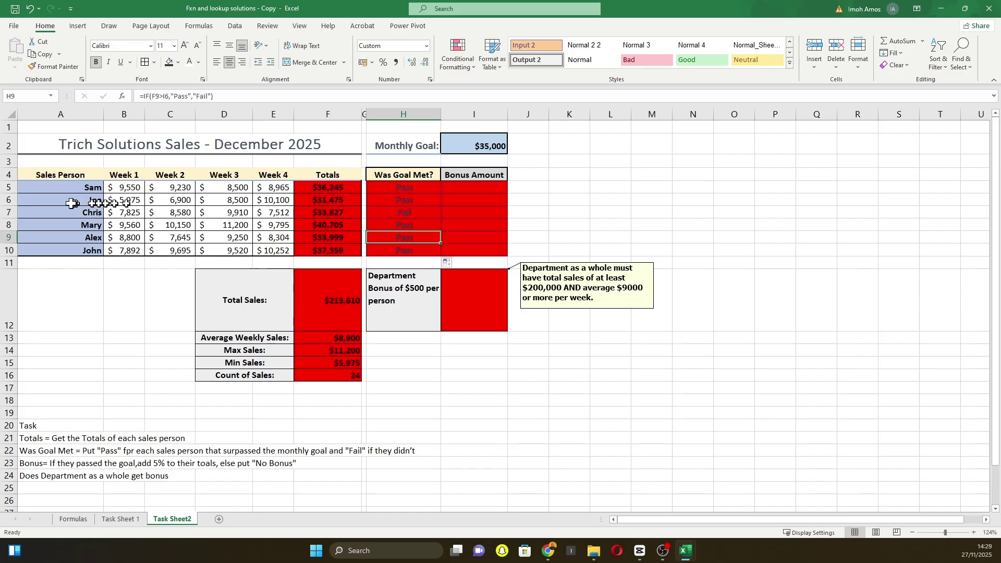
left_click(321, 201)
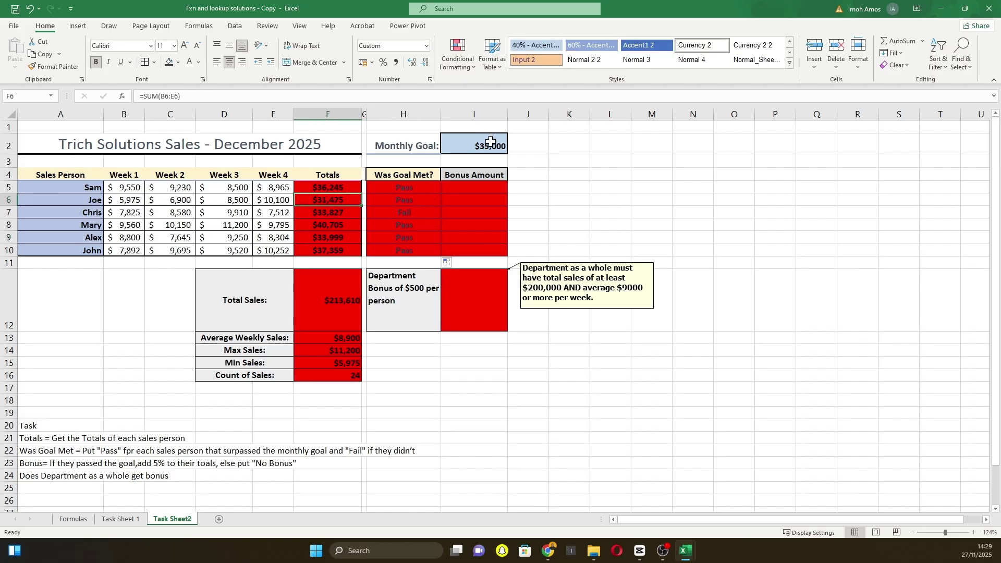
left_click(409, 200)
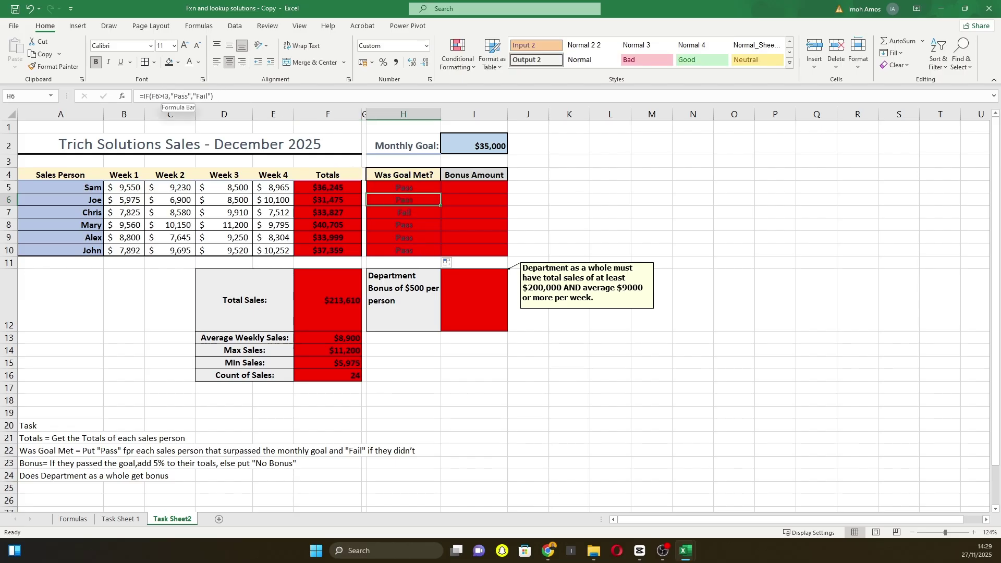
left_click(168, 97)
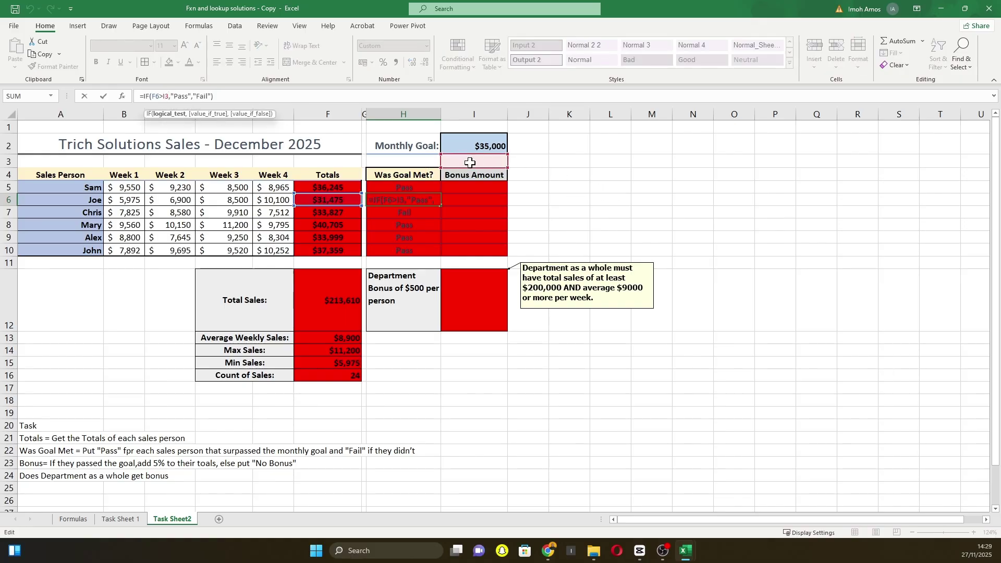
key("Escape")
left_click(412, 188)
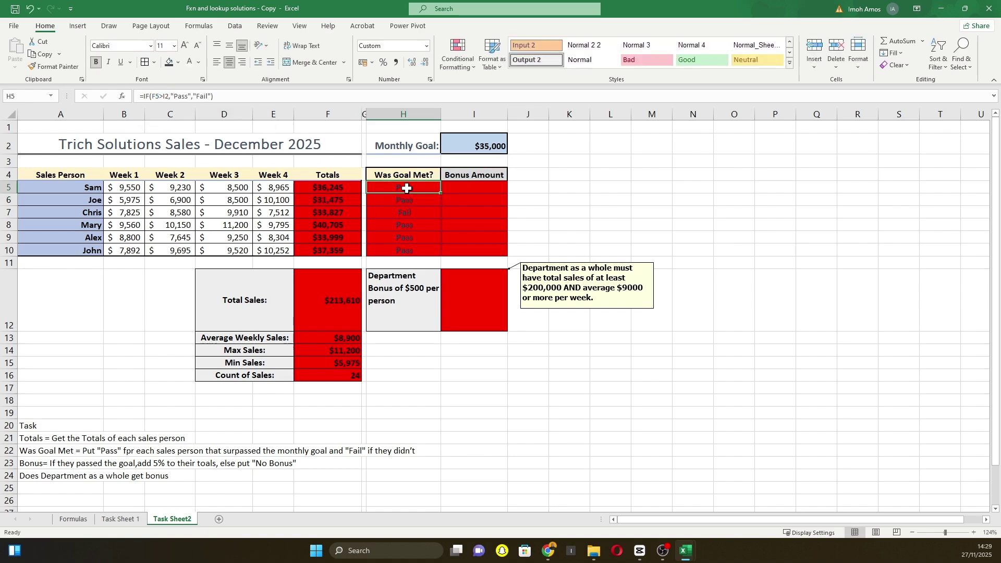
double_click(412, 187)
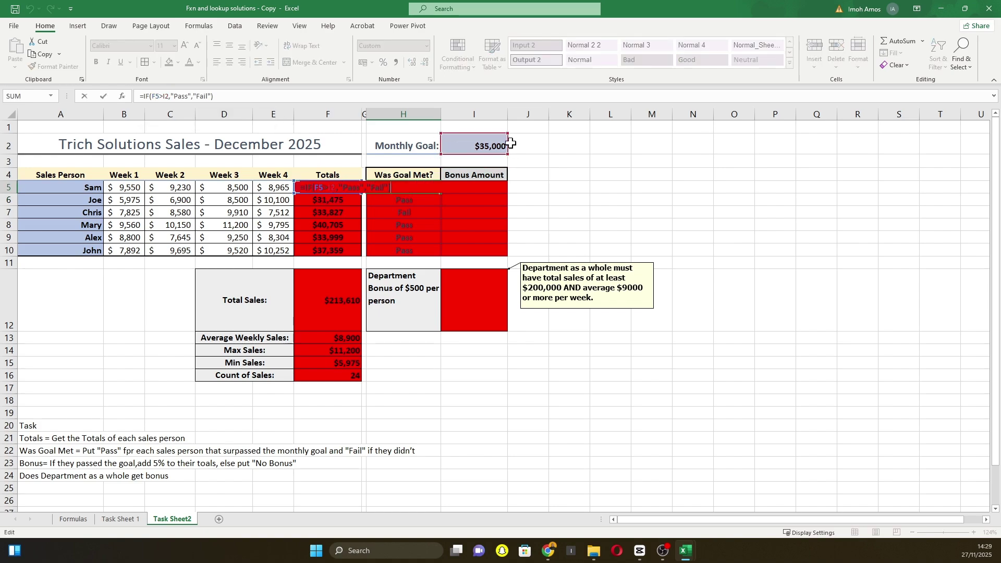
left_click(332, 187)
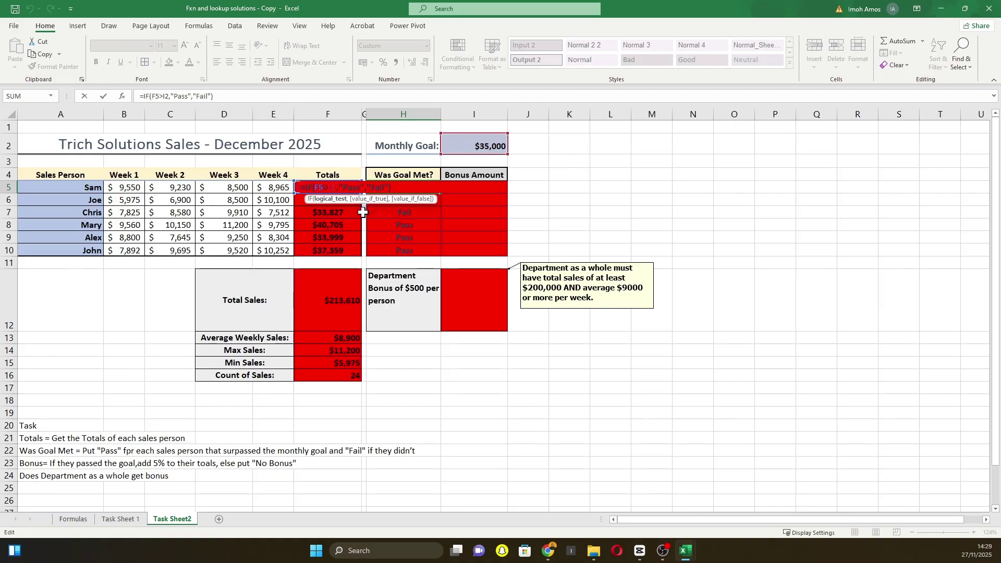
key("F4")
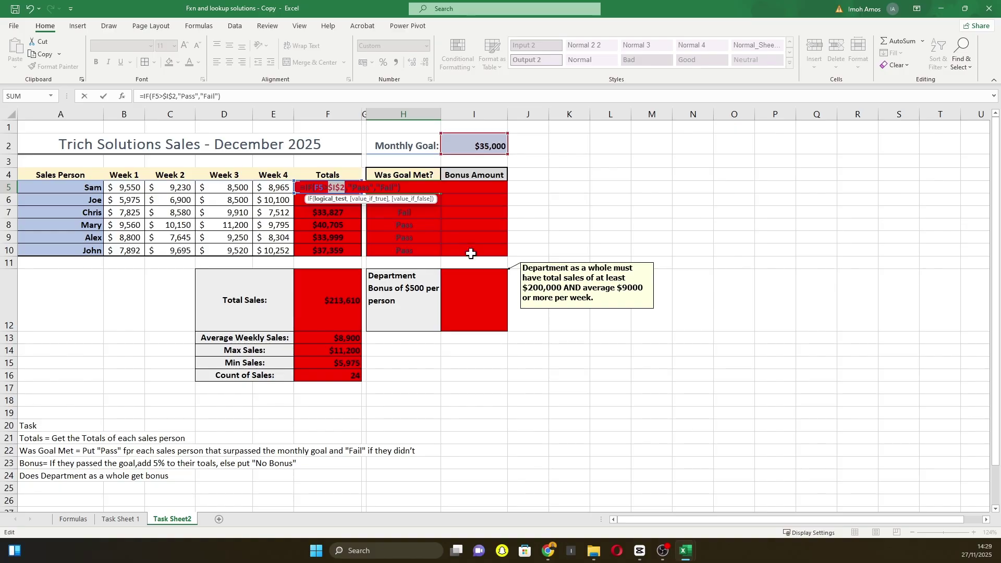
key("ctrl+Return")
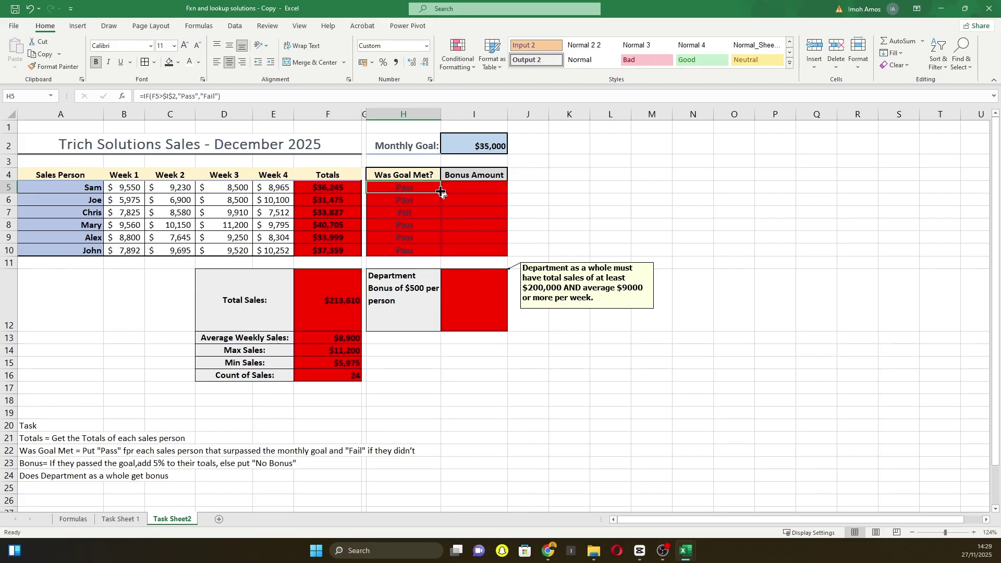
left_click_drag(441, 193, 438, 255)
left_click(553, 213)
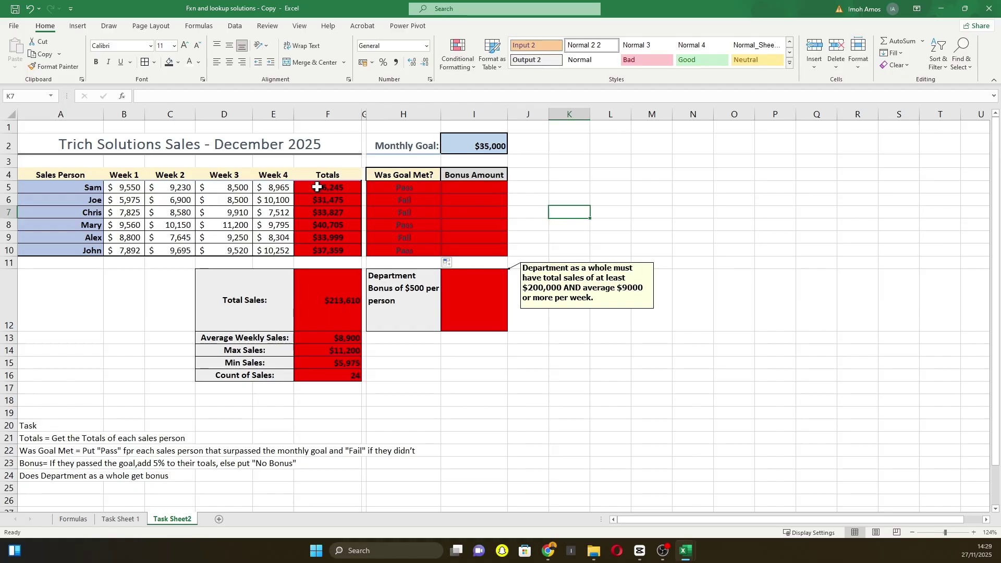
Replace the red fill of F5:I10 with the lightest theme green.
left_click_drag(318, 187, 470, 253)
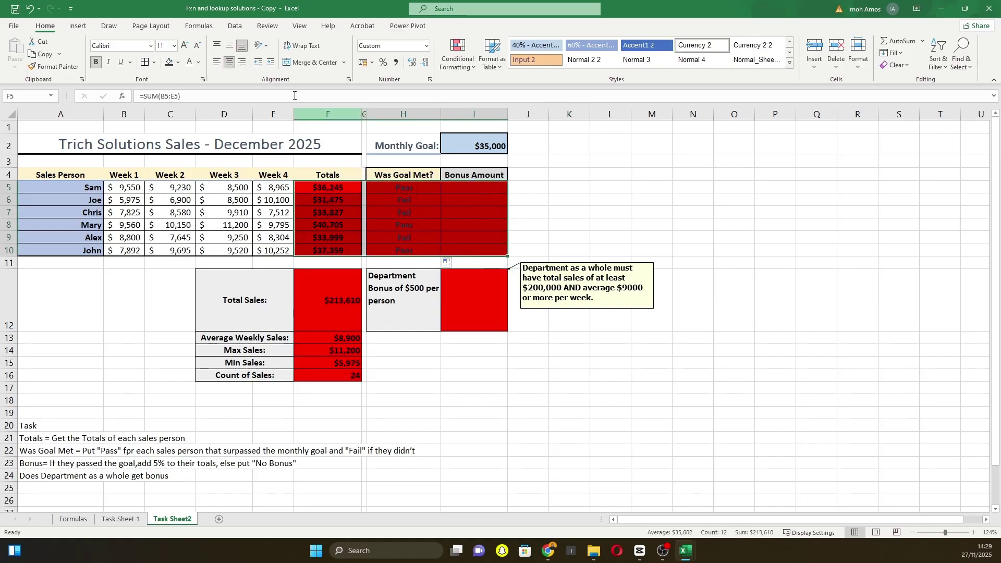
left_click(178, 63)
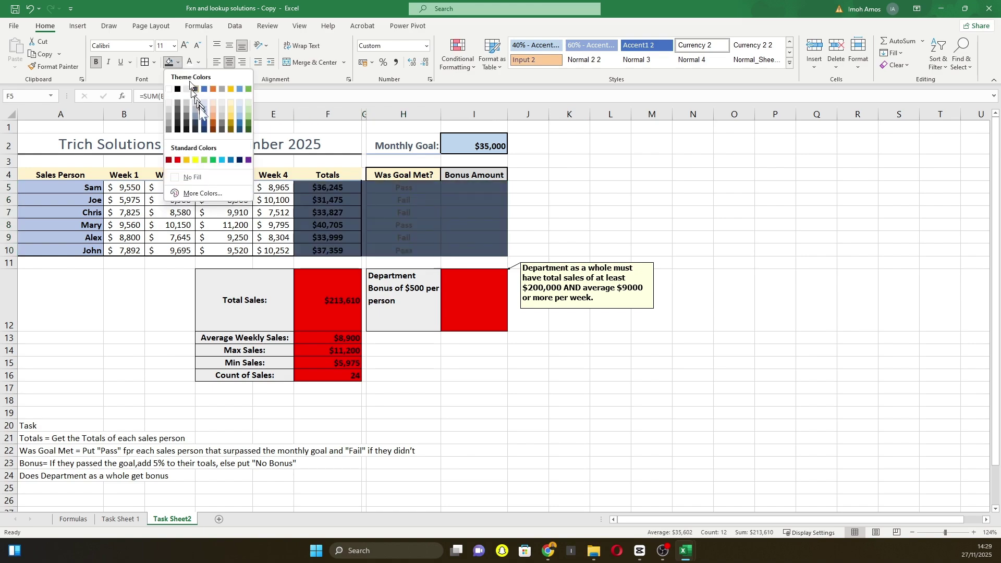
left_click(233, 104)
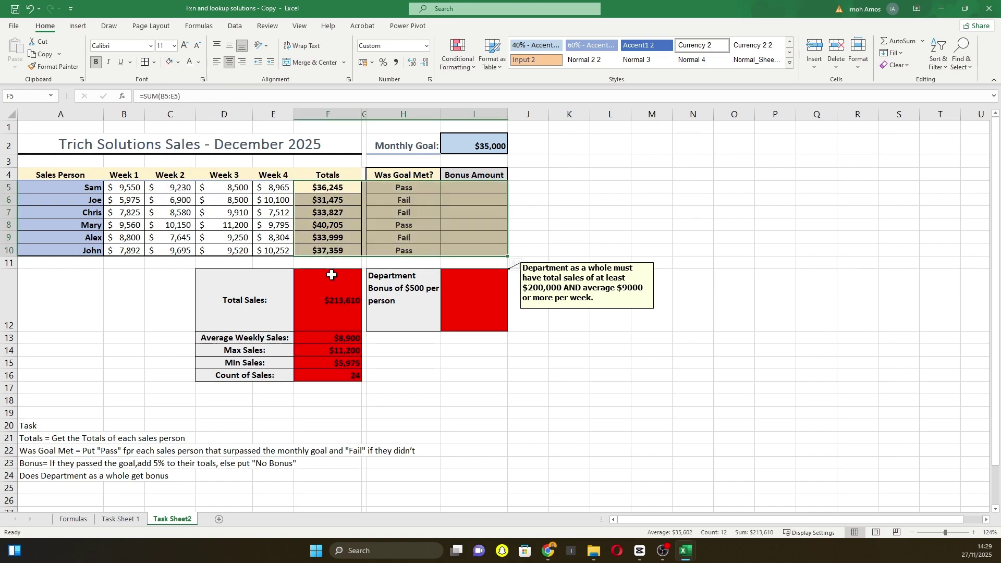
left_click(178, 62)
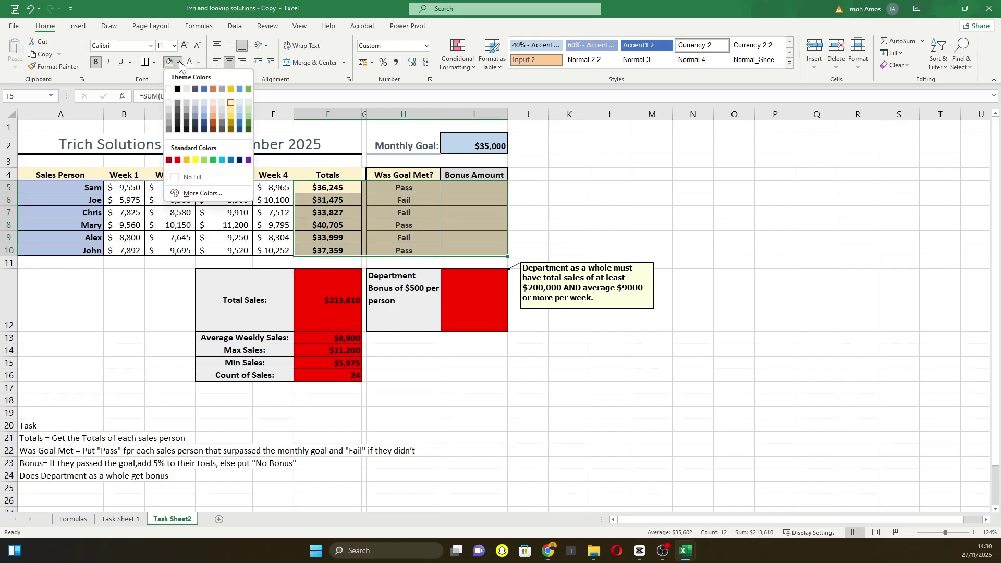
left_click(248, 102)
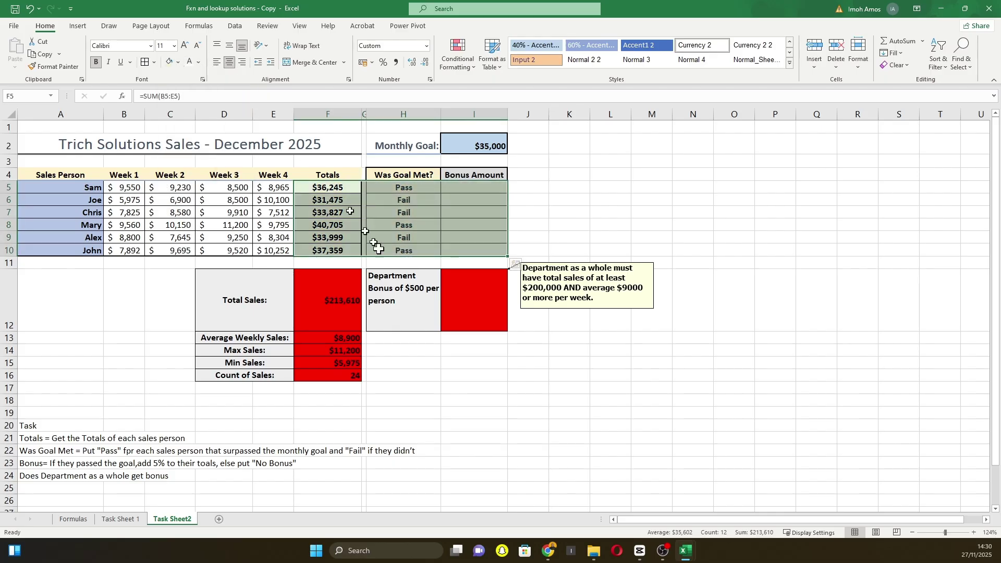
Apply the same light green fill to the summary cells F12:F16 and the department bonus cell I12.
left_click(335, 286)
left_click_drag(336, 285, 342, 371)
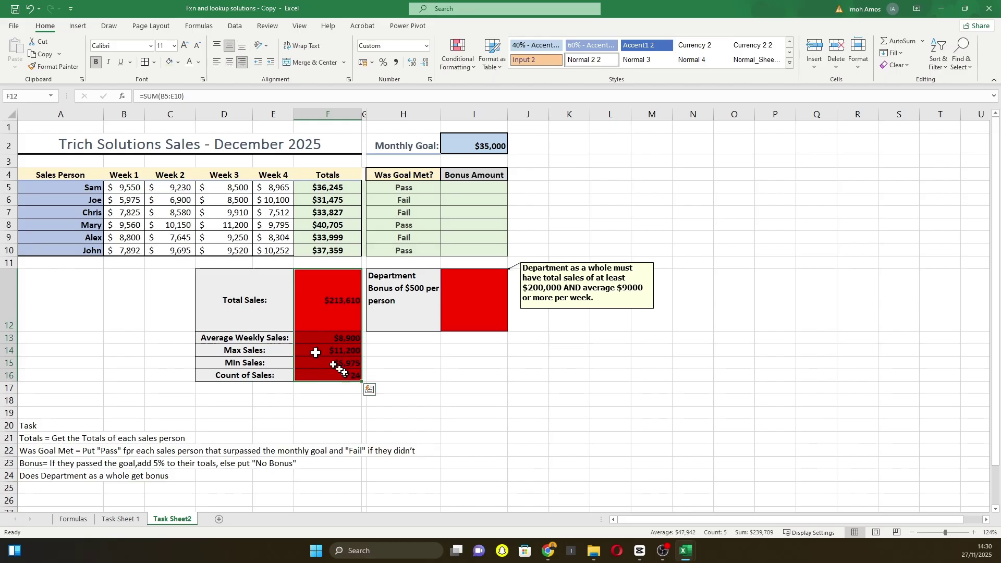
left_click(178, 62)
left_click(170, 61)
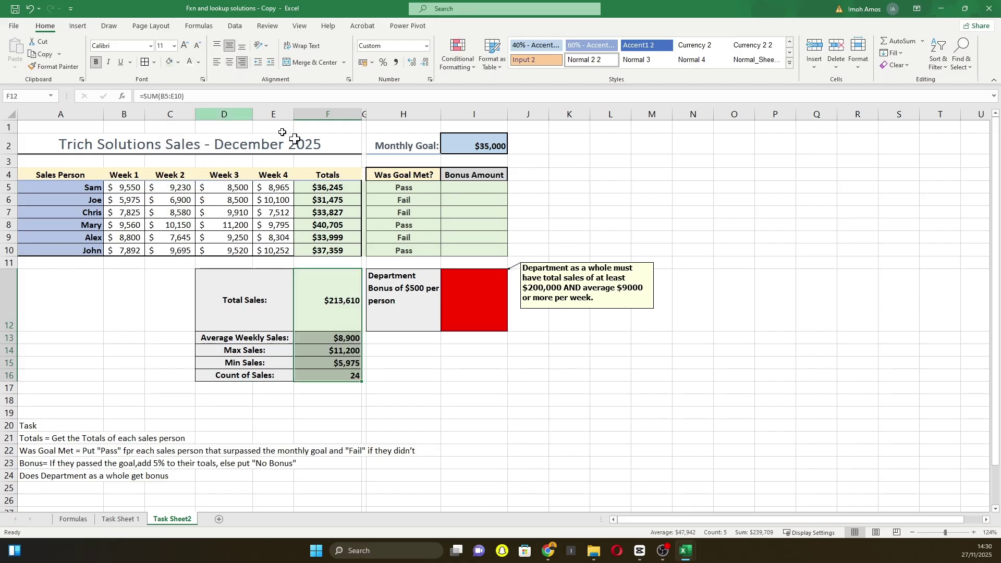
left_click(489, 309)
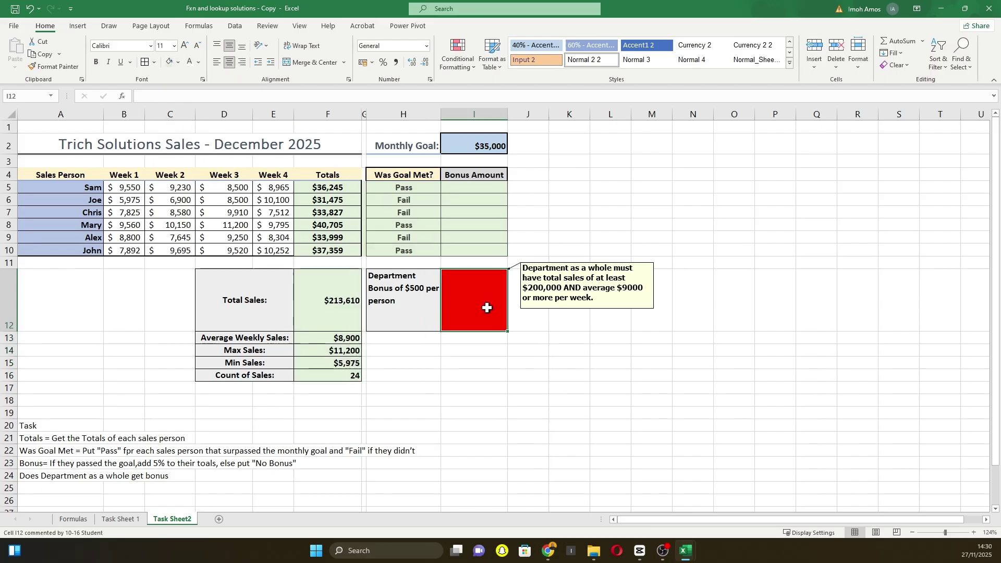
left_click(170, 62)
left_click(479, 387)
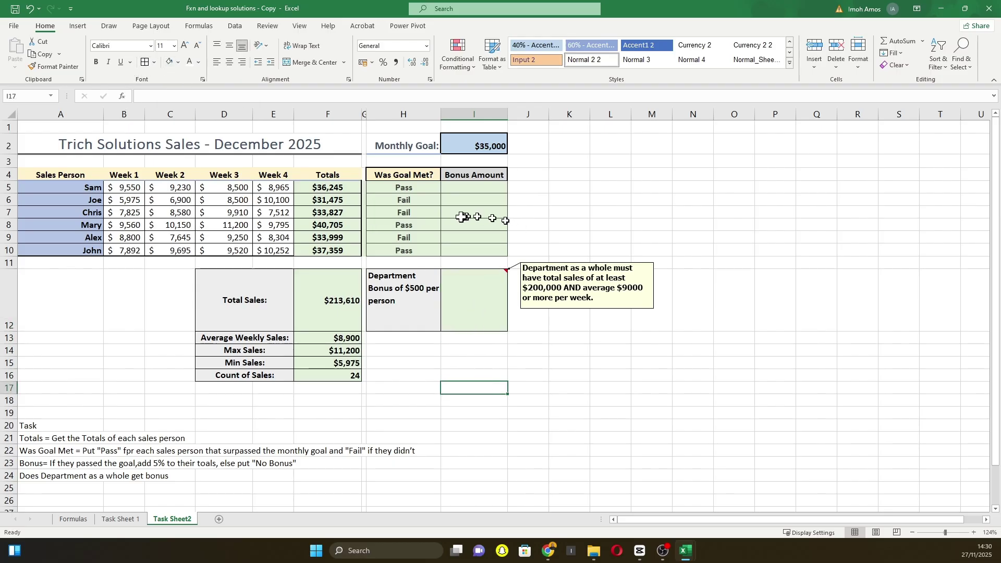
left_click(406, 200)
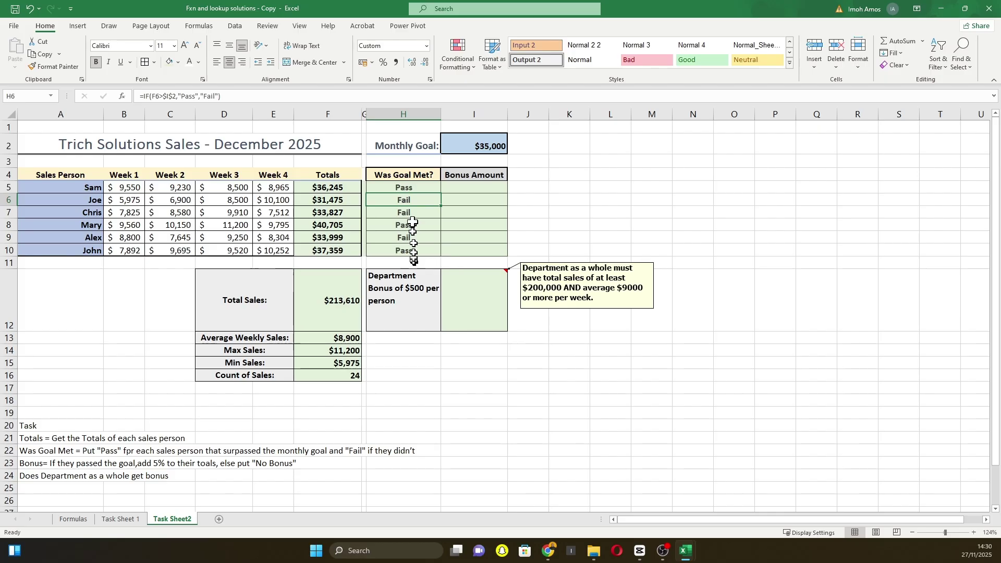
left_click(411, 187)
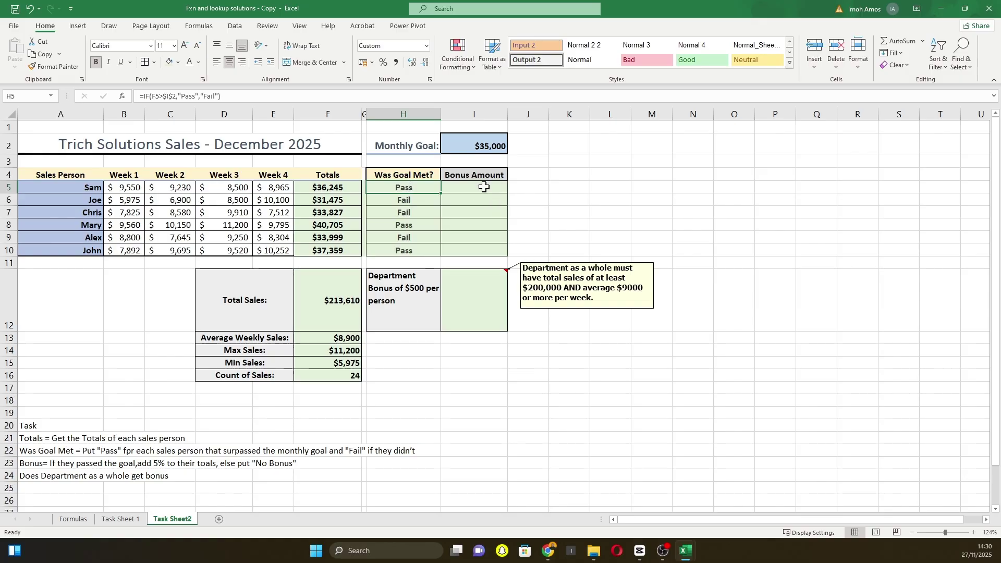
Correct the typos in the task notes, "fpr" to "for" in A22 and "toals" to "totals" in A23.
left_click(35, 464)
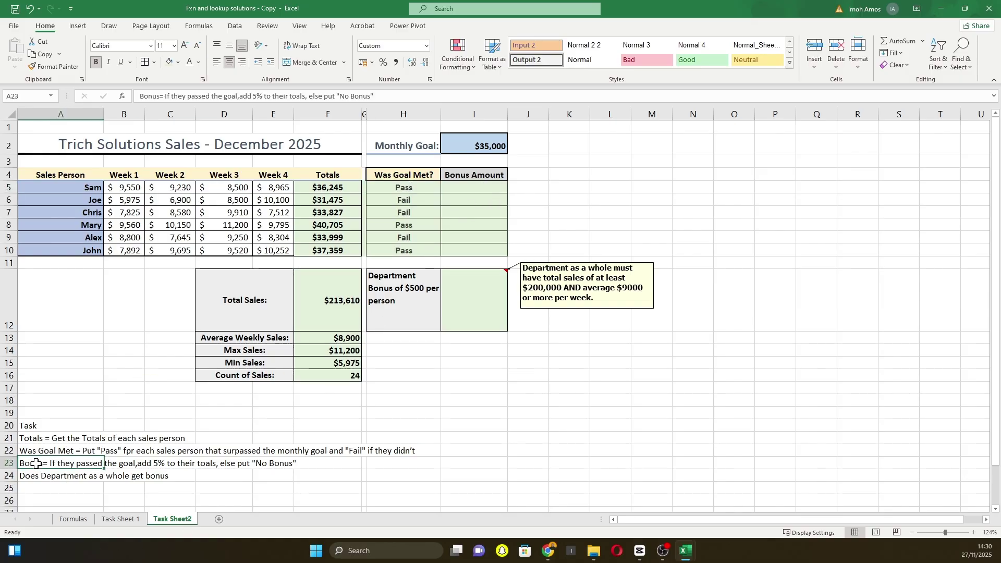
double_click(36, 464)
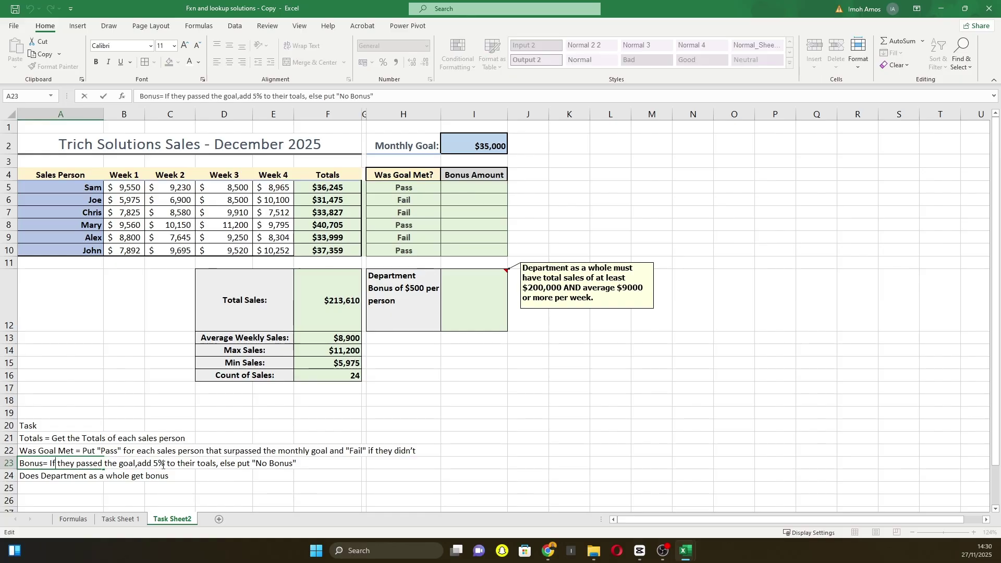
left_click(196, 466)
type("t")
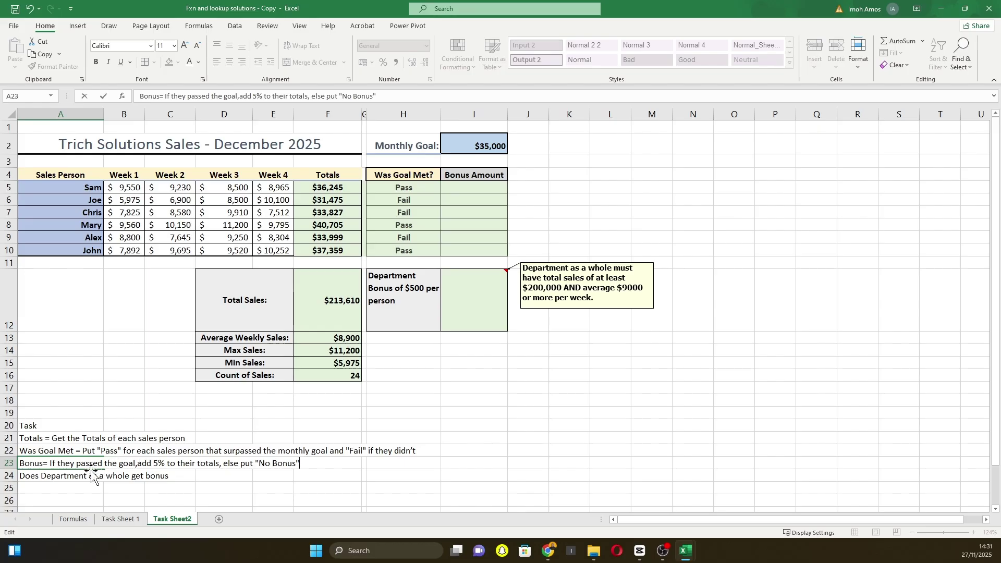
left_click(73, 477)
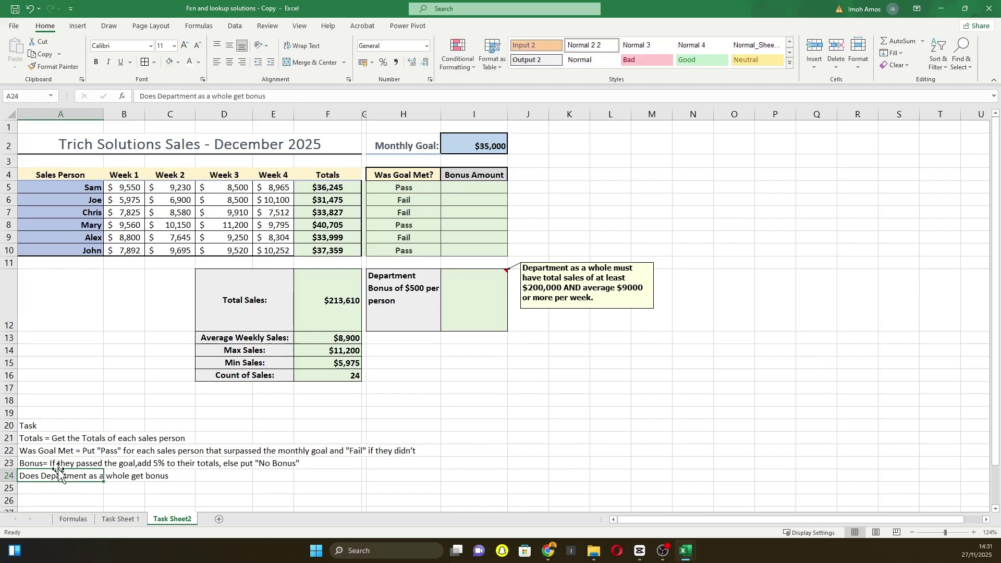
Enter the individual bonus formula =IF(H5="Pass",5% *F5,"No Bonus") in I5.
left_click(52, 463)
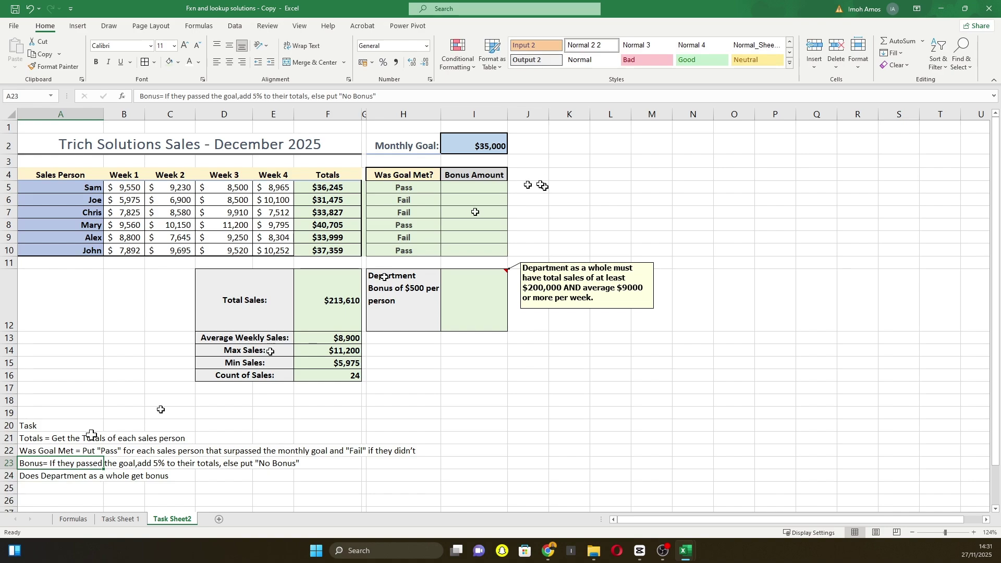
mouse_move(15, 551)
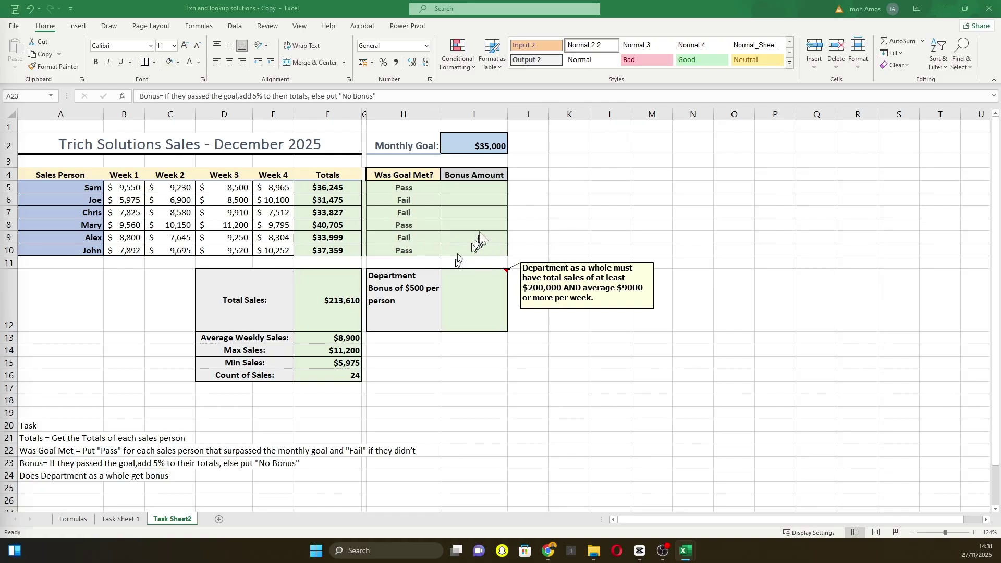
left_click(466, 186)
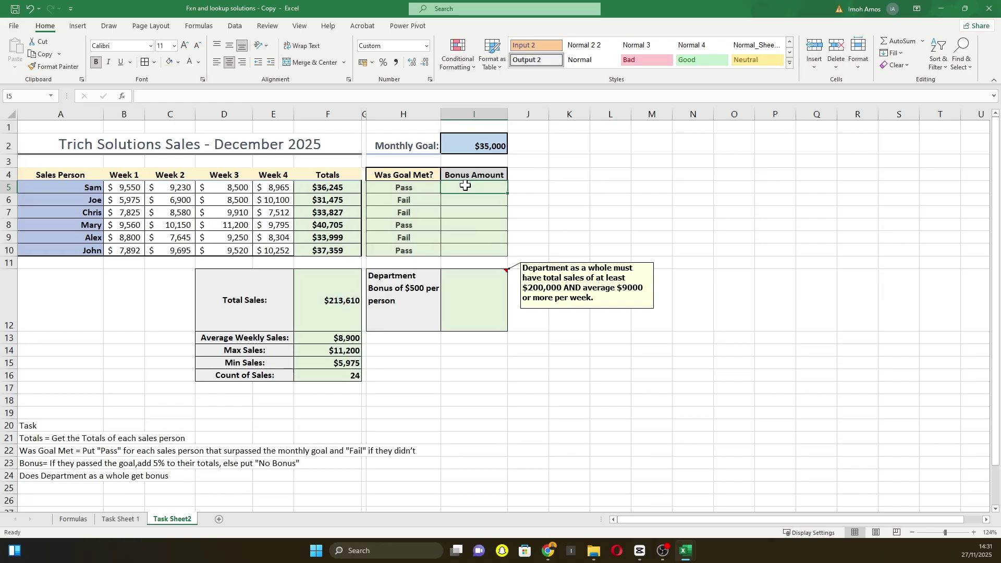
type("=")
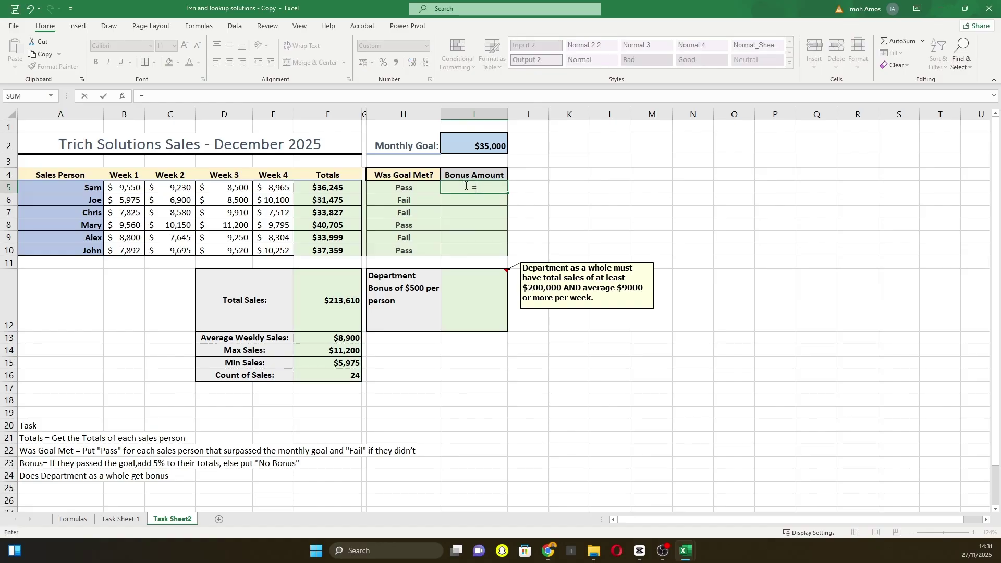
type("if")
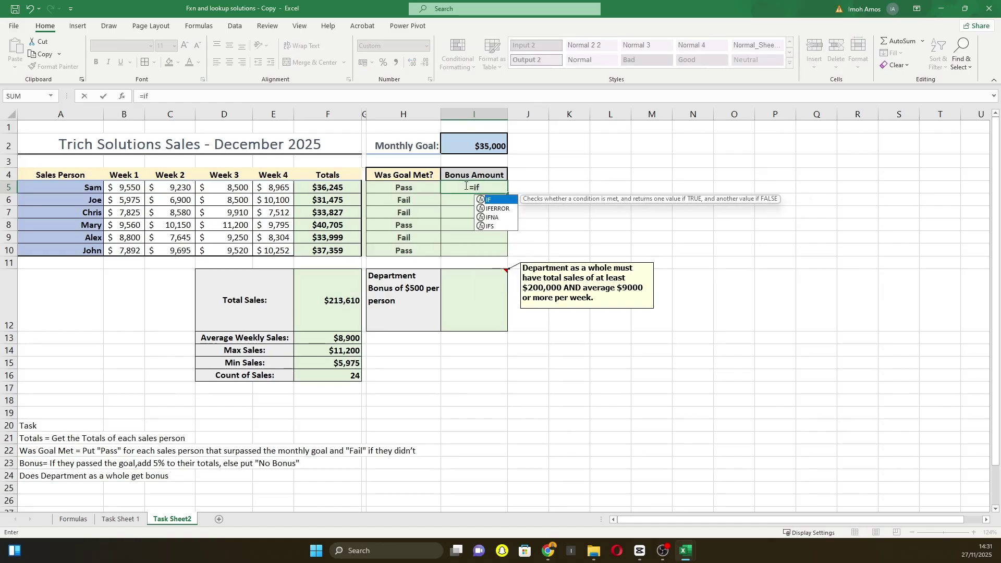
key("Tab")
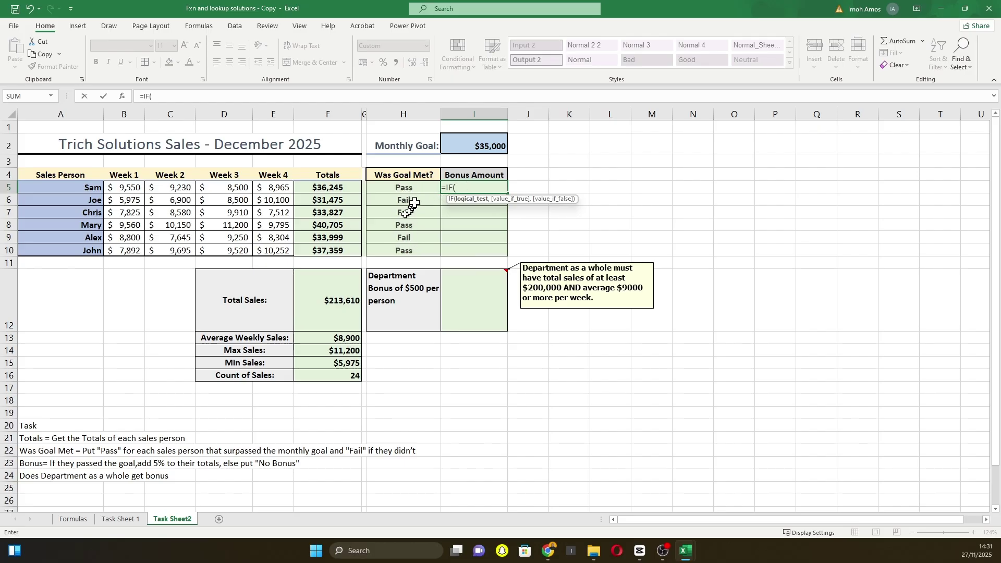
left_click(400, 190)
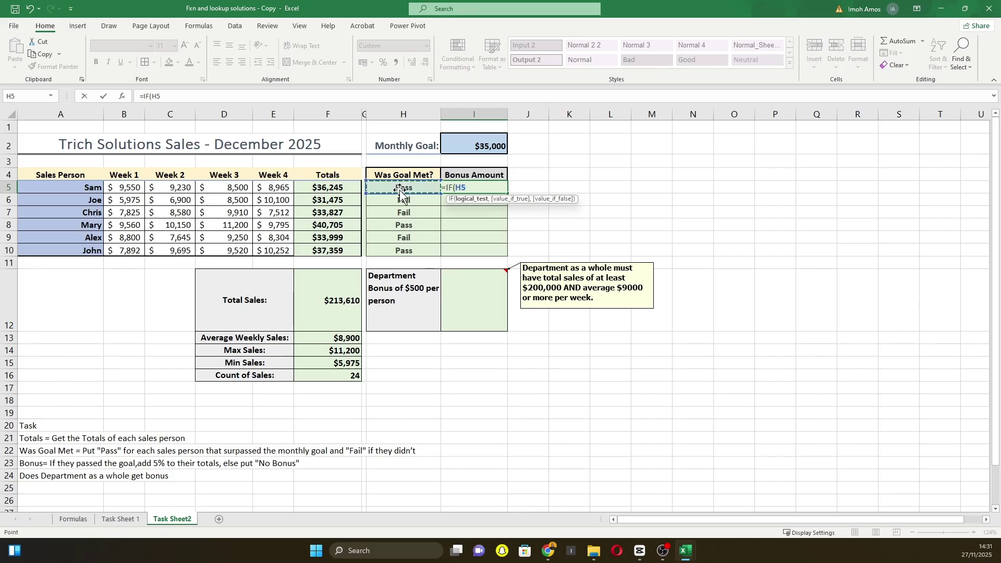
type("=\"Pass\",5")
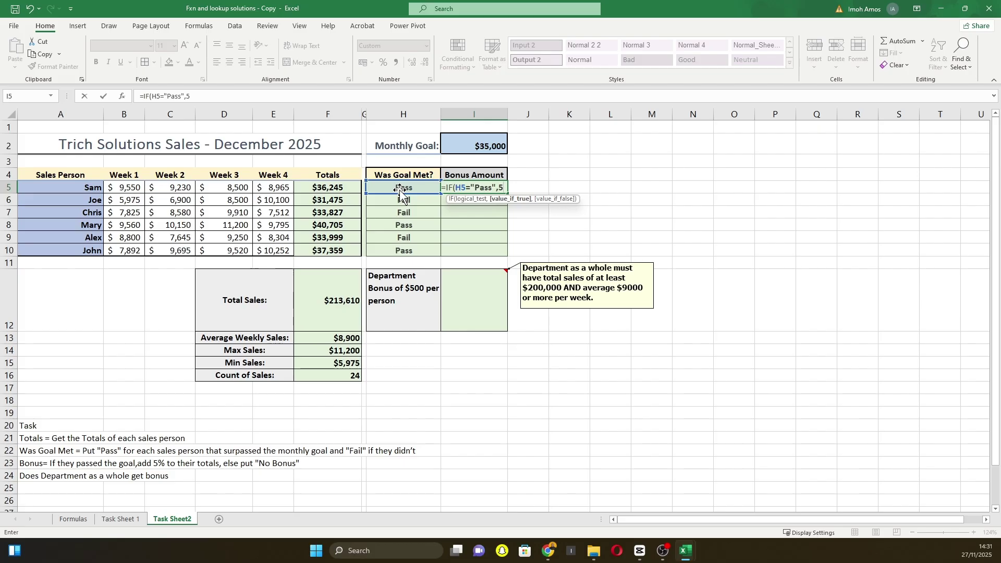
type("%")
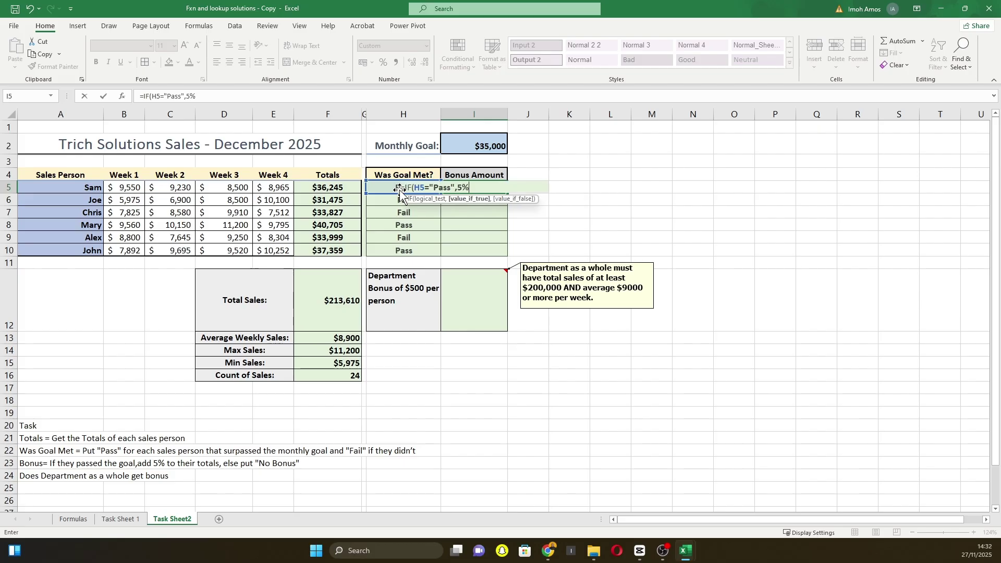
type(" *")
left_click(331, 186)
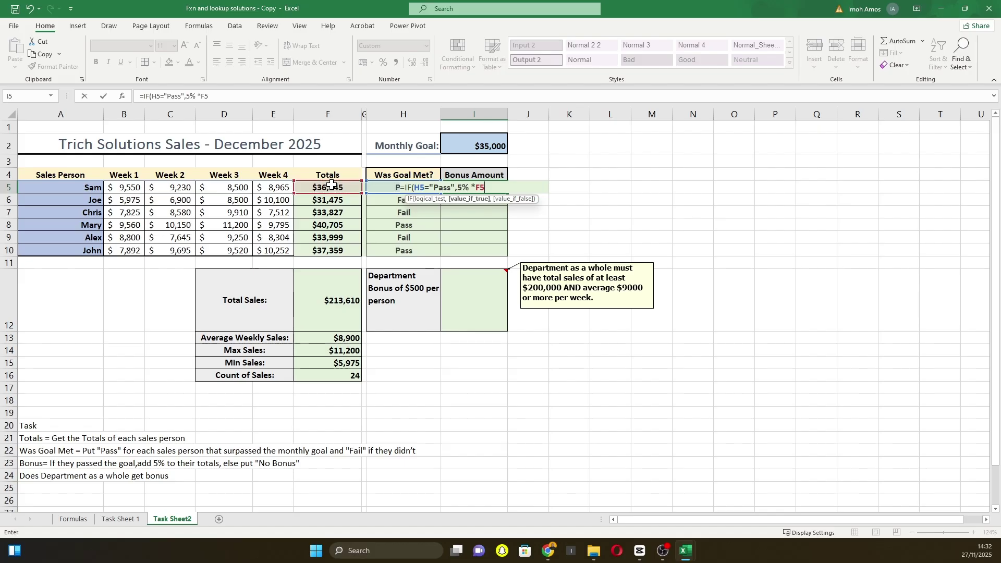
type(",F")
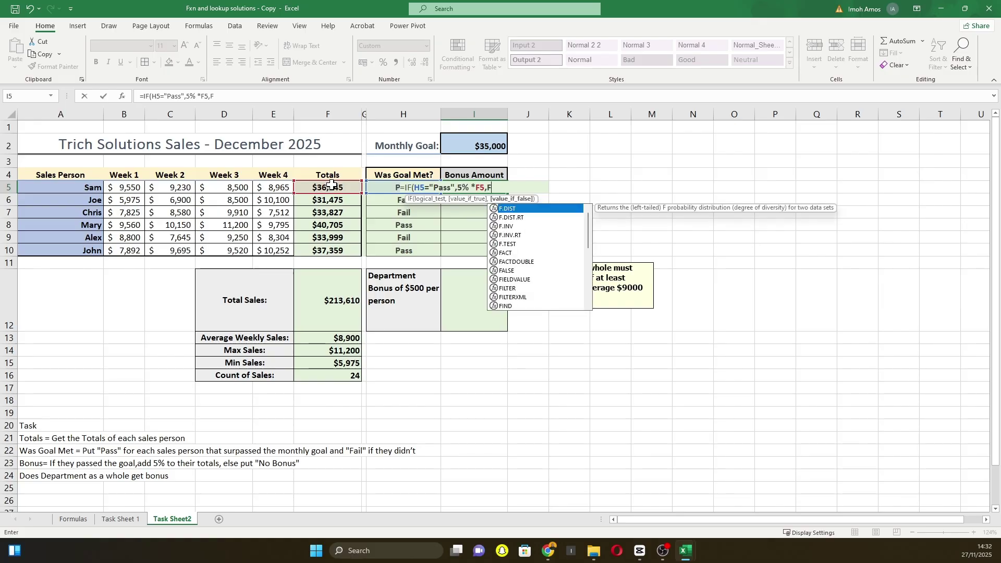
key("BackSpace")
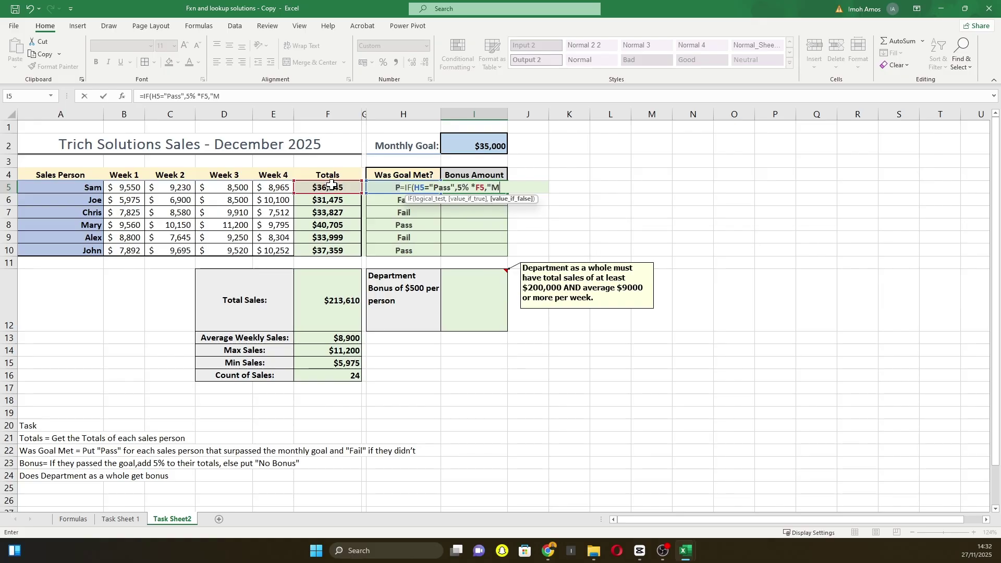
type("No Bonus\")")
key("Return")
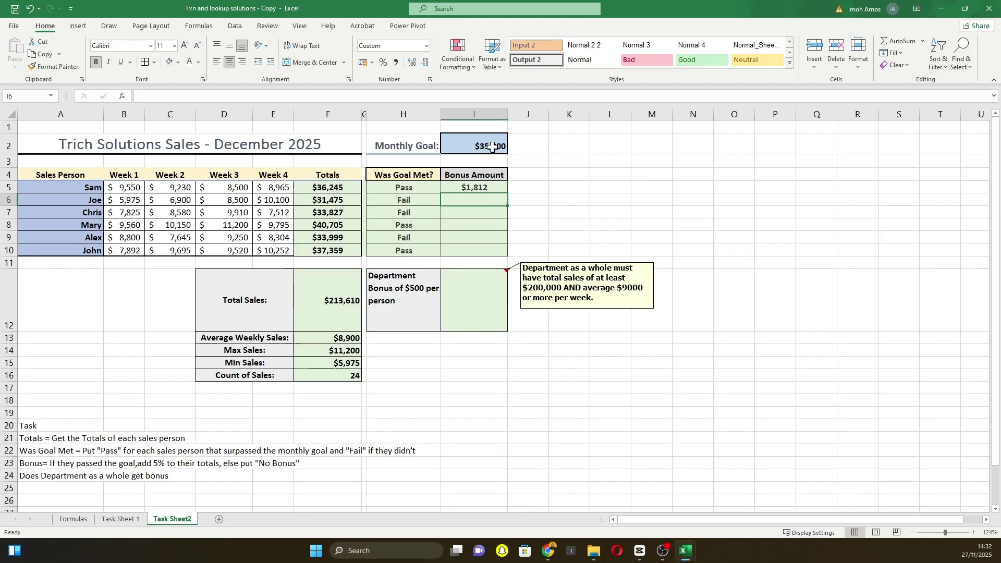
Fill the bonus formula from I5 down through I10 and check the filled rows against their totals.
double_click(469, 189)
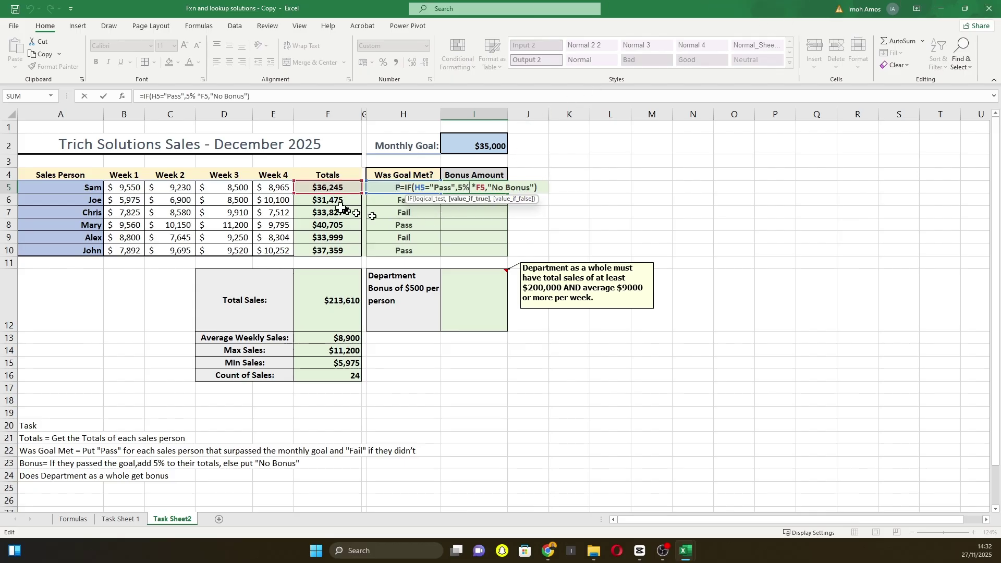
left_click(449, 188)
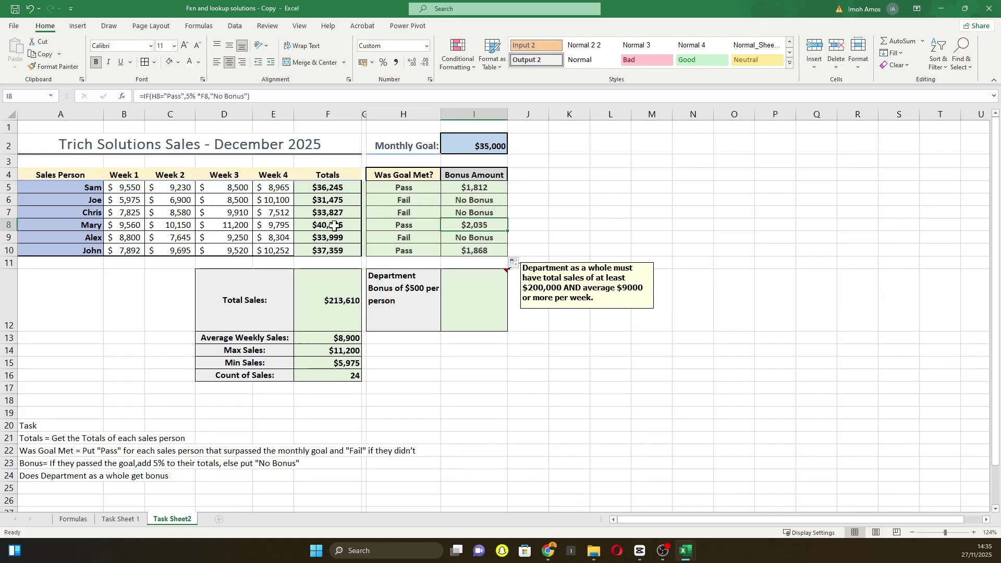
double_click(333, 225)
left_click(485, 226)
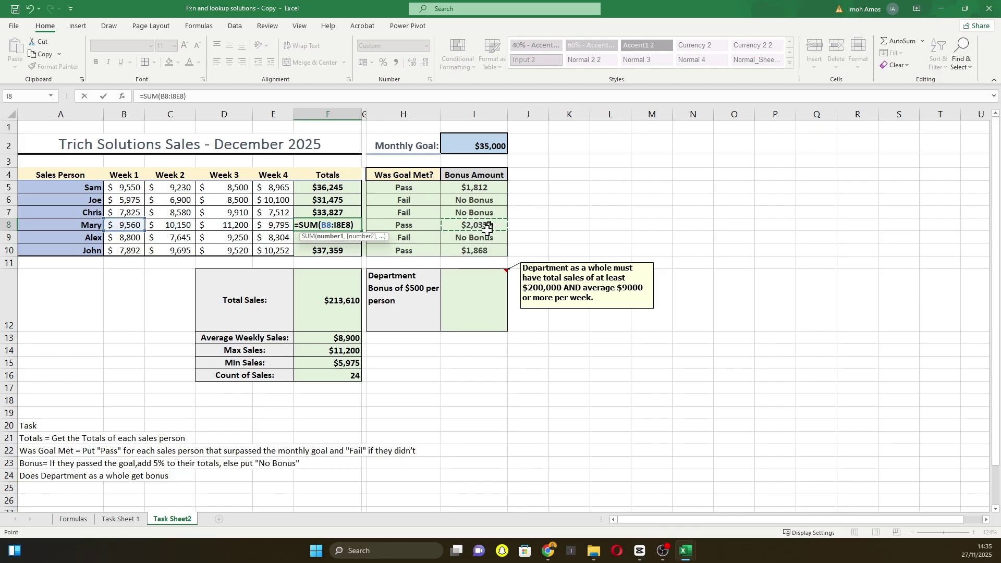
key("Escape")
left_click(485, 250)
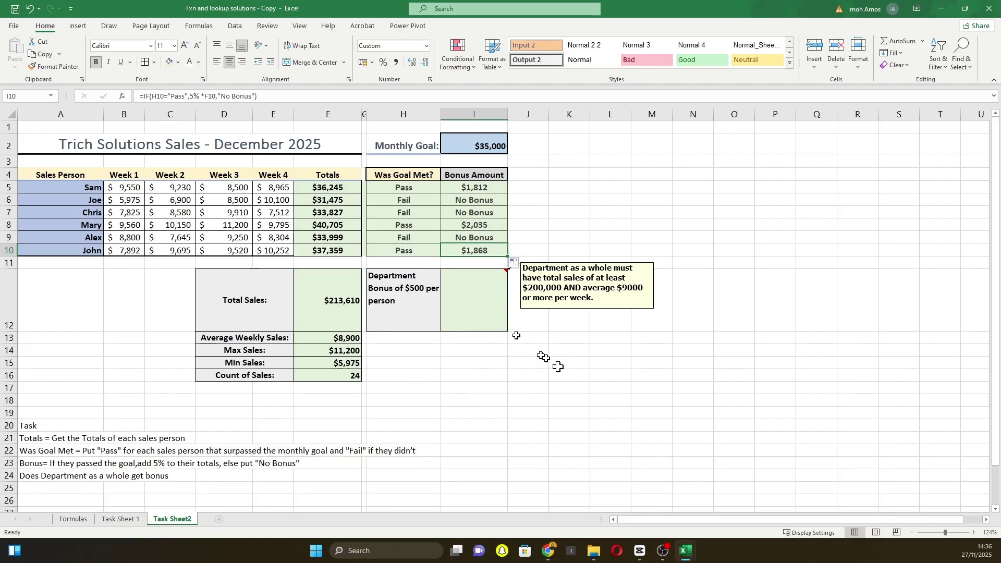
Examine the department bonus task and its condition note, comparing them with total sales in F12 and average weekly sales in F13.
left_click(407, 289)
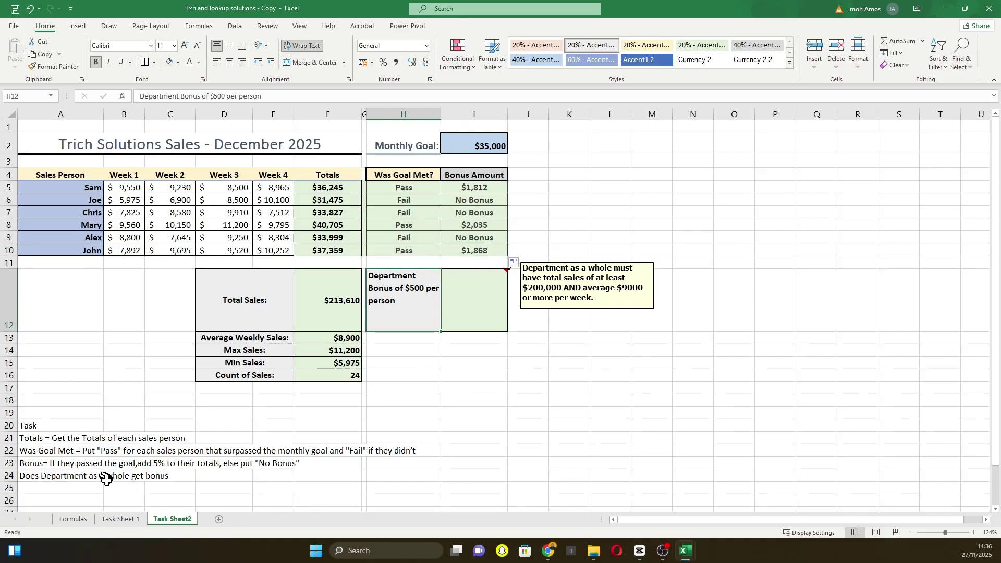
left_click(36, 476)
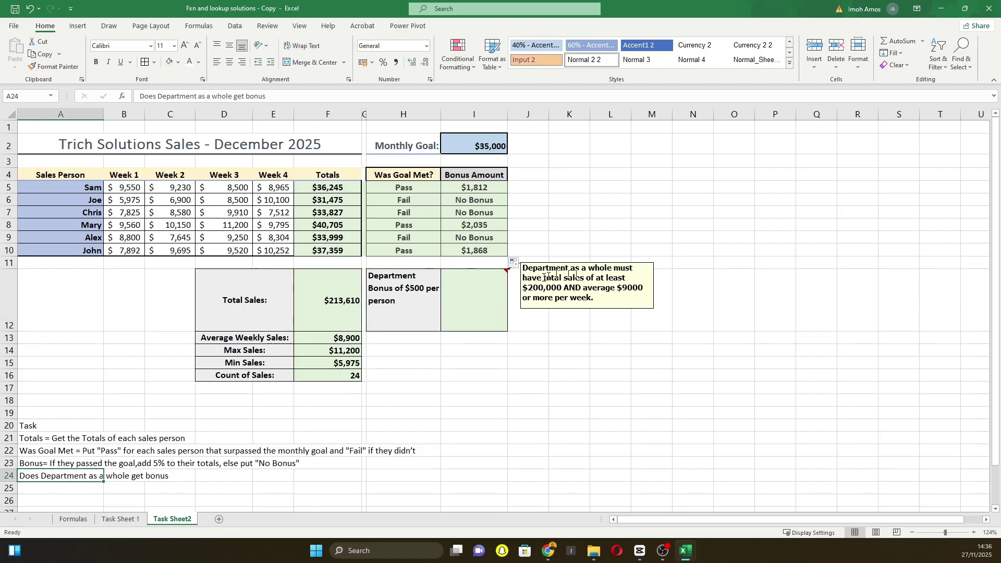
left_click(624, 279)
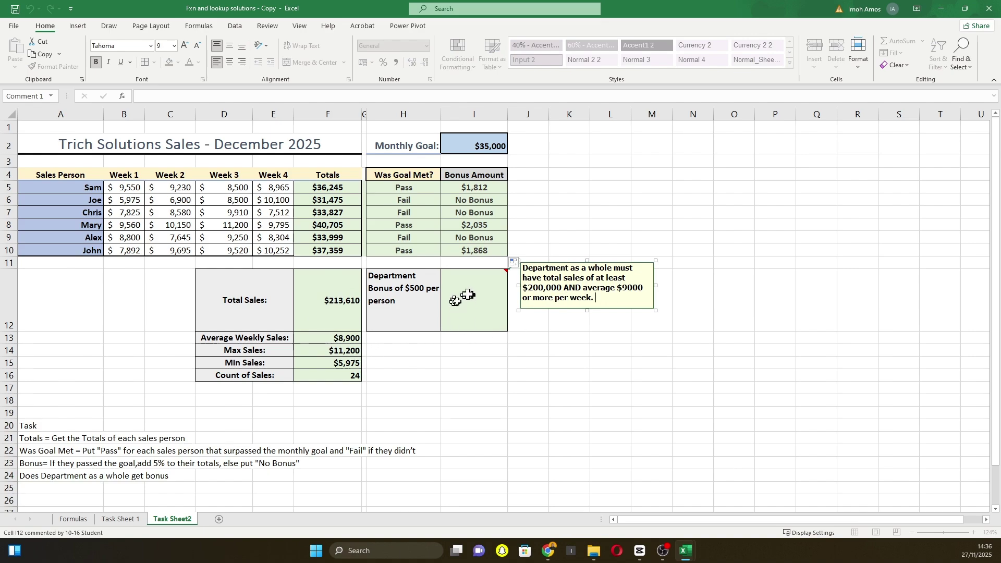
left_click(336, 308)
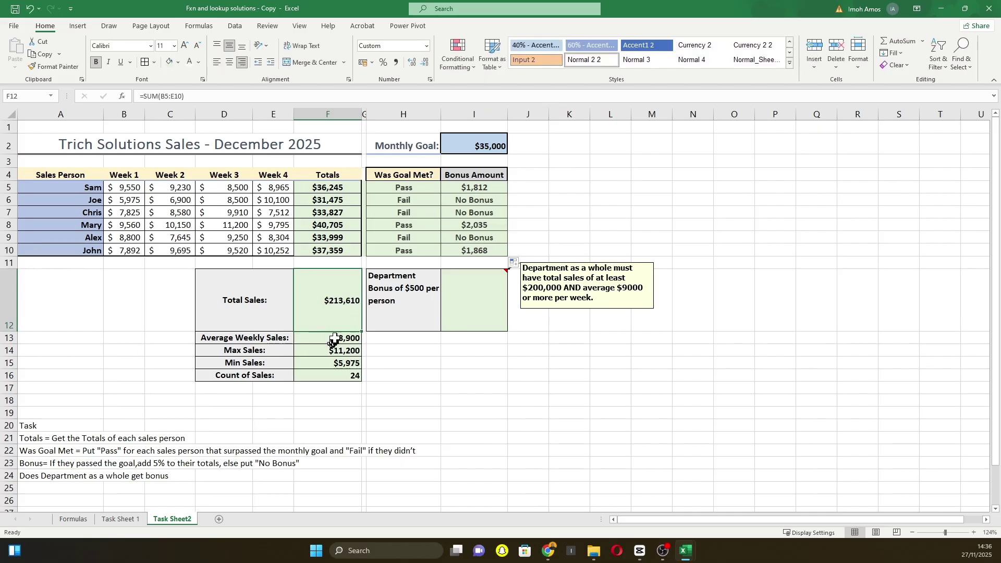
left_click(335, 338)
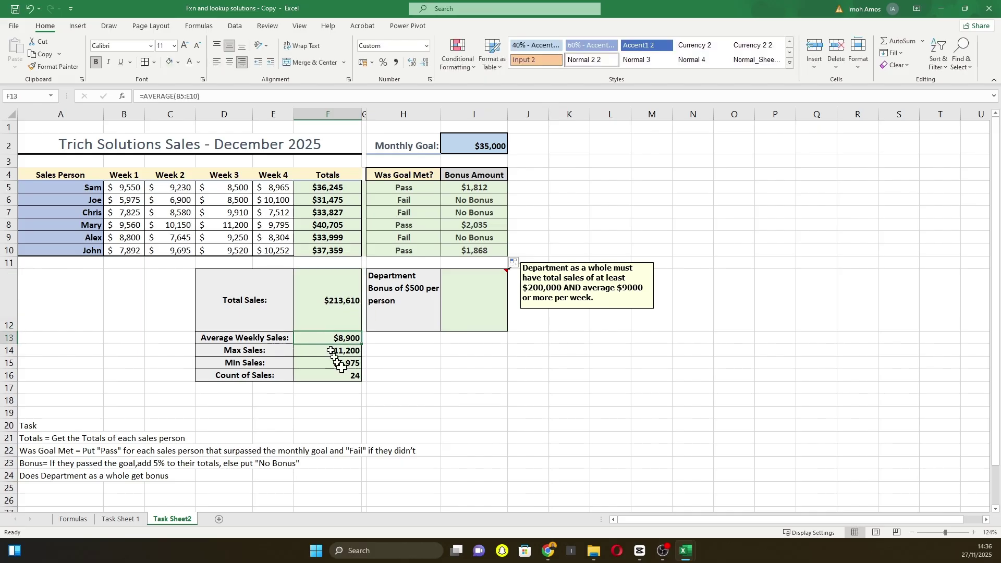
left_click(326, 302)
left_click(337, 339)
left_click(334, 315)
left_click(336, 339)
left_click(335, 317)
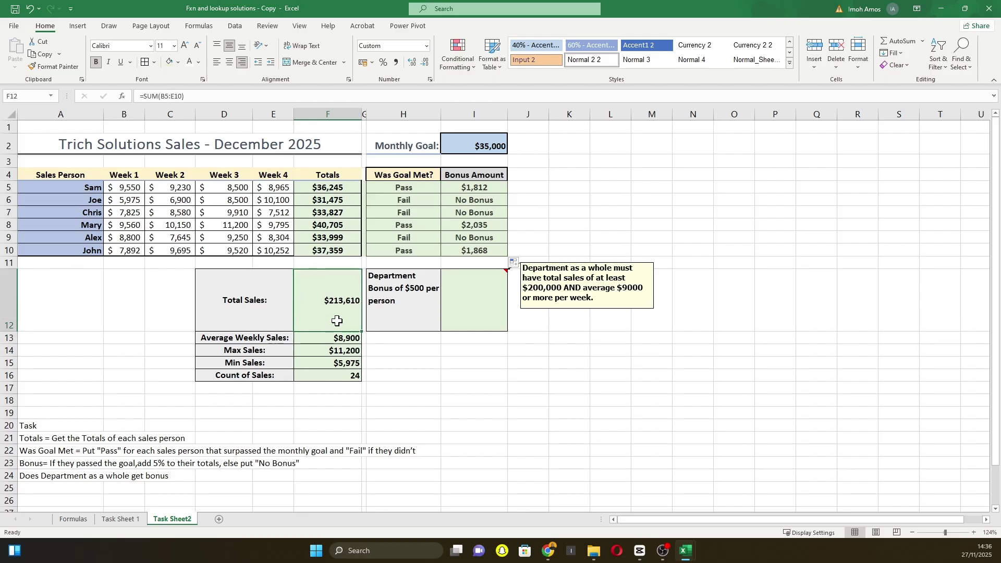
left_click(337, 339)
left_click(333, 319)
left_click(336, 338)
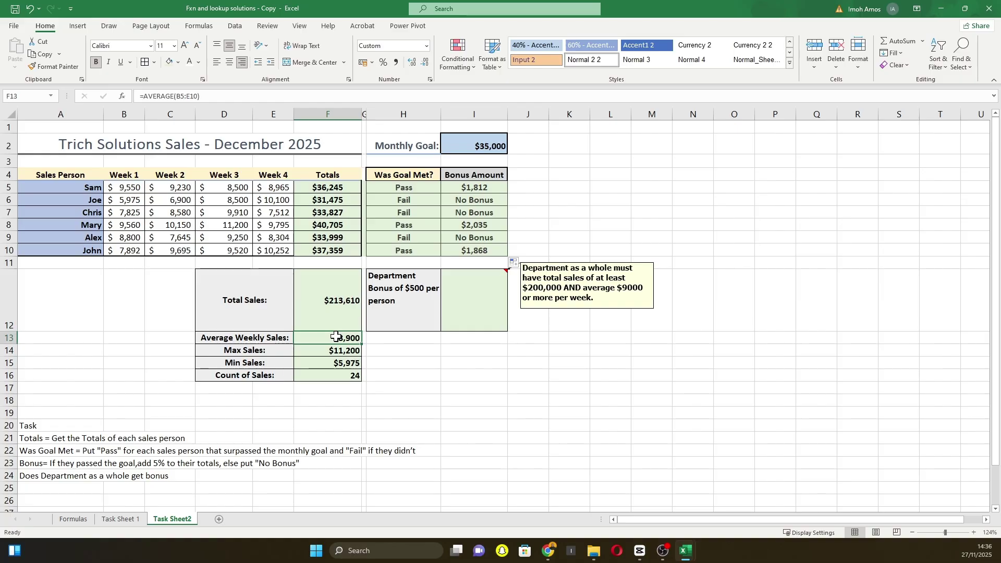
Start an IF formula in I12 with the condition AND(F12>200000,F13>9000) for the department bonus.
left_click(479, 297)
type("=")
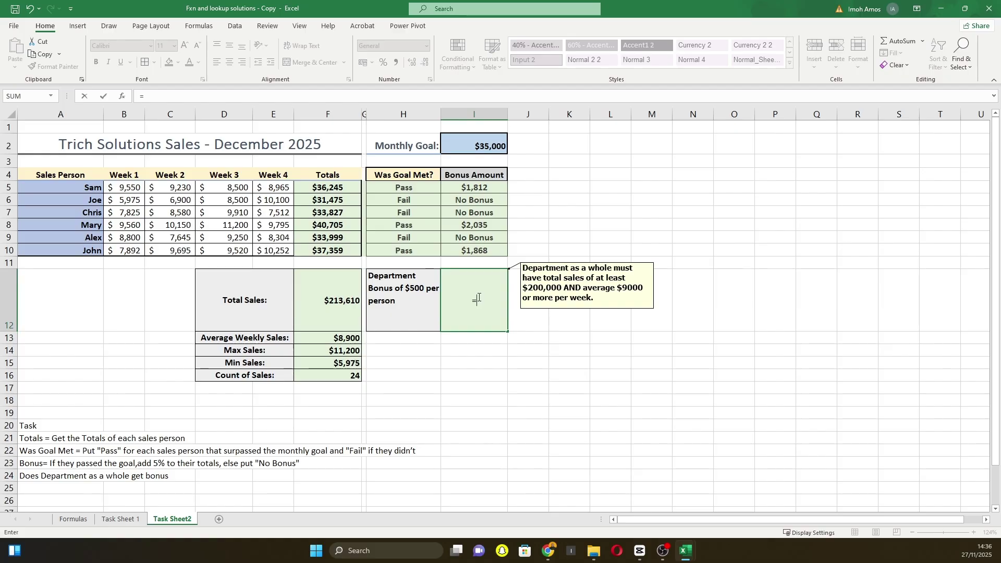
type("if")
key("Tab")
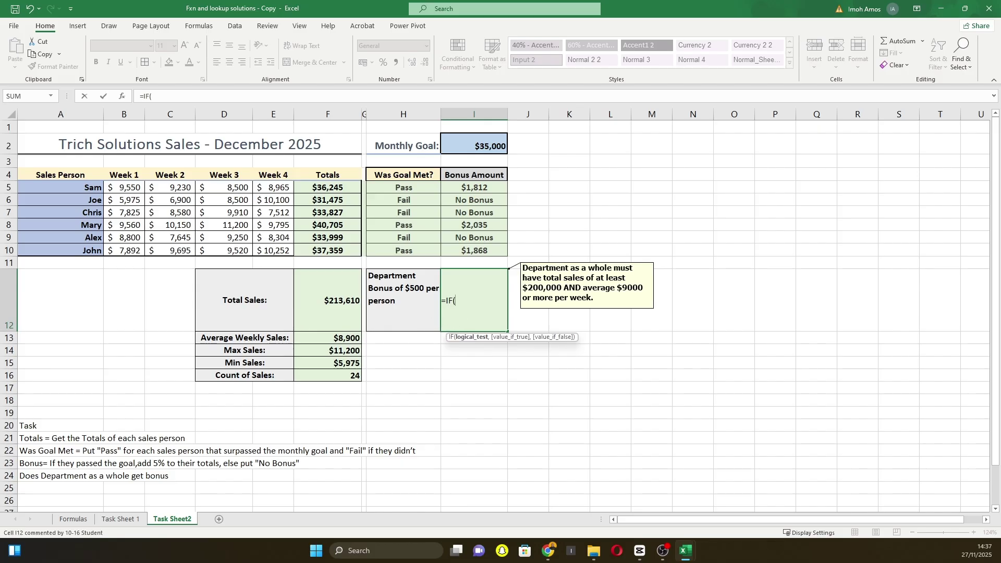
type("and")
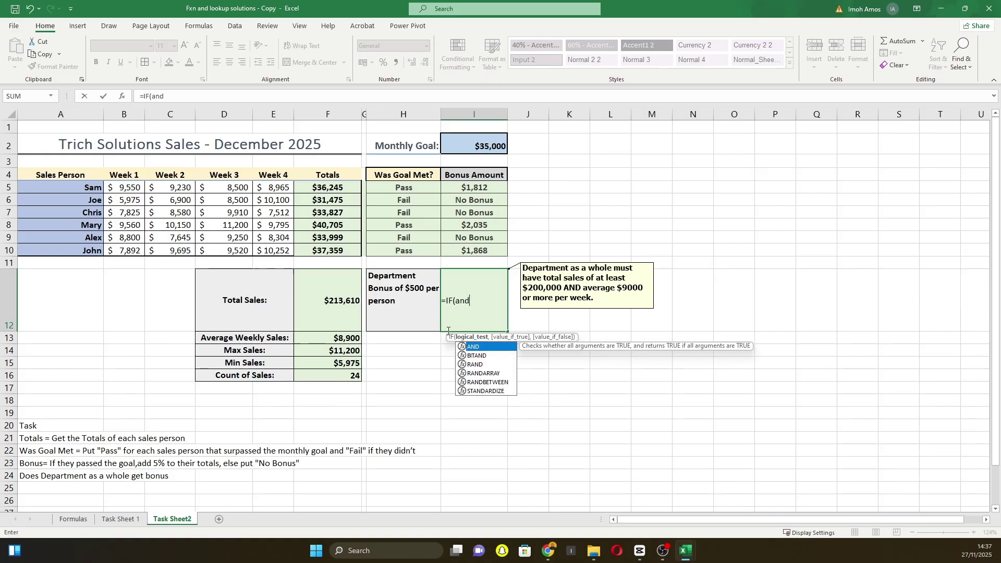
key("Tab")
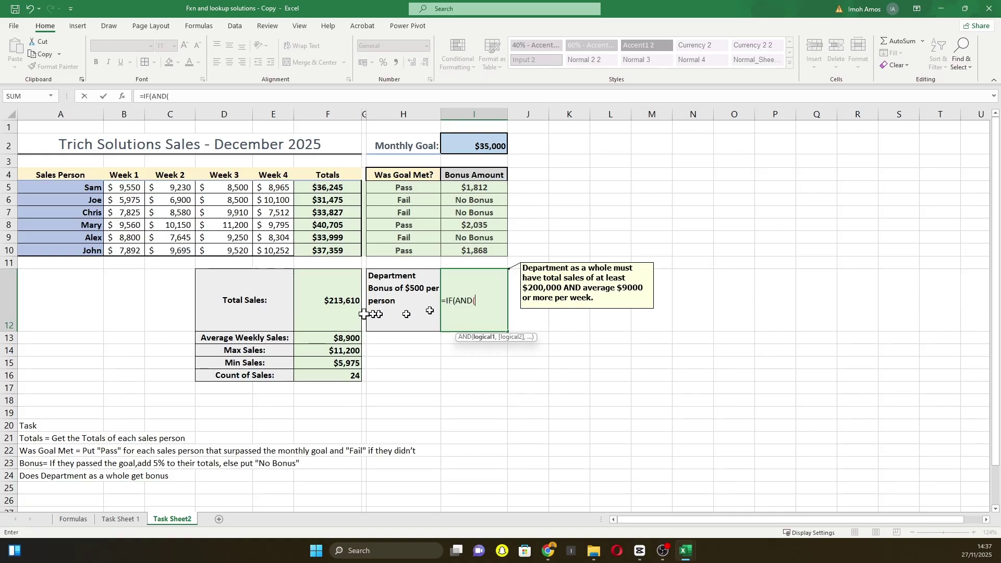
left_click(336, 308)
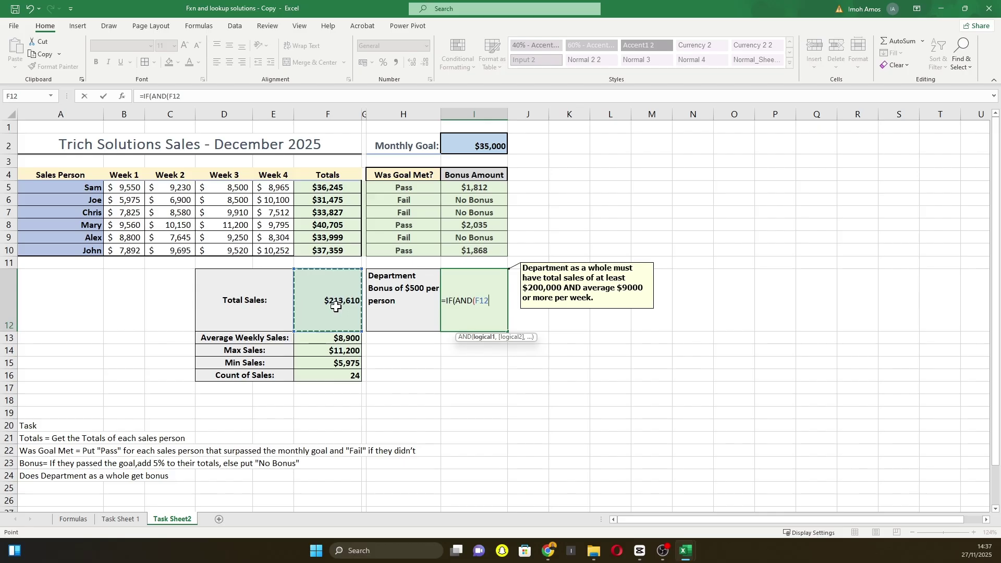
type(".")
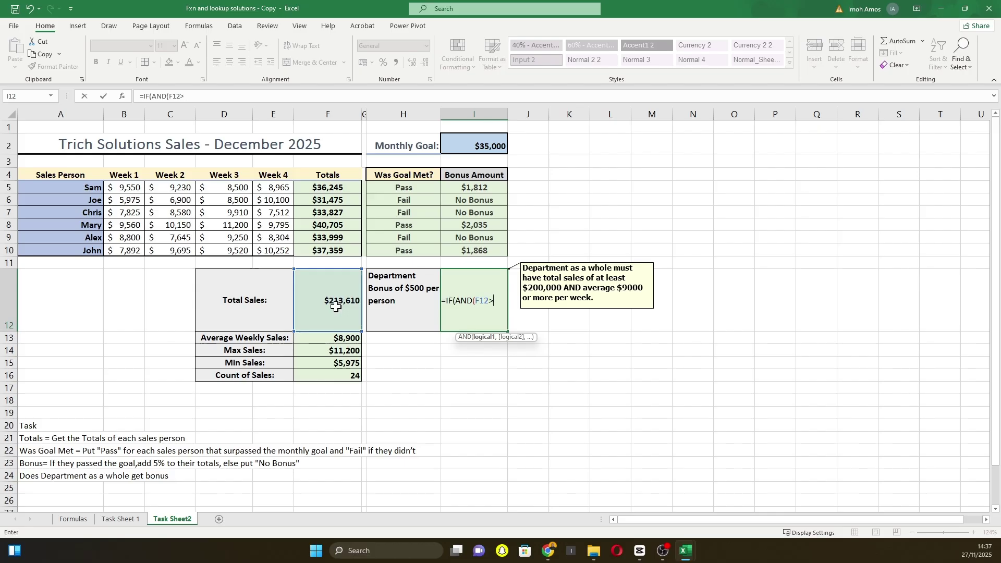
type("200000")
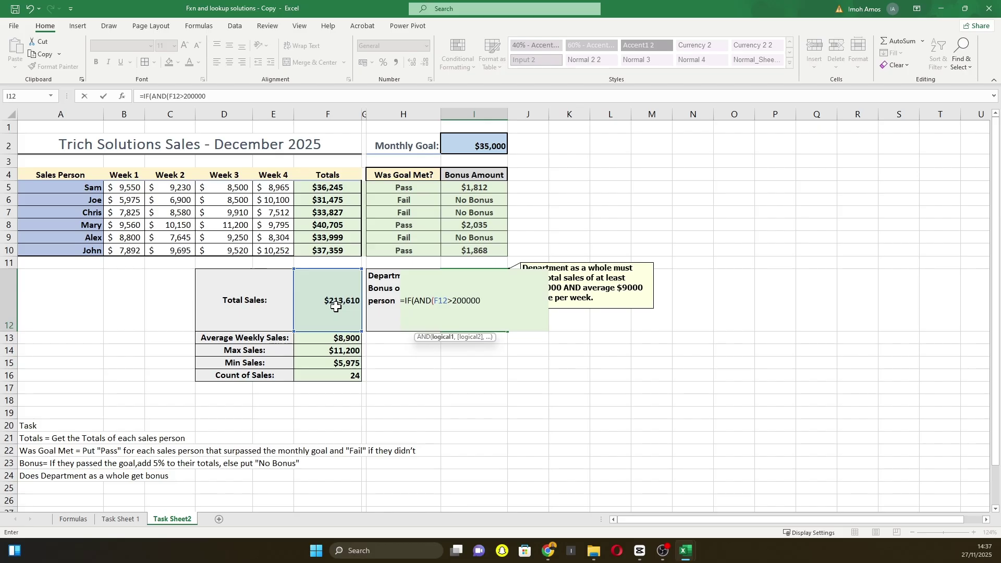
type(",")
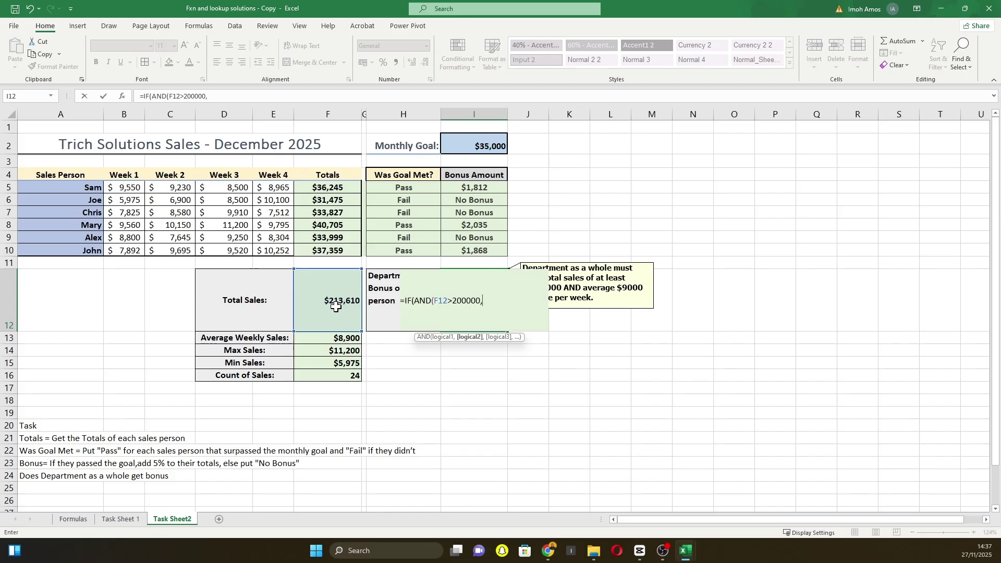
left_click(330, 340)
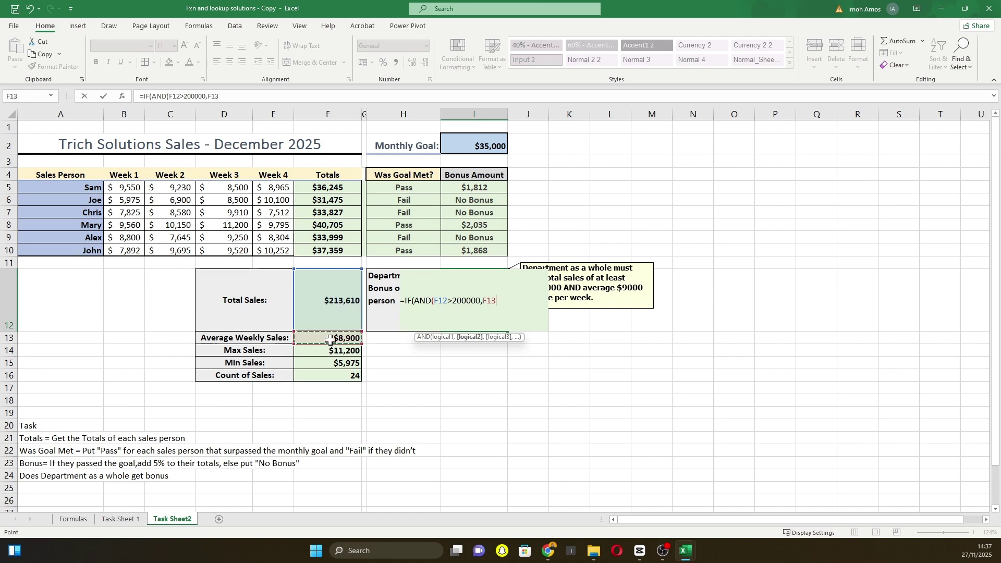
type(">9000)")
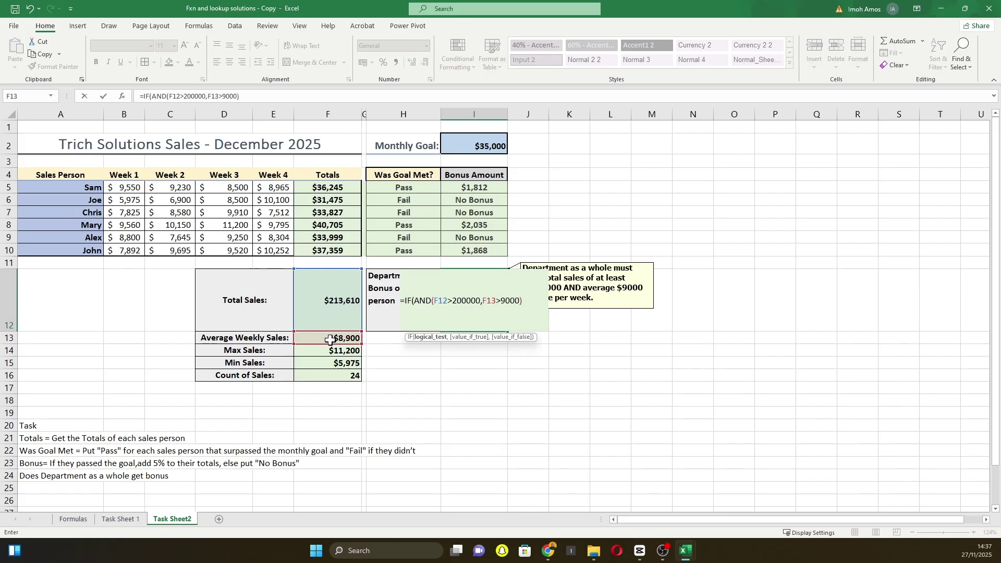
Complete the I12 department bonus formula as =IF(AND(F12>200000,F13>9000),"Yes","No").
type(",Y")
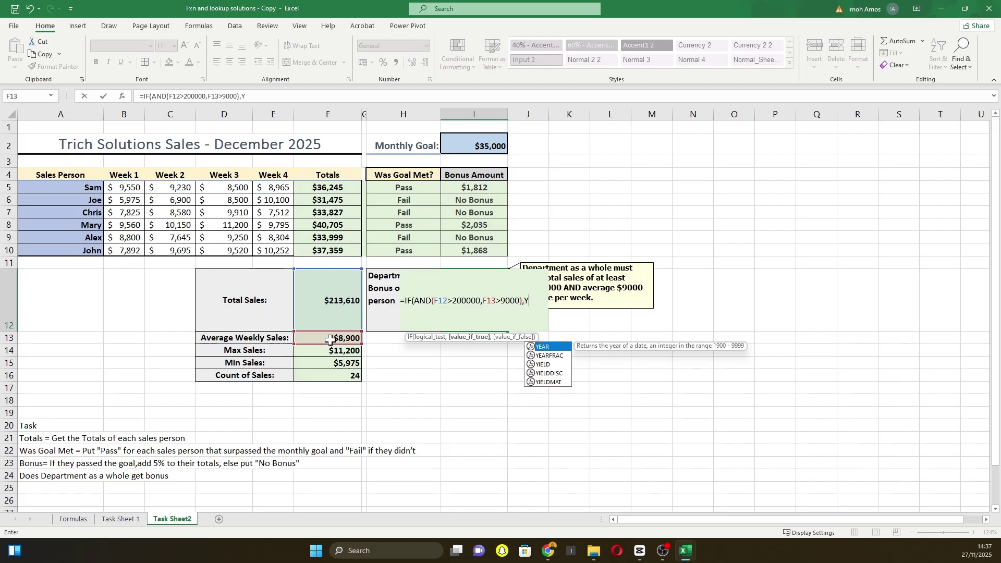
type("es")
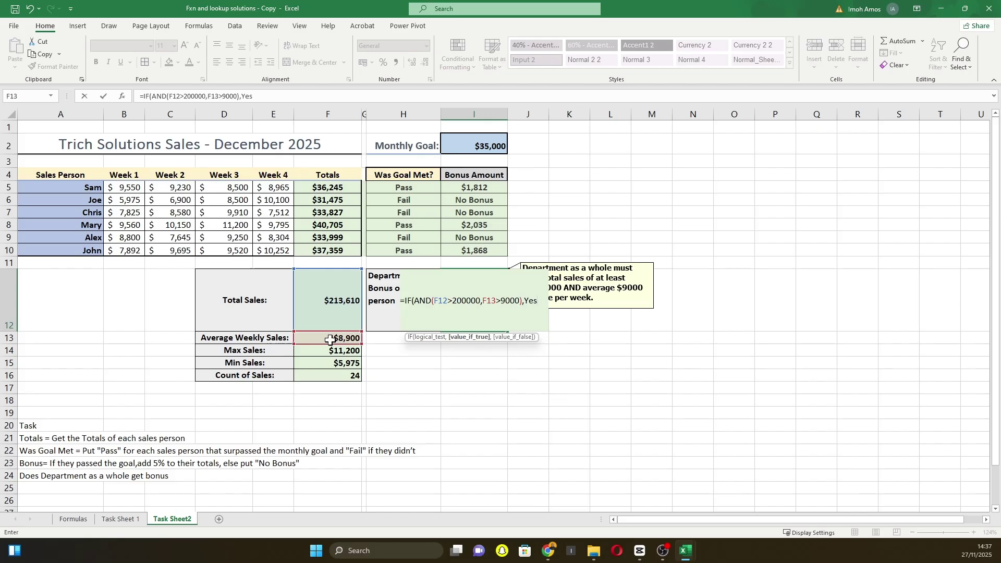
key("Return")
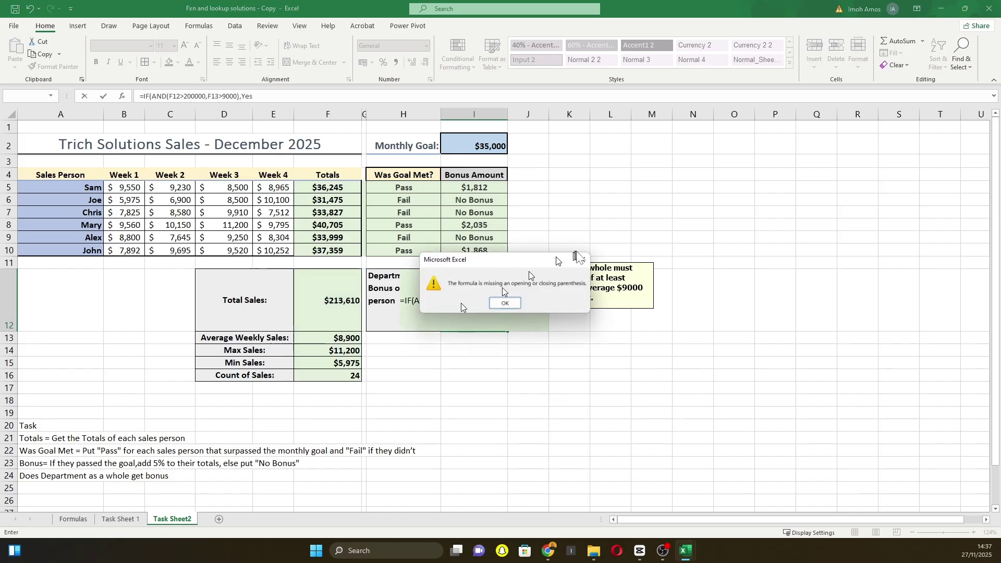
left_click(583, 258)
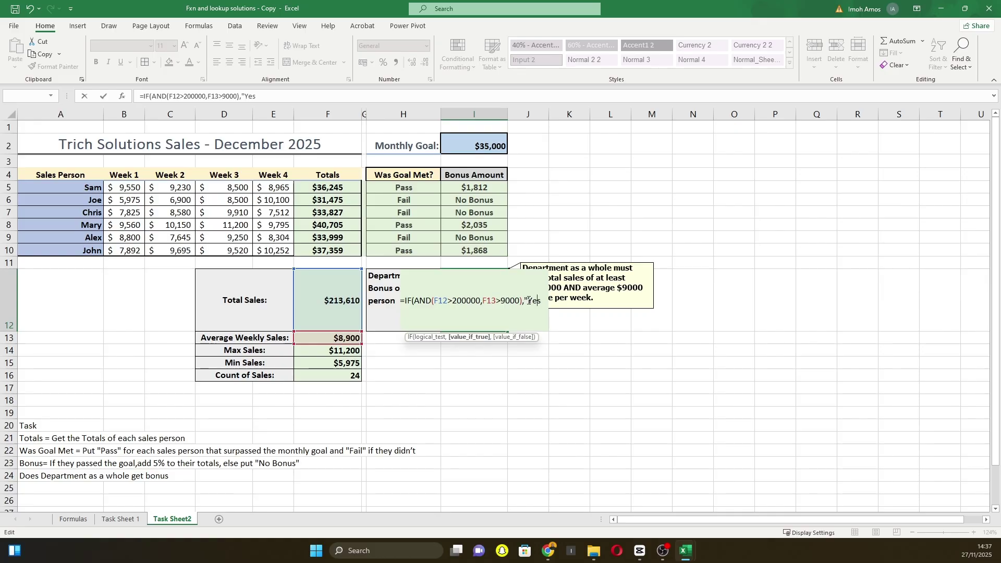
type(",NO")
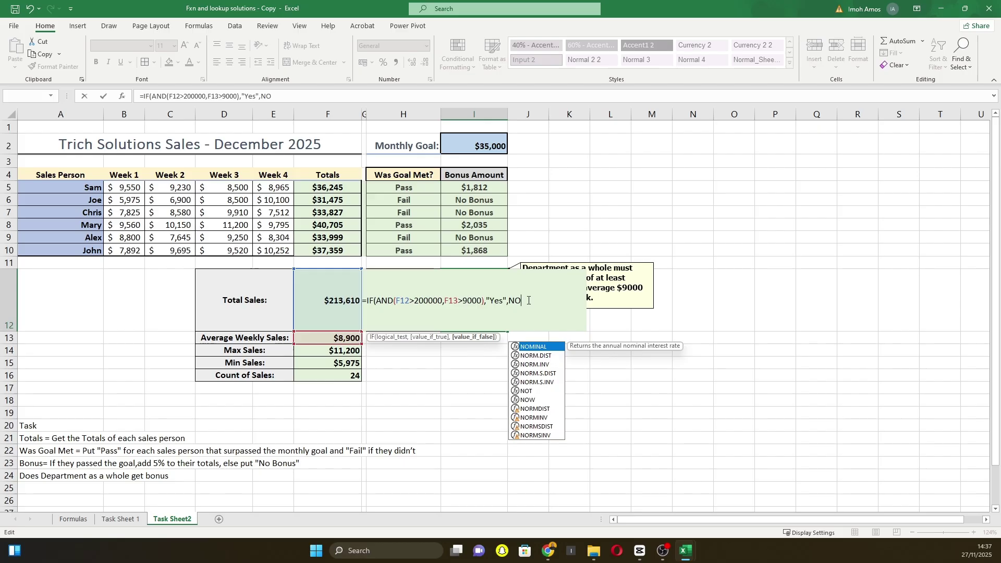
key("BackSpace")
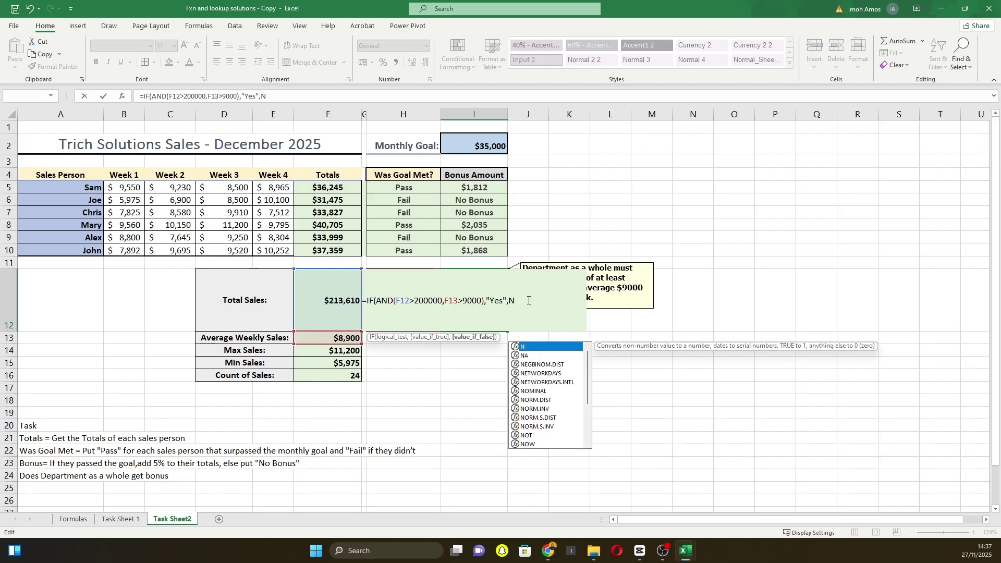
type("o")
key("Left")
key("Left")
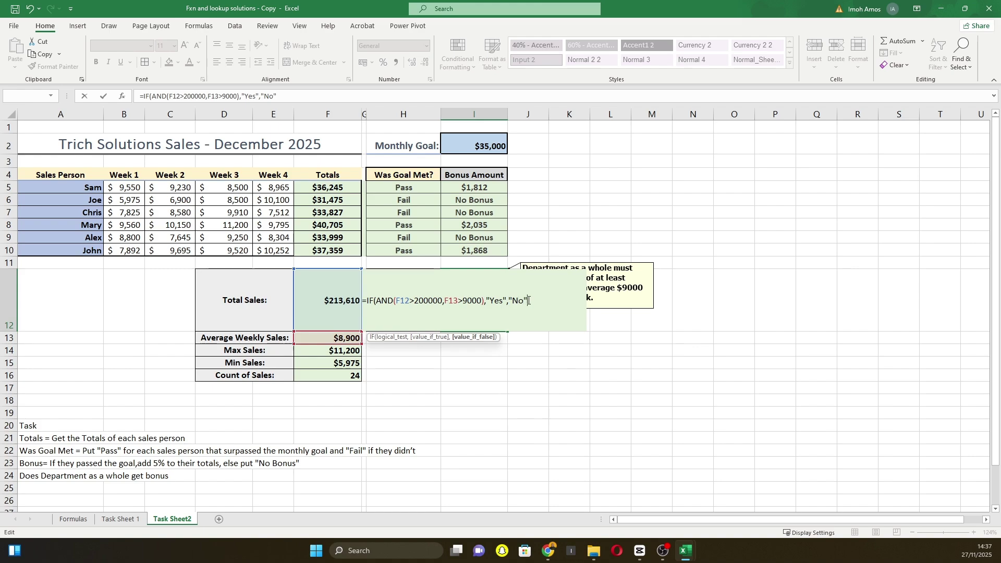
type(")")
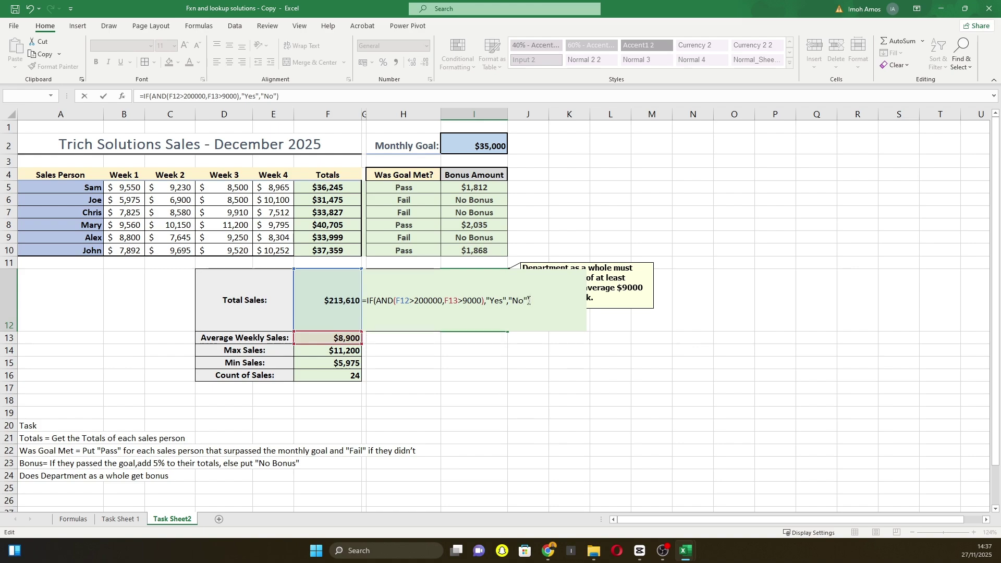
key("Return")
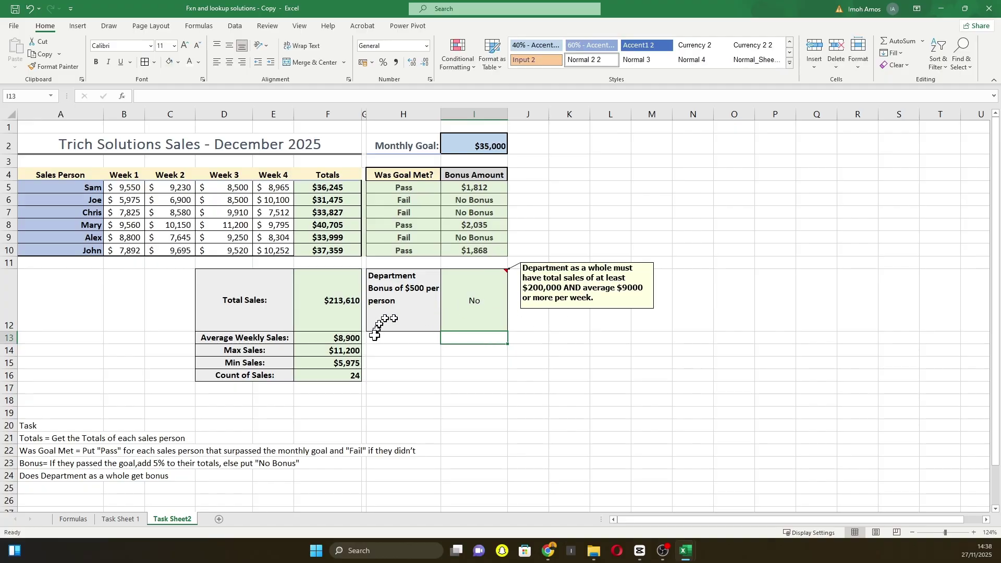
Check the department bonus answer in I12 against total sales in F12 and average weekly sales in F13.
left_click(340, 309)
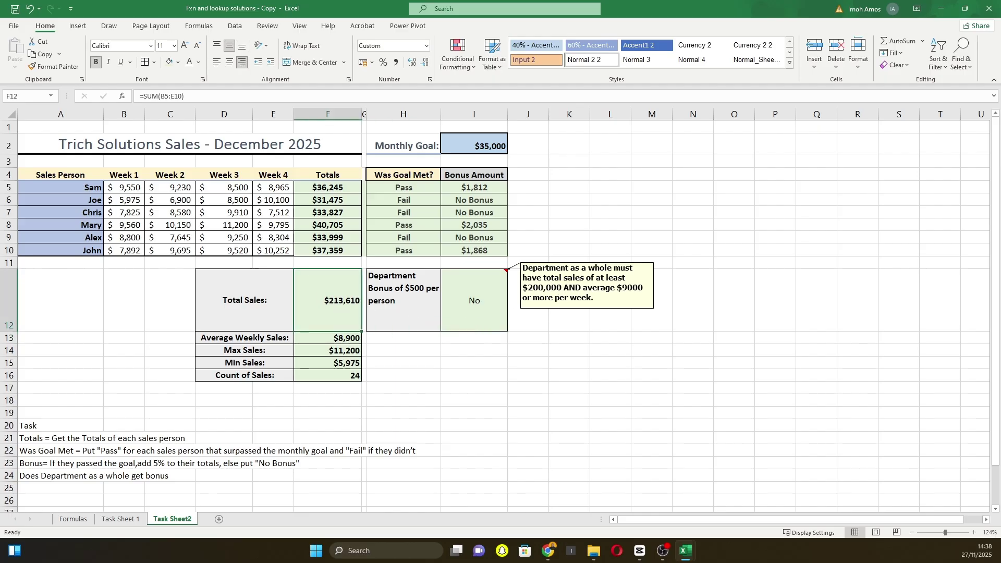
left_click(338, 340)
left_click(456, 309)
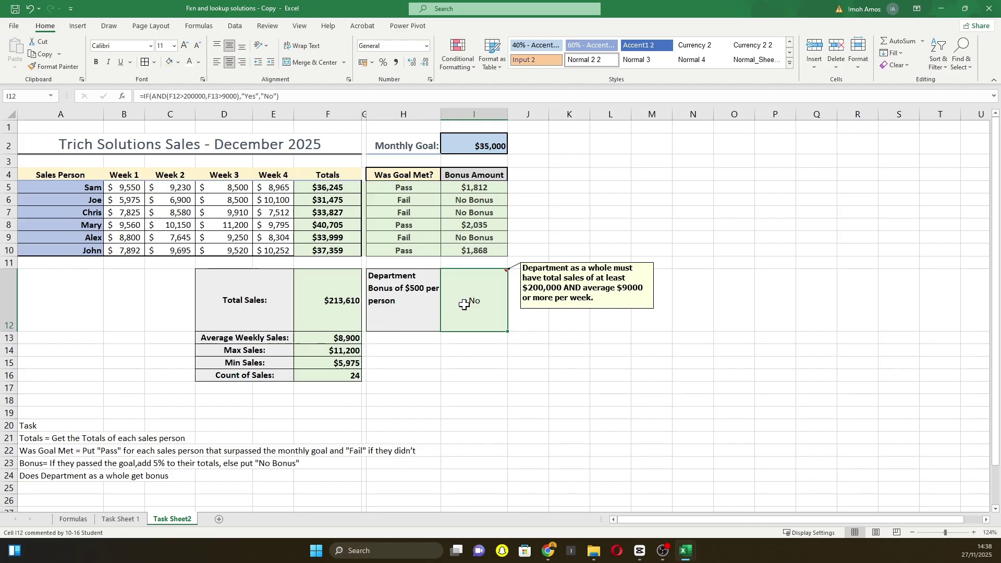
Review the Formulas sheet's summary statistics, text function table from Firstname to TRIM, and conditional function table starting at Division.
left_click(119, 519)
left_click(73, 519)
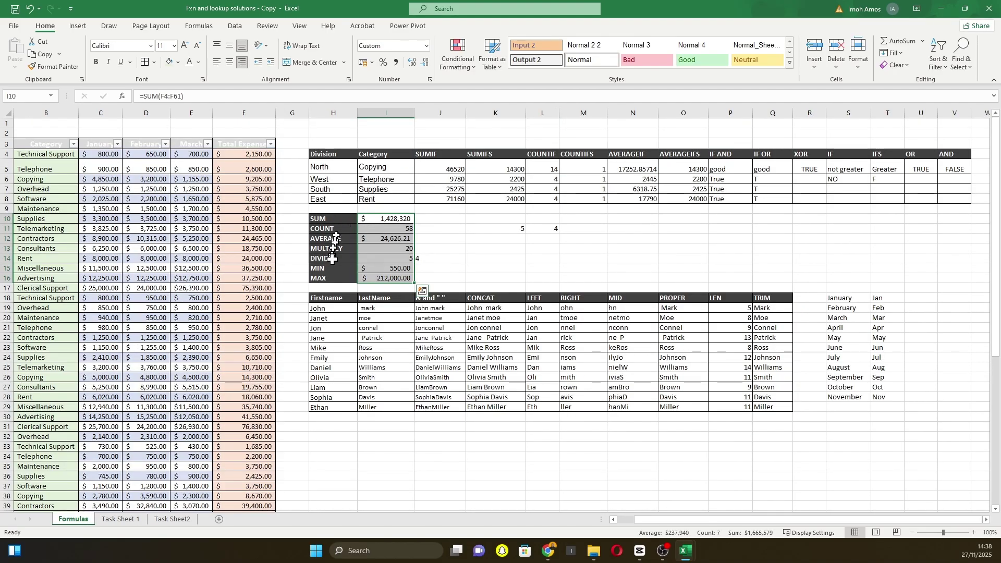
left_click(472, 278)
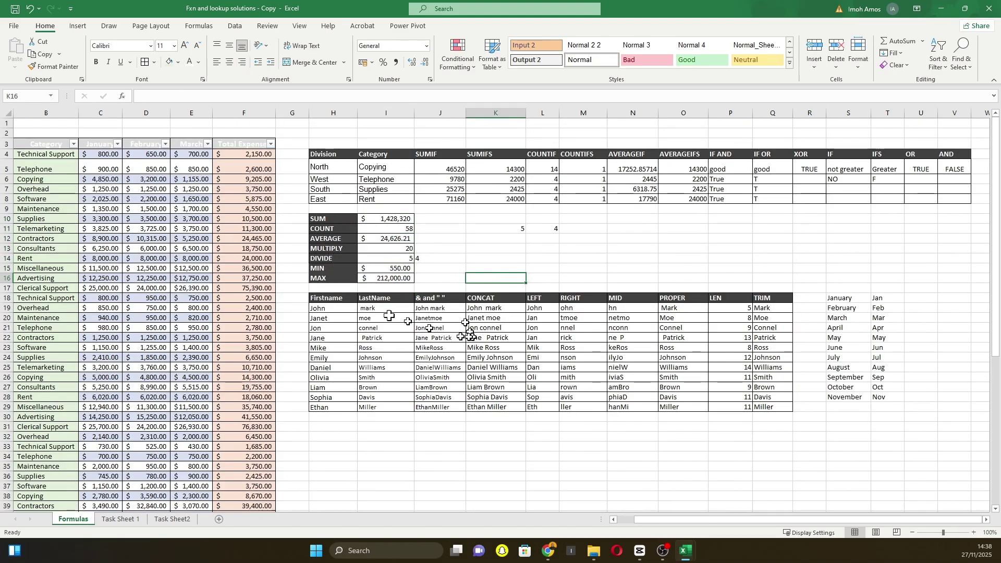
left_click_drag(763, 299, 766, 338)
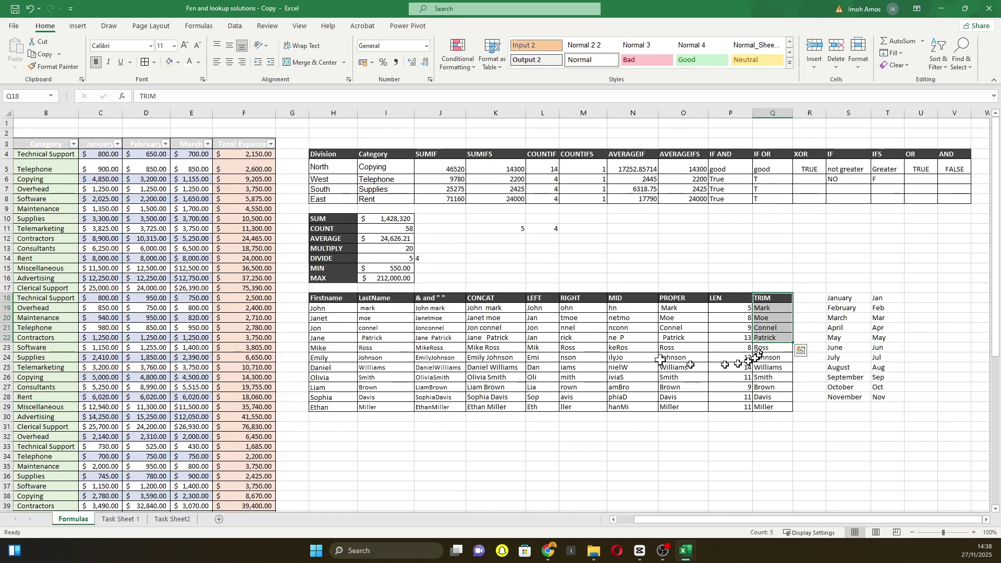
left_click_drag(333, 298, 786, 405)
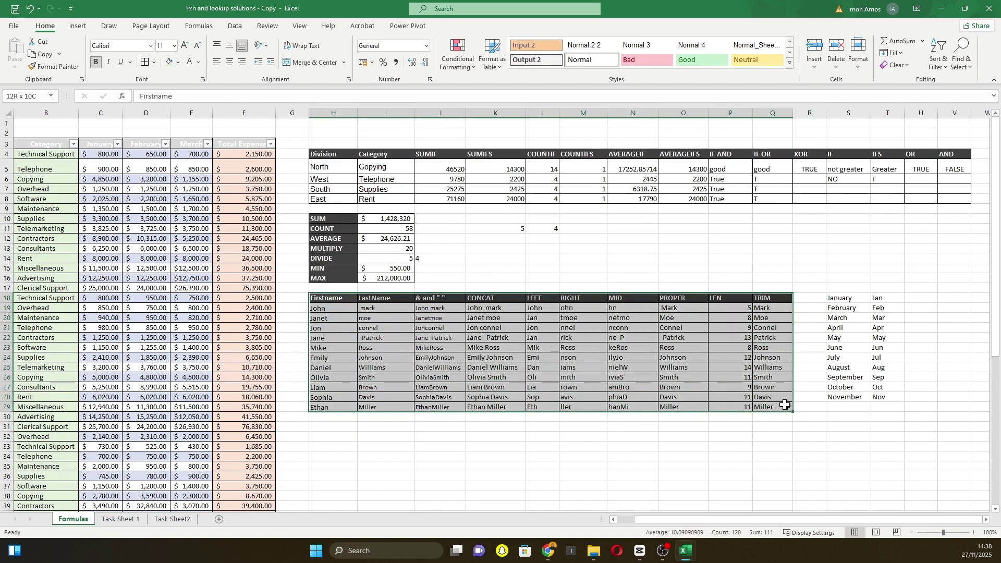
left_click(700, 463)
left_click_drag(311, 154, 888, 162)
left_click(593, 267)
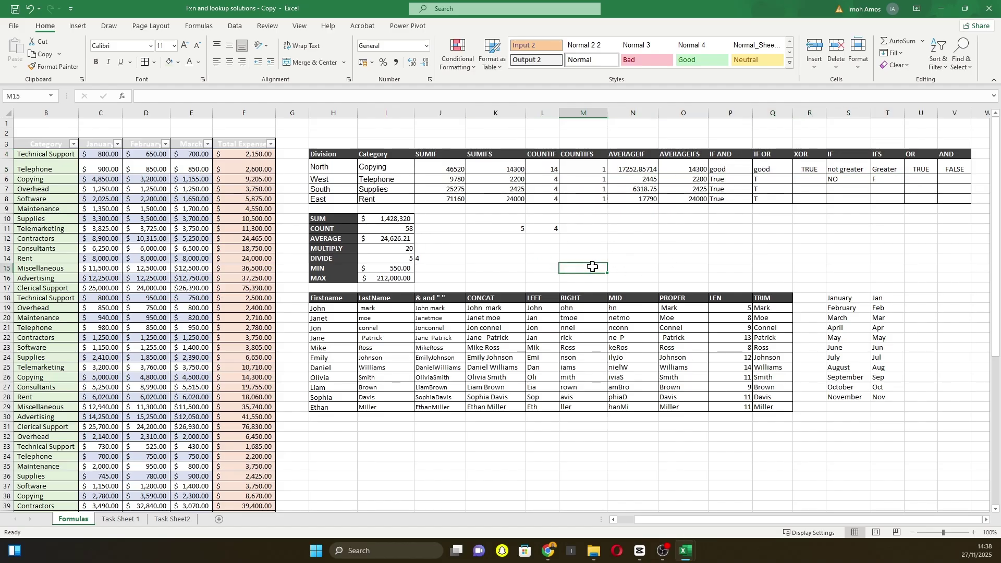
Look over Task Sheet 1's sales data and task list, revisit Task Sheet2, and return to the Formulas sheet.
left_click(129, 523)
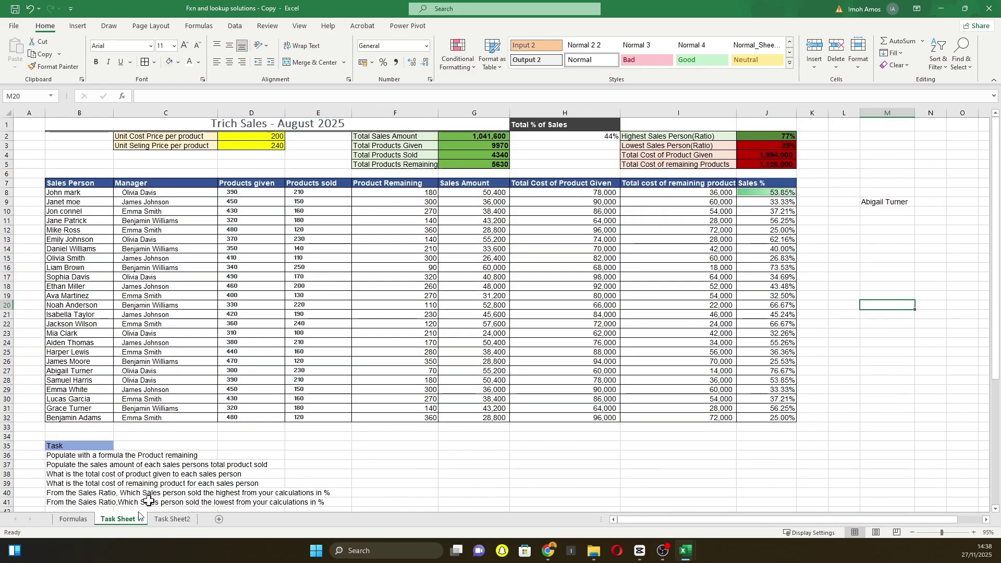
scroll(402, 315, "down", 6)
scroll(365, 397, "up", 4)
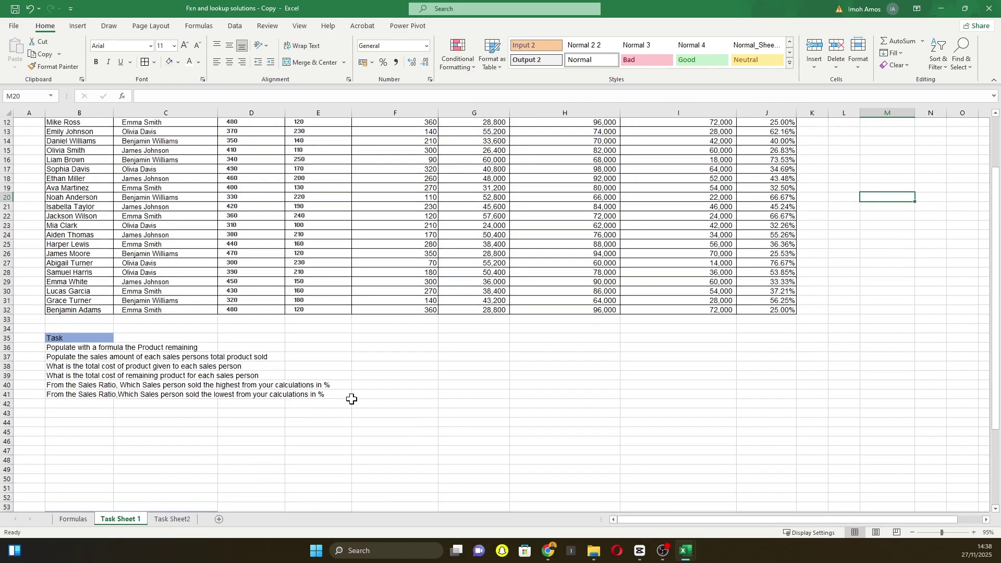
left_click(176, 520)
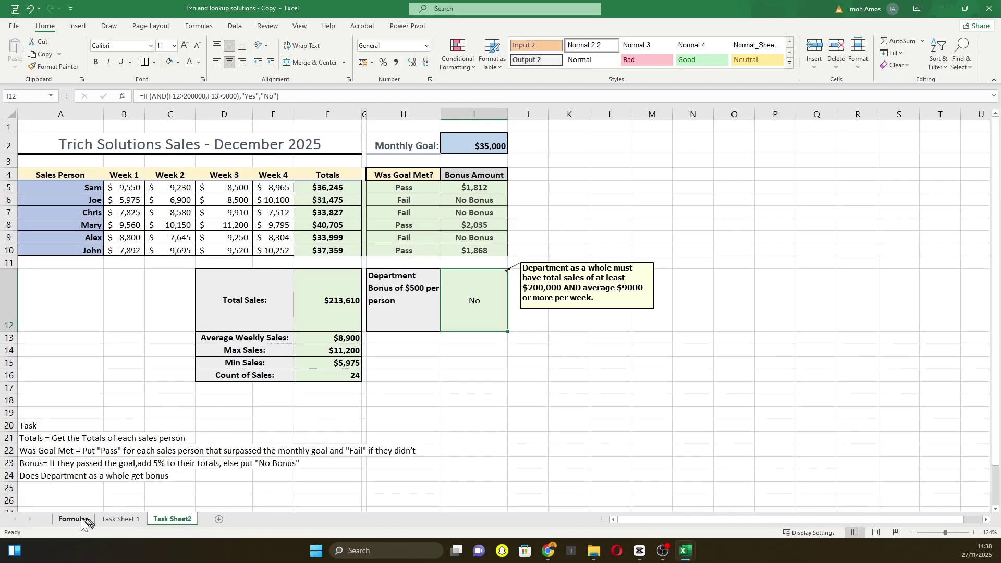
left_click(82, 523)
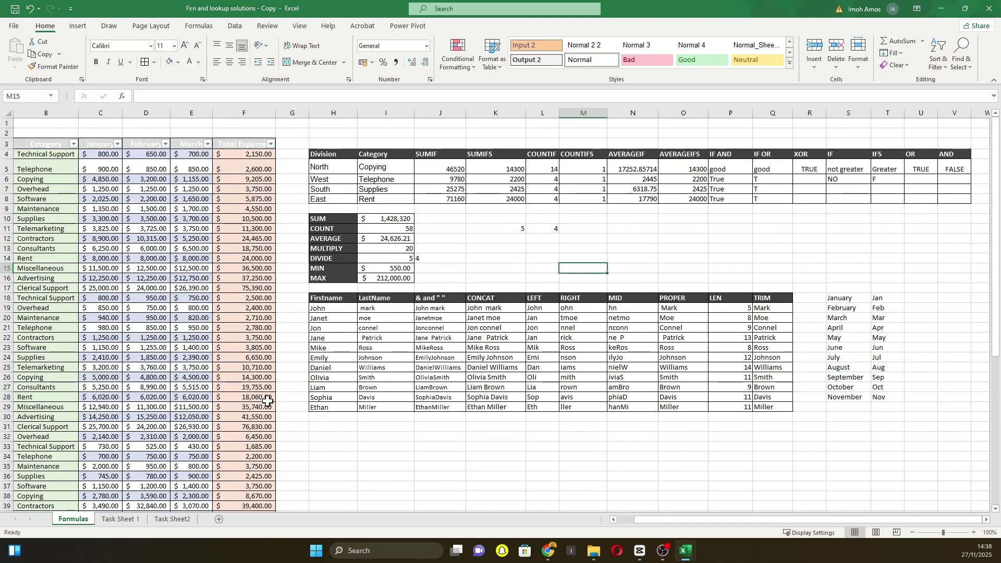